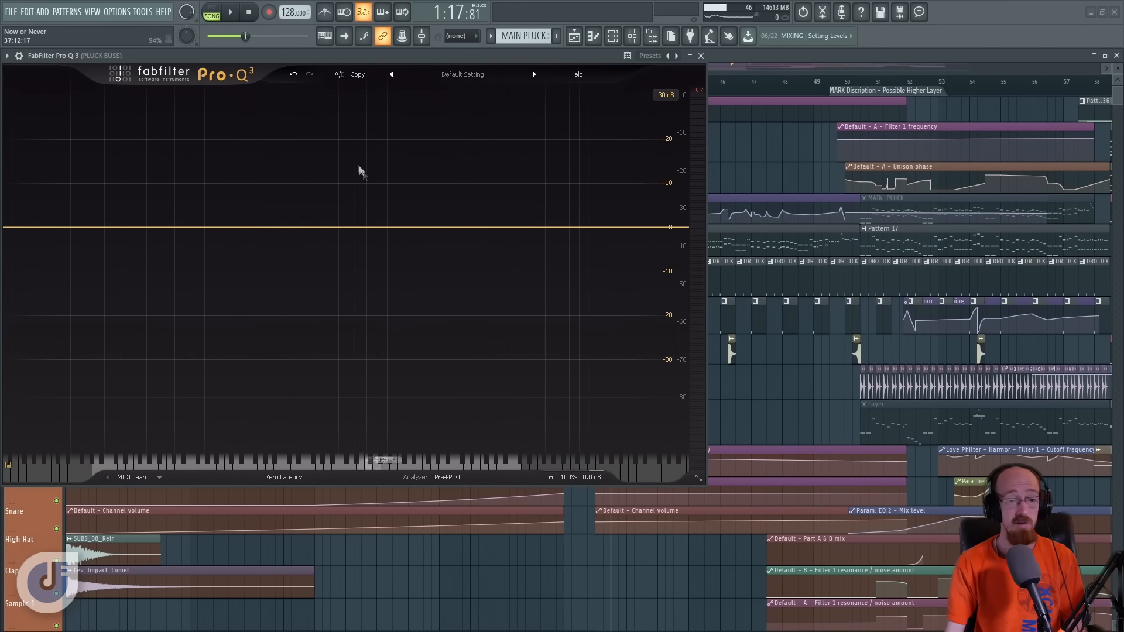
# Step: Add a bell cut of about 9 dB near 313 Hz and a bell boost of about 9.7 dB near 5 kHz
pyautogui.moveTo(352, 227); pyautogui.dragTo(299, 267)
pyautogui.moveTo(507, 228); pyautogui.dragTo(530, 186)
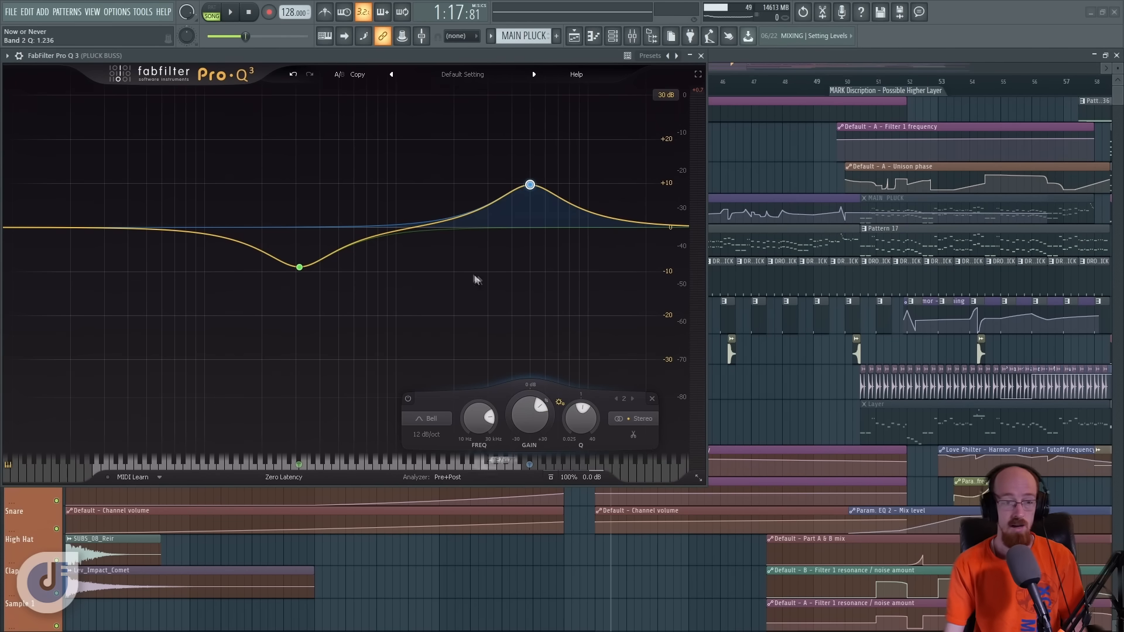
pyautogui.click(319, 244)
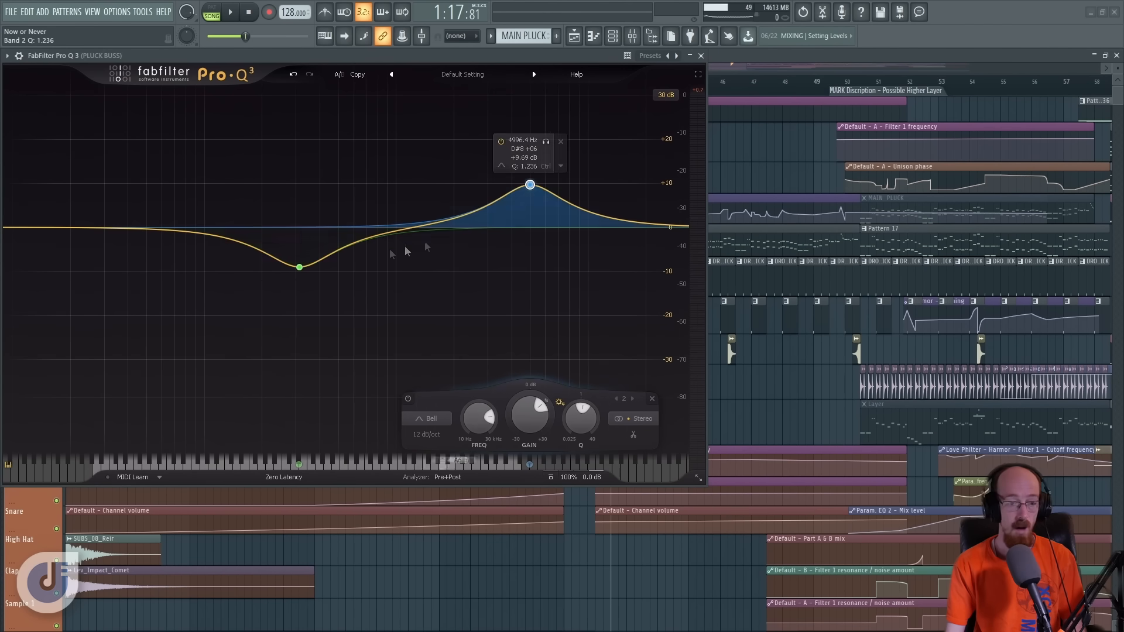
# Step: Select both bands and move them together to about 523 Hz at -5.9 dB and 8340 Hz at +6.3 dB
pyautogui.moveTo(154, 128); pyautogui.dragTo(587, 315)
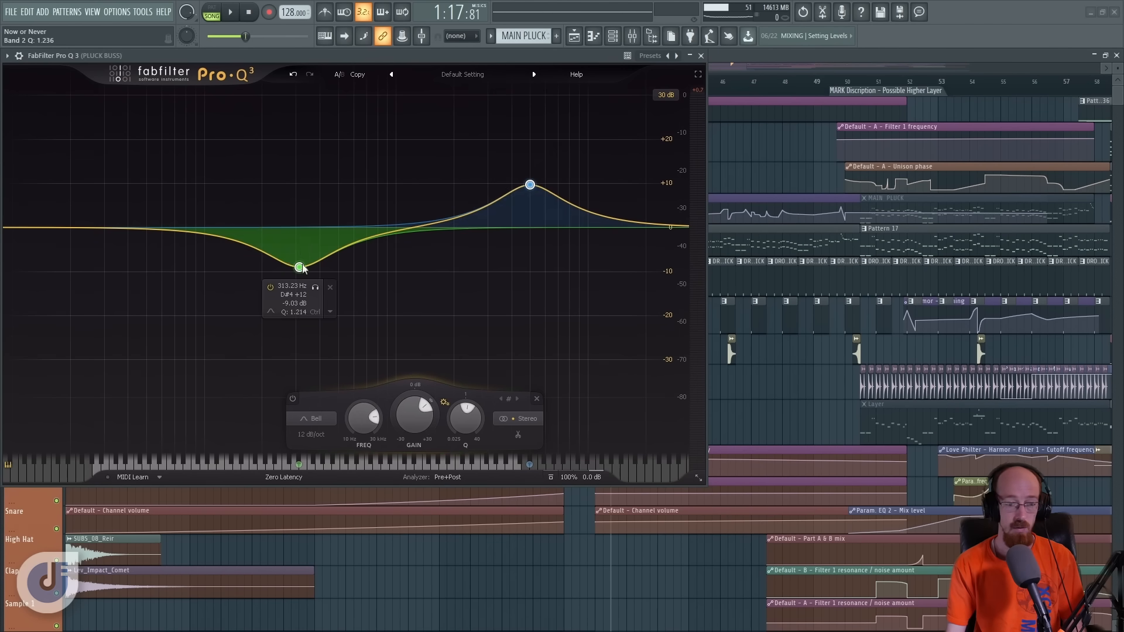
pyautogui.moveTo(363, 425); pyautogui.dragTo(424, 404)
pyautogui.click(458, 313)
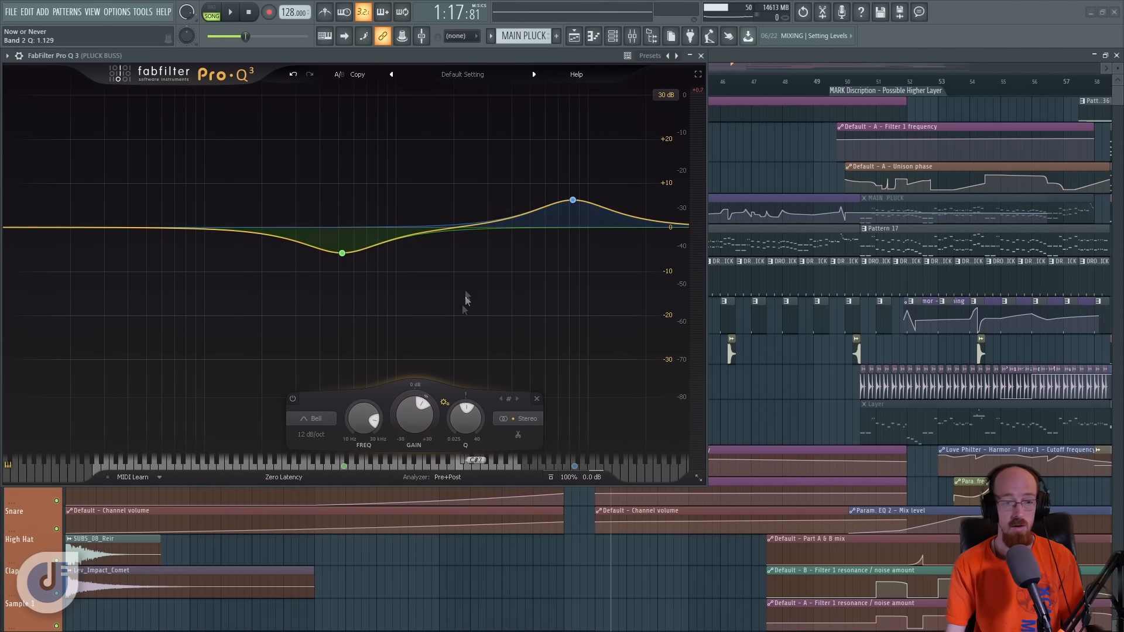
# Step: Delete both the low-mid cut band and the high-frequency boost band
pyautogui.moveTo(317, 234)
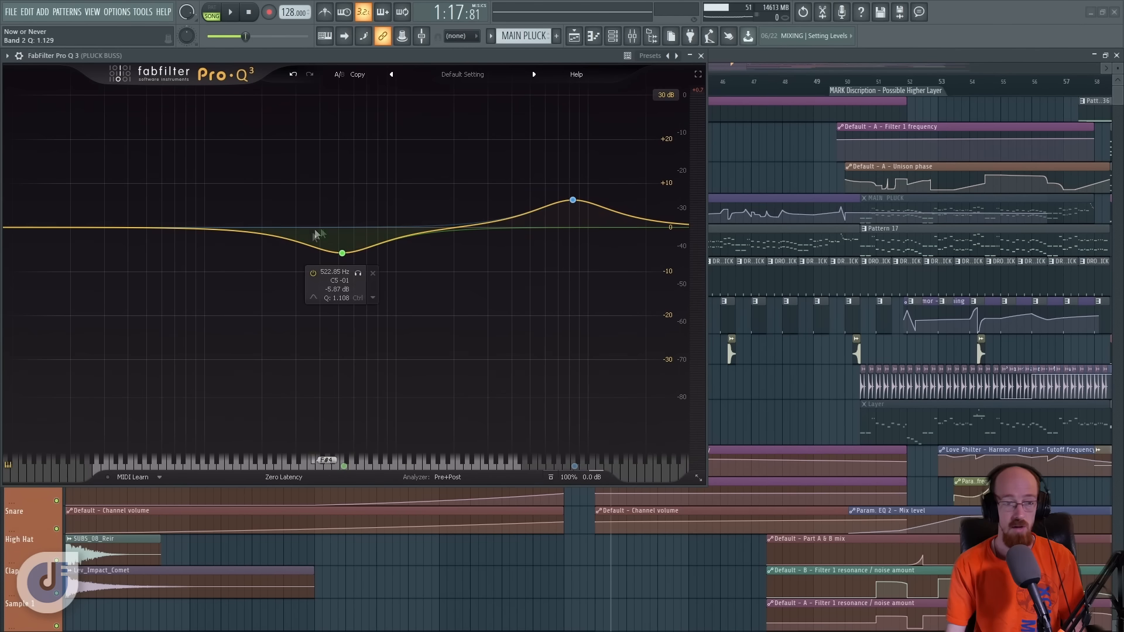
pyautogui.click(373, 274)
pyautogui.moveTo(560, 229)
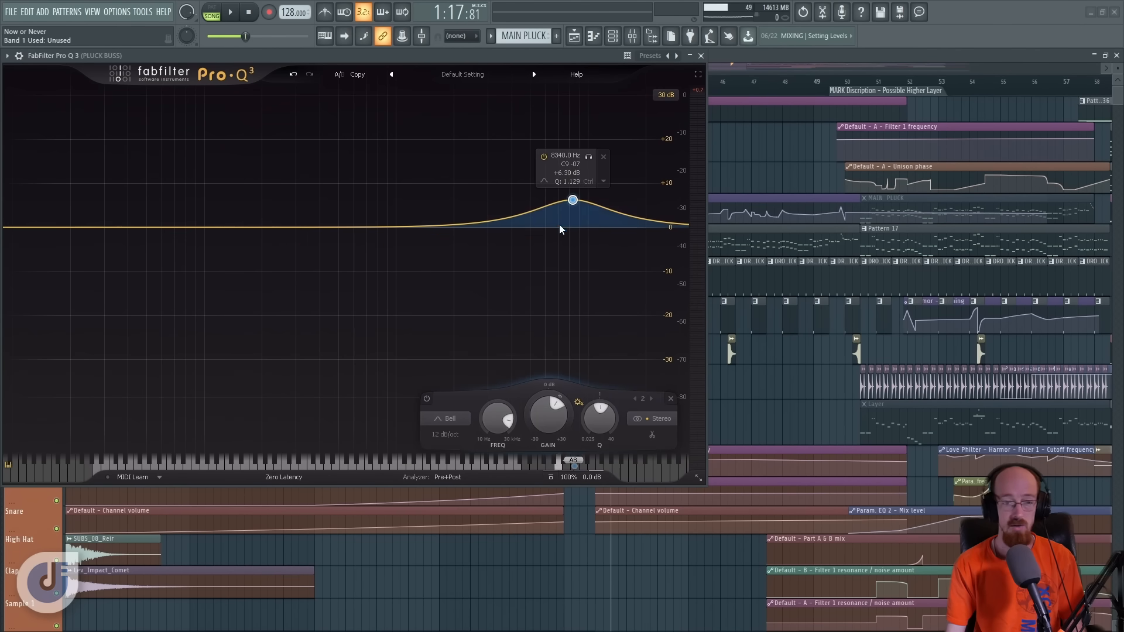
pyautogui.click(603, 157)
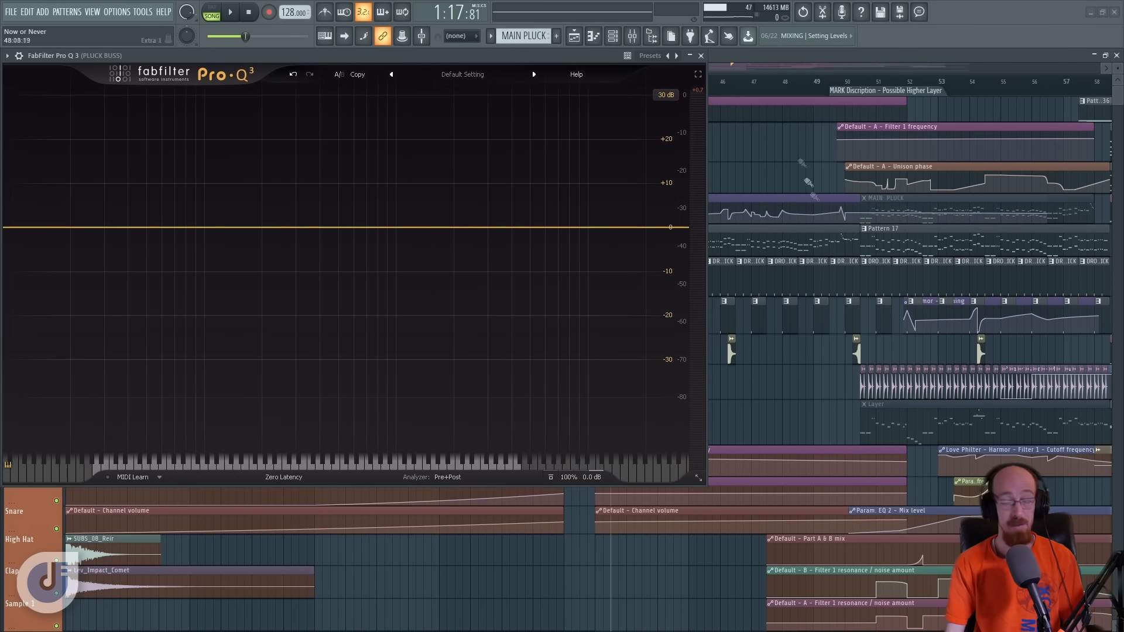
# Step: Play the song to examine the pluck bus spectrum in the analyzer, and stop playback
pyautogui.press('space')
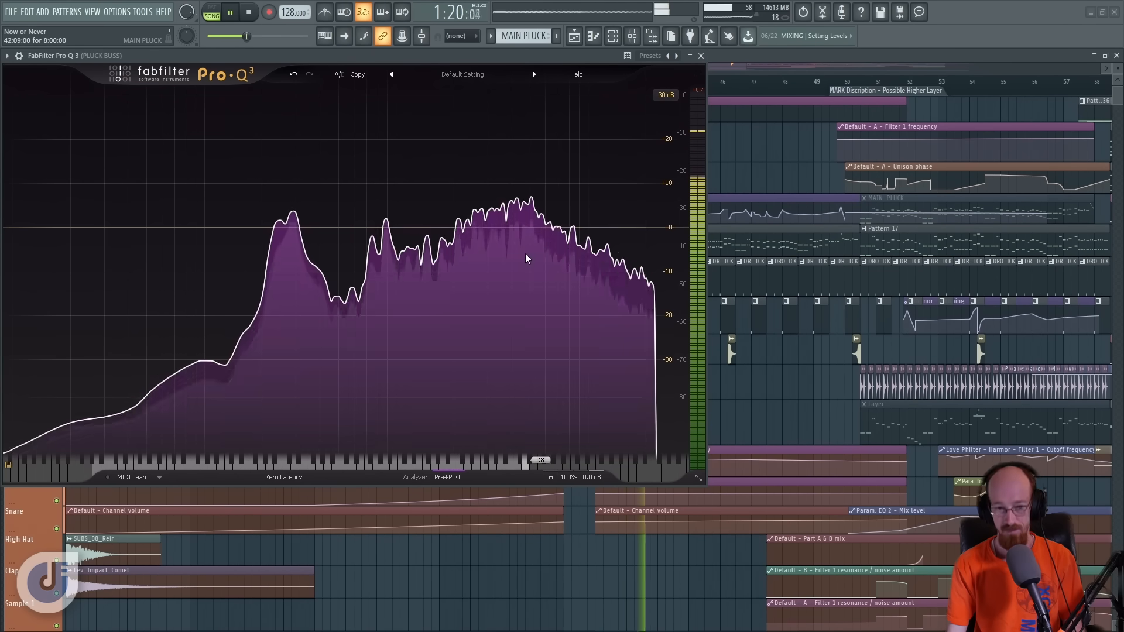
pyautogui.moveTo(525, 255)
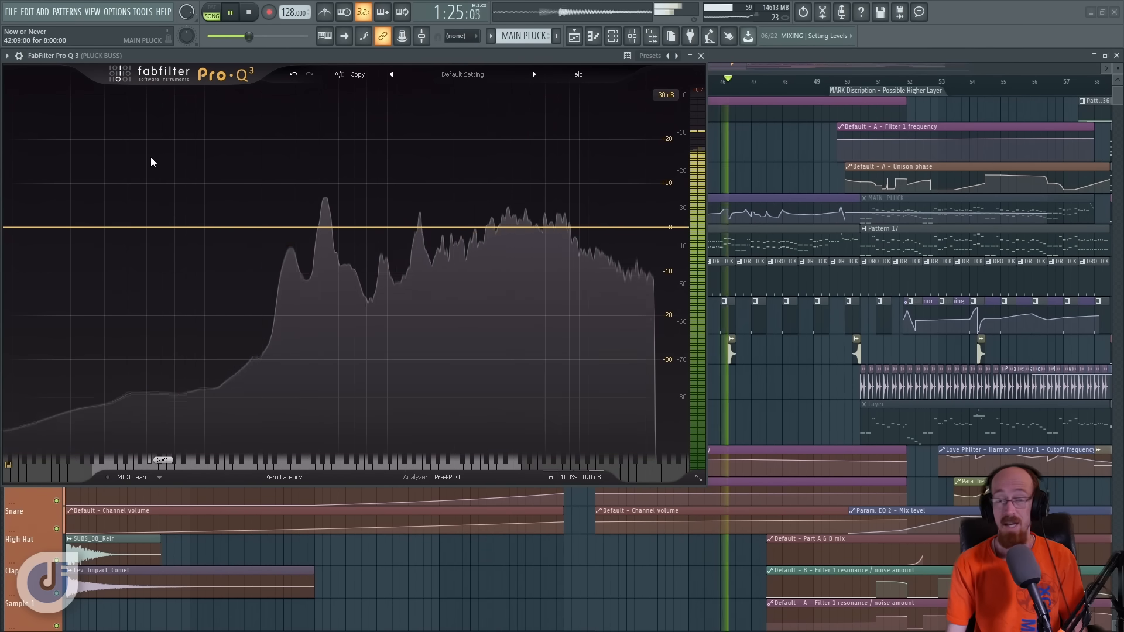
pyautogui.press('space')
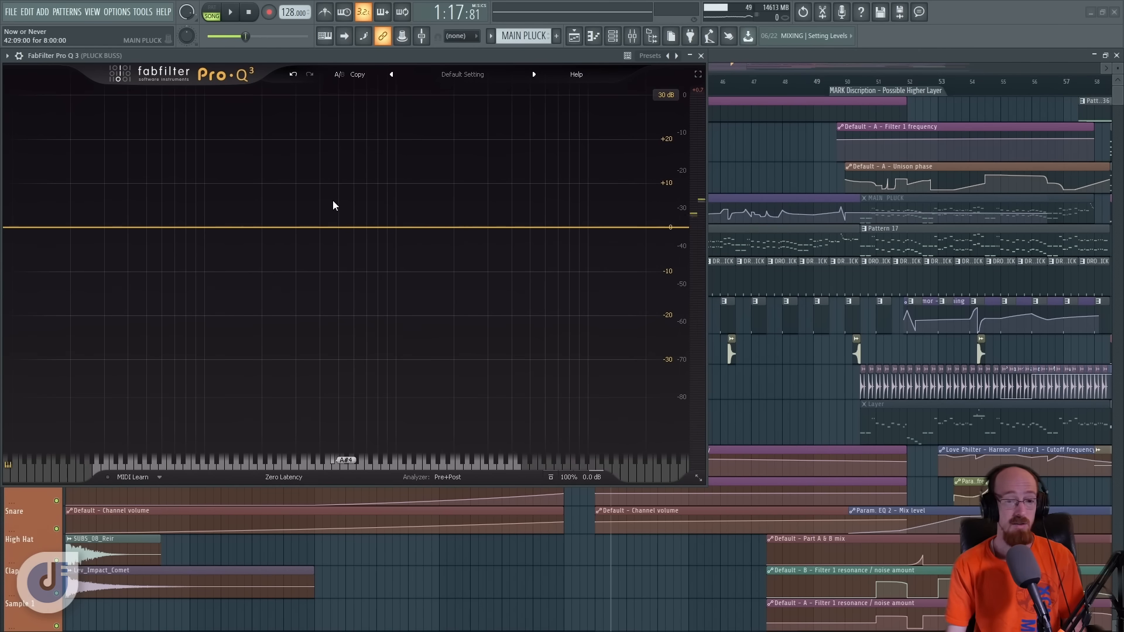
# Step: Check the available interface sizes and expand the equalizer to full screen
pyautogui.click(697, 76)
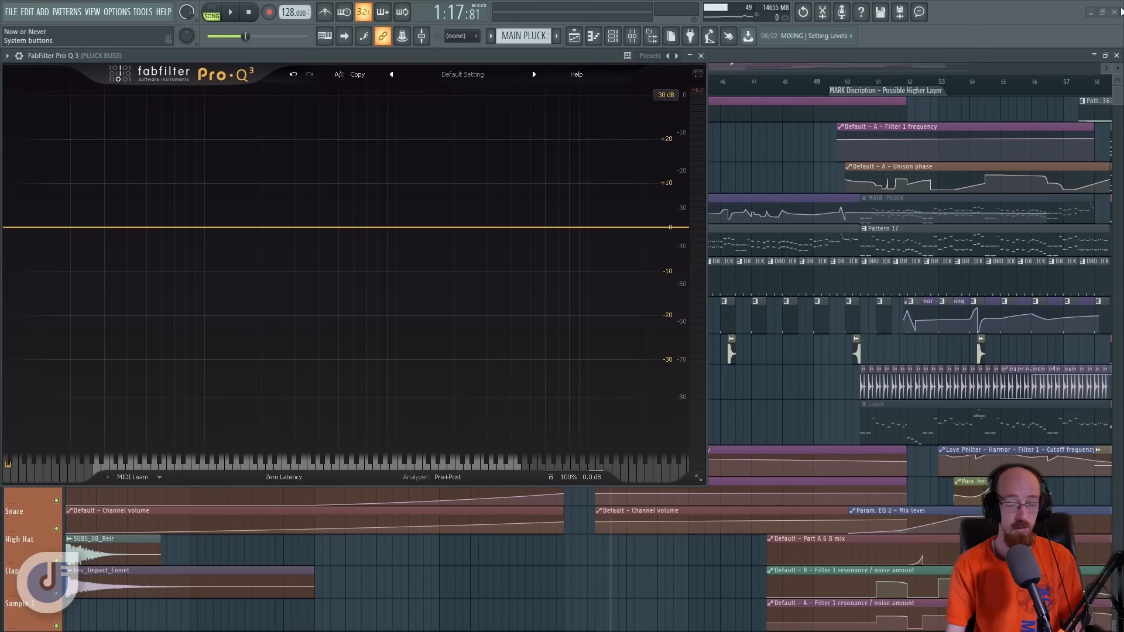
pyautogui.click(1116, 11)
pyautogui.click(698, 479)
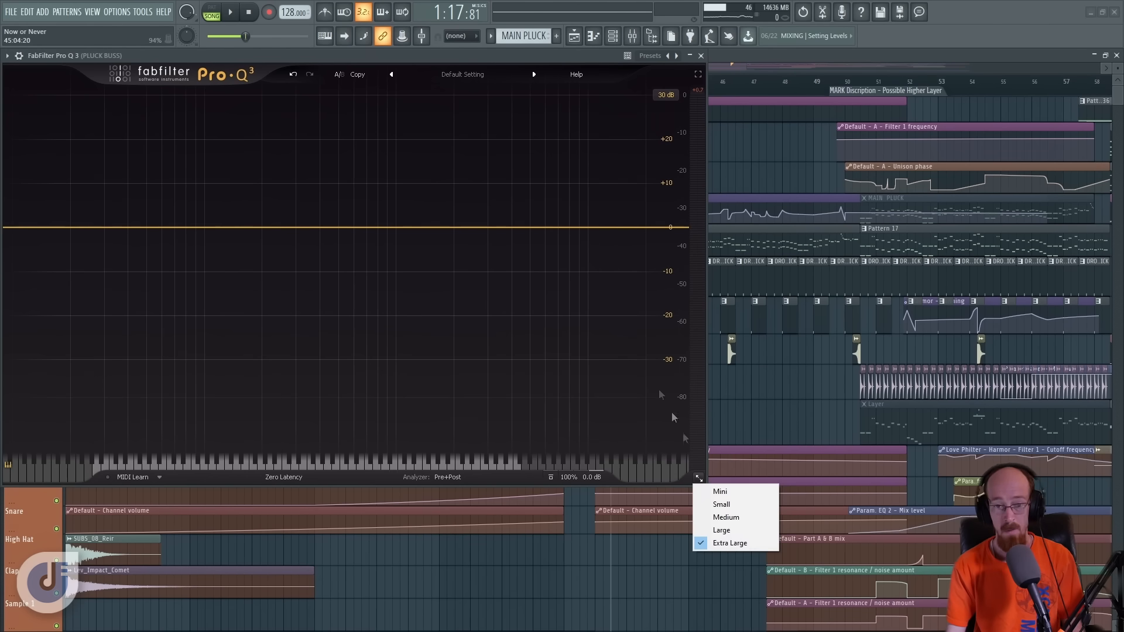
pyautogui.click(505, 157)
pyautogui.click(698, 75)
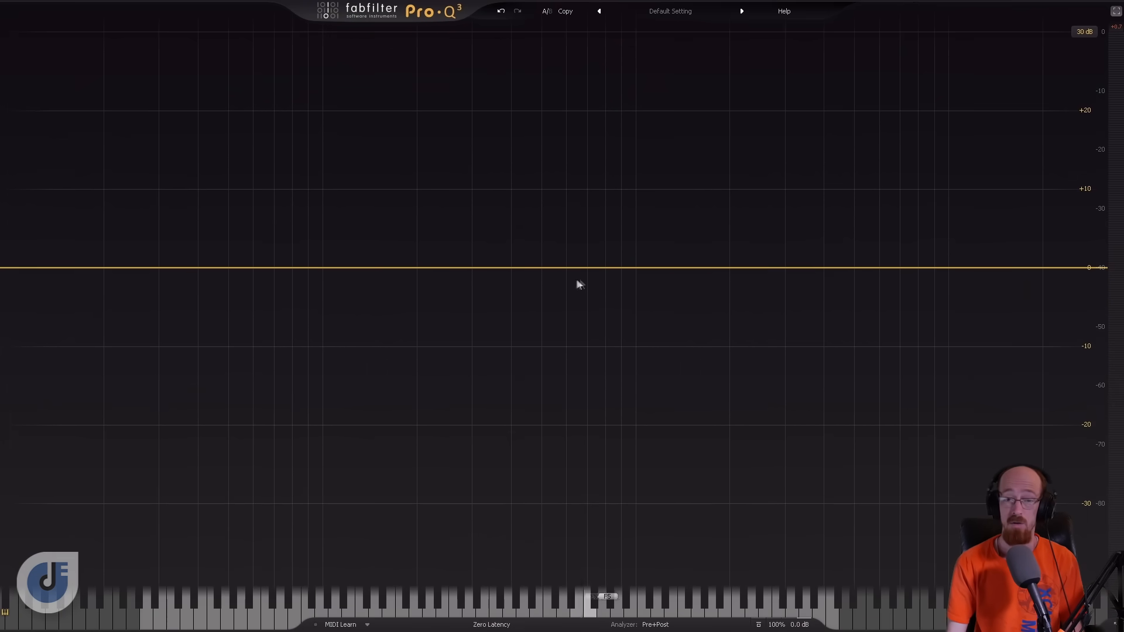
# Step: Add a bell boost of about 8.6 dB at 470 Hz and try other filter shapes on it, including Notch, before returning to Bell
pyautogui.moveTo(531, 268); pyautogui.dragTo(533, 201)
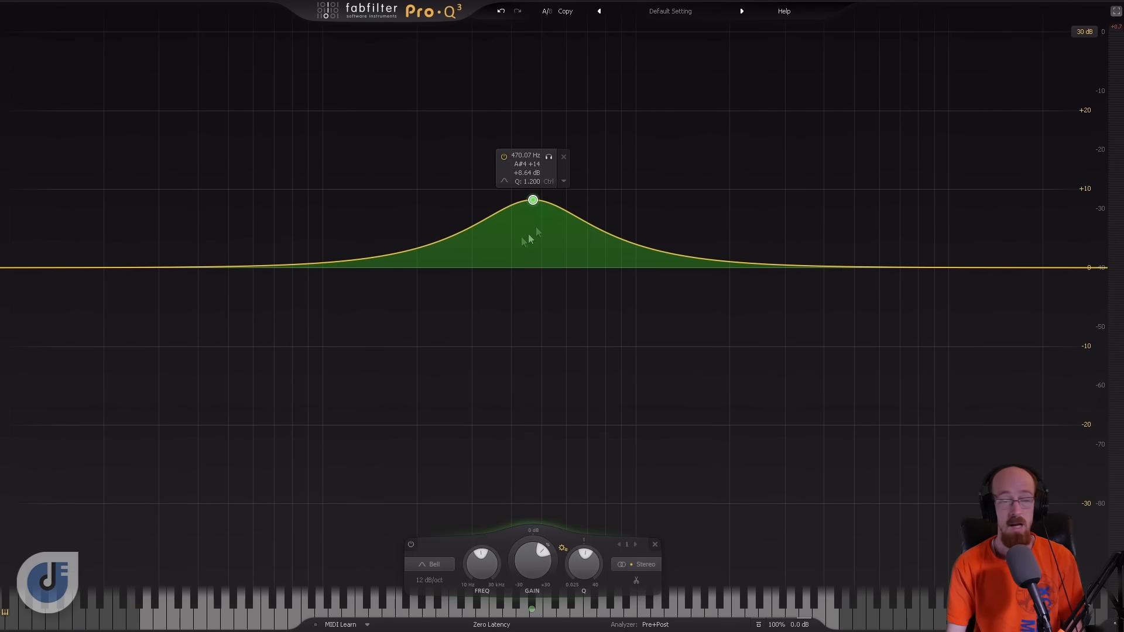
pyautogui.click(503, 180)
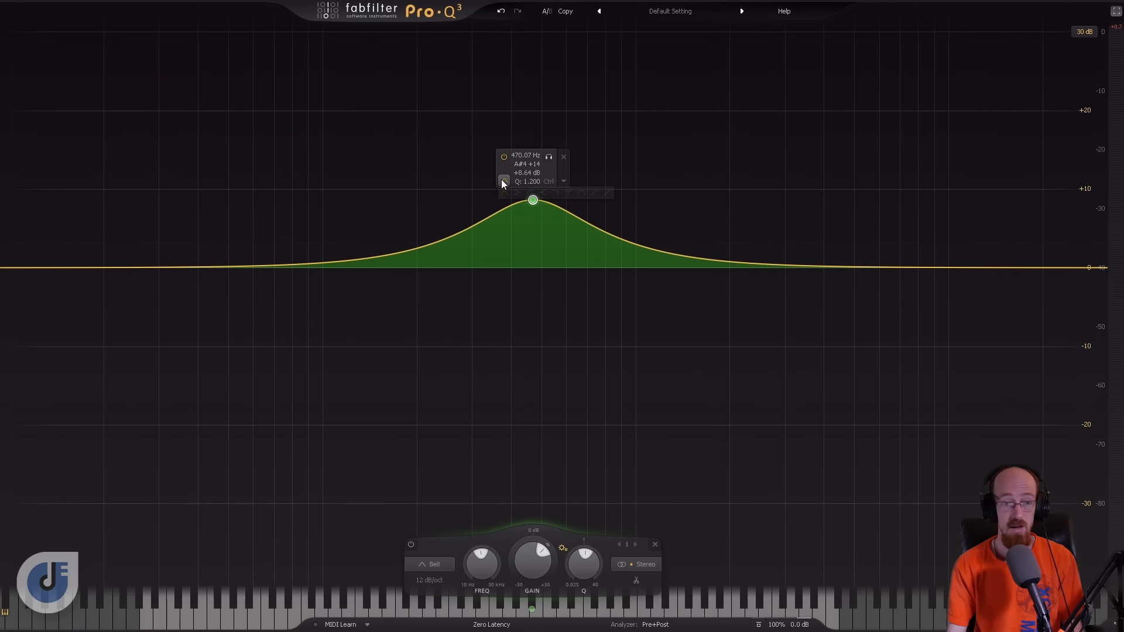
pyautogui.click(570, 194)
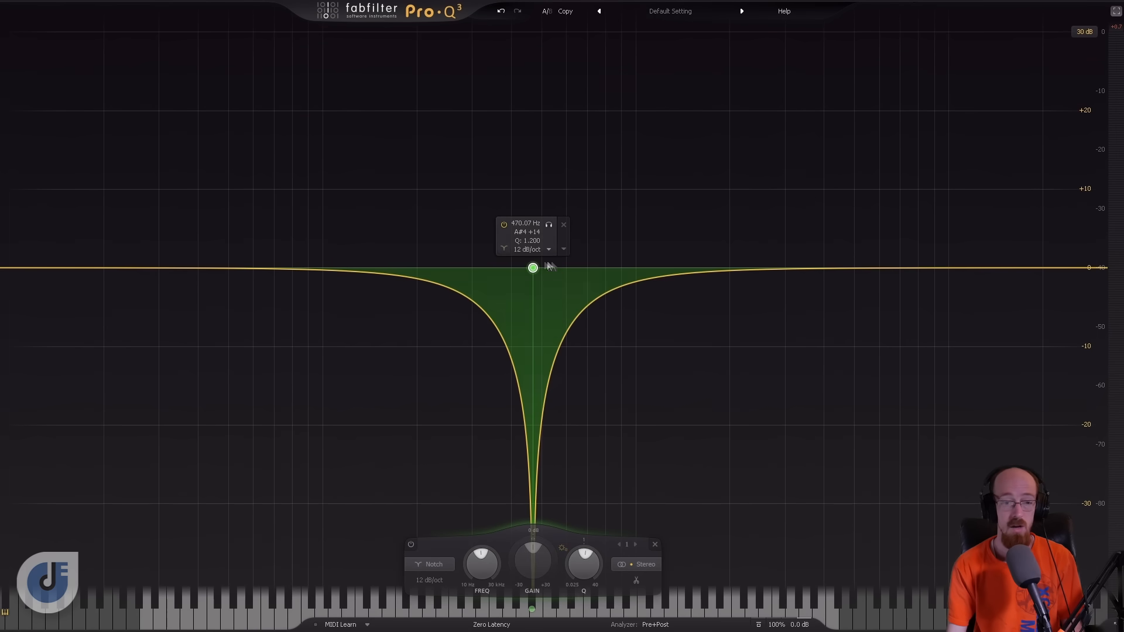
pyautogui.click(506, 250)
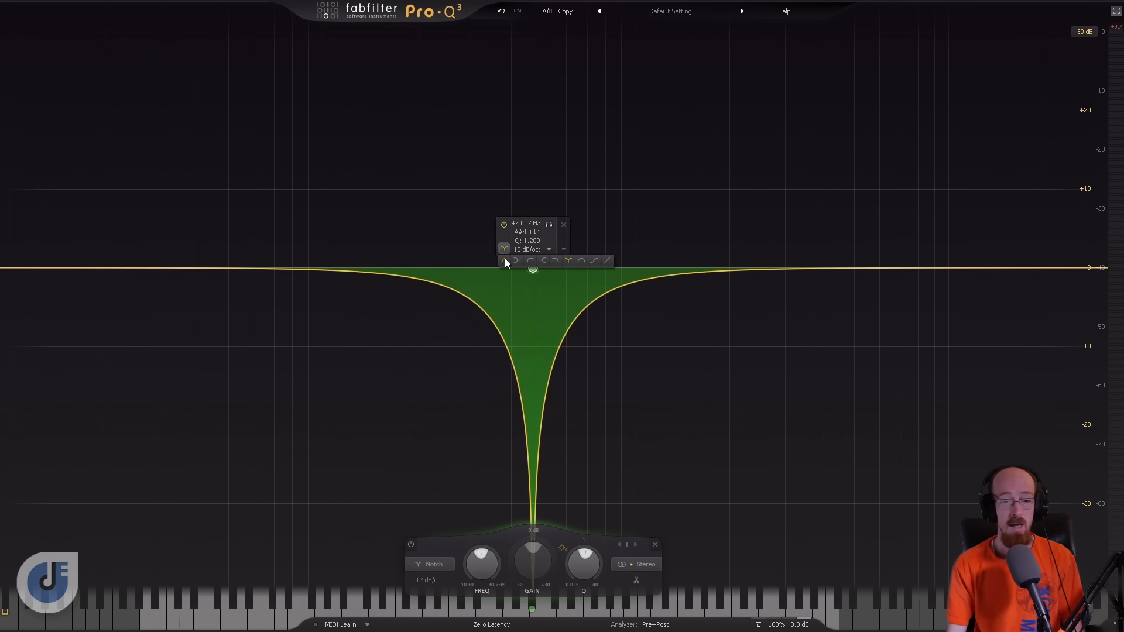
pyautogui.click(581, 260)
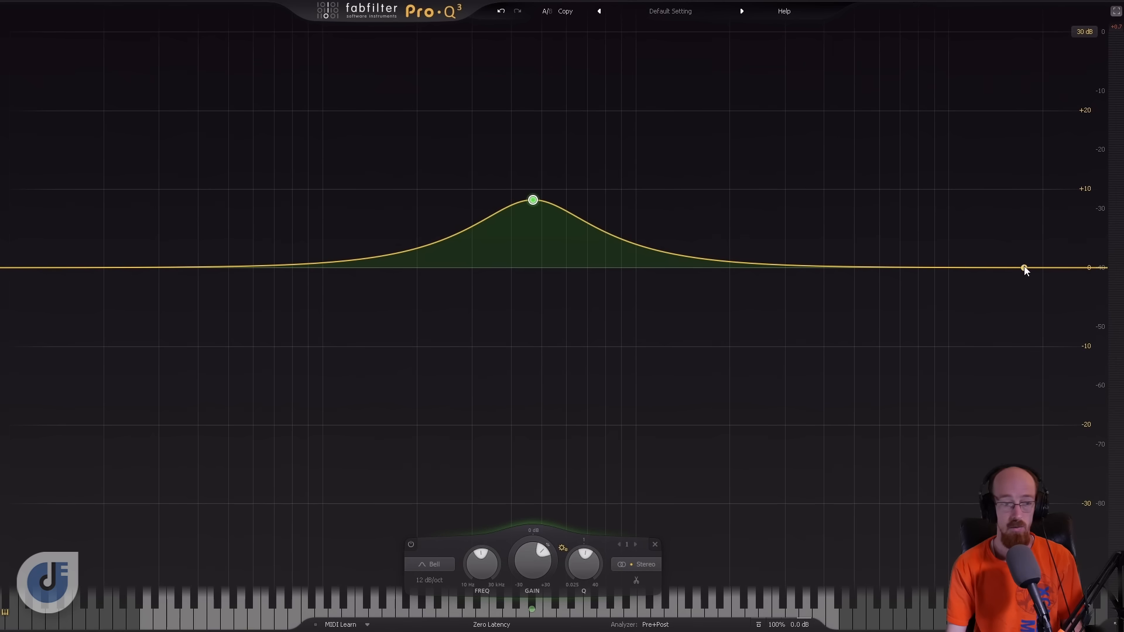
# Step: Add a low shelf boost of about 10.8 dB near 16 Hz and a shelf boost at the high end of the spectrum
pyautogui.moveTo(64, 268); pyautogui.dragTo(75, 226)
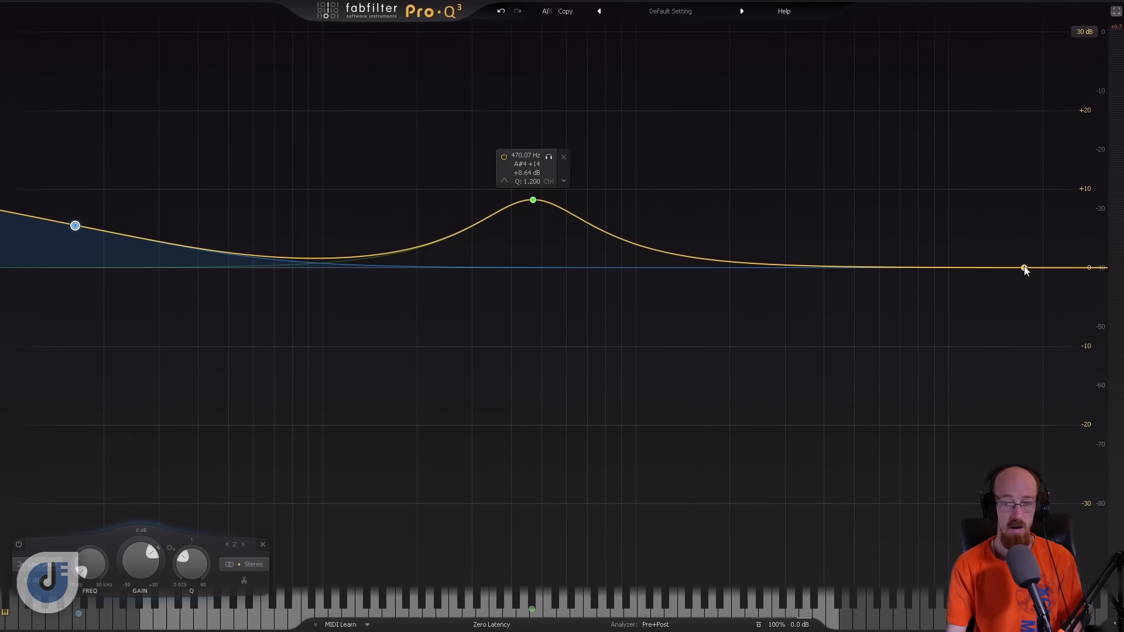
pyautogui.moveTo(1024, 268); pyautogui.dragTo(1020, 233)
# Step: Select all three bands and delete them together
pyautogui.moveTo(1072, 107); pyautogui.dragTo(26, 359)
pyautogui.moveTo(75, 225)
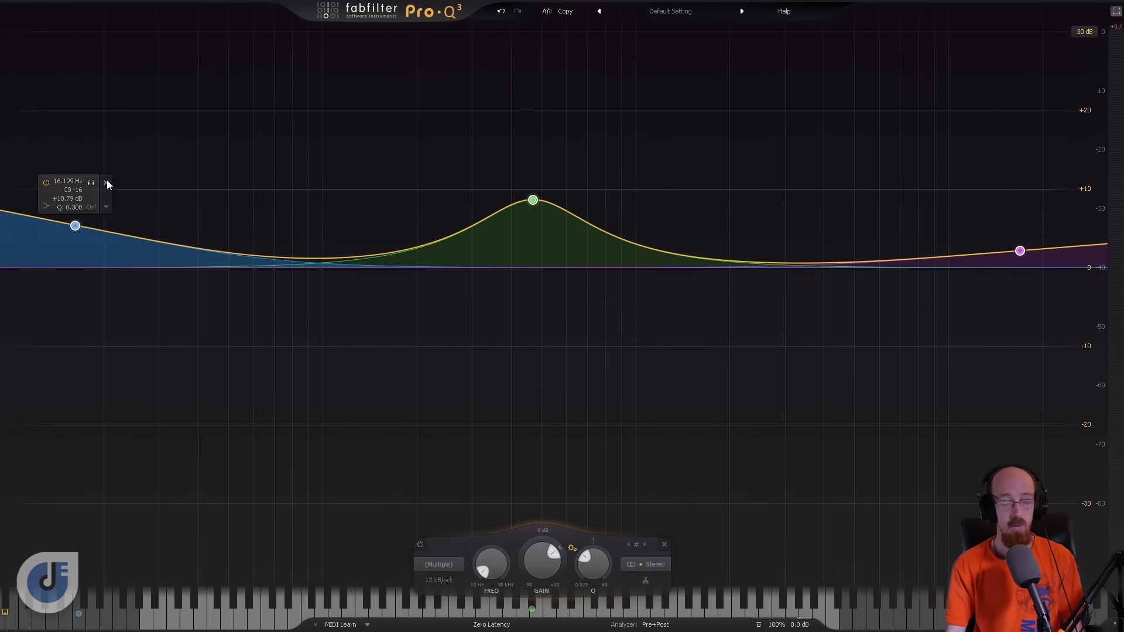
pyautogui.click(106, 183)
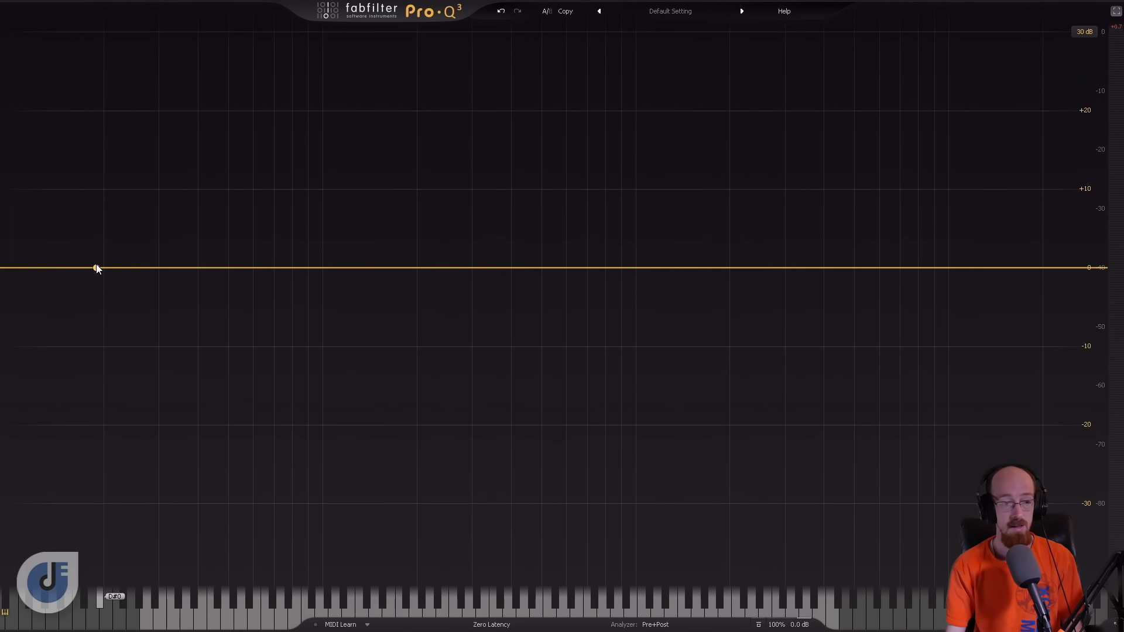
# Step: Add a band at about 32 Hz and change its shape to Low Cut
pyautogui.moveTo(97, 269); pyautogui.dragTo(167, 269)
pyautogui.click(139, 252)
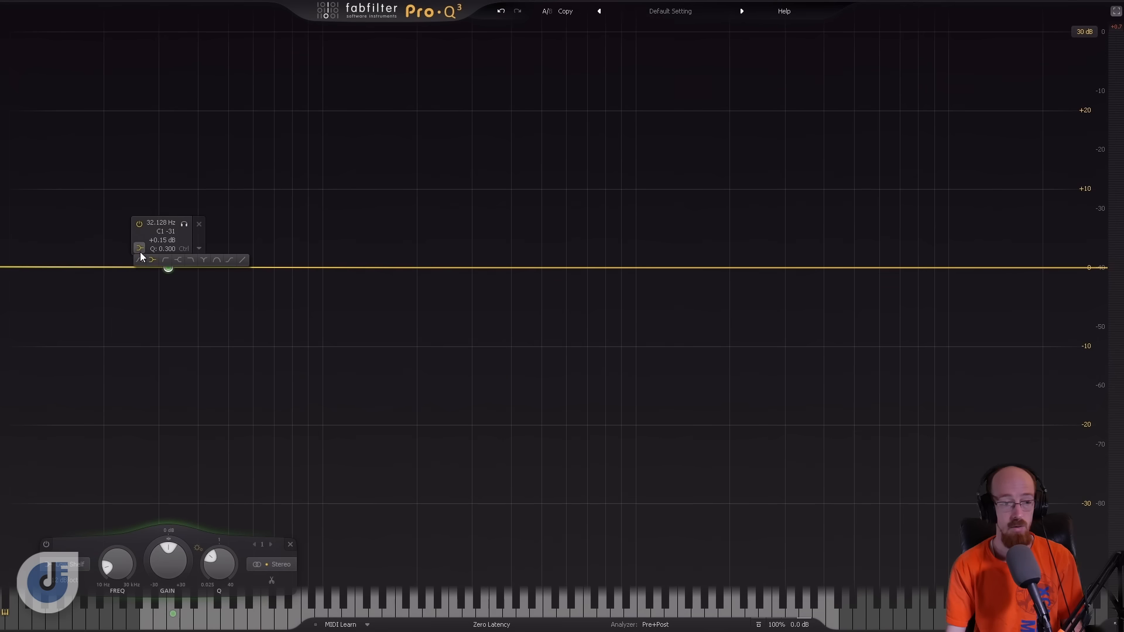
pyautogui.click(164, 260)
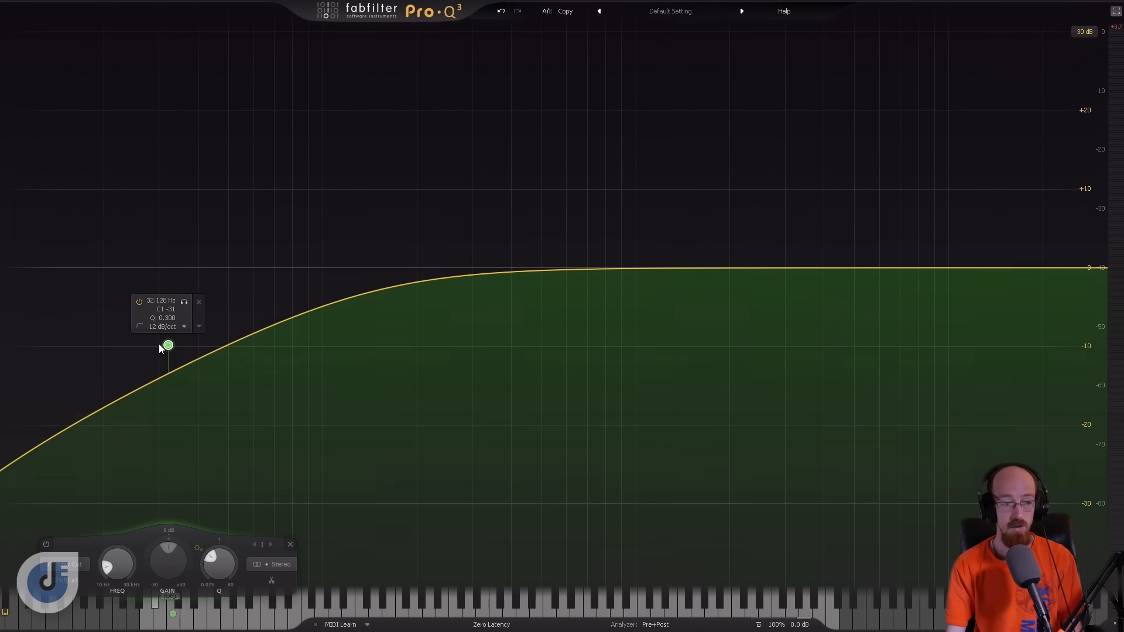
# Step: Try gentler and steeper slopes on the low cut, and set its slope to Brickwall
pyautogui.scroll(-1, 168, 345)
pyautogui.scroll(5, 168, 273)
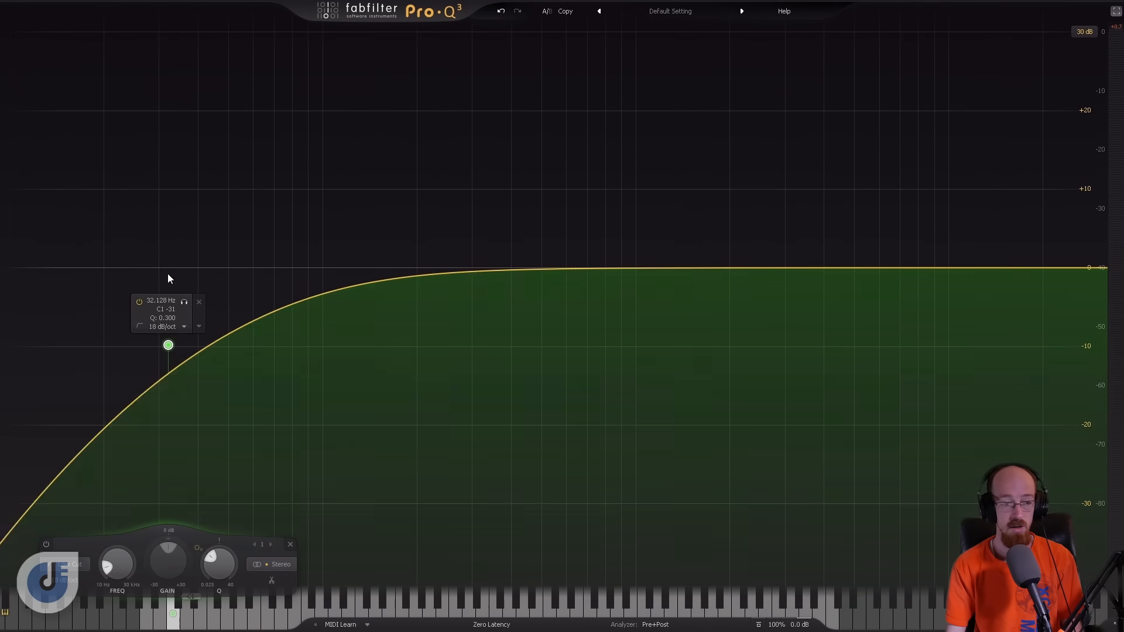
pyautogui.scroll(-4, 168, 346)
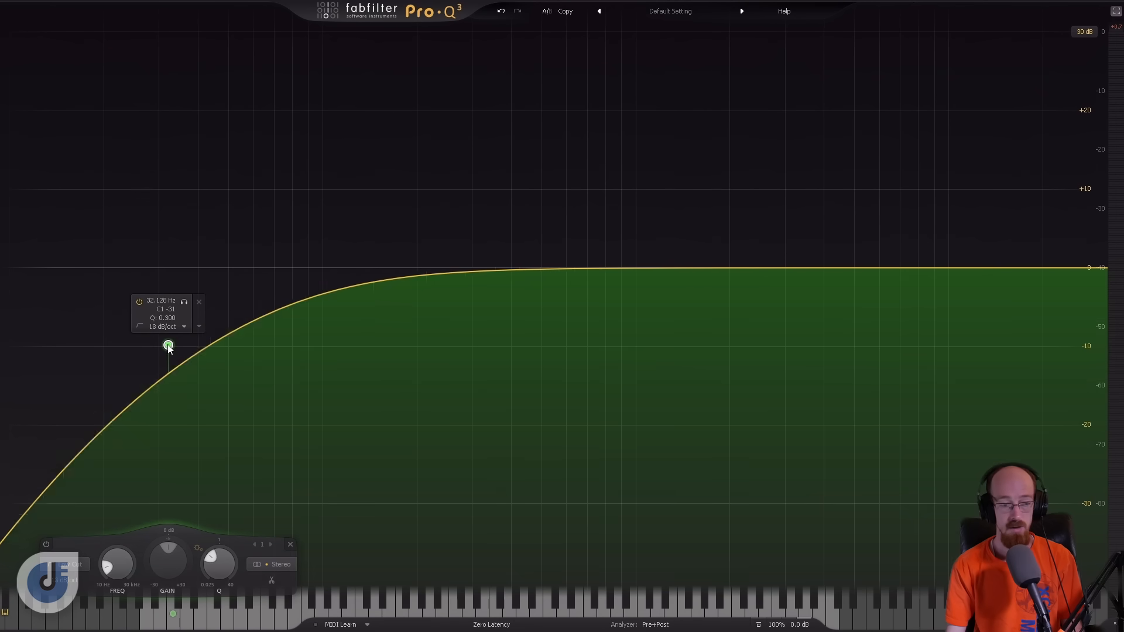
pyautogui.click(183, 328)
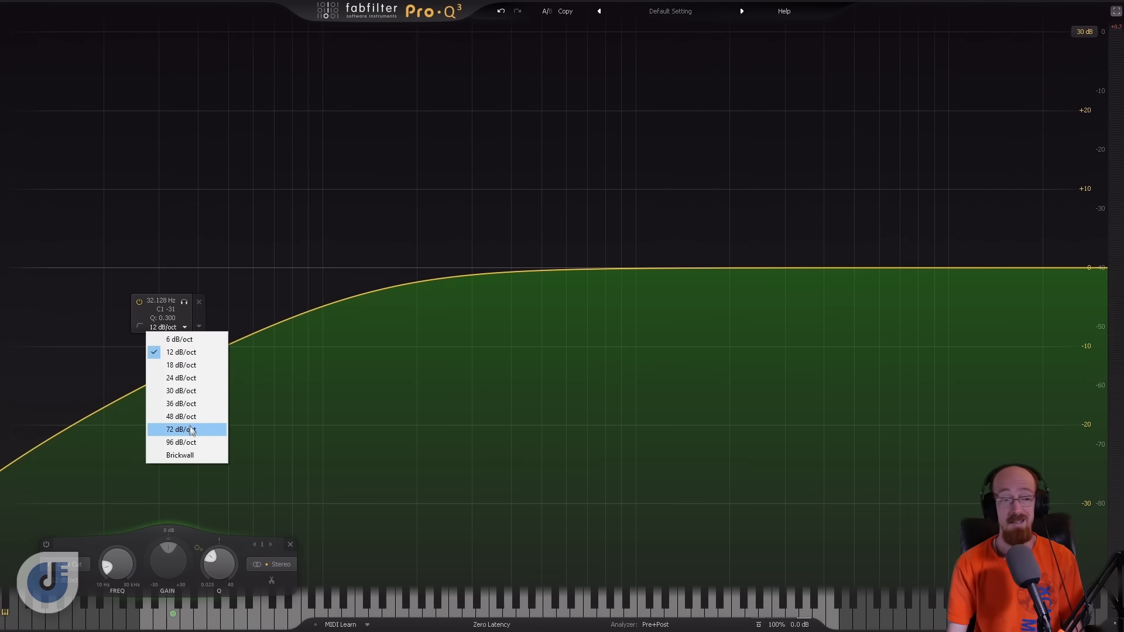
pyautogui.click(176, 456)
# Step: Sweep the brickwall low cut up to about 675 Hz and back to about 143 Hz, and remove it
pyautogui.moveTo(167, 271); pyautogui.dragTo(582, 268)
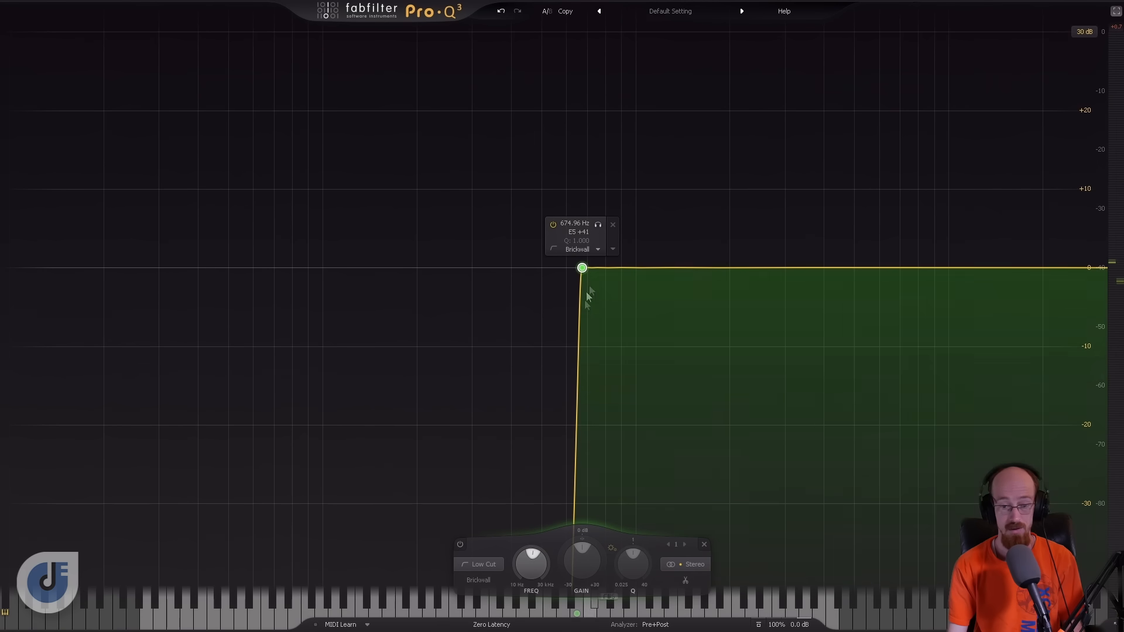
pyautogui.moveTo(582, 269); pyautogui.dragTo(371, 279)
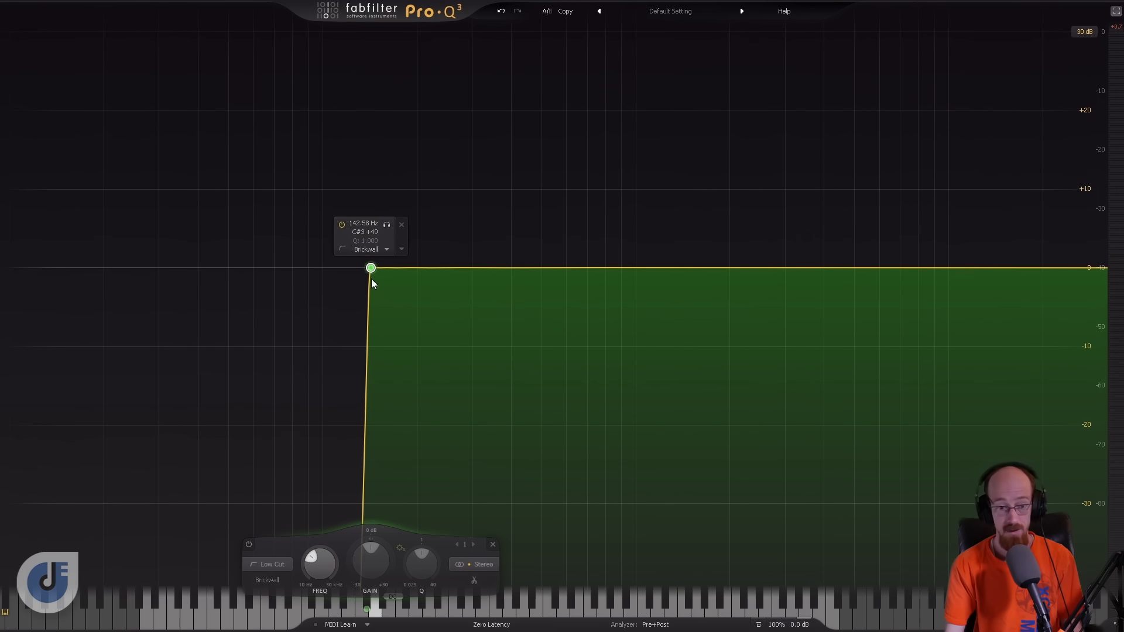
pyautogui.click(370, 252)
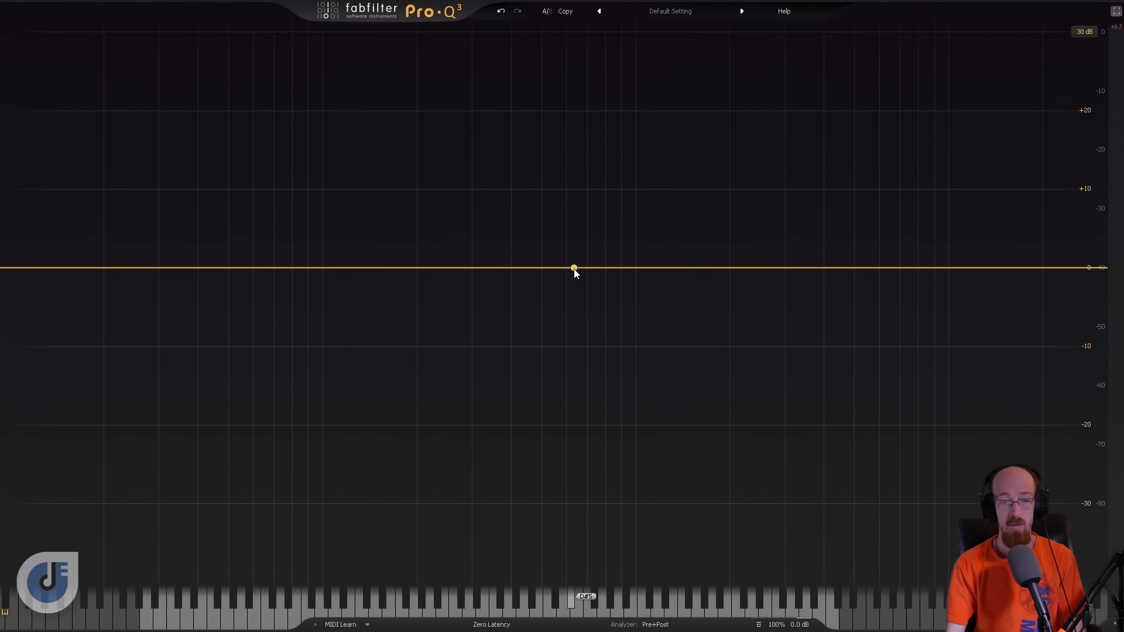
# Step: Add a bell band near 640 Hz and sweep its gain from about +6.9 dB to -5.6 dB and back to about 0 dB
pyautogui.moveTo(574, 268); pyautogui.dragTo(576, 250)
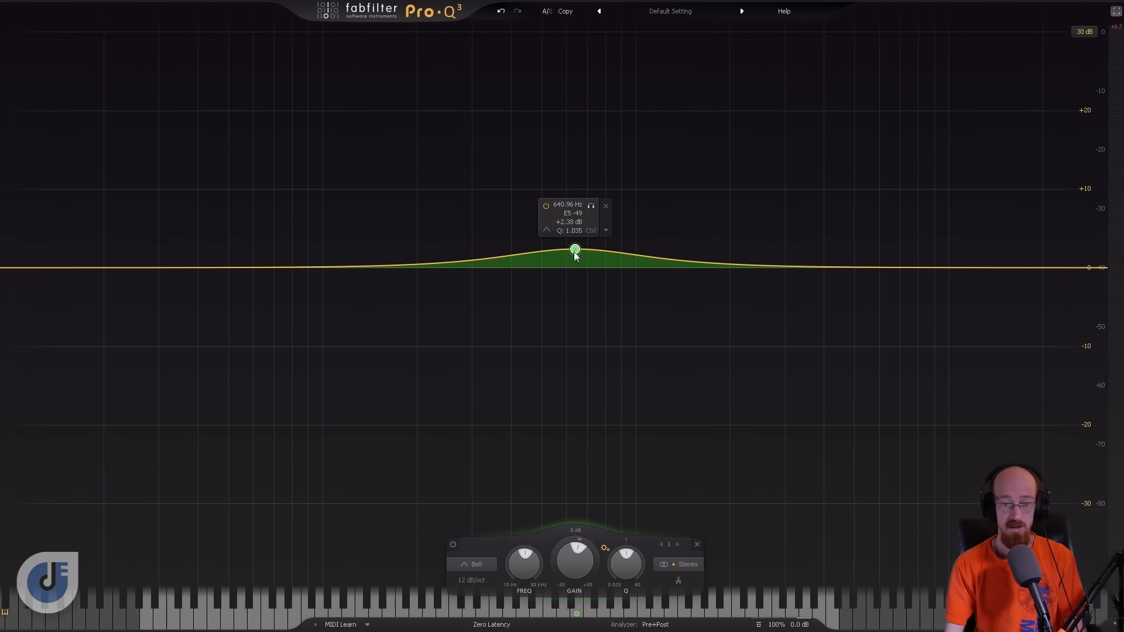
pyautogui.moveTo(576, 251); pyautogui.dragTo(574, 214)
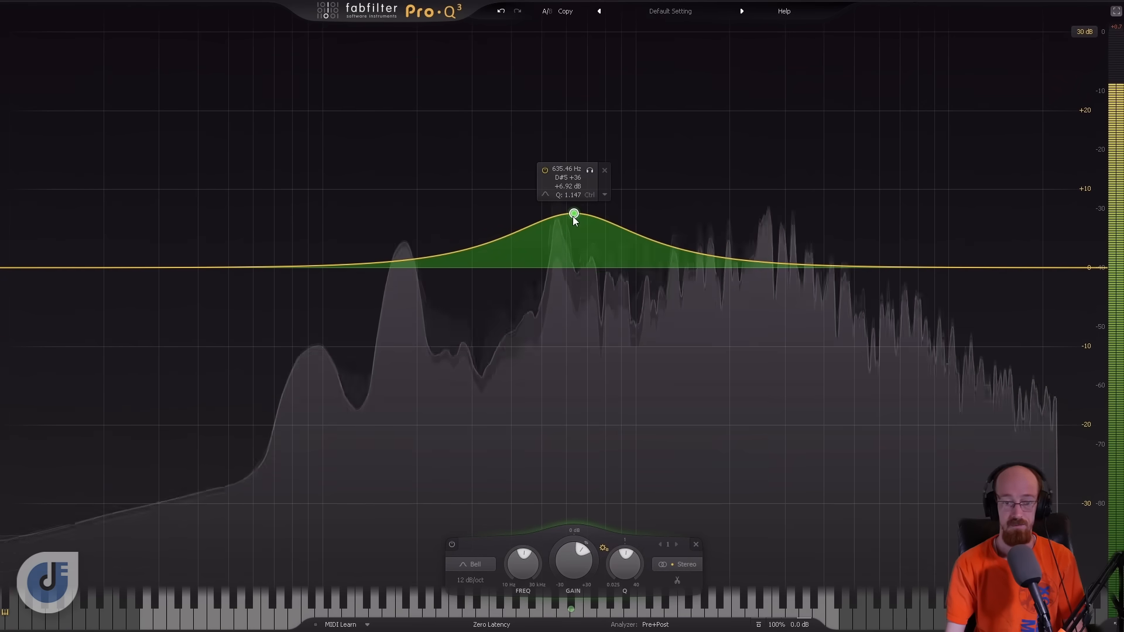
pyautogui.moveTo(574, 214); pyautogui.dragTo(573, 310)
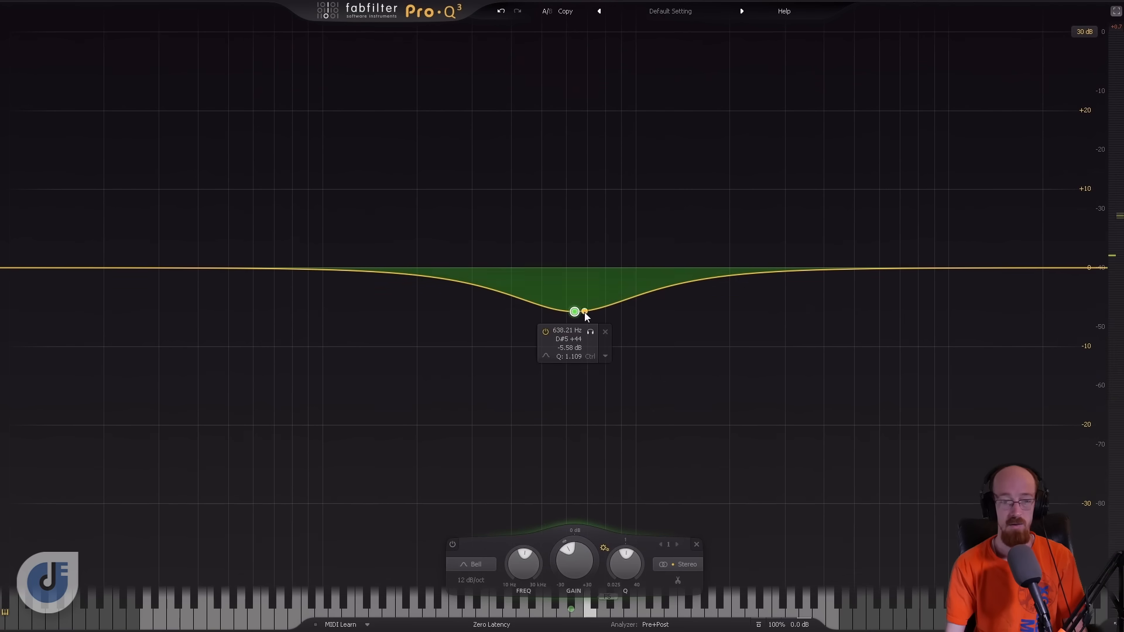
pyautogui.moveTo(575, 311); pyautogui.dragTo(572, 271)
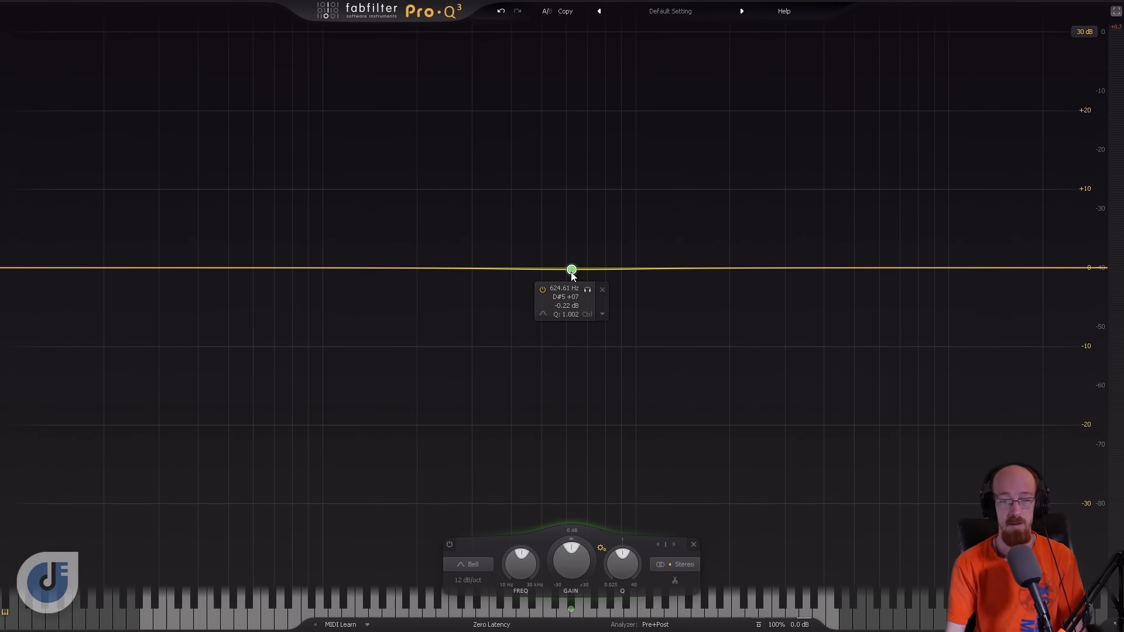
# Step: Move the bell band to about 1570 Hz and give it a downward dynamic range of about 7.5 dB
pyautogui.moveTo(572, 273); pyautogui.dragTo(697, 274)
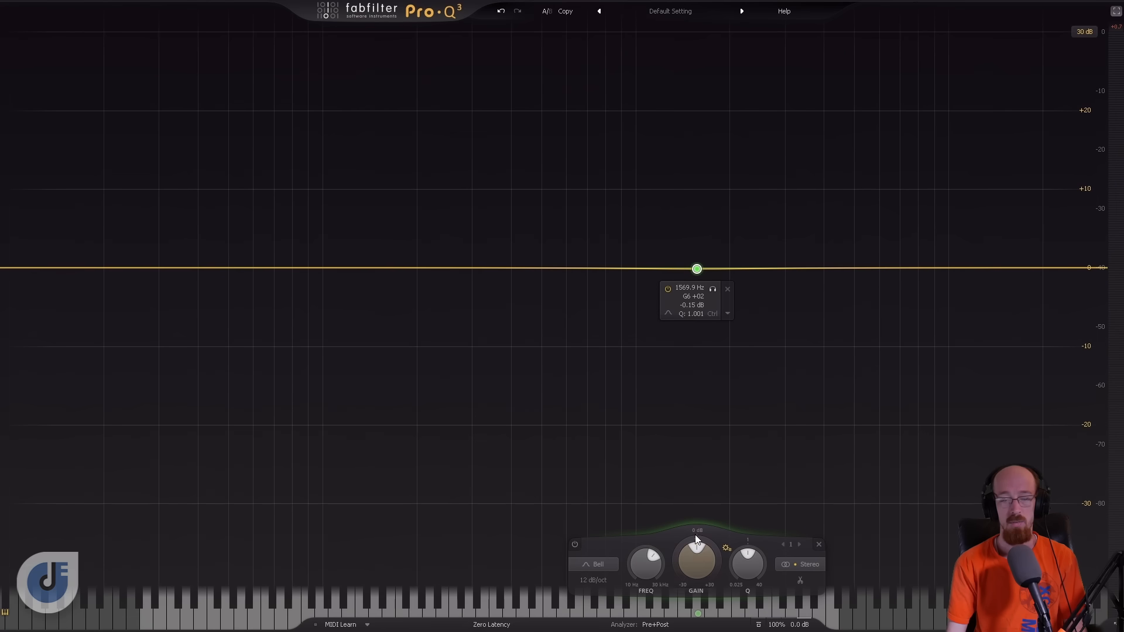
pyautogui.moveTo(694, 540)
pyautogui.moveTo(696, 543); pyautogui.dragTo(669, 595)
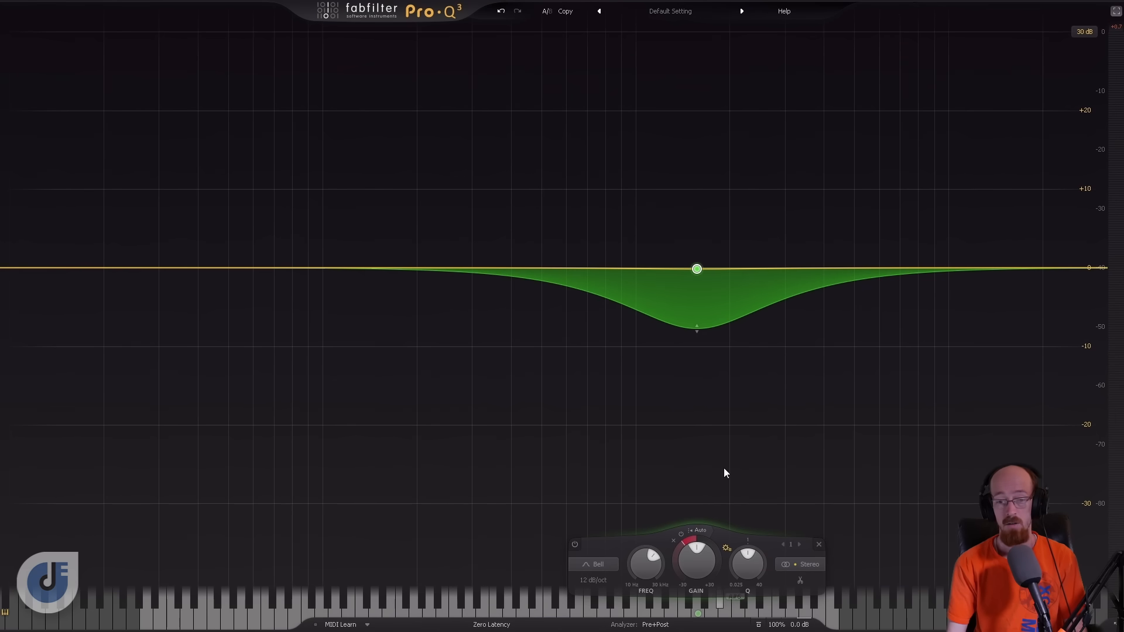
# Step: Play the pluck bus briefly to audition the downward dynamic range of the bell near 1570 Hz
pyautogui.moveTo(682, 370)
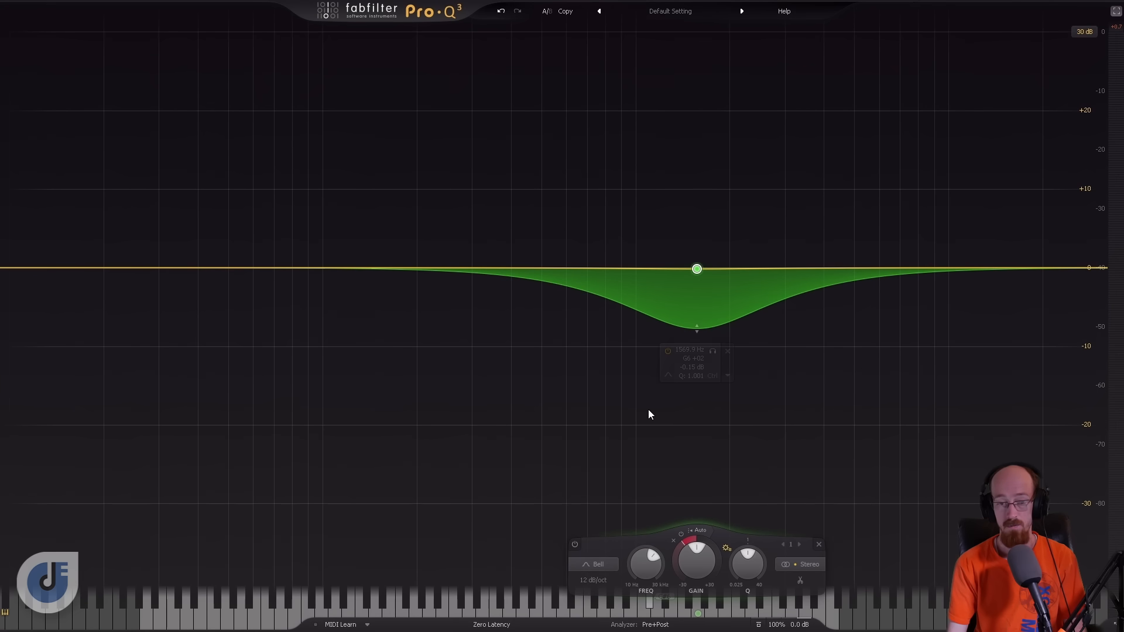
pyautogui.press('space')
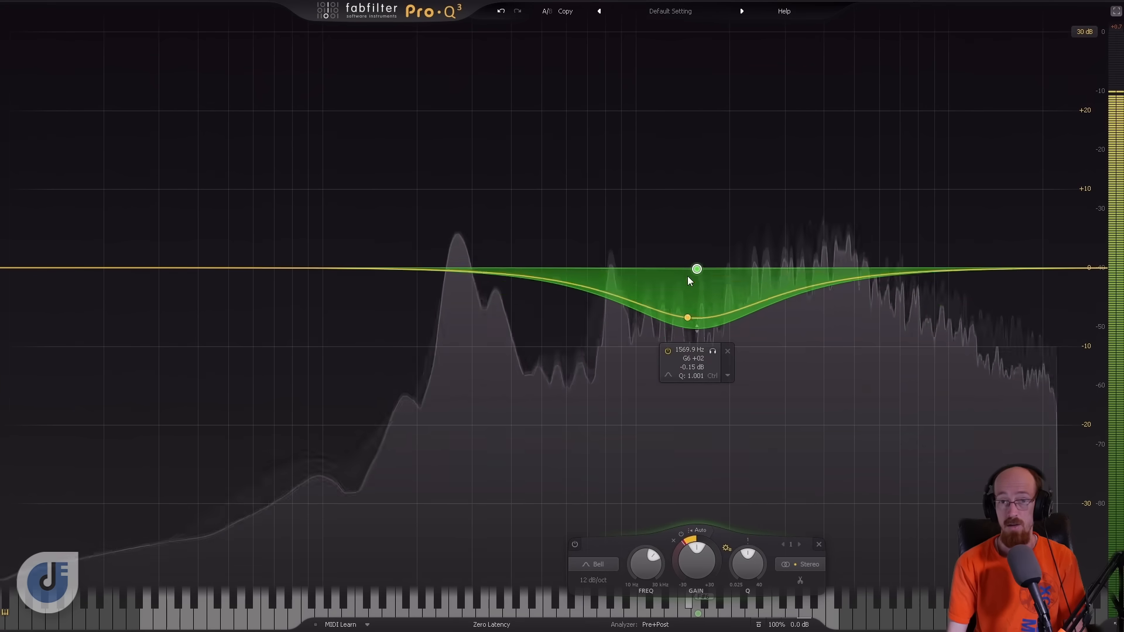
pyautogui.press('space')
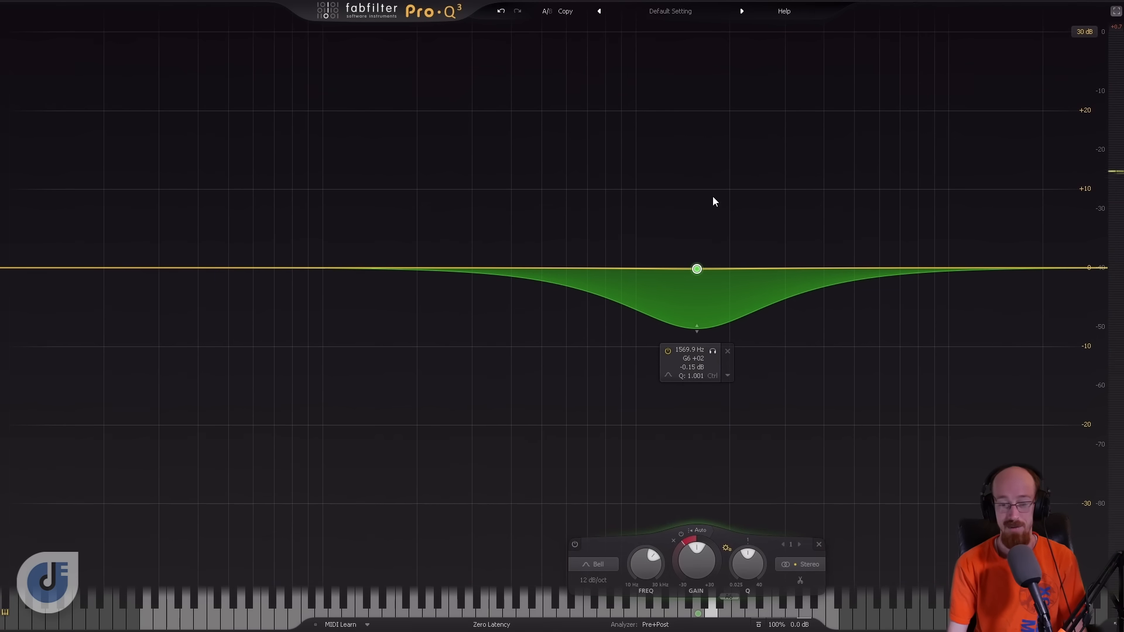
# Step: During playback, vary the bell's dynamic range from about 27 dB downward to 9 dB upward, and reduce it to about 1 dB upward
pyautogui.moveTo(686, 539); pyautogui.dragTo(696, 560)
pyautogui.press('space')
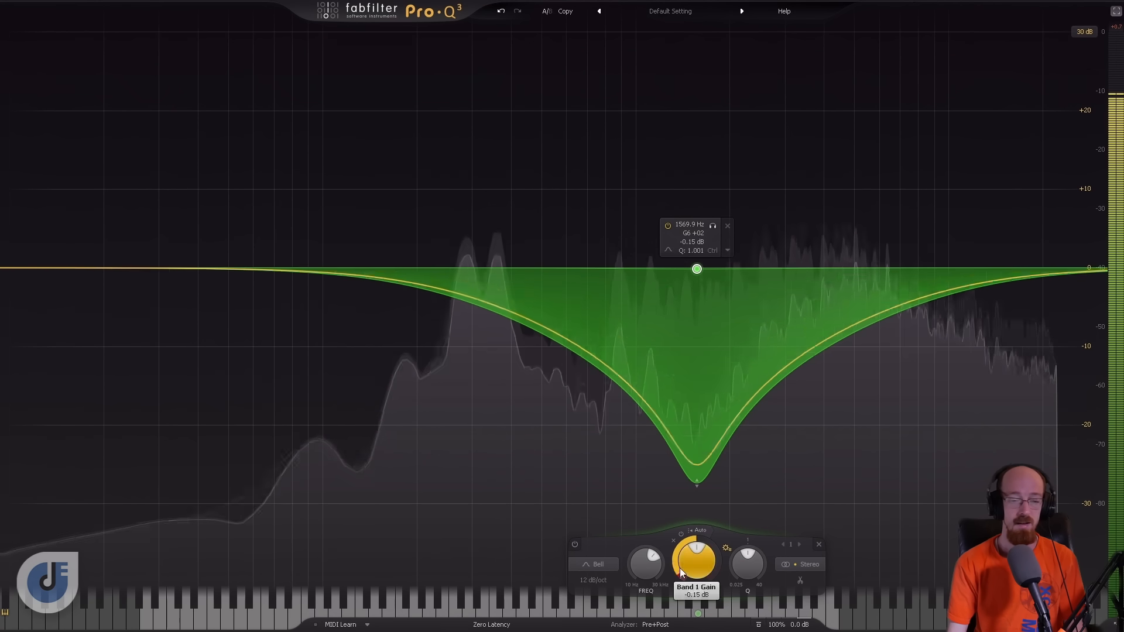
pyautogui.moveTo(676, 571); pyautogui.dragTo(721, 432)
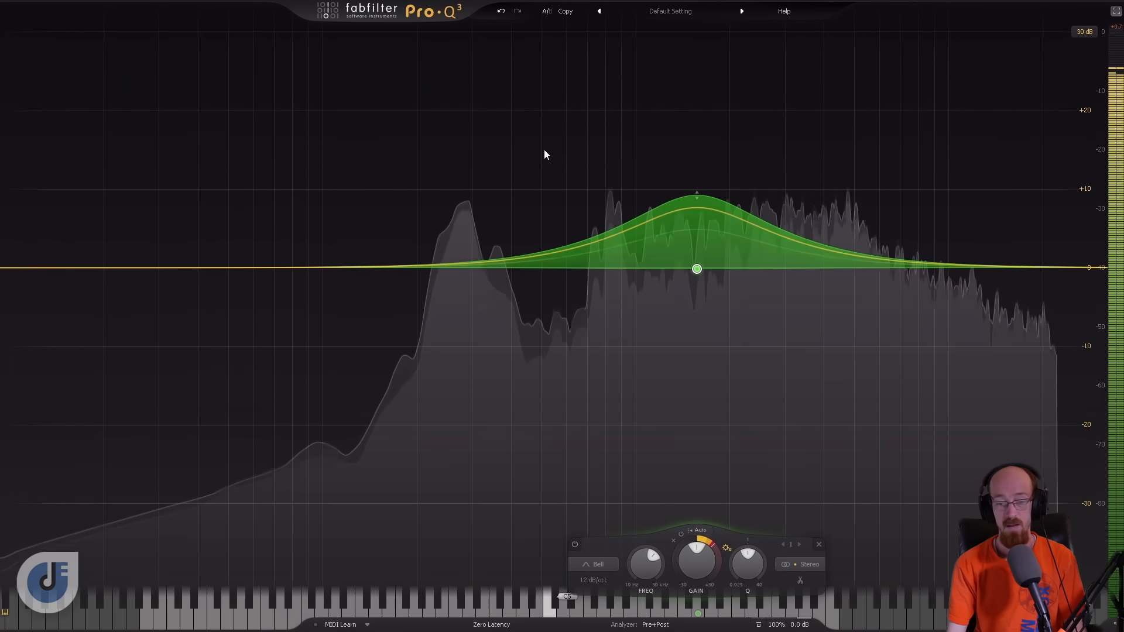
pyautogui.moveTo(707, 561); pyautogui.dragTo(703, 586)
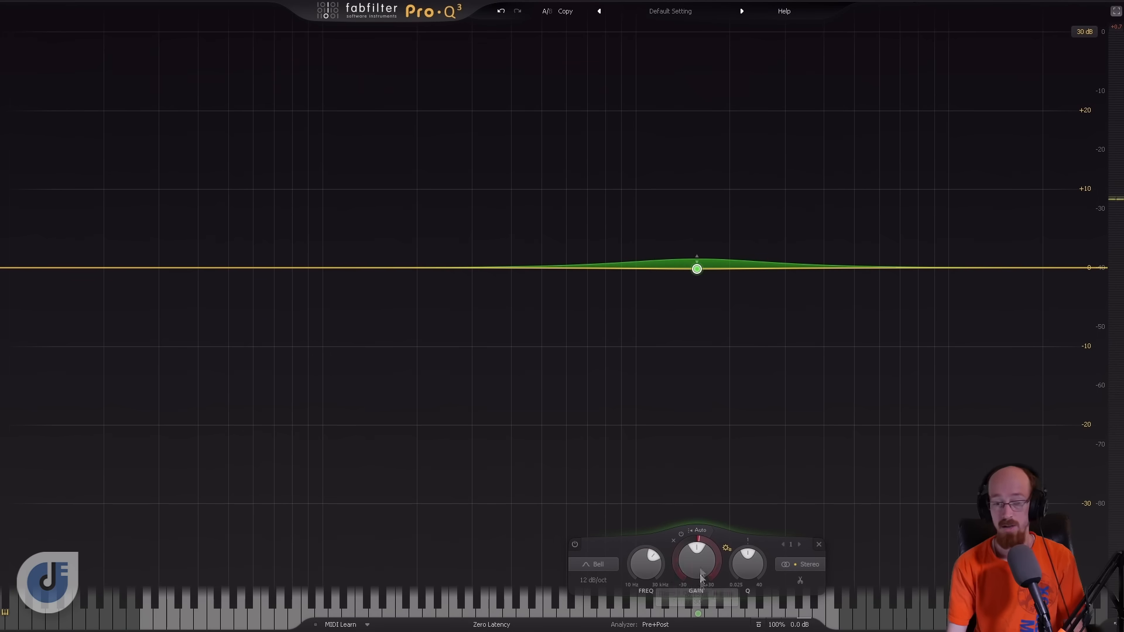
# Step: Set the bell's dynamic threshold manually to -51.8 dB and its range to about 4 dB downward, auditioning both changes
pyautogui.click(700, 532)
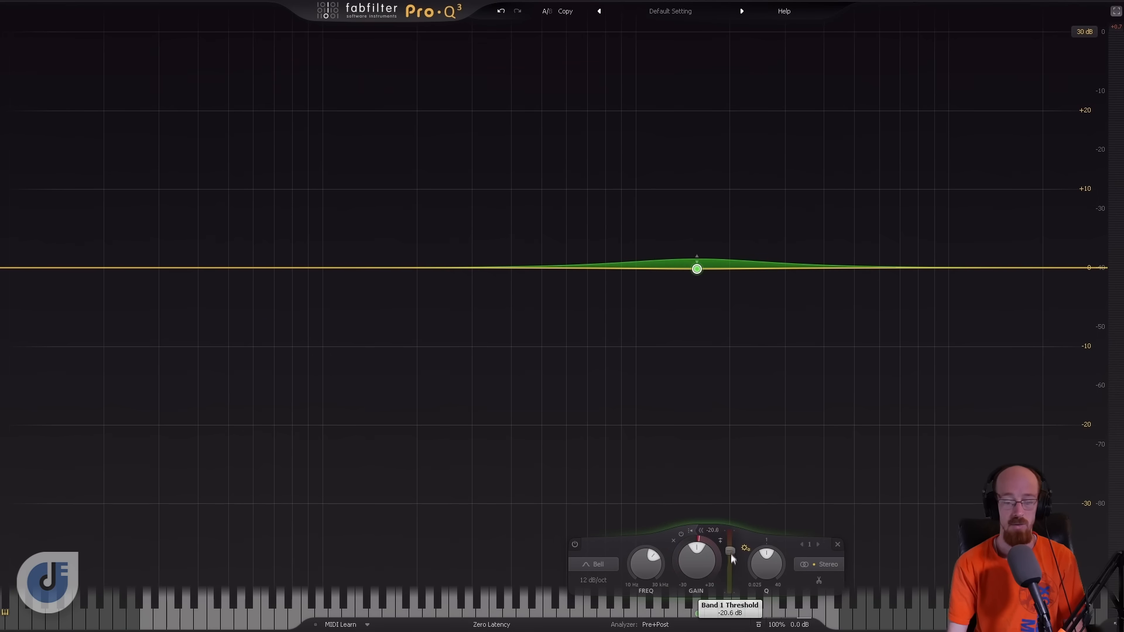
pyautogui.moveTo(732, 576); pyautogui.dragTo(732, 584)
pyautogui.press('space')
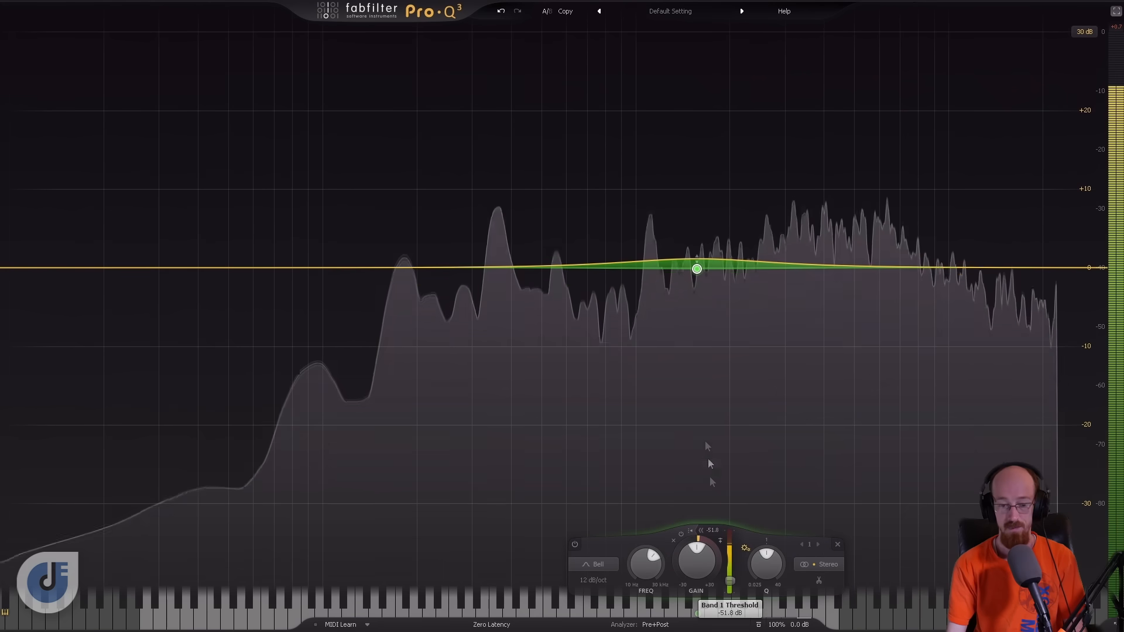
pyautogui.press('space')
pyautogui.moveTo(698, 538); pyautogui.dragTo(687, 579)
pyautogui.press('space')
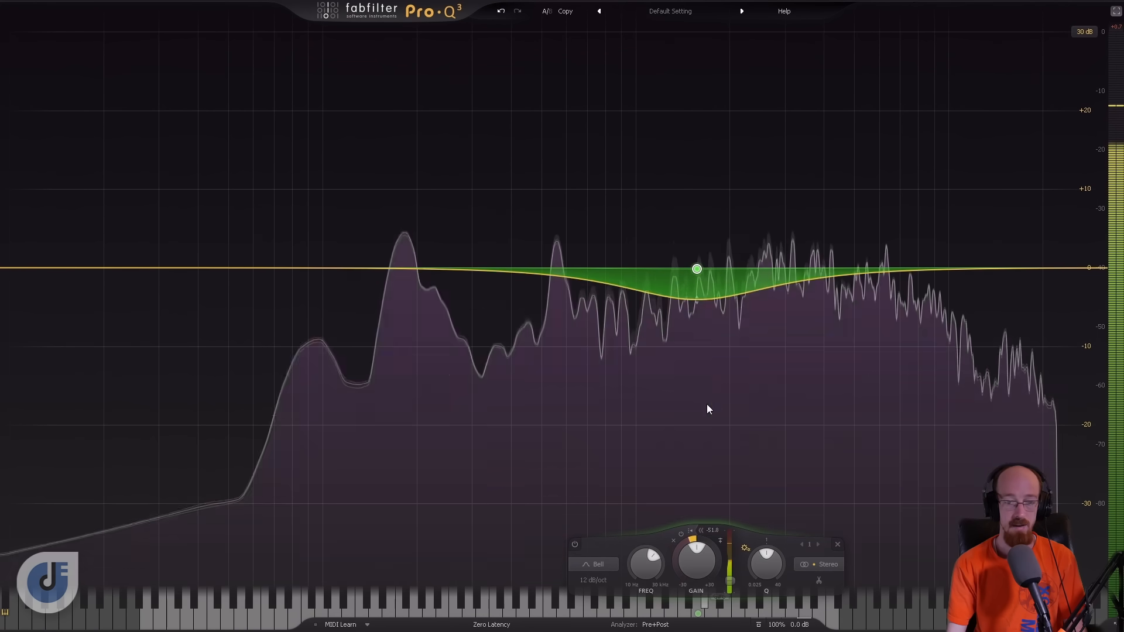
# Step: Stop playback, add a bell band near 946 Hz, and remove it together with the dynamic bell
pyautogui.press('space')
pyautogui.doubleClick(628, 271)
pyautogui.moveTo(572, 230); pyautogui.dragTo(760, 324)
pyautogui.click(659, 293)
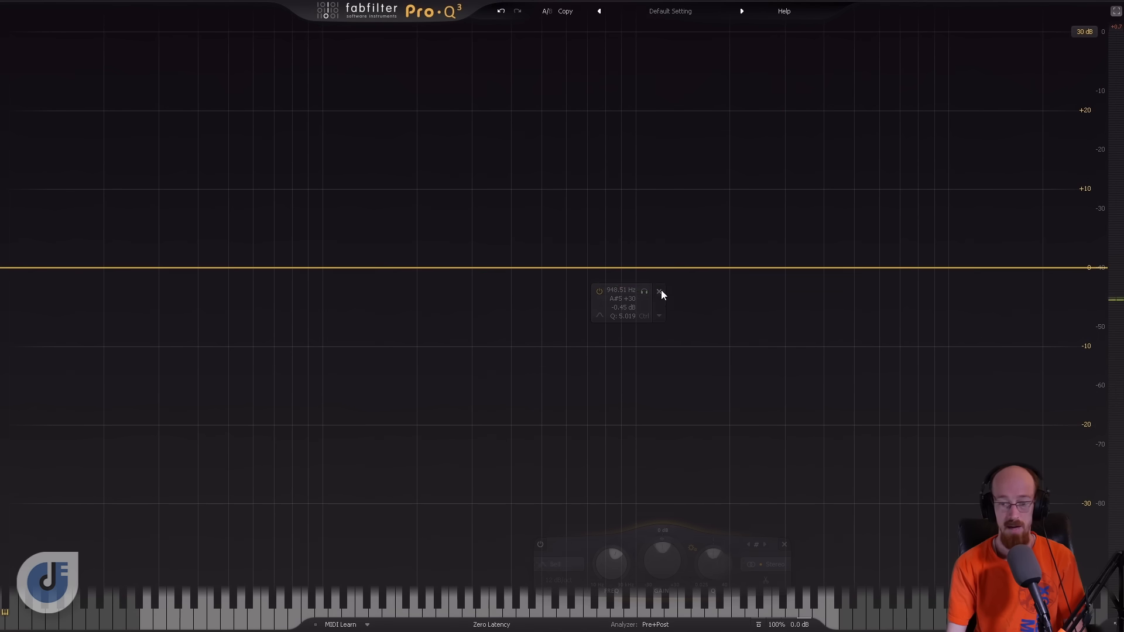
# Step: Add a high shelf at about 3845 Hz with an upward dynamic range of about 5 dB, and audition it
pyautogui.doubleClick(948, 270)
pyautogui.moveTo(949, 269); pyautogui.dragTo(819, 269)
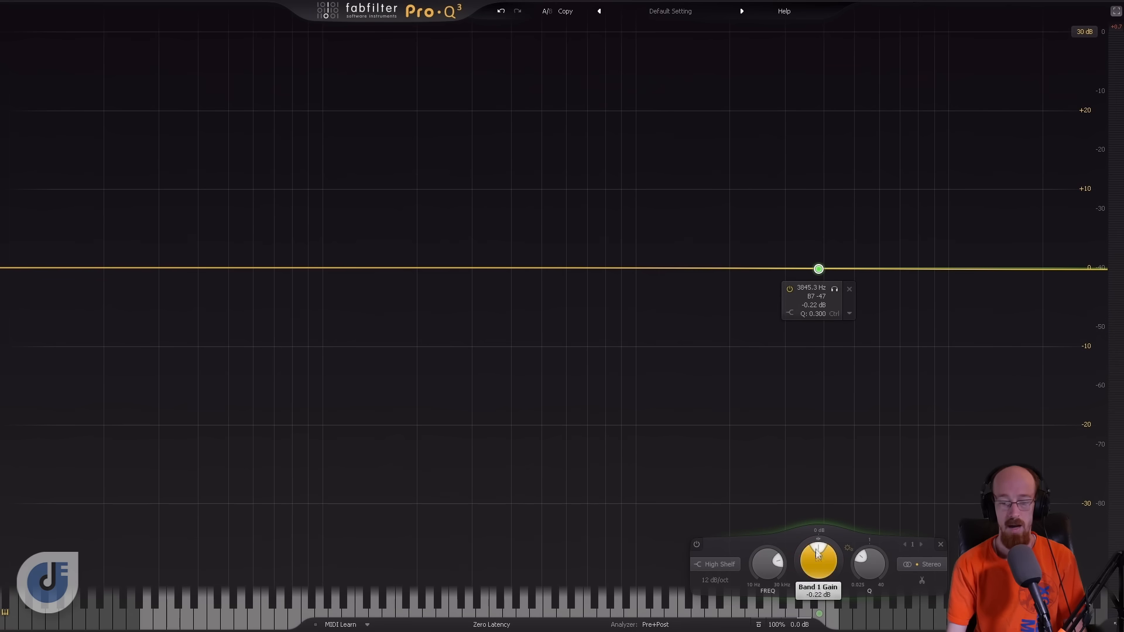
pyautogui.moveTo(820, 538); pyautogui.dragTo(825, 504)
pyautogui.press('space')
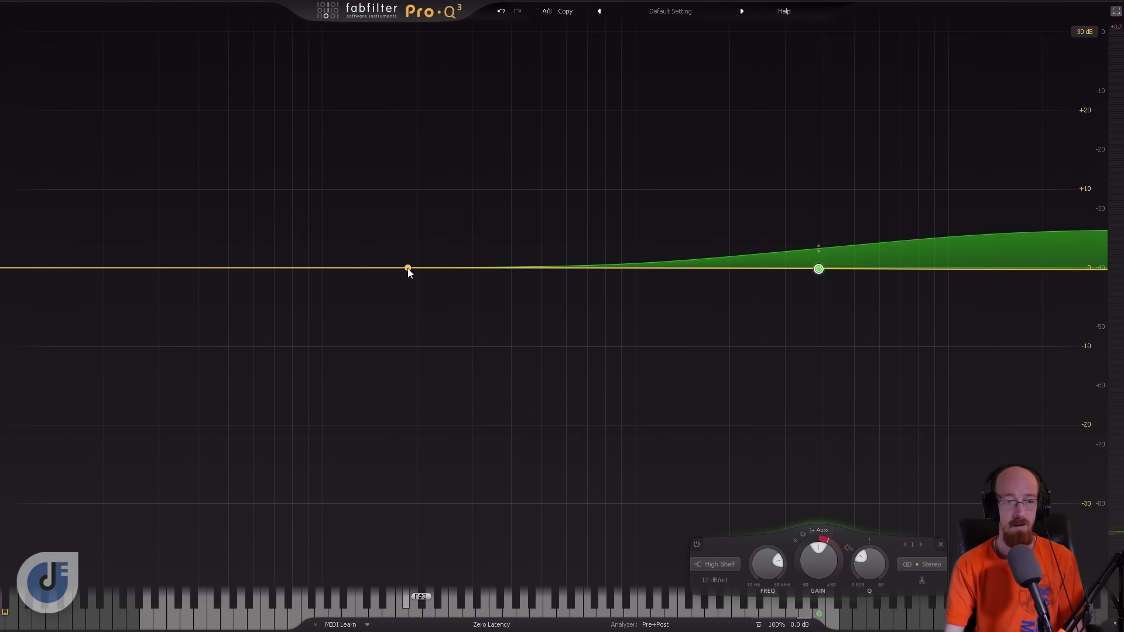
# Step: Add a low bell with a downward dynamic range of about 7 dB, and move it to about 107 Hz and -5.2 dB gain
pyautogui.click(340, 269)
pyautogui.moveTo(342, 273); pyautogui.dragTo(338, 276)
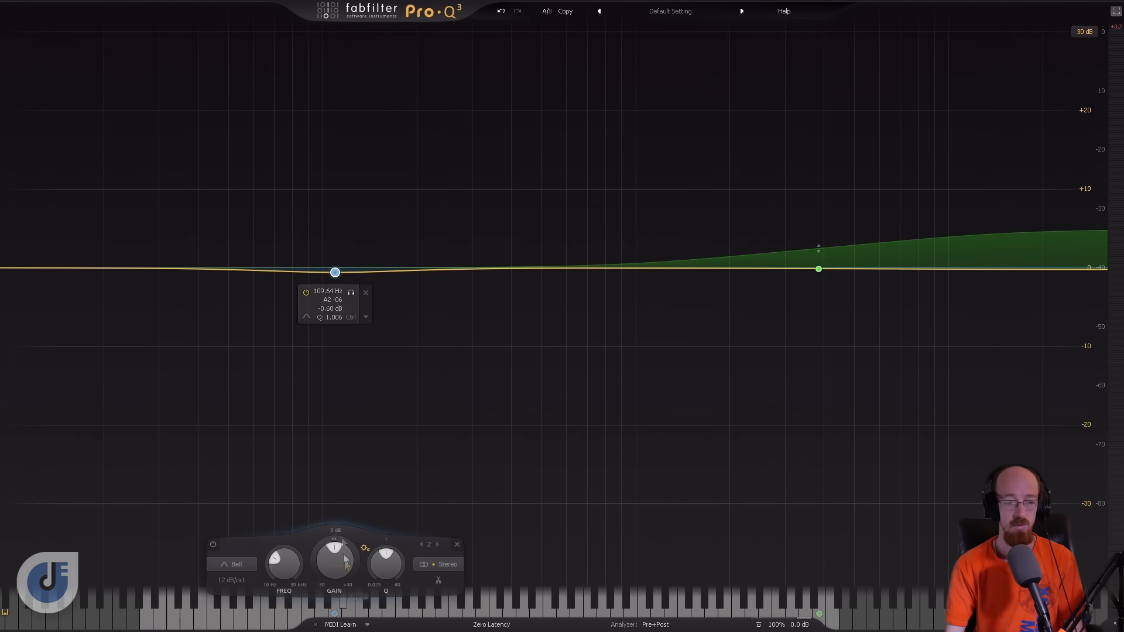
pyautogui.moveTo(330, 542); pyautogui.dragTo(320, 582)
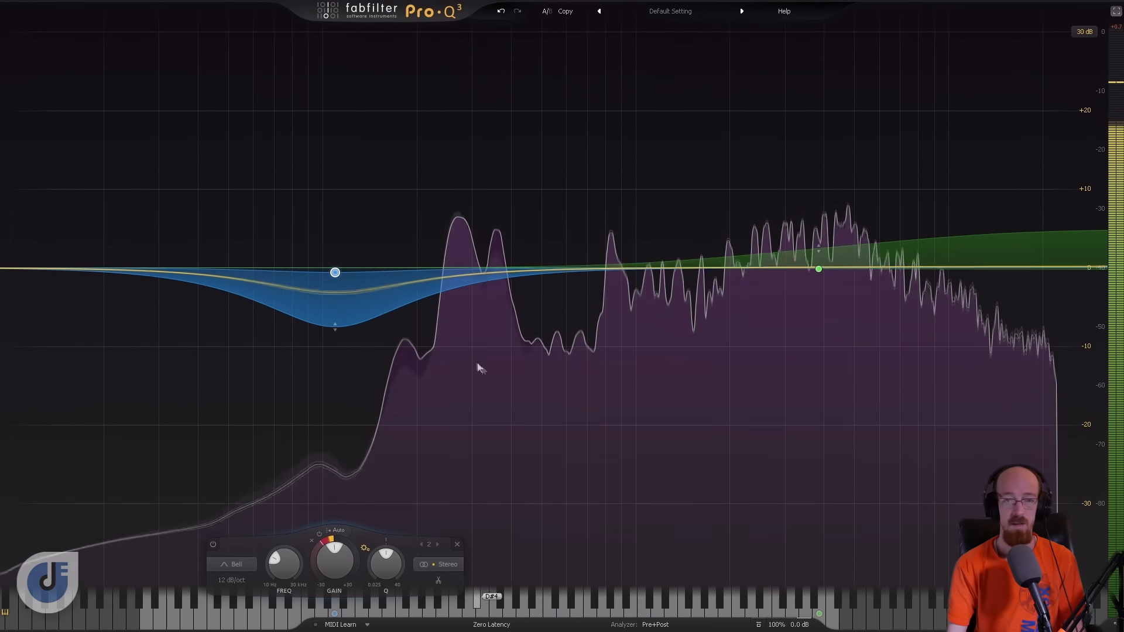
pyautogui.moveTo(348, 283)
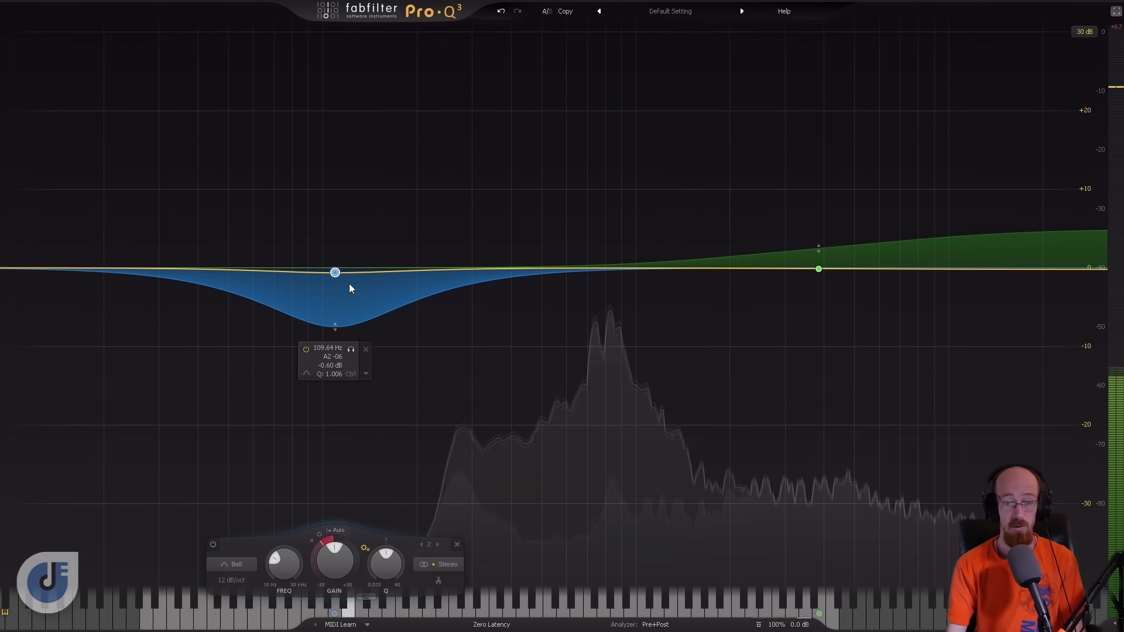
pyautogui.moveTo(335, 273); pyautogui.dragTo(330, 308)
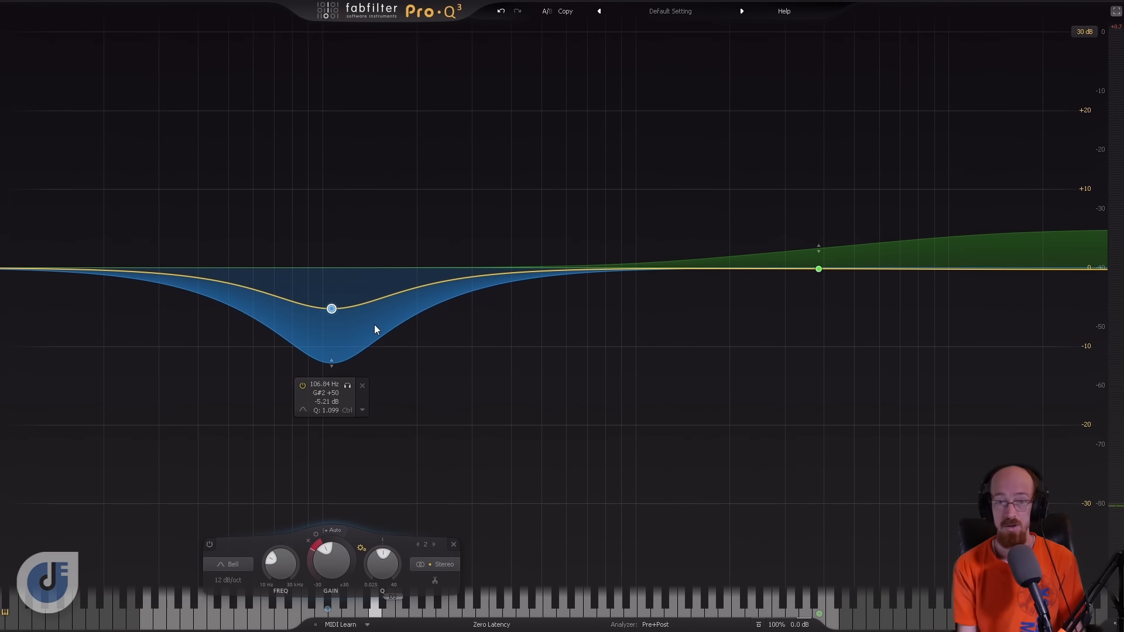
# Step: Remove the low dynamic bell and the dynamic high shelf
pyautogui.moveTo(206, 219); pyautogui.dragTo(394, 381)
pyautogui.click(362, 386)
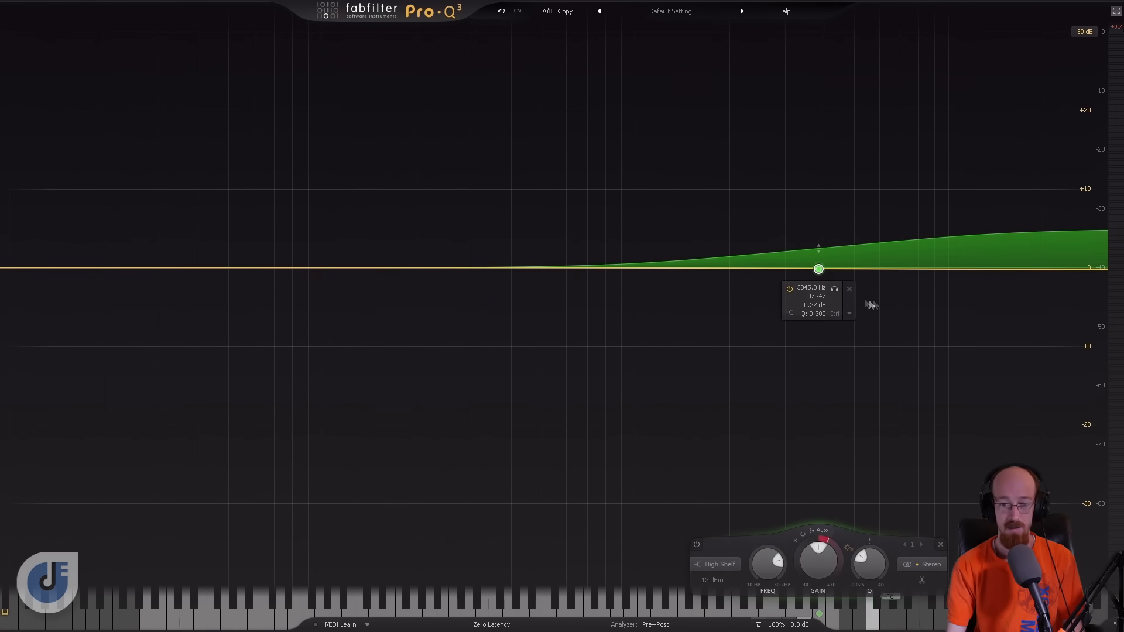
pyautogui.click(850, 290)
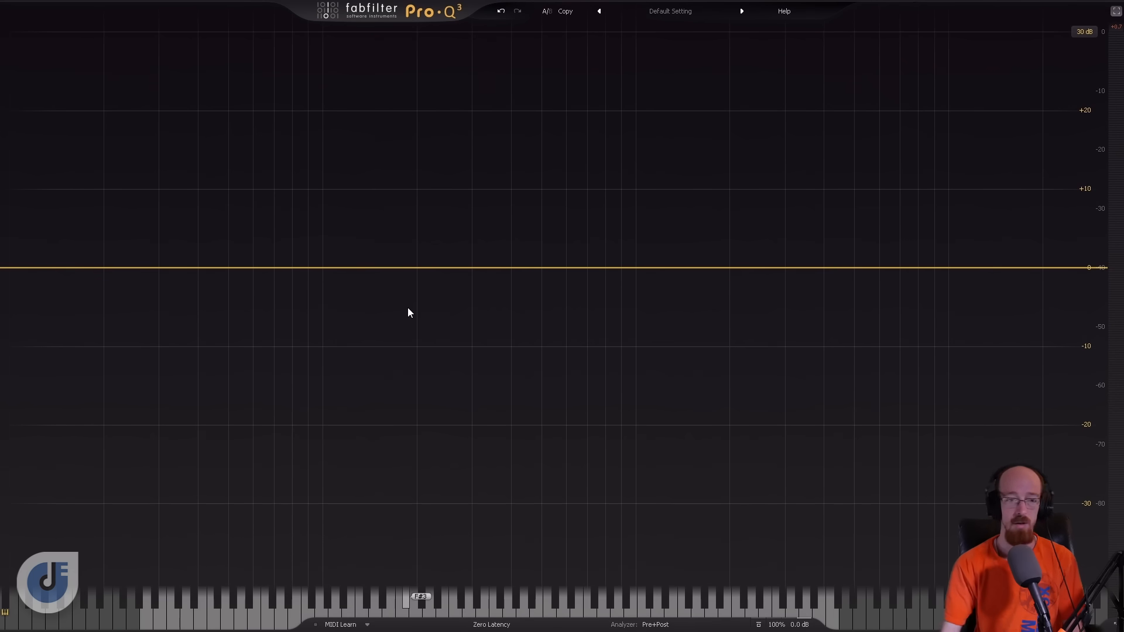
# Step: Add a bell band near 211 Hz at +30 dB, adjust its frequency, and remove it
pyautogui.moveTo(449, 267); pyautogui.dragTo(426, 13)
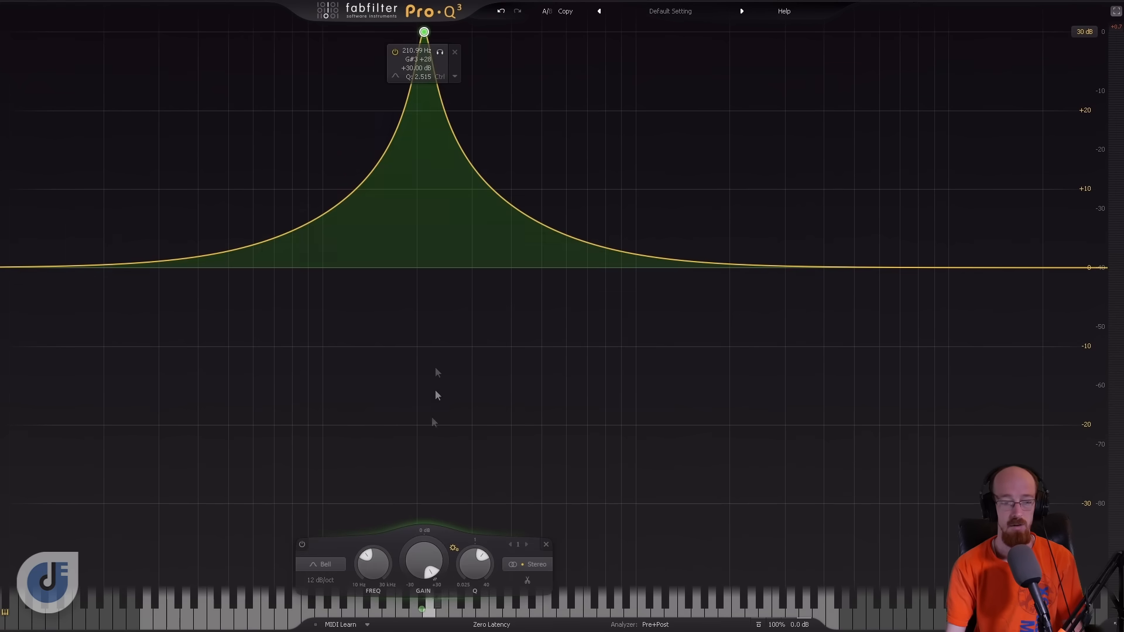
pyautogui.moveTo(373, 563)
pyautogui.mouseDown()
pyautogui.moveTo(376, 466)
pyautogui.moveTo(381, 565)
pyautogui.moveTo(382, 543)
pyautogui.mouseUp()
pyautogui.click(546, 547)
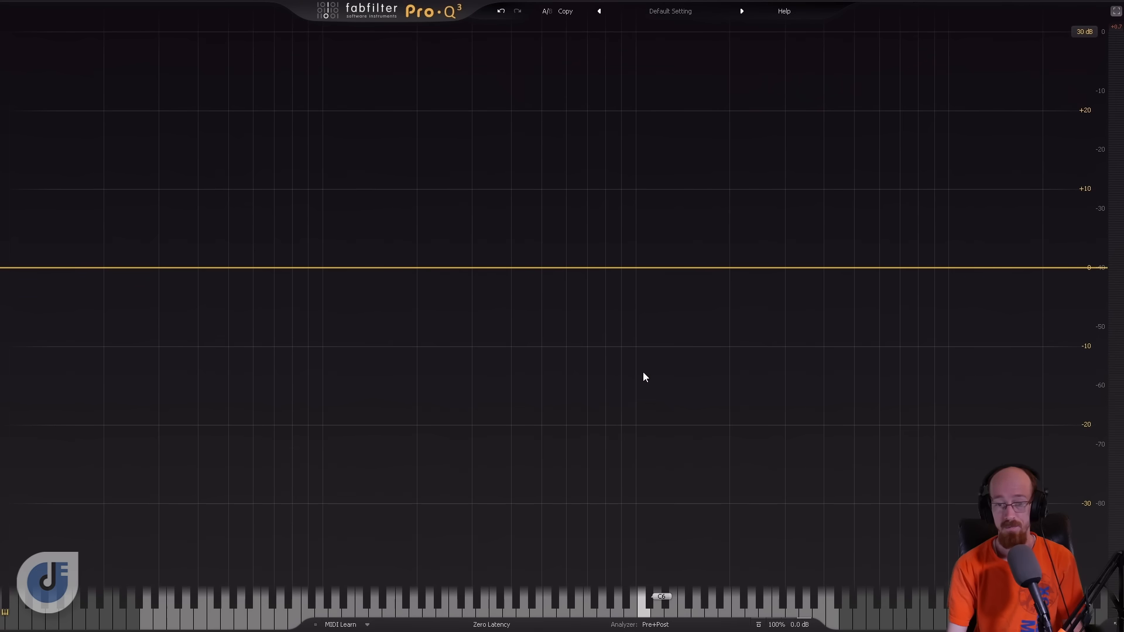
# Step: Play the track, grab the spectrum peak near 270 Hz into a bell cut of about -9.9 dB, and remove that band
pyautogui.press('space')
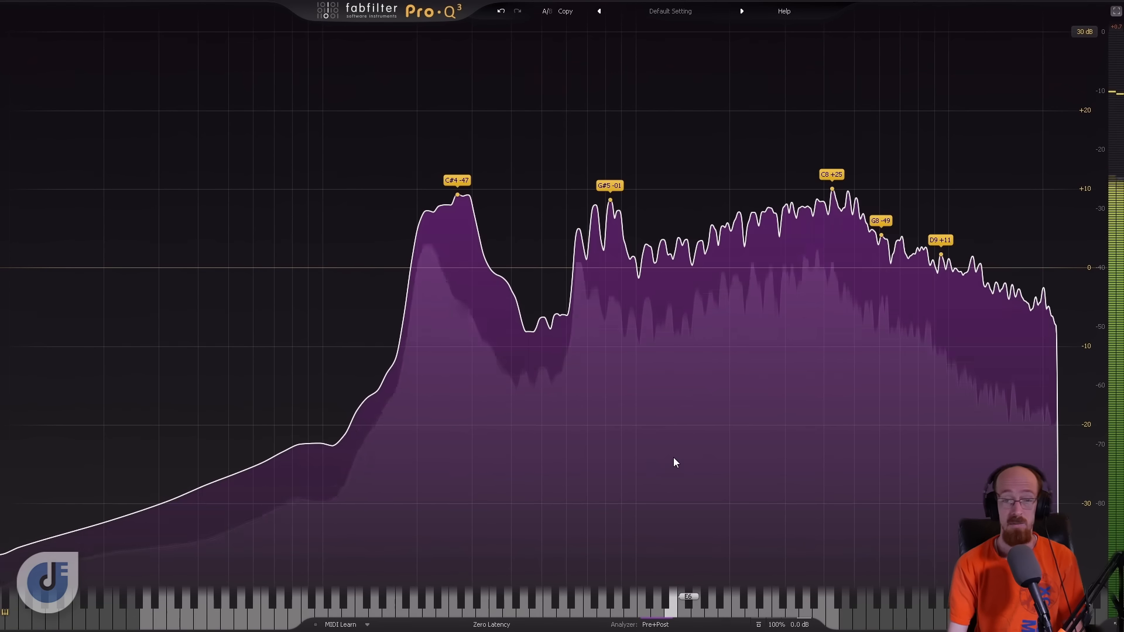
pyautogui.press('space')
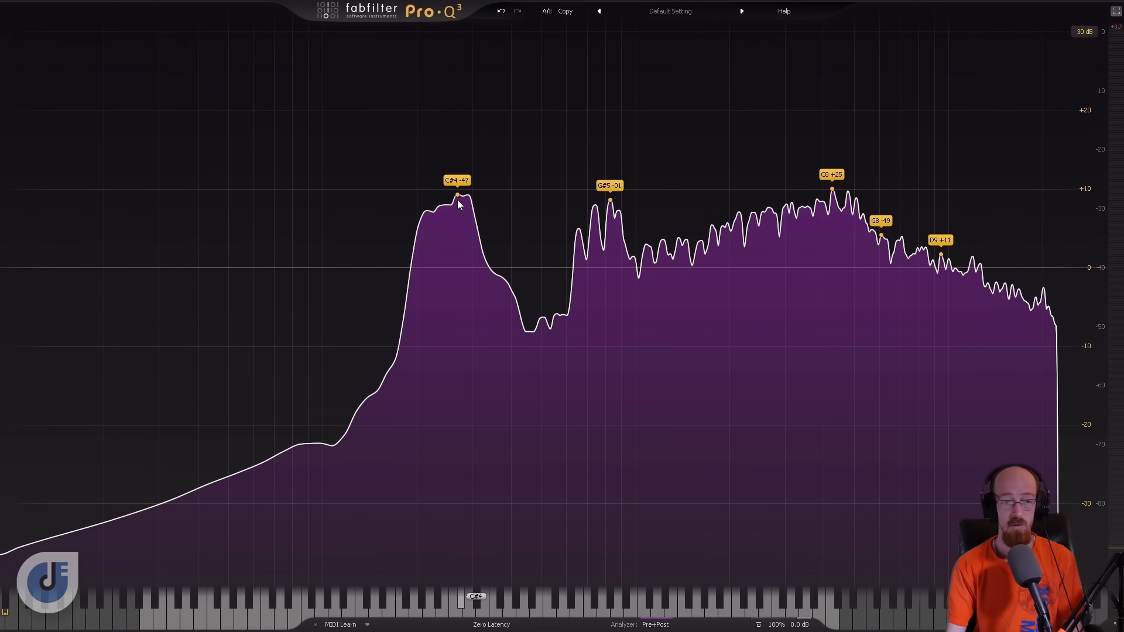
pyautogui.moveTo(458, 195); pyautogui.dragTo(460, 262)
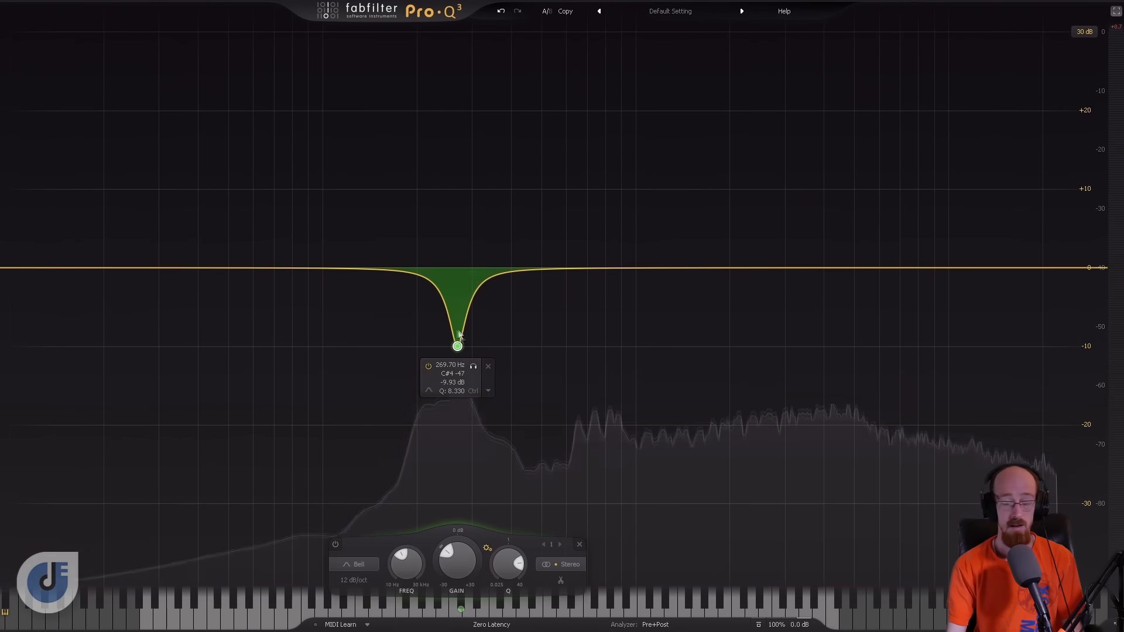
pyautogui.click(489, 366)
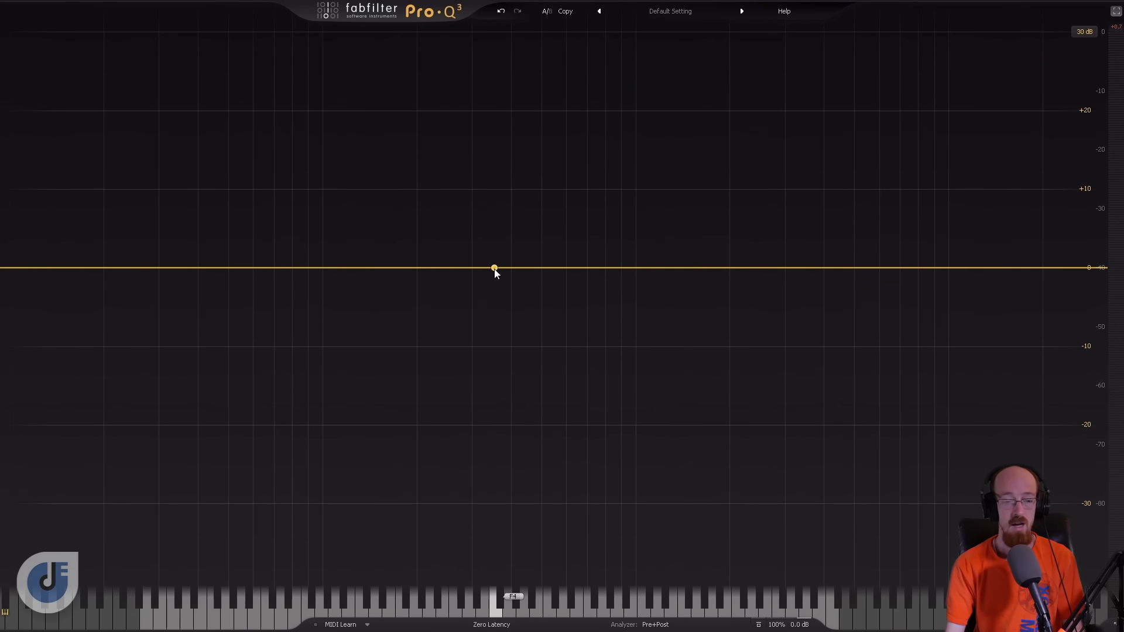
# Step: Add a bell band on the piano display's F#4 note, raise its gain to about +0.5 dB, and remove it
pyautogui.click(501, 596)
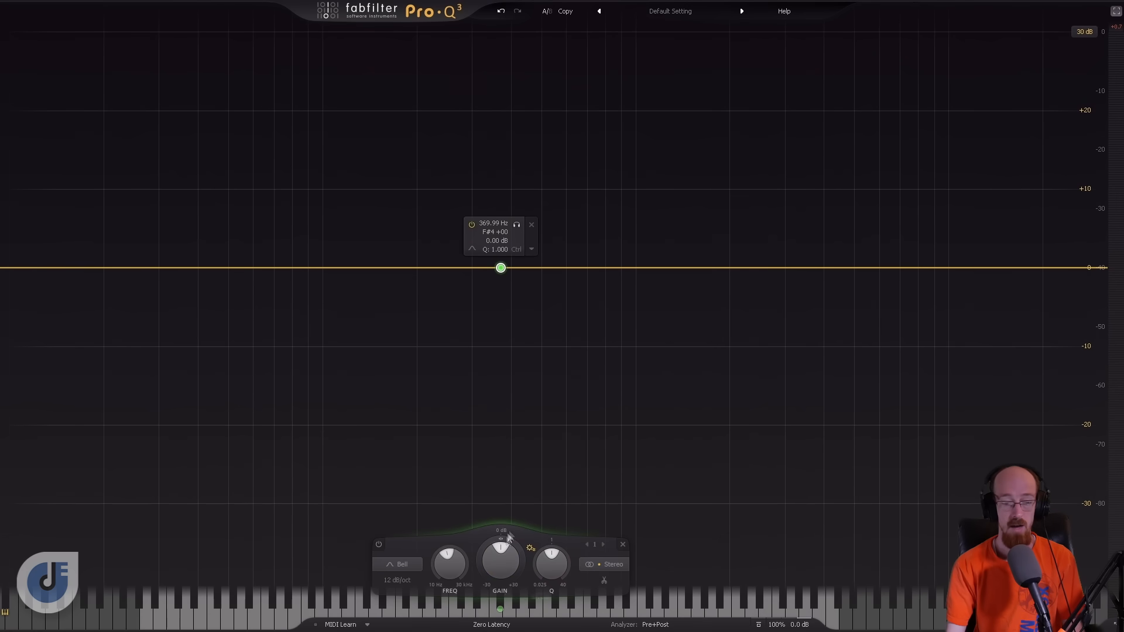
pyautogui.moveTo(501, 566)
pyautogui.mouseDown()
pyautogui.moveTo(501, 603)
pyautogui.moveTo(505, 547)
pyautogui.moveTo(504, 563)
pyautogui.mouseUp()
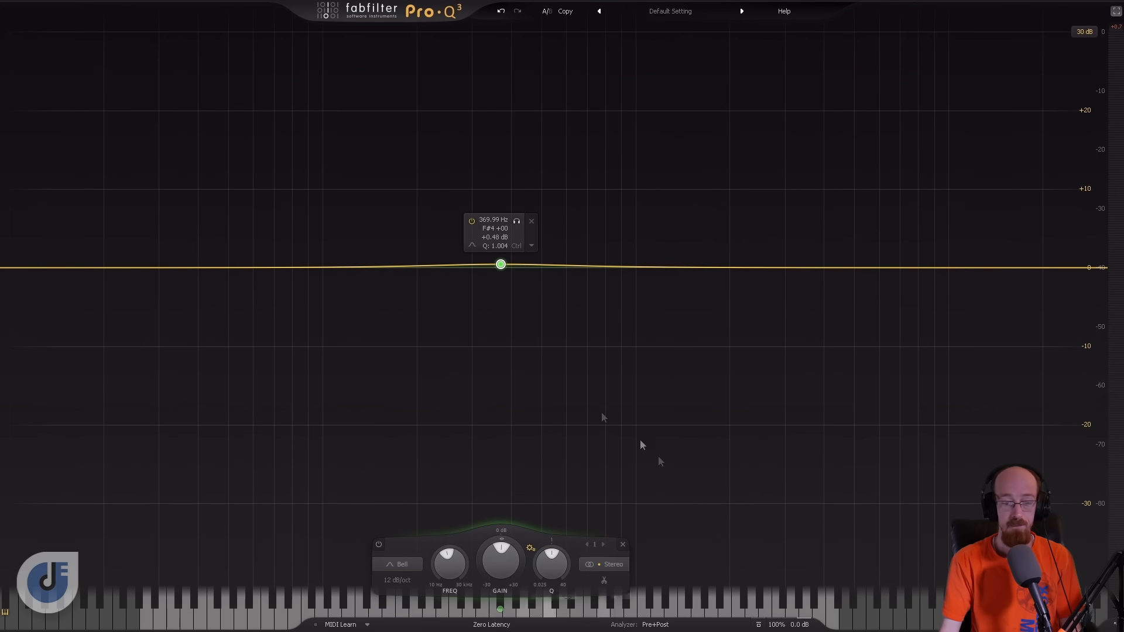
pyautogui.click(622, 544)
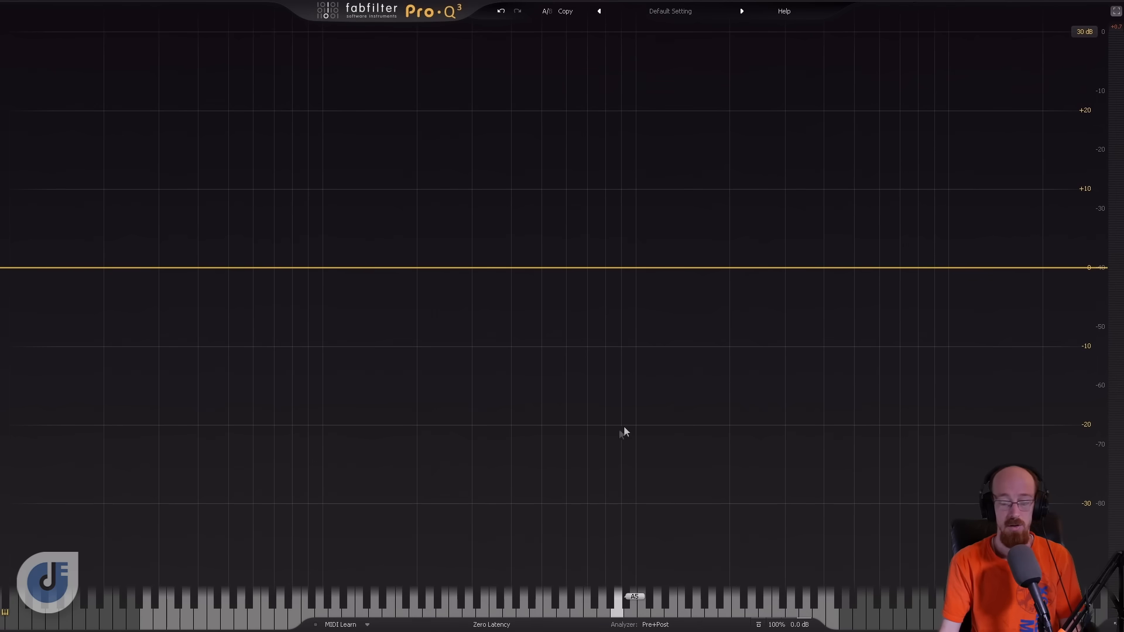
# Step: Overlay the external spectrum of the first Pro-Q instance on the analyzer, and play the track to compare the spectra
pyautogui.moveTo(790, 620)
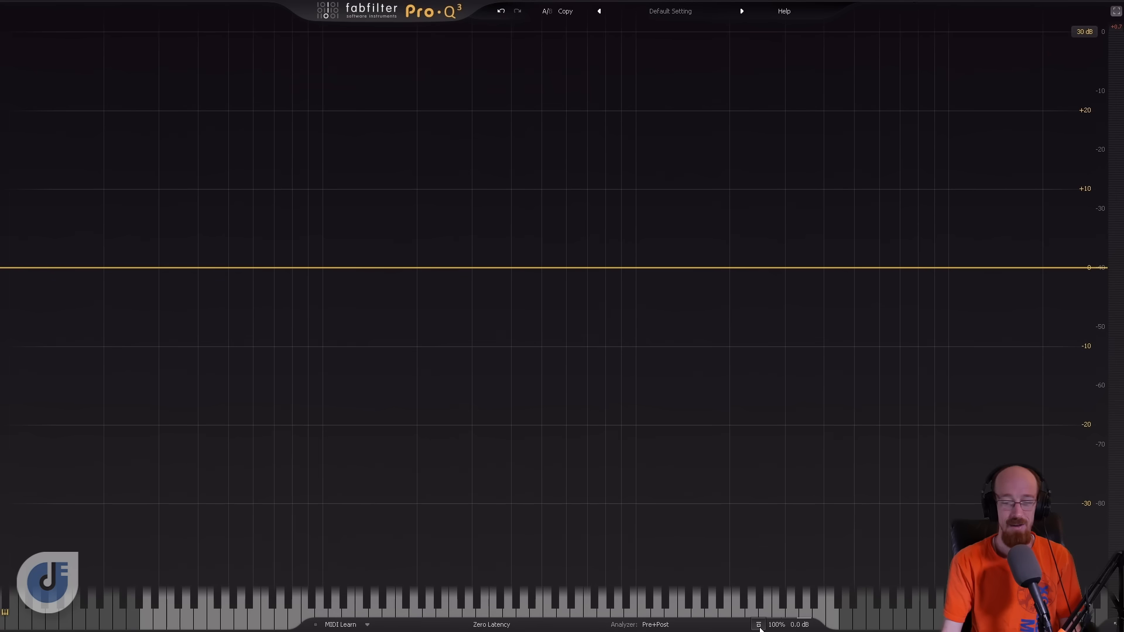
pyautogui.moveTo(658, 627)
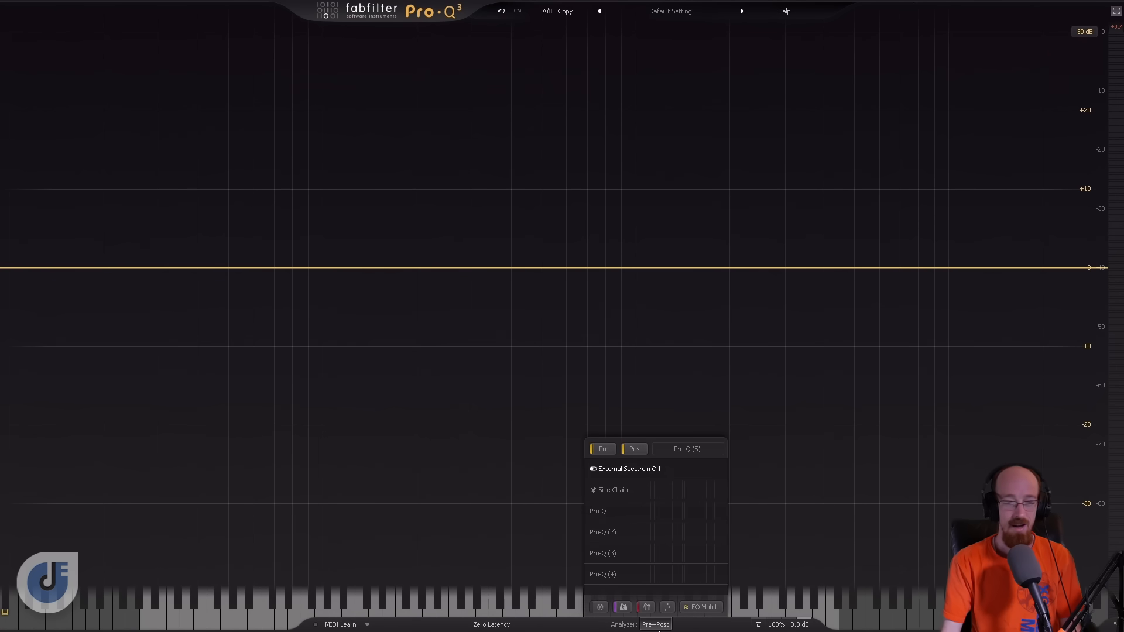
pyautogui.moveTo(602, 541)
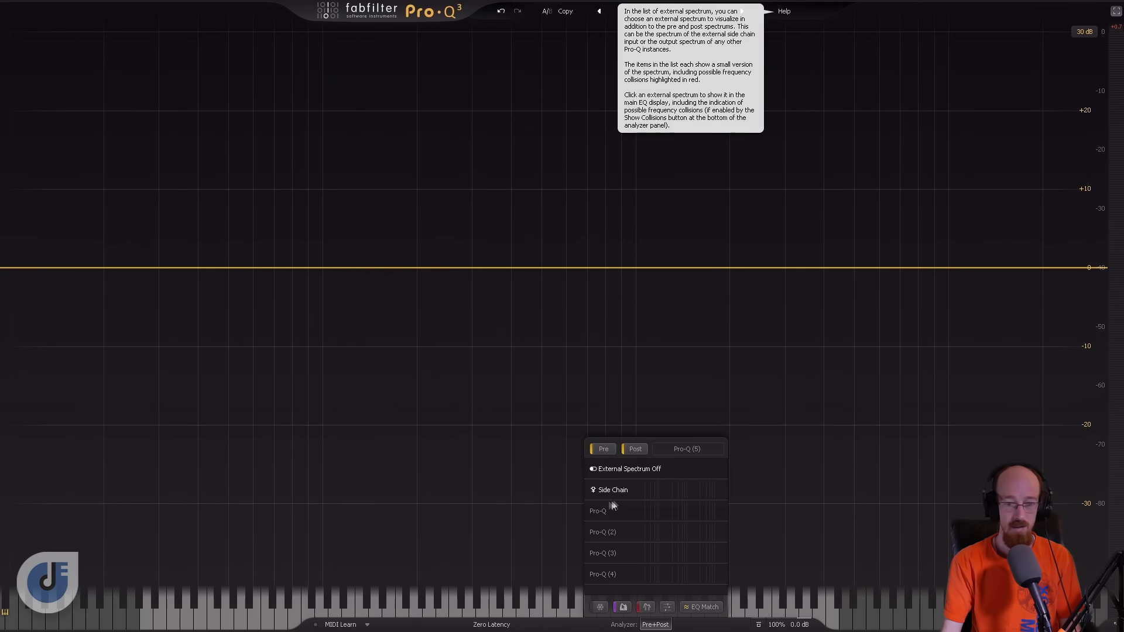
pyautogui.press('space')
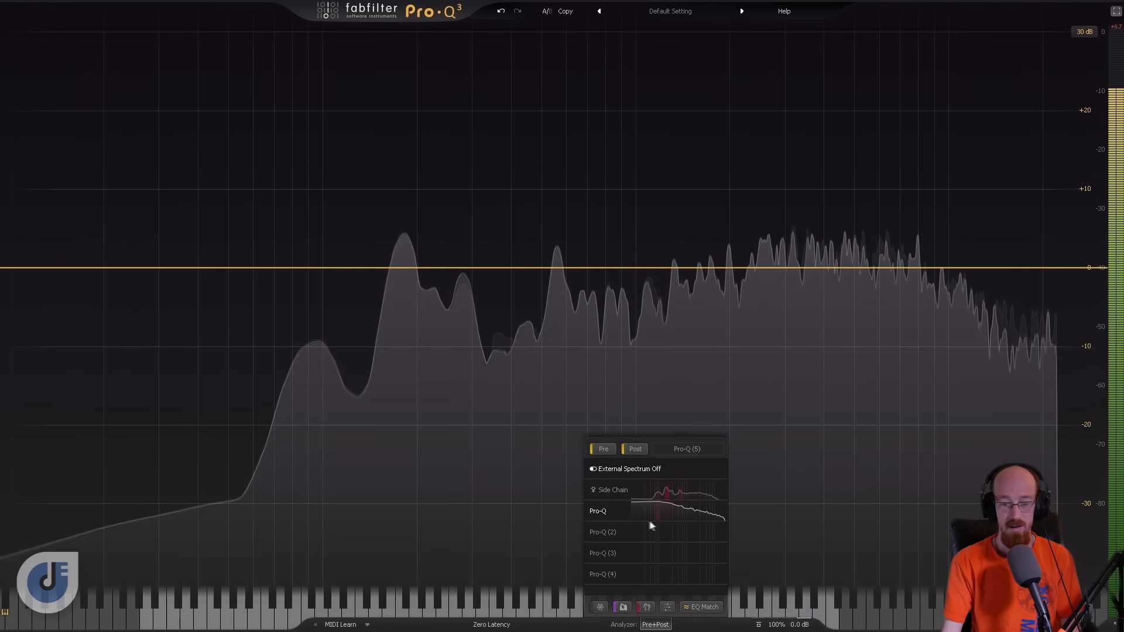
pyautogui.click(663, 517)
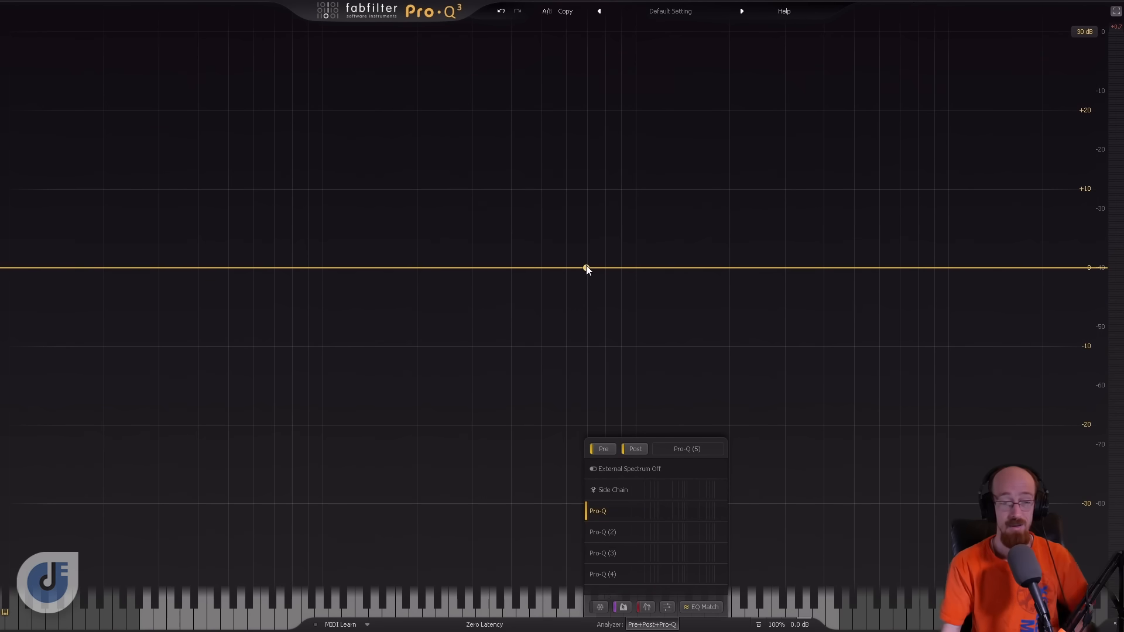
pyautogui.press('space')
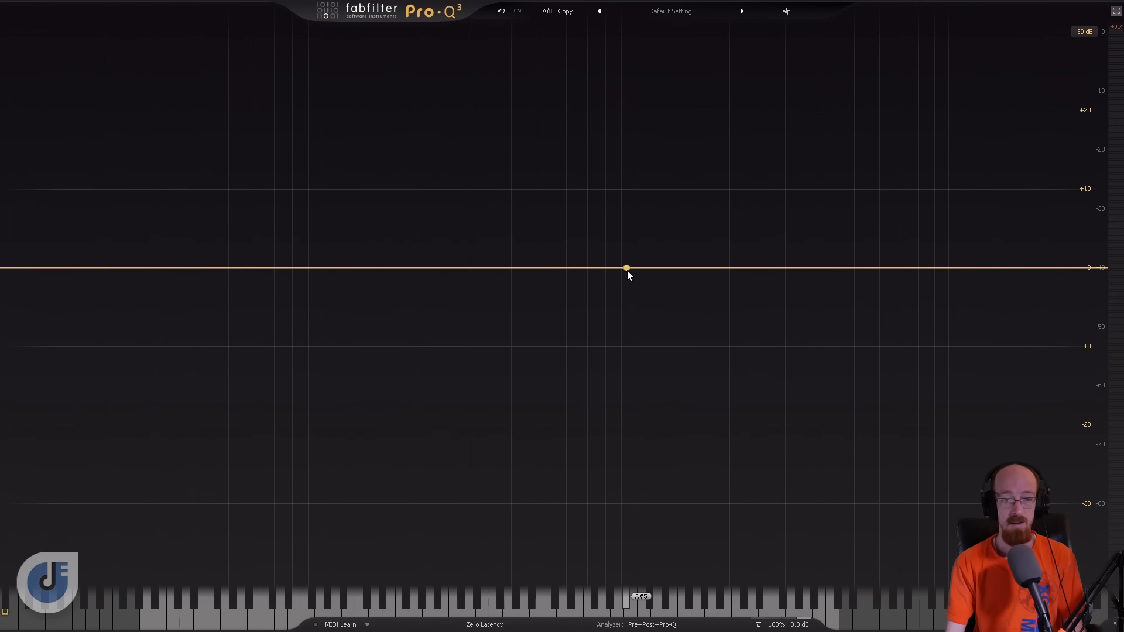
# Step: Add a bell band near 1070 Hz at about +9.9 dB, and move it to about 1428 Hz and +8.6 dB
pyautogui.moveTo(653, 268); pyautogui.dragTo(644, 194)
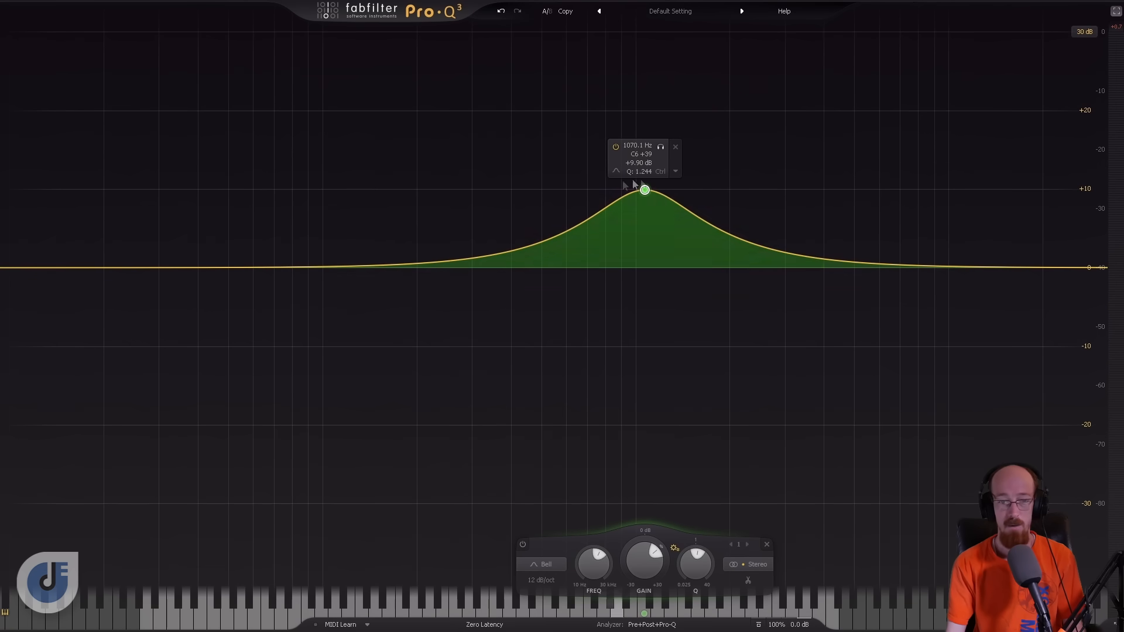
pyautogui.moveTo(645, 190); pyautogui.dragTo(684, 201)
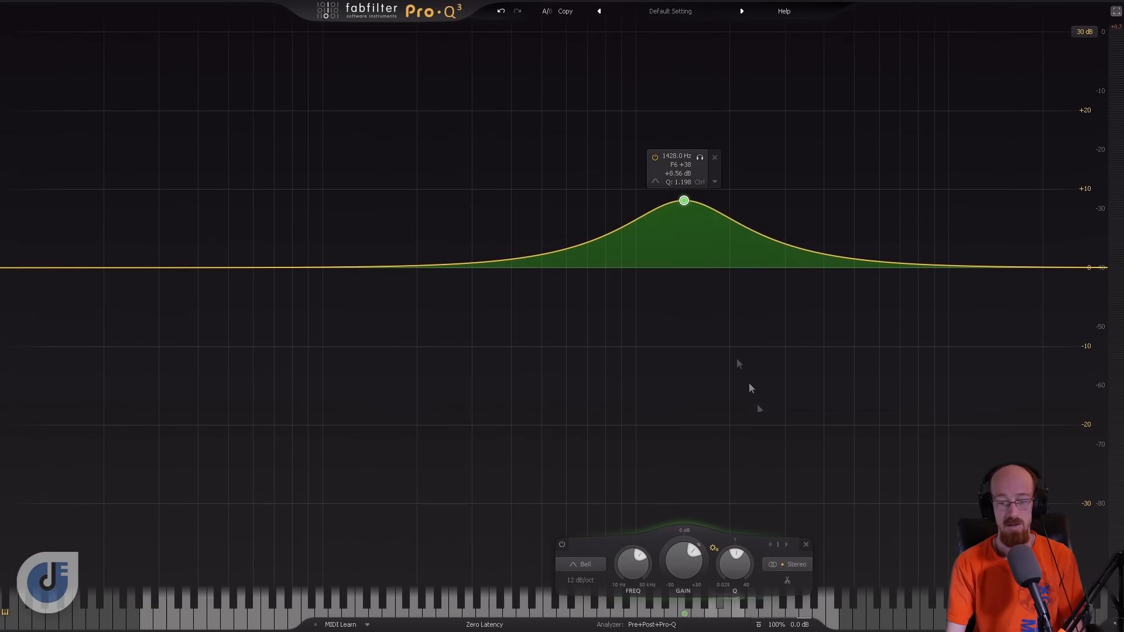
# Step: Set the bell band's stereo placement to Side, and move it to about 2489 Hz and +2.3 dB
pyautogui.click(792, 568)
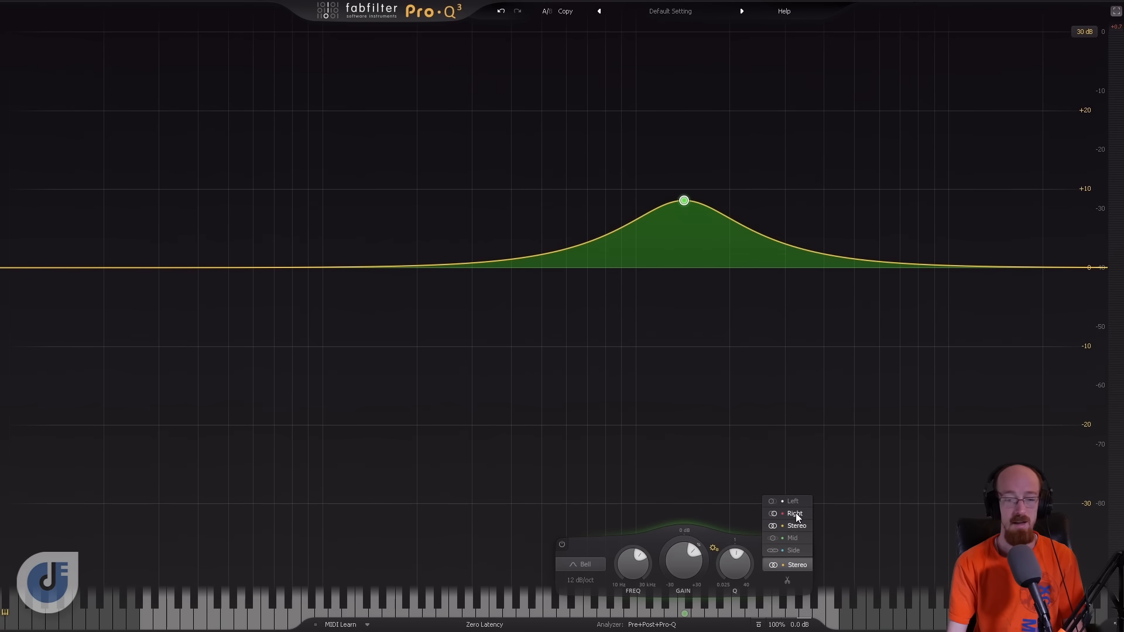
pyautogui.click(795, 551)
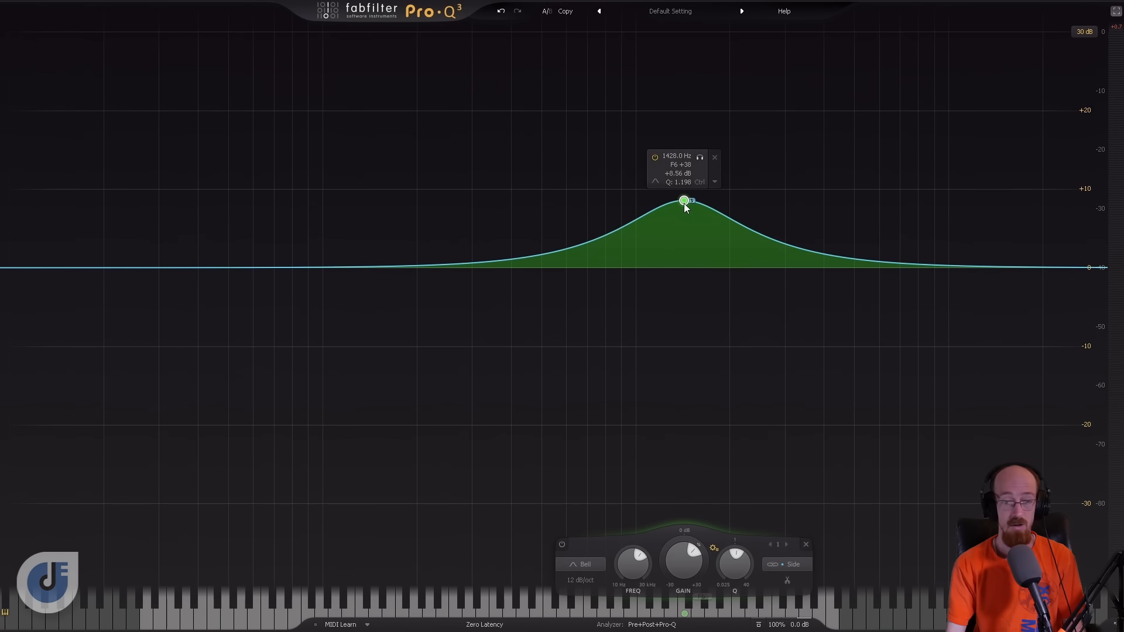
pyautogui.moveTo(678, 197); pyautogui.dragTo(761, 251)
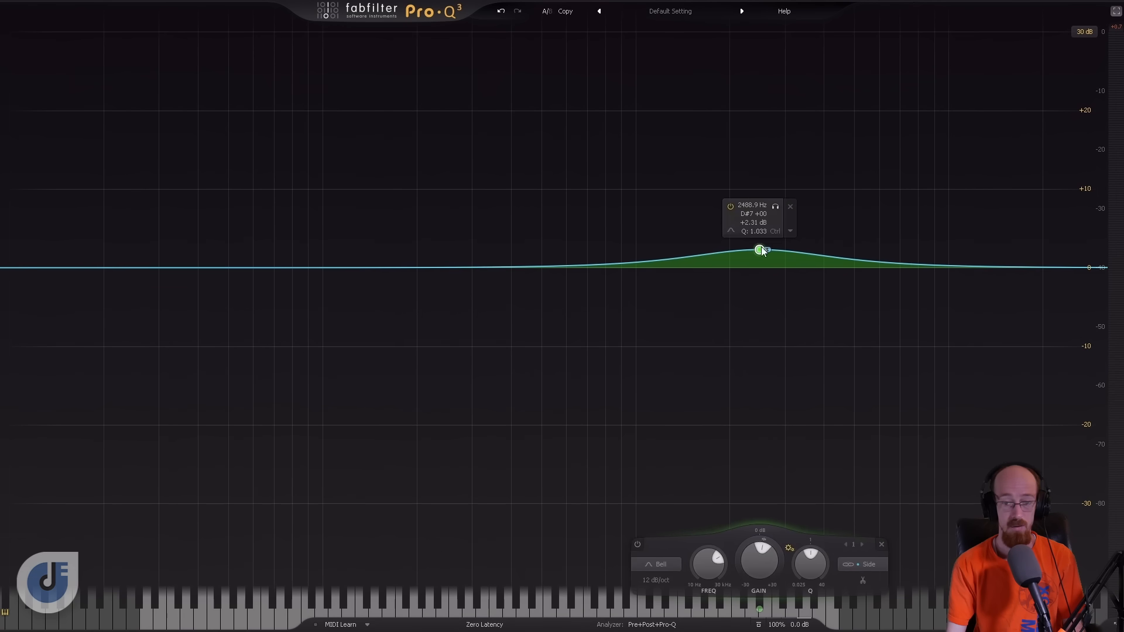
# Step: Change the Side band to a High Shelf, and raise it to about +11 dB at a lower frequency while playing the track
pyautogui.click(732, 231)
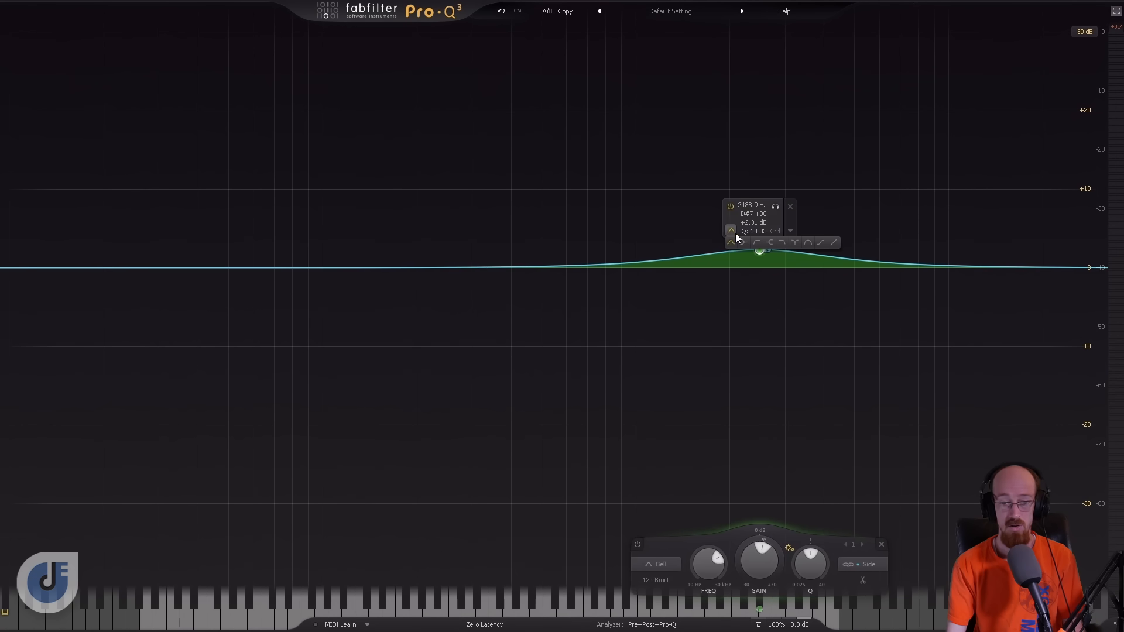
pyautogui.click(770, 245)
pyautogui.moveTo(762, 263); pyautogui.dragTo(562, 231)
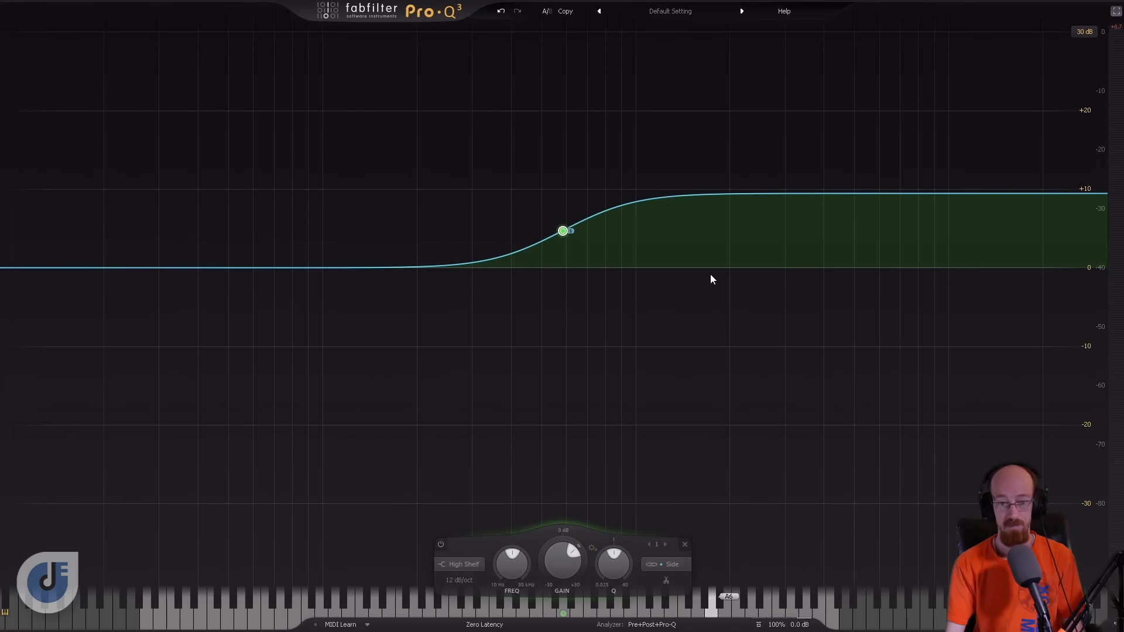
pyautogui.press('space')
pyautogui.moveTo(563, 228); pyautogui.dragTo(564, 223)
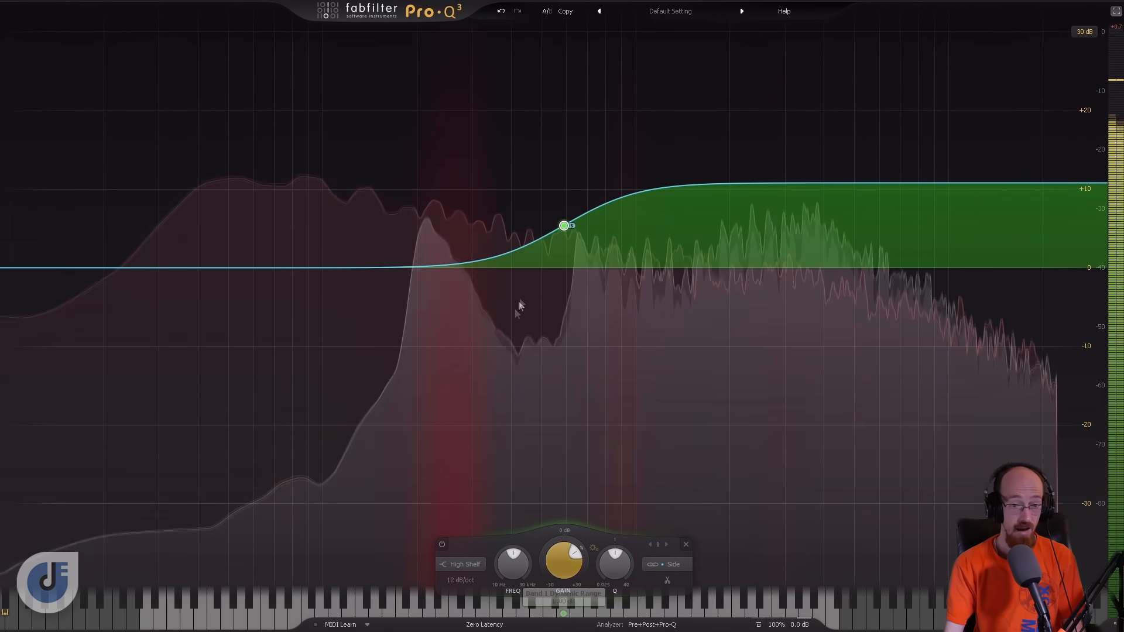
# Step: Move the Side shelf to about 714 Hz near 0 dB, and give it a dynamic range of +7.34 dB, checking it in playback
pyautogui.moveTo(564, 227); pyautogui.dragTo(588, 317)
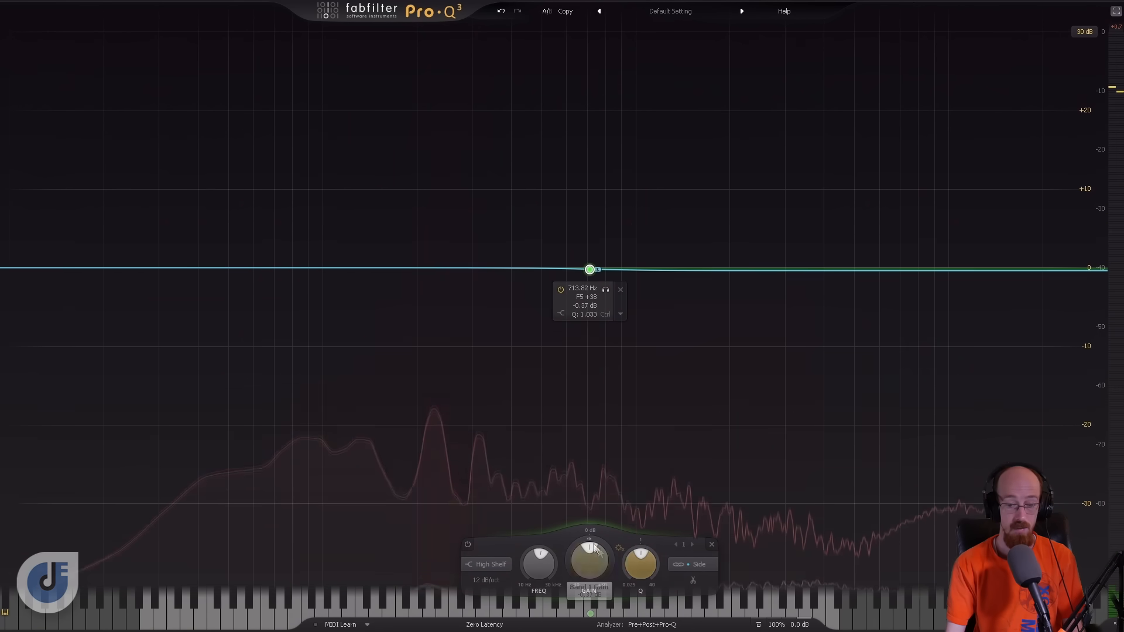
pyautogui.moveTo(594, 533); pyautogui.dragTo(598, 490)
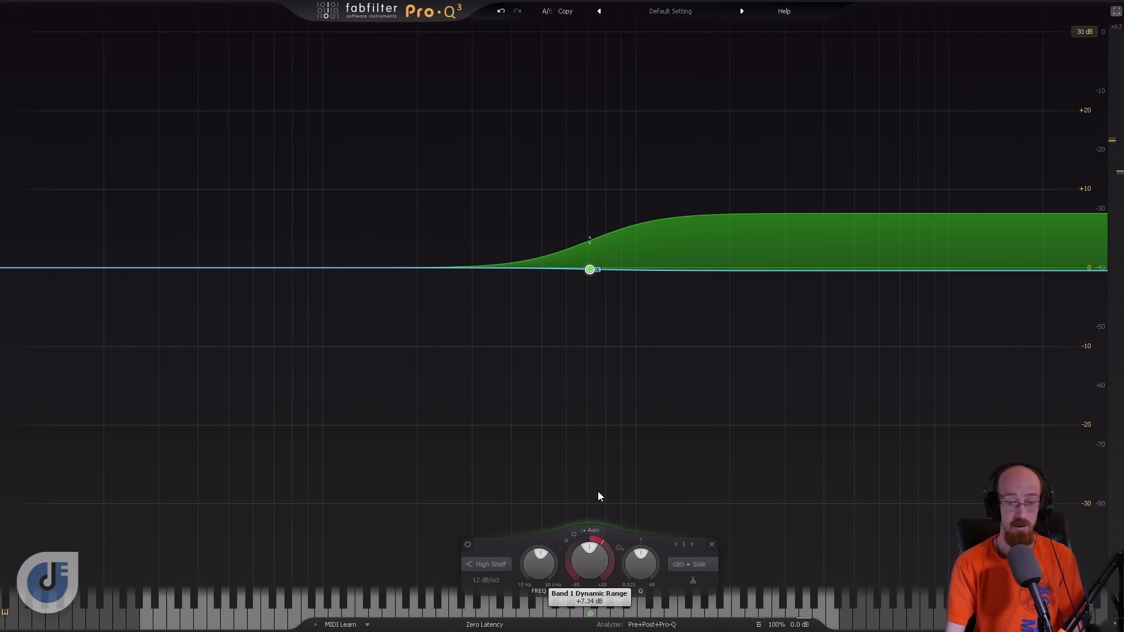
pyautogui.press('space')
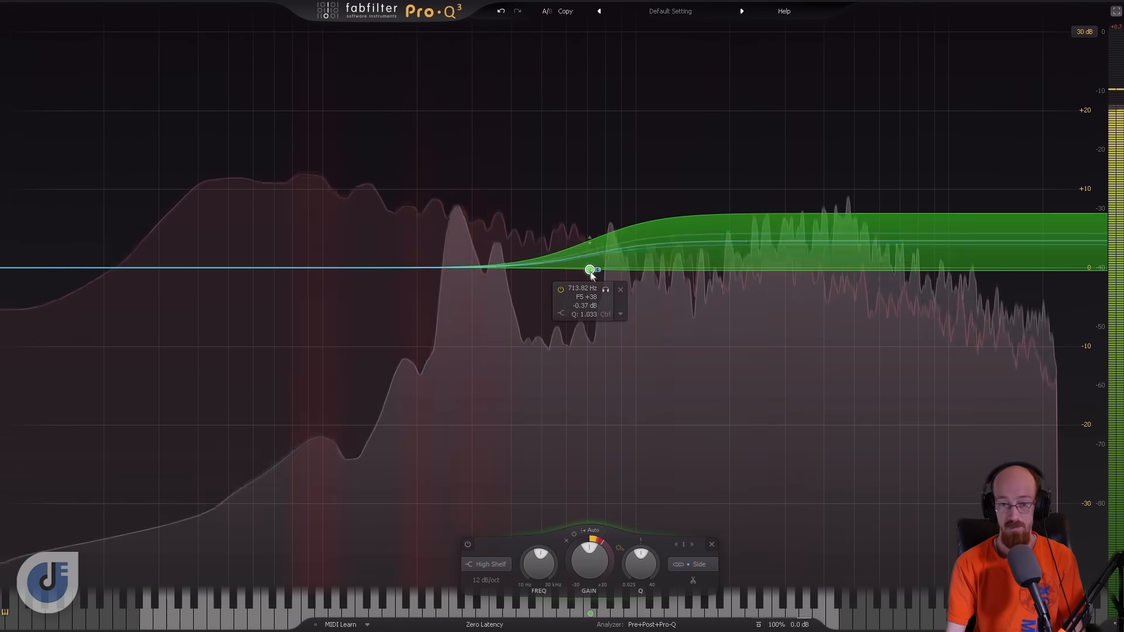
pyautogui.moveTo(591, 268); pyautogui.dragTo(597, 266)
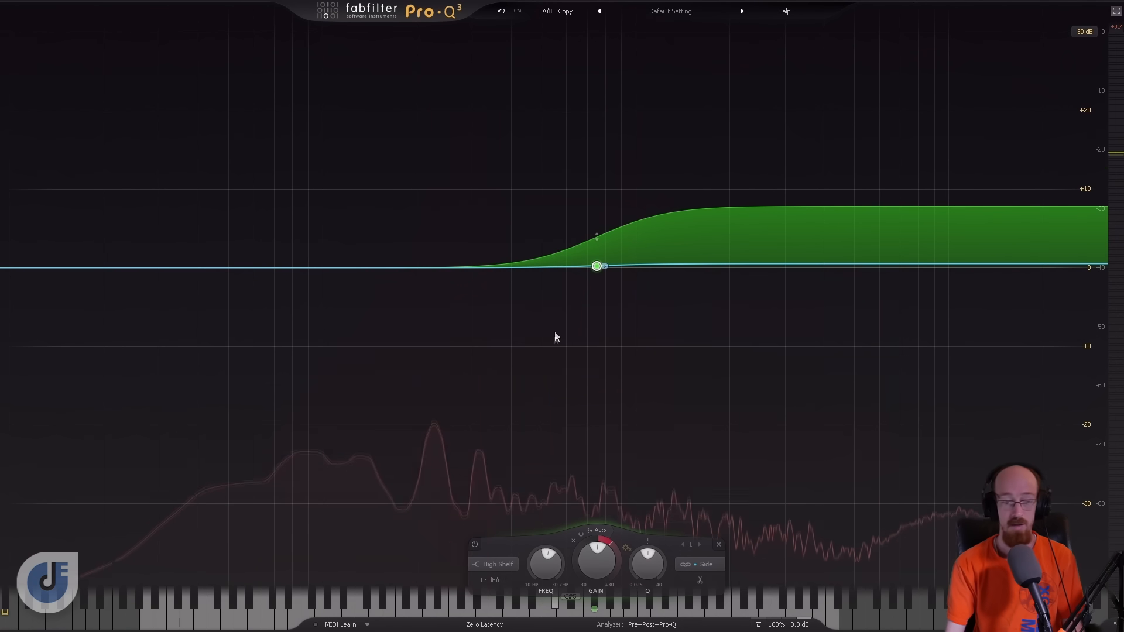
# Step: Add a bell band with Mid stereo placement, and pull it to about 294 Hz and -24.3 dB while playing the track
pyautogui.moveTo(428, 268); pyautogui.dragTo(452, 258)
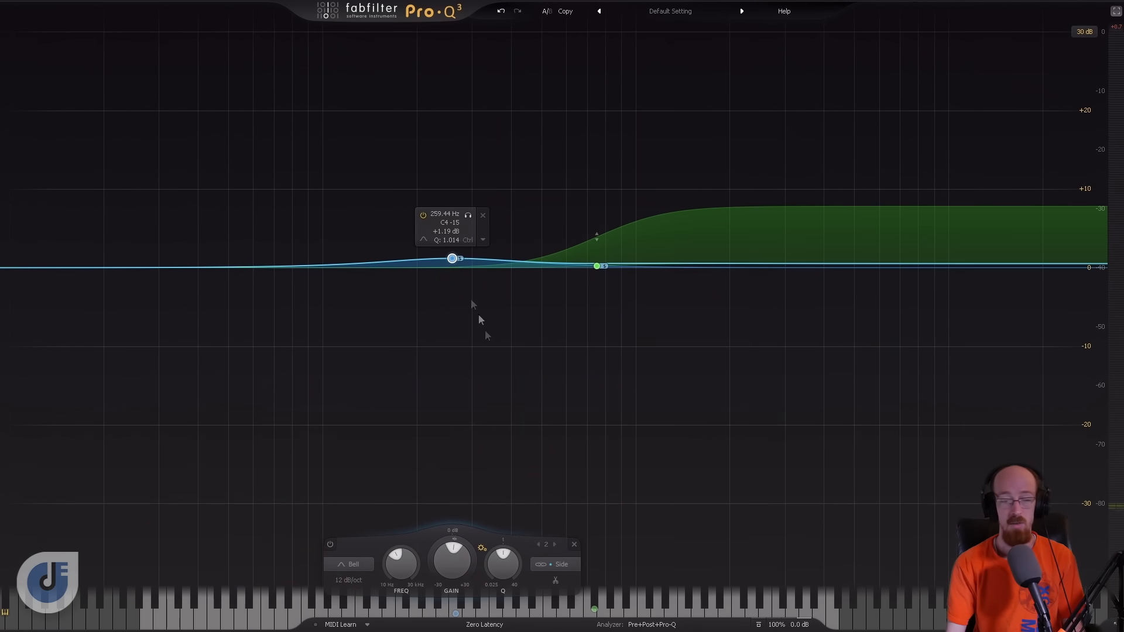
pyautogui.click(562, 564)
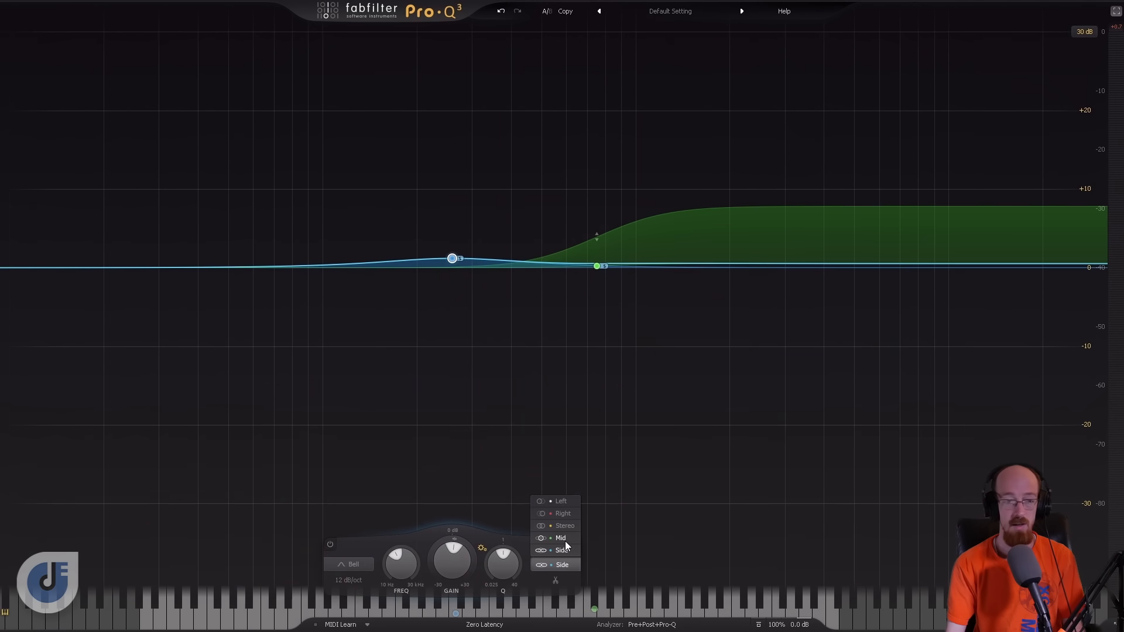
pyautogui.click(565, 541)
pyautogui.moveTo(451, 258)
pyautogui.moveTo(451, 259); pyautogui.dragTo(840, 315)
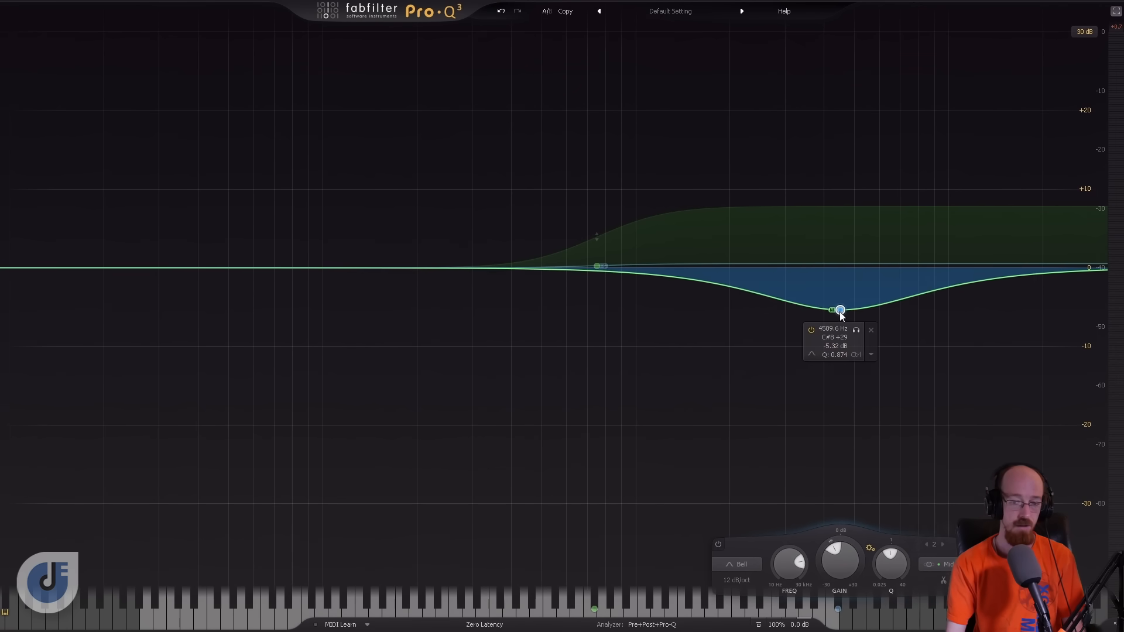
pyautogui.press('space')
pyautogui.moveTo(840, 315); pyautogui.dragTo(471, 462)
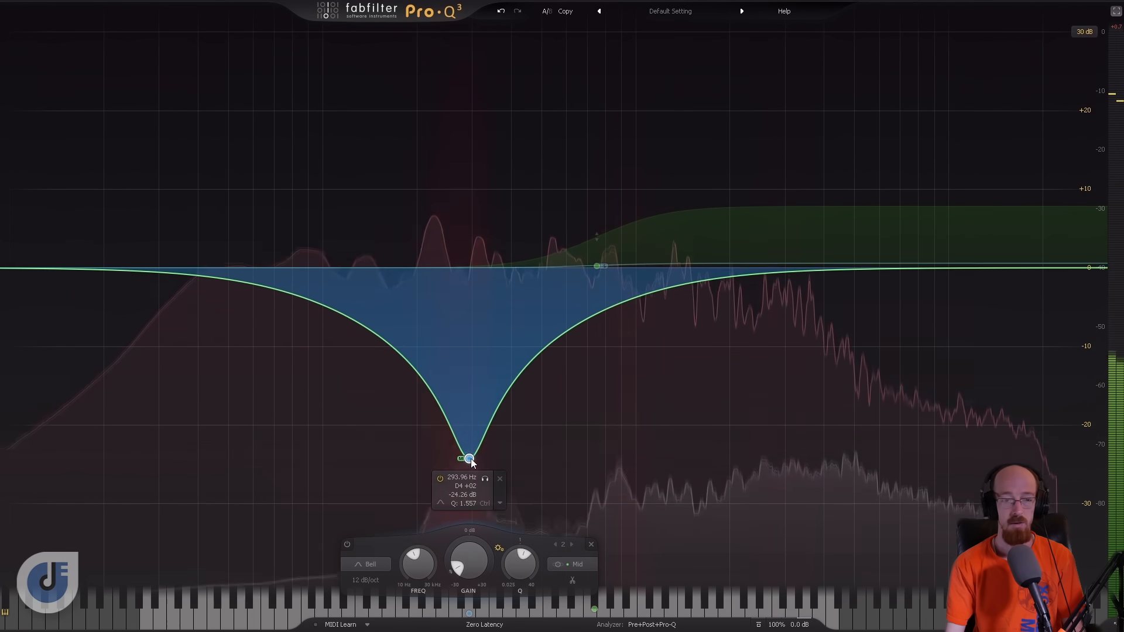
# Step: Change the Side shelf to a Bell at about 273 Hz and +0.2 dB, and remove that band after listening
pyautogui.moveTo(597, 266); pyautogui.dragTo(401, 261)
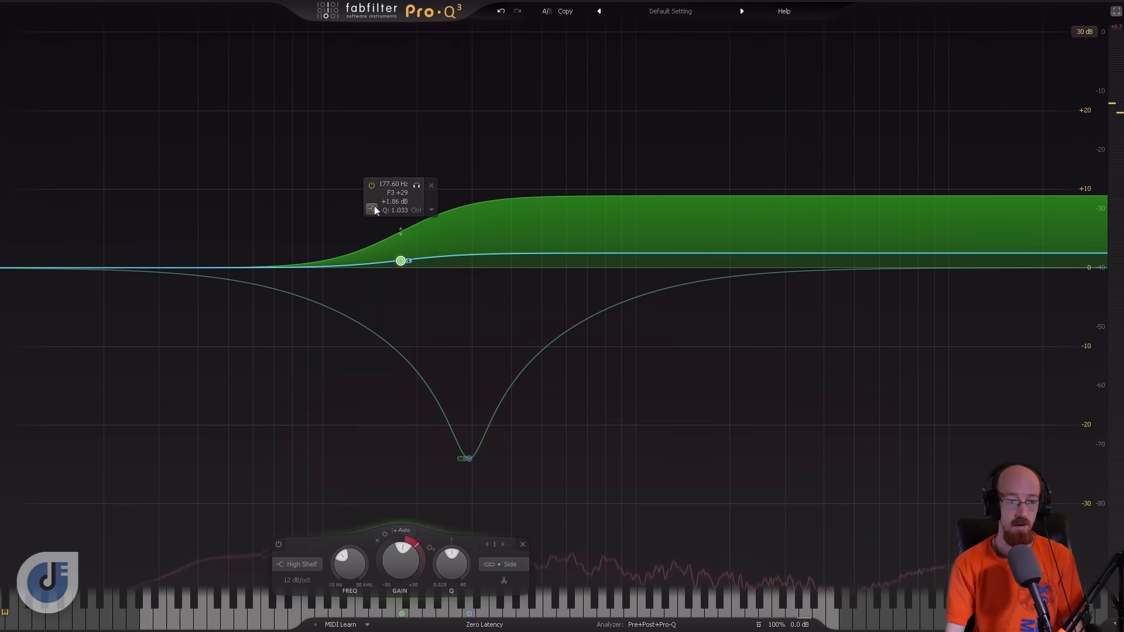
pyautogui.click(373, 209)
pyautogui.click(372, 222)
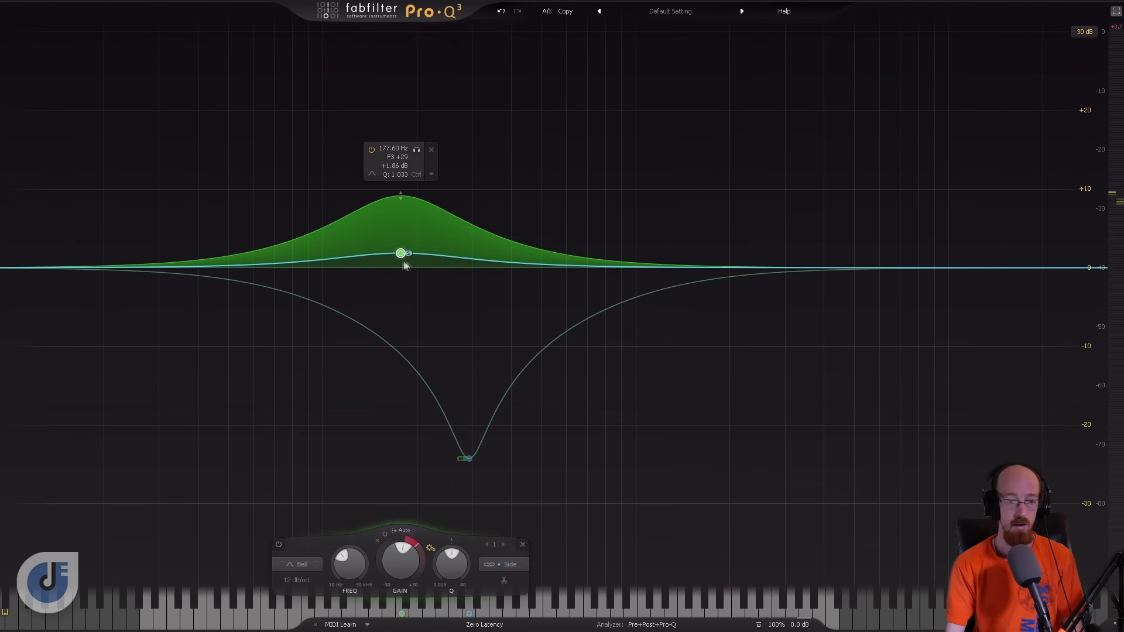
pyautogui.moveTo(401, 255); pyautogui.dragTo(459, 268)
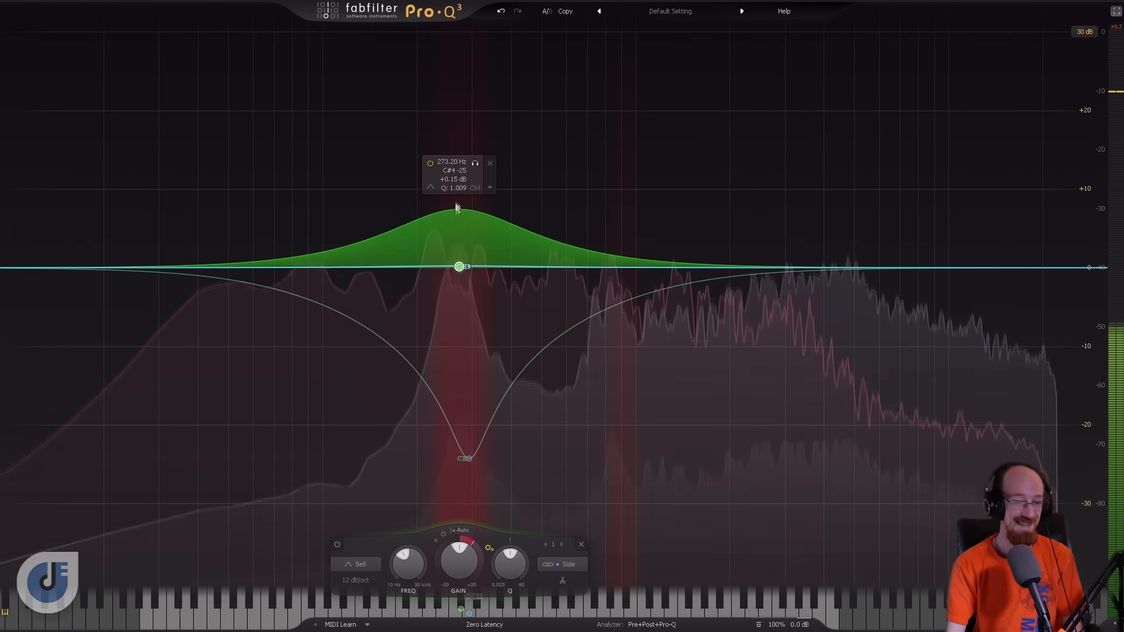
pyautogui.click(490, 163)
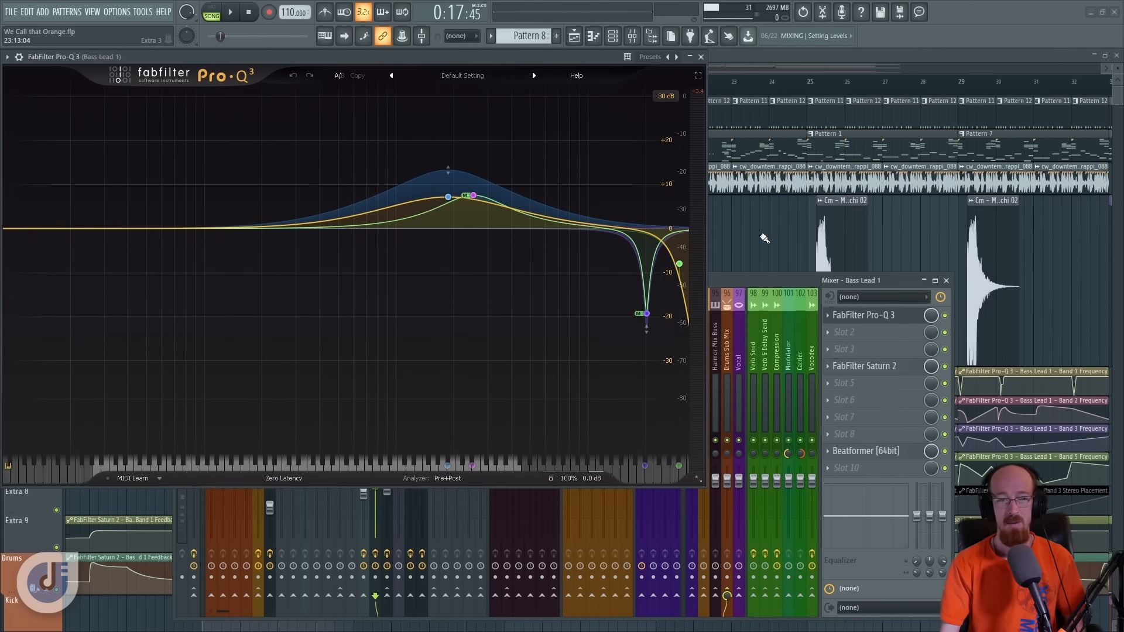
# Step: Set the stereo placement of Bass Lead 1's bell band near 2529 Hz to Side
pyautogui.click(421, 215)
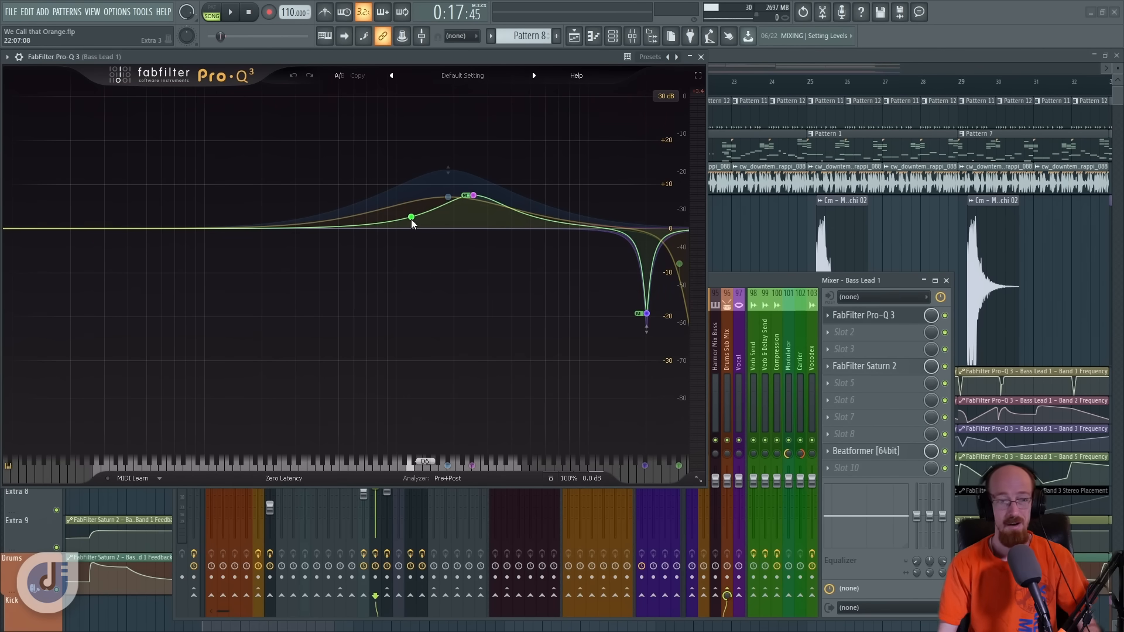
pyautogui.click(469, 223)
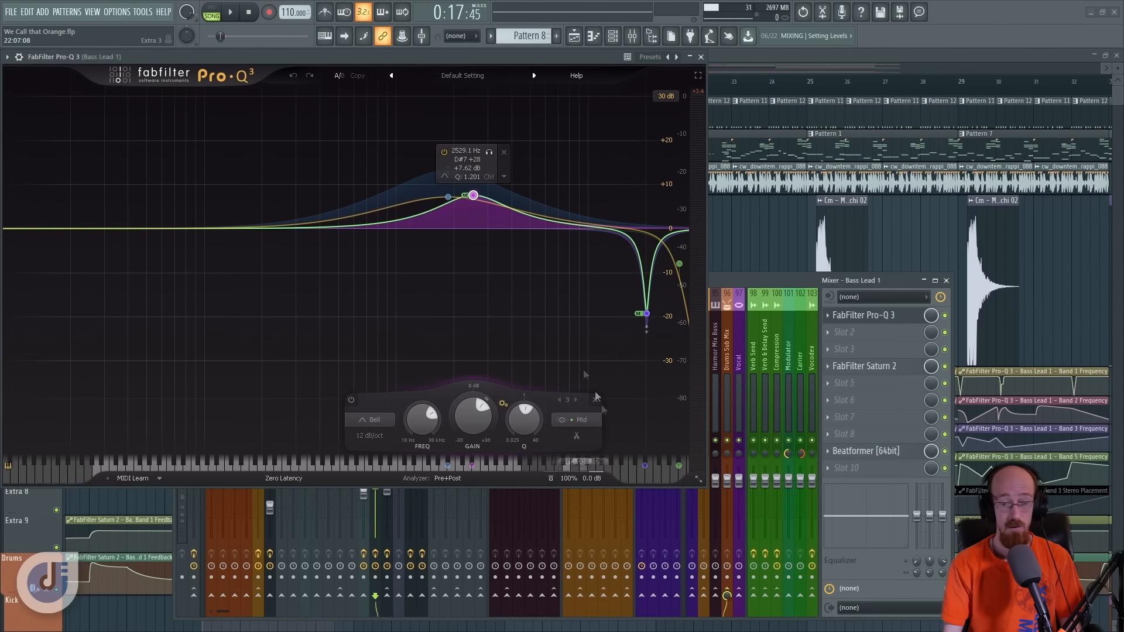
pyautogui.click(579, 420)
pyautogui.click(583, 405)
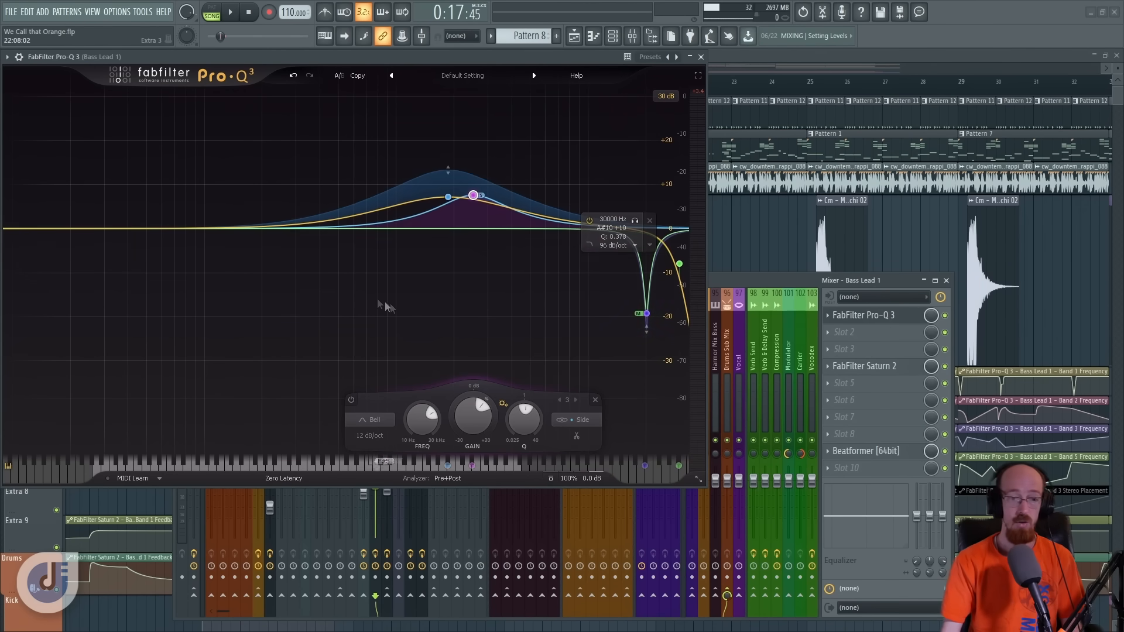
# Step: Return the stereo placement of Bass Lead 1's purple bell band to Mid
pyautogui.click(461, 211)
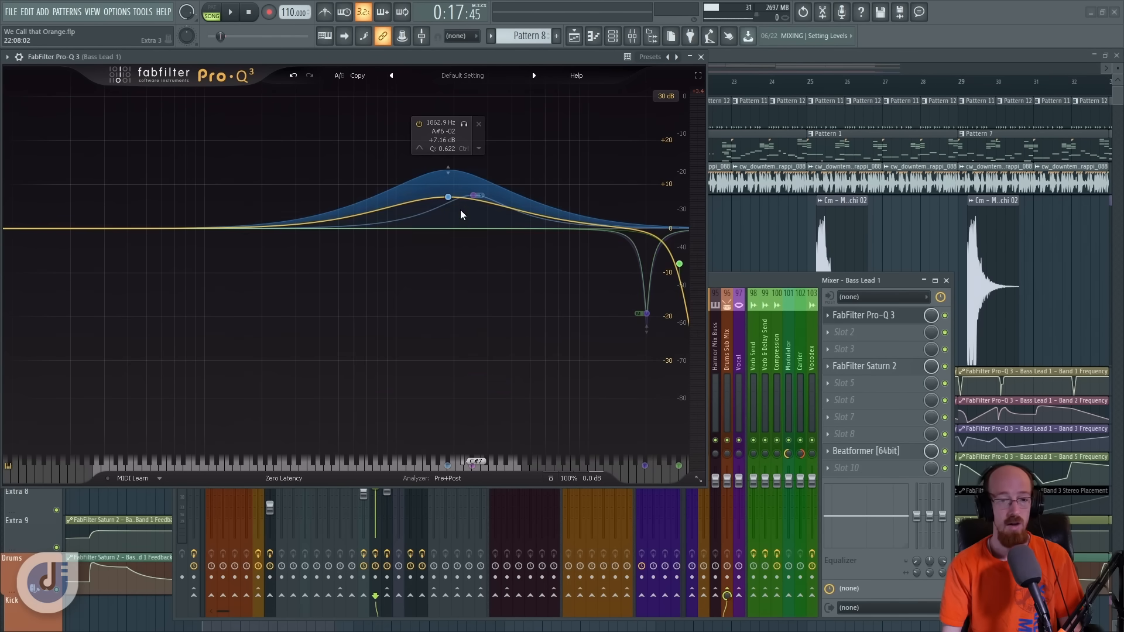
pyautogui.click(483, 219)
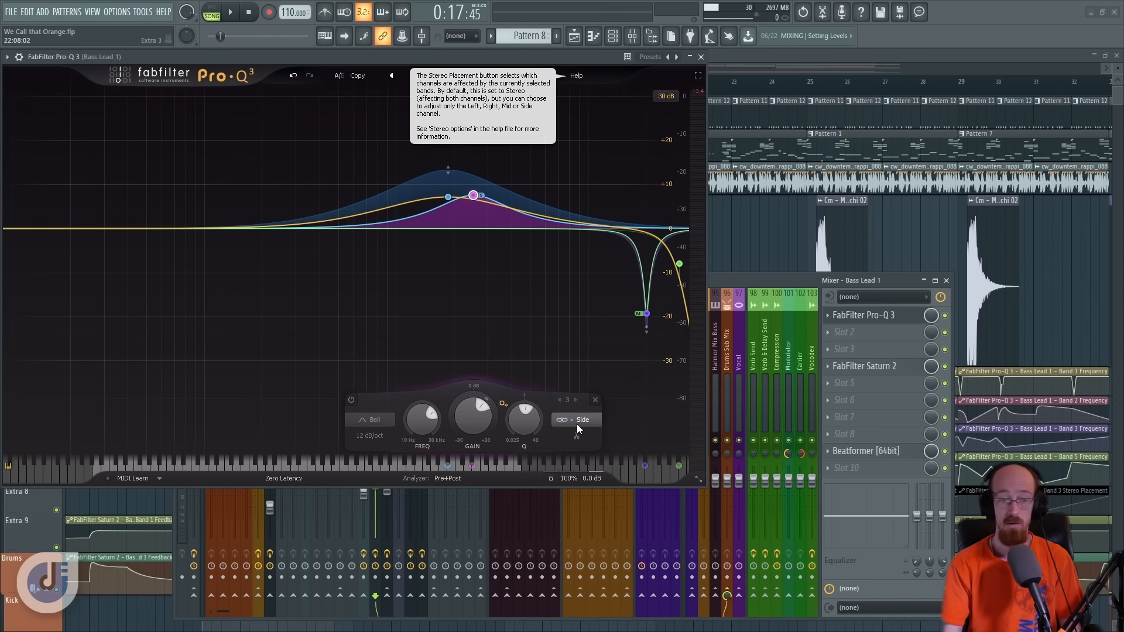
pyautogui.click(577, 424)
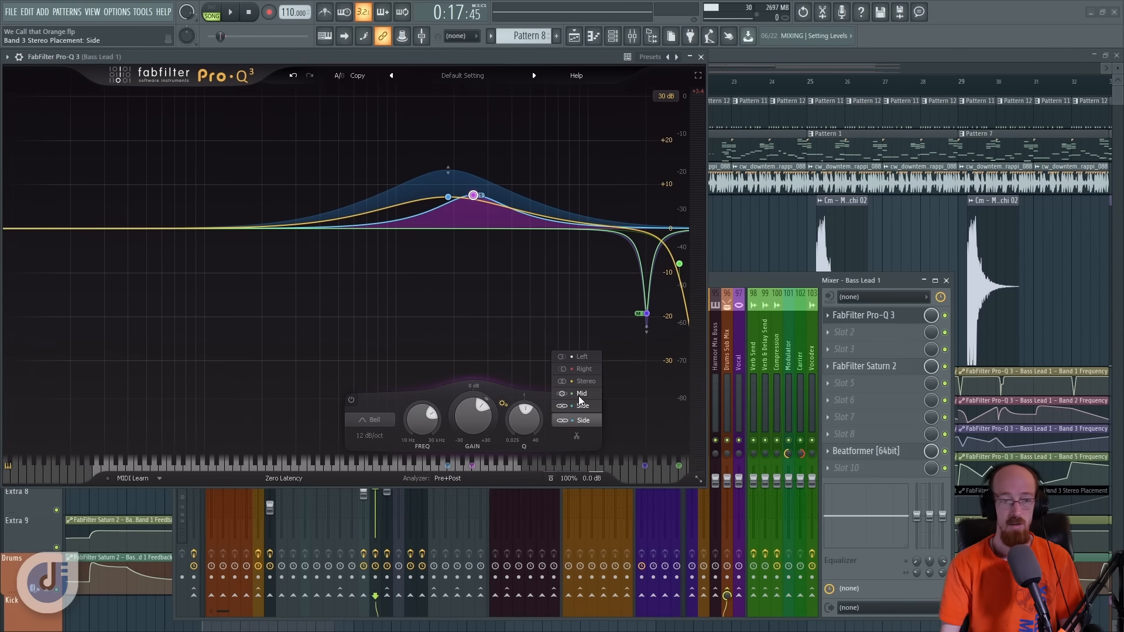
pyautogui.click(578, 395)
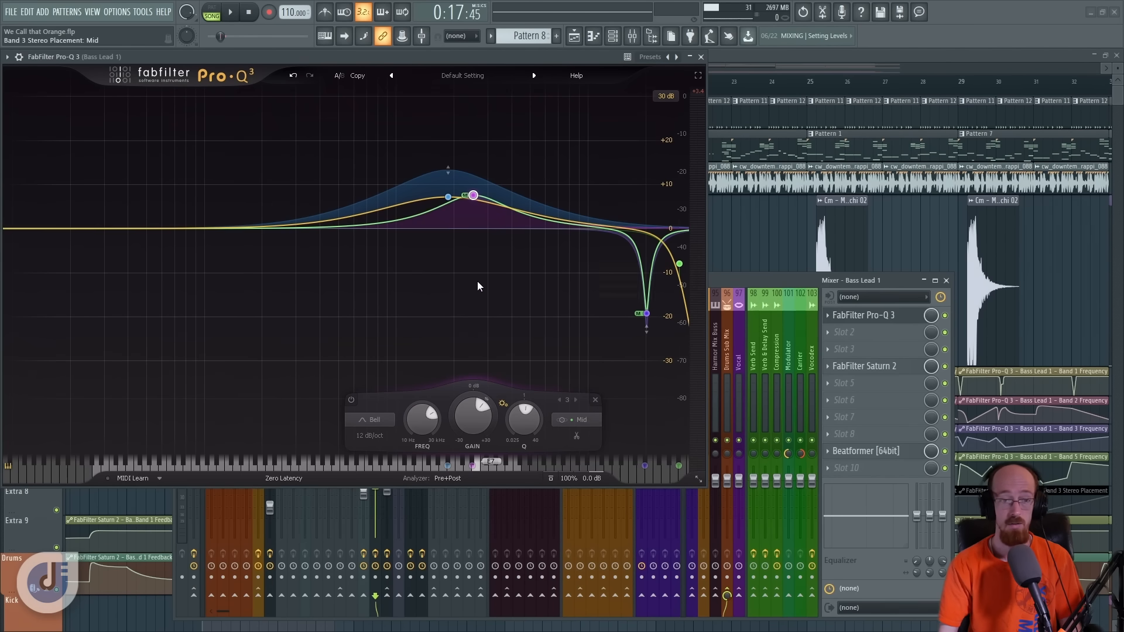
# Step: Clear the plugin and mixer windows from the playlist, and examine the Pro-Q 3 band frequency and stereo placement automation clips
pyautogui.moveTo(437, 58); pyautogui.dragTo(776, 62)
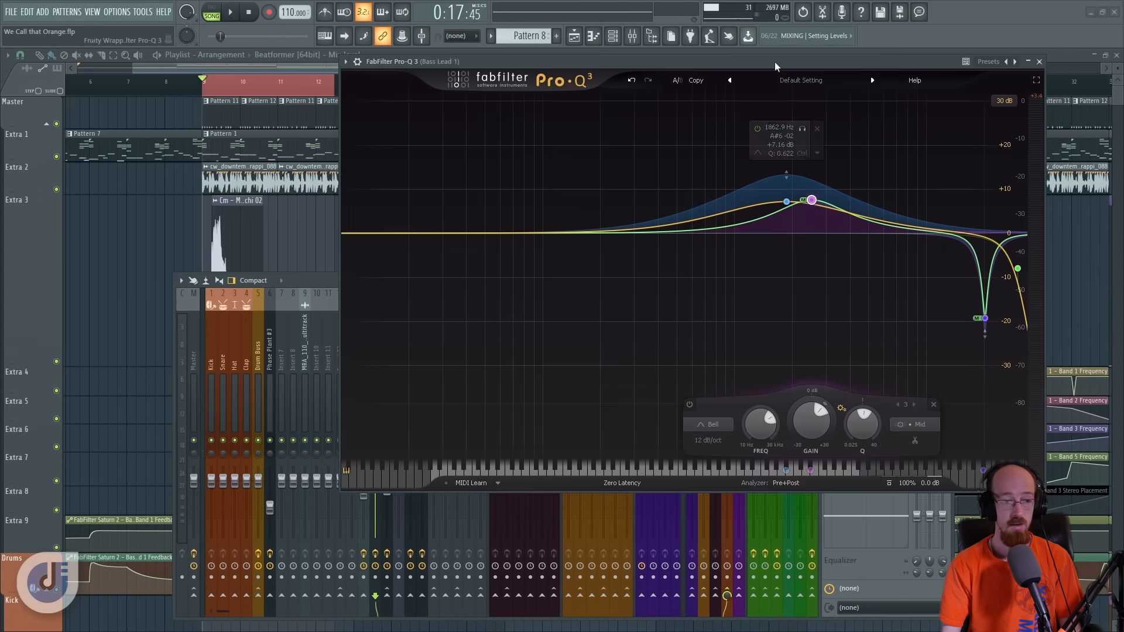
pyautogui.moveTo(307, 283); pyautogui.dragTo(593, 498)
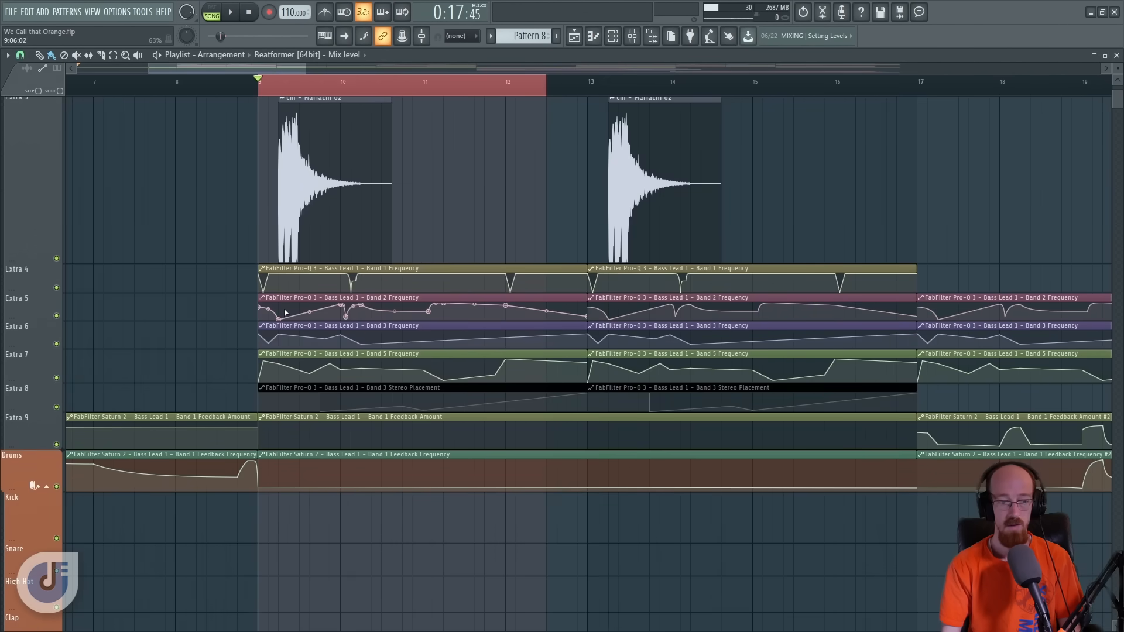
pyautogui.moveTo(292, 265); pyautogui.dragTo(785, 382)
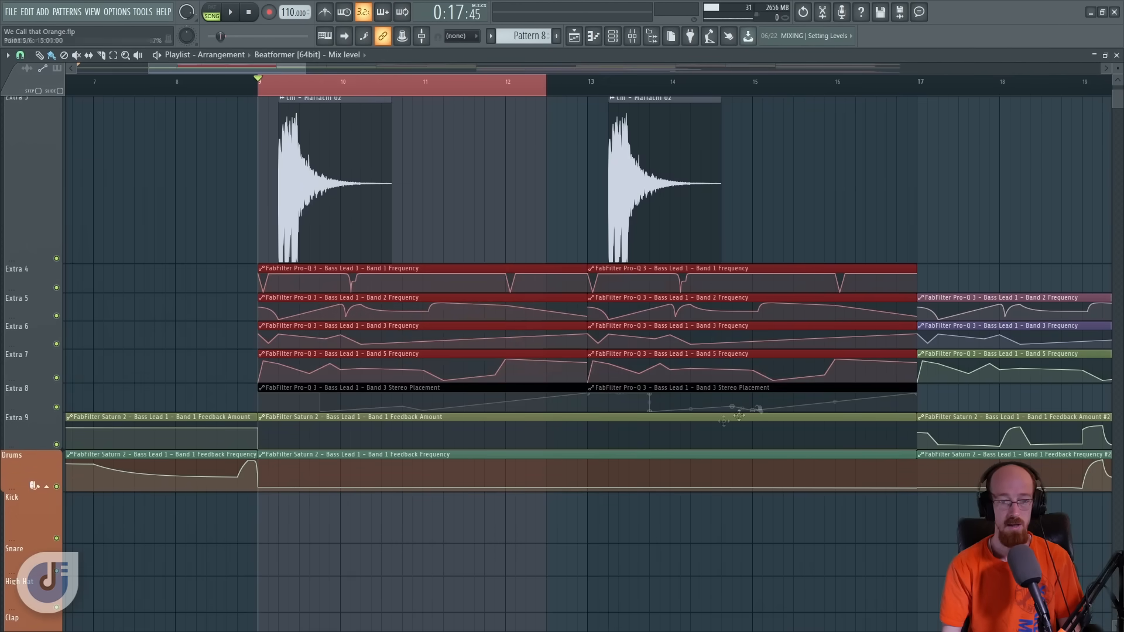
pyautogui.click(270, 230)
pyautogui.scroll(5, 454, 246)
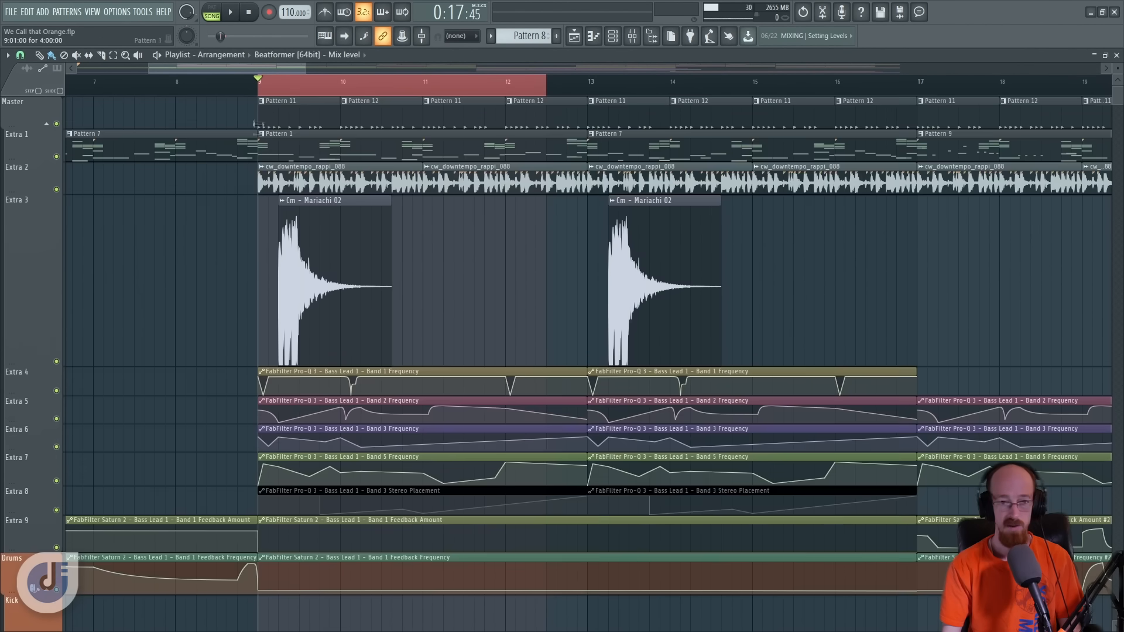
# Step: Reopen the mixer and the FabFilter Pro-Q 3 window on Bass Lead 1, placing it beside the automation clips
pyautogui.click(632, 35)
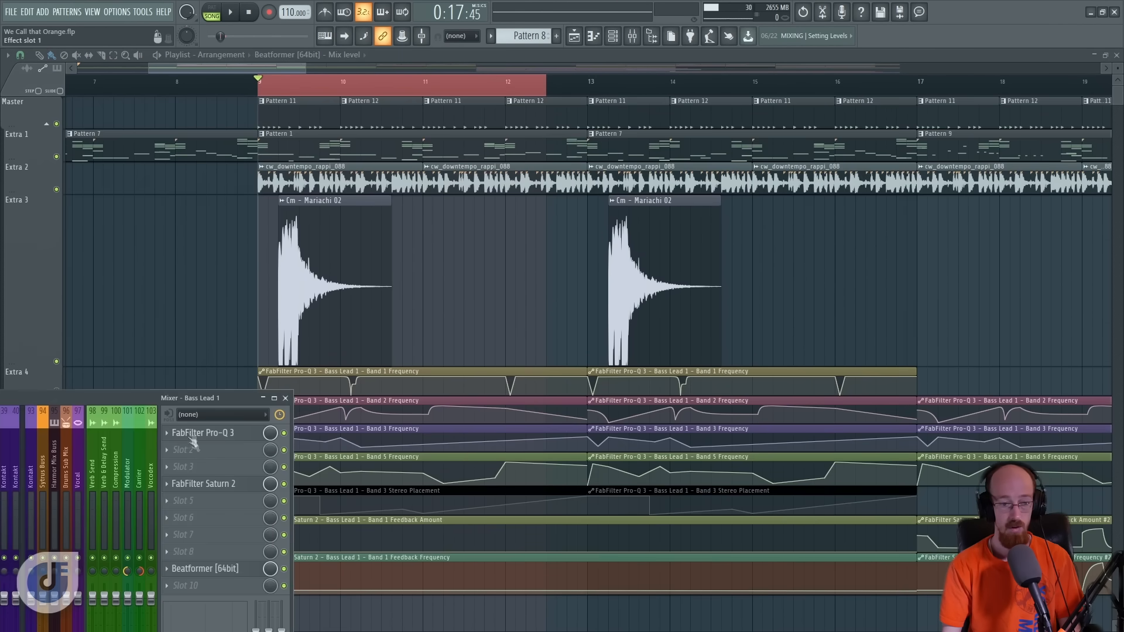
pyautogui.click(216, 432)
pyautogui.moveTo(784, 65); pyautogui.dragTo(464, 64)
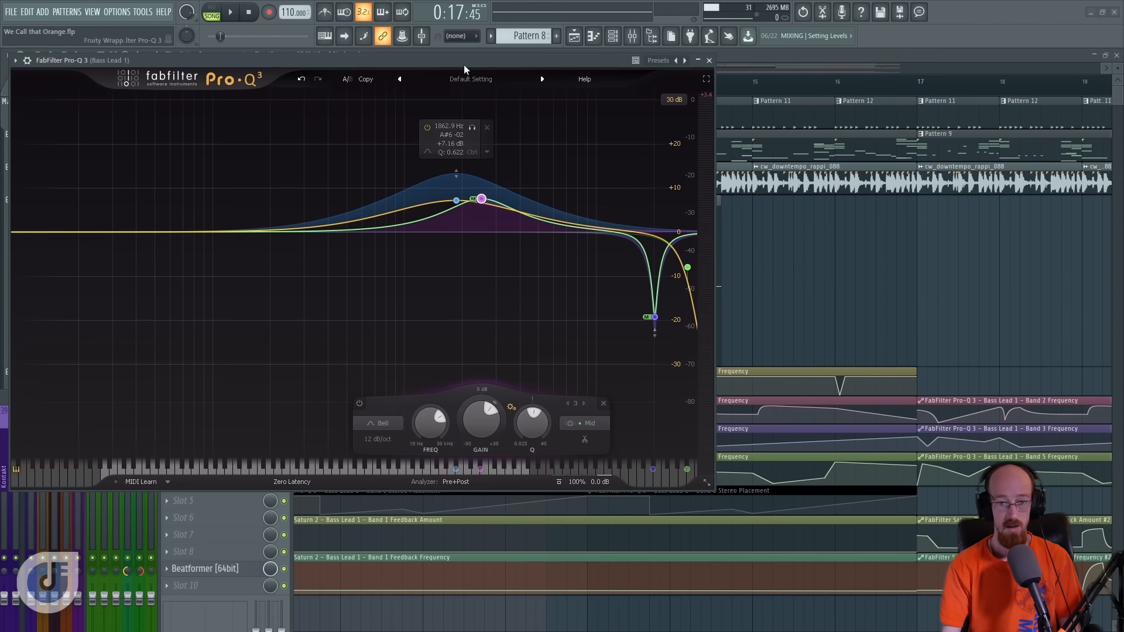
# Step: Play the track twice to watch the automated bands move in Bass Lead 1's equalizer
pyautogui.press('space')
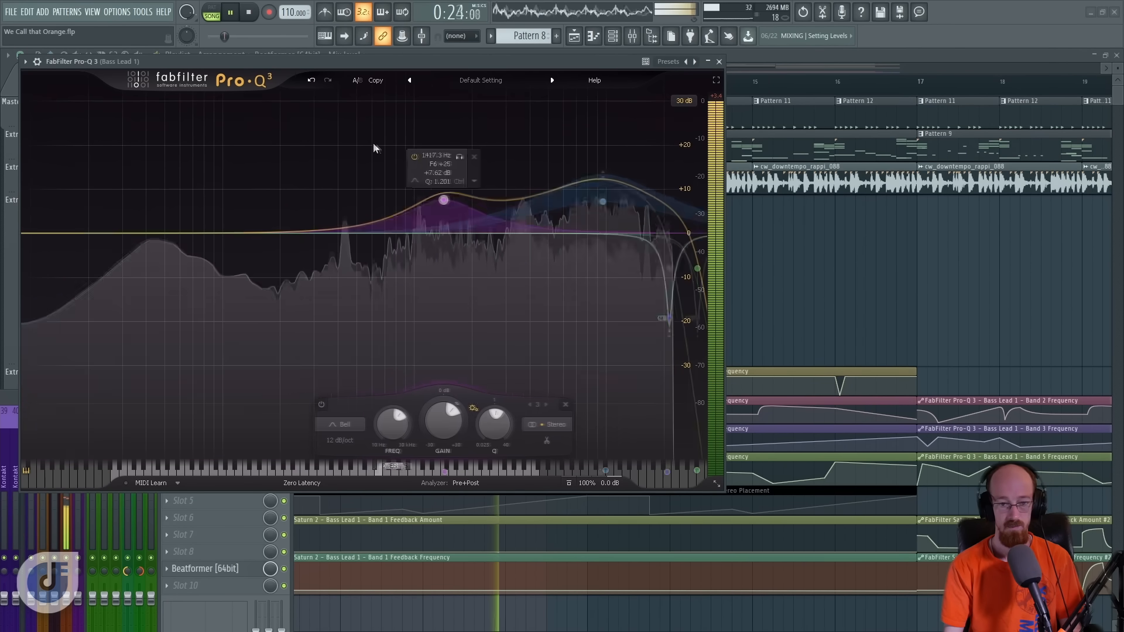
pyautogui.press('space')
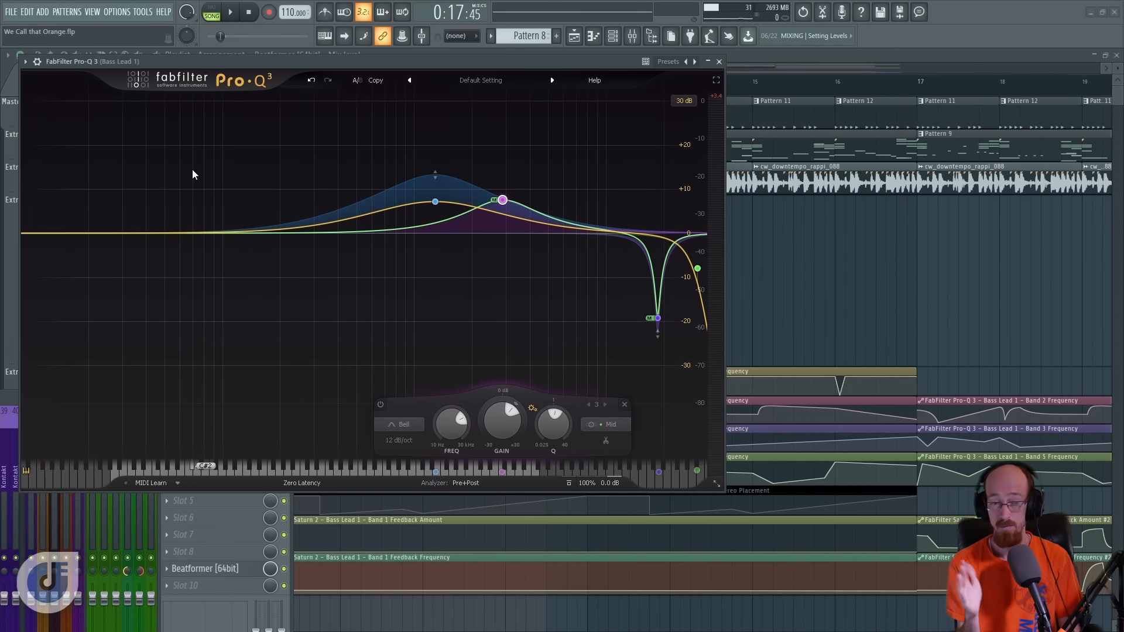
pyautogui.press('space')
pyautogui.press('space')
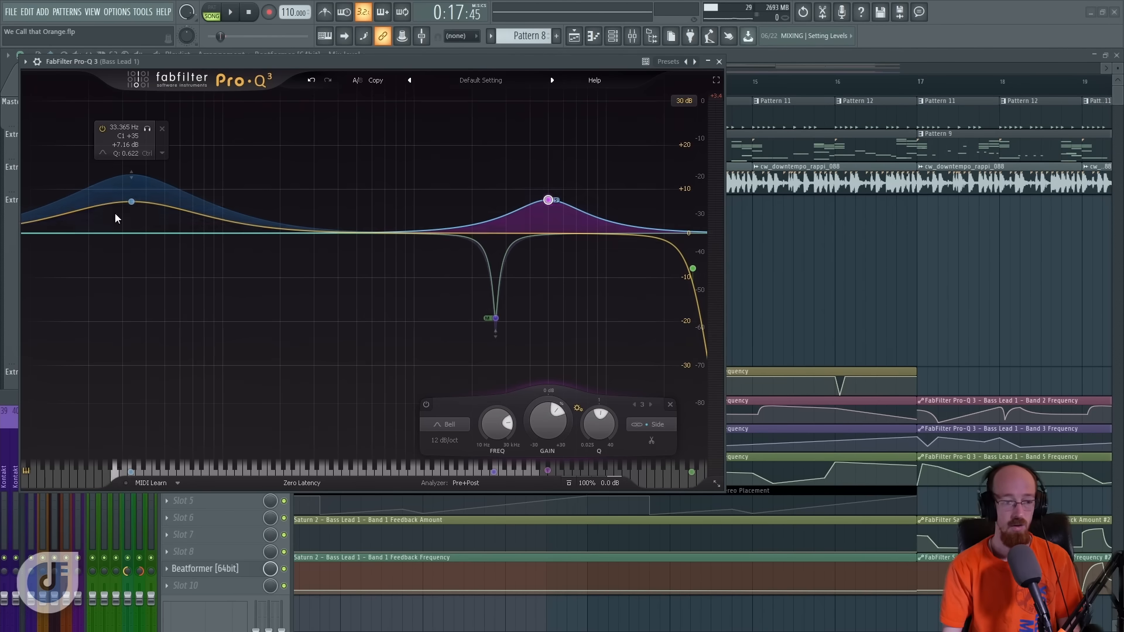
# Step: Increase the dynamic range of Bass Lead 1's blue bell band at about 33 Hz to +16.28 dB
pyautogui.click(131, 202)
pyautogui.moveTo(186, 414); pyautogui.dragTo(184, 385)
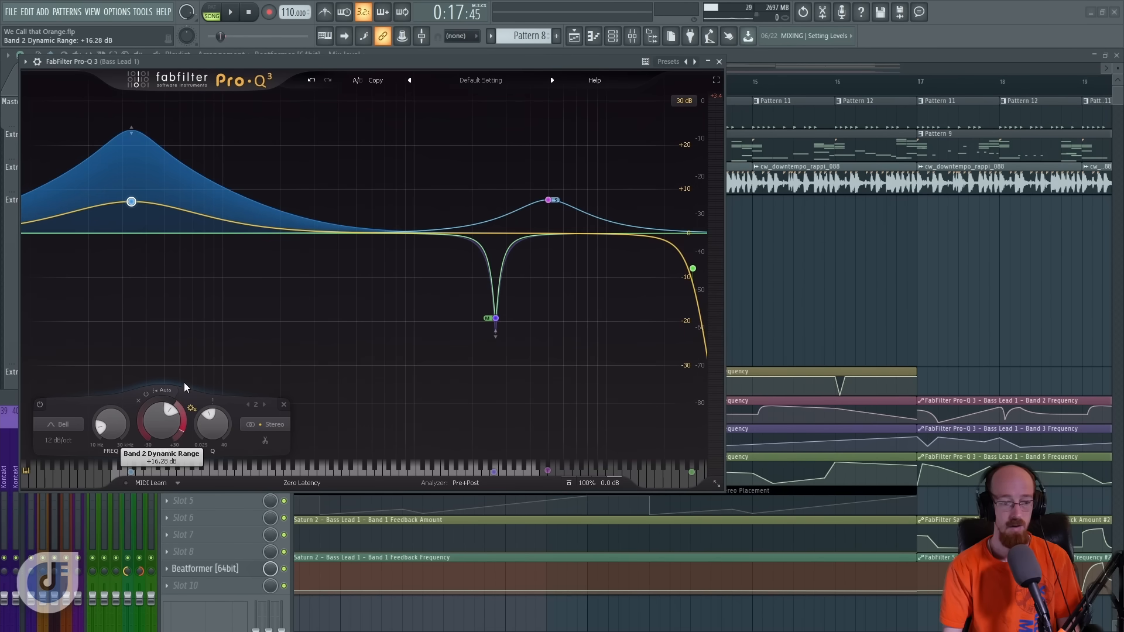
# Step: Set the blue bell band's stereo placement to Side and play the track to hear the change
pyautogui.click(275, 426)
pyautogui.click(277, 414)
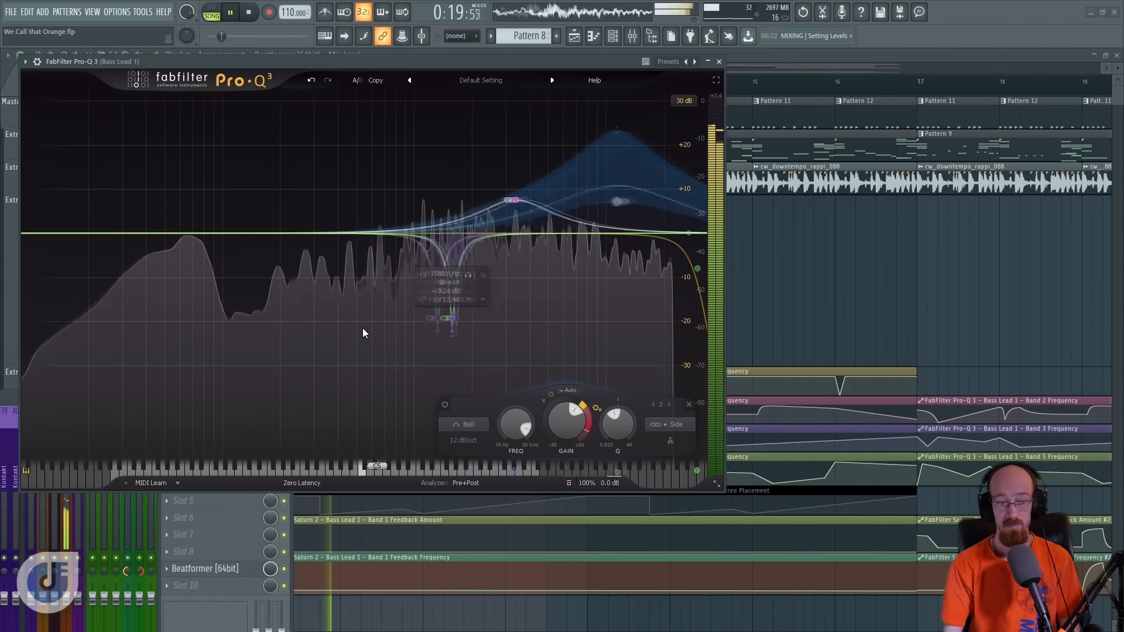
pyautogui.press('space')
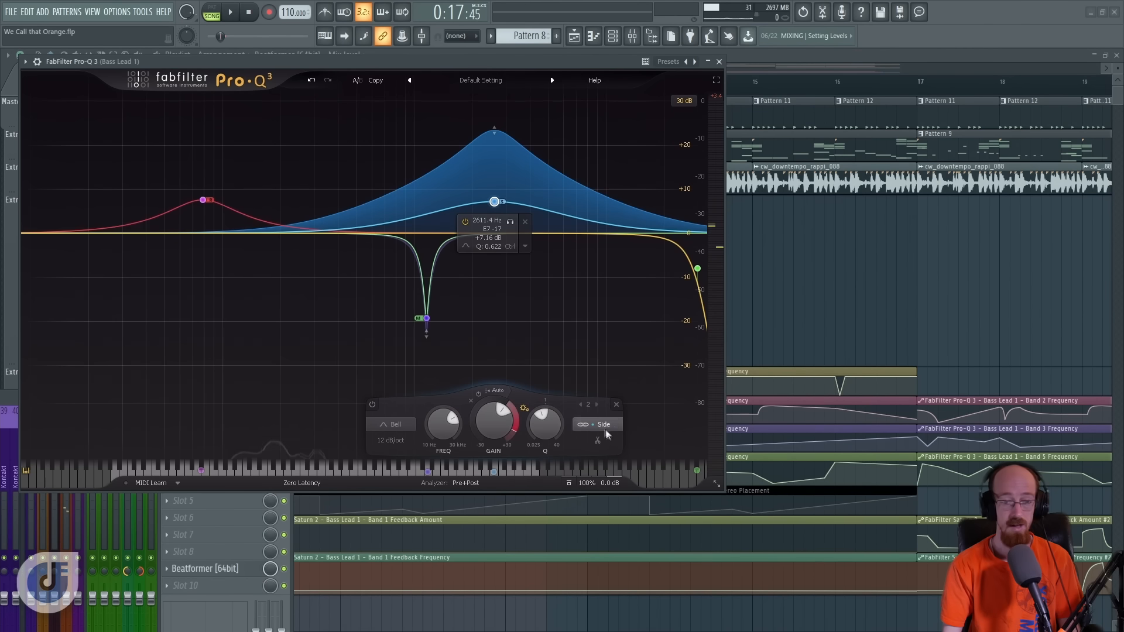
# Step: Set the blue bell band's stereo placement to Mid and play the track to compare it
pyautogui.click(605, 425)
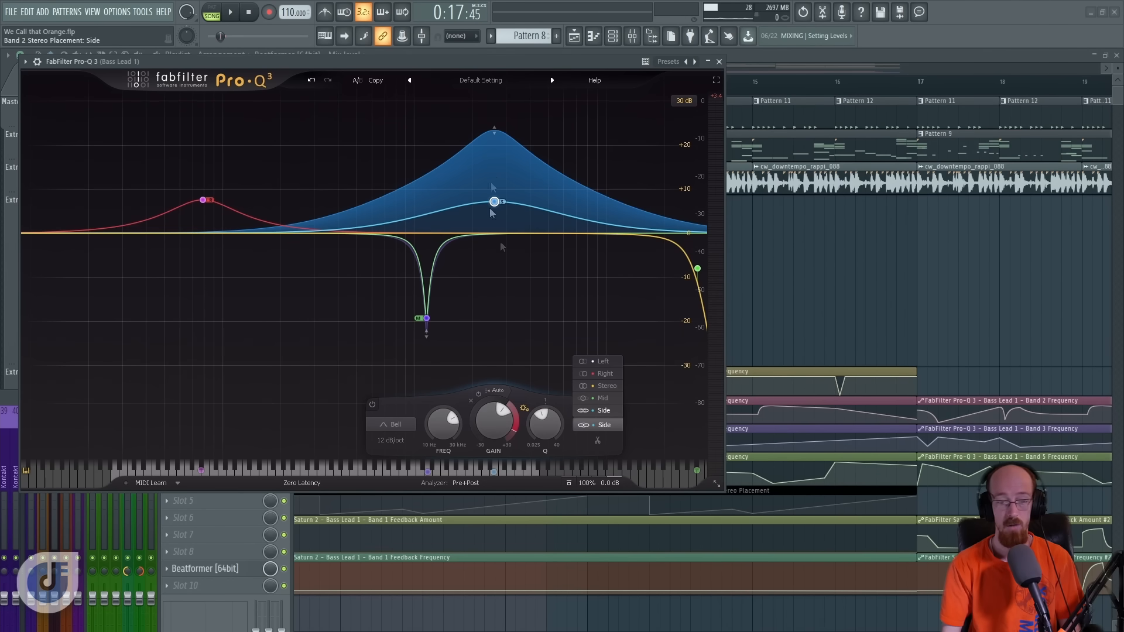
pyautogui.click(608, 398)
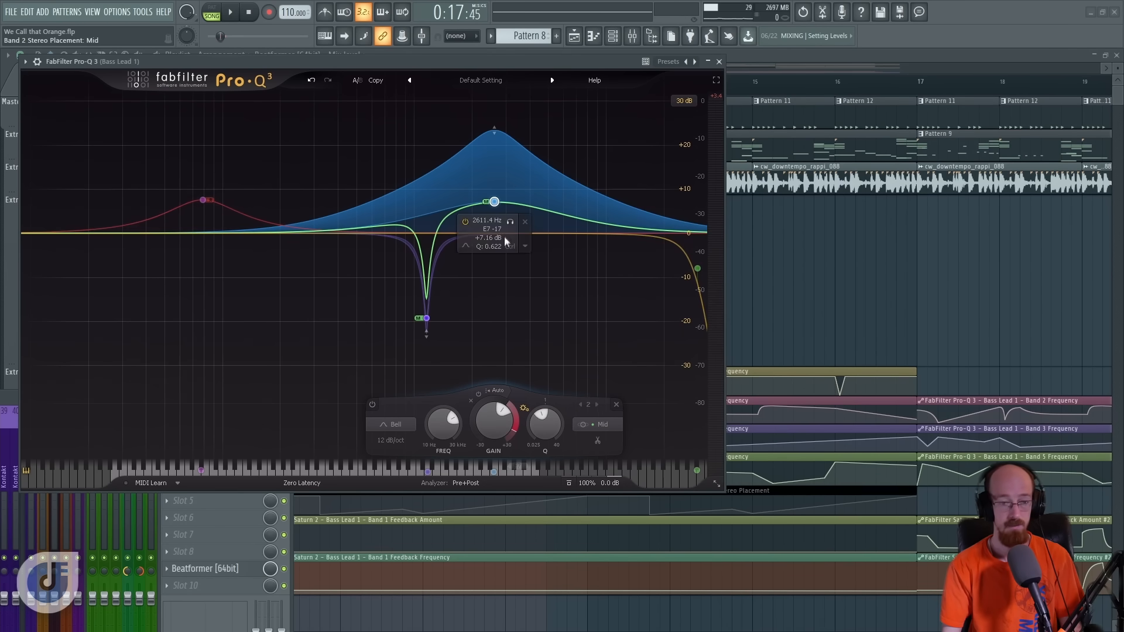
pyautogui.press('space')
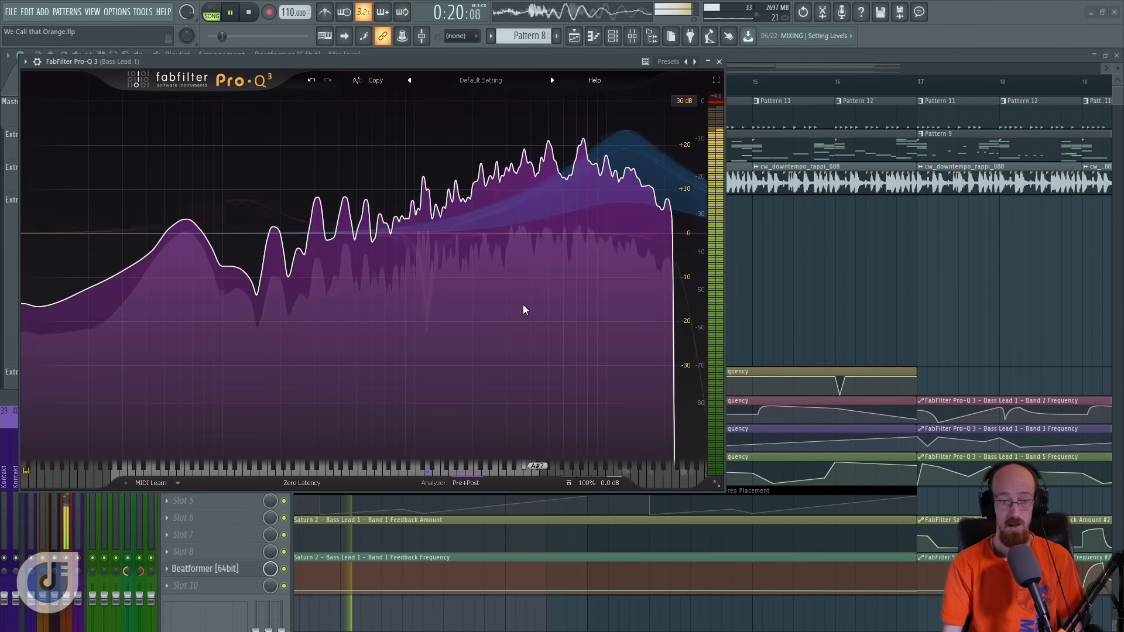
pyautogui.press('space')
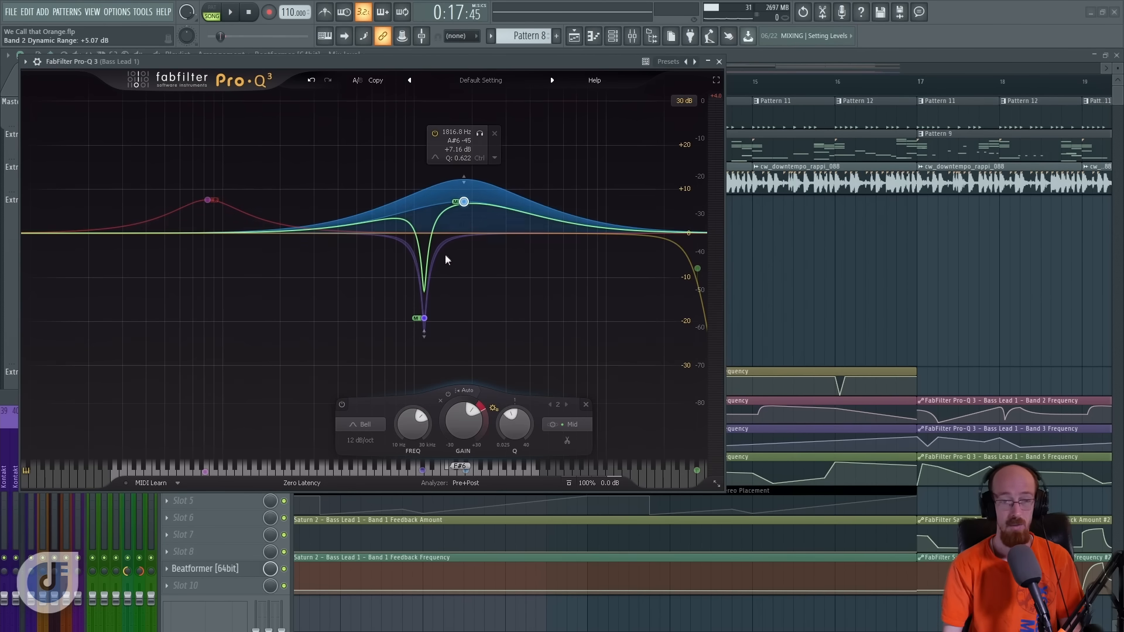
# Step: Close the Pro-Q 3 window and show Bass Lead 1's existing FabFilter Saturn 2 as a floating window over the mixer
pyautogui.click(719, 62)
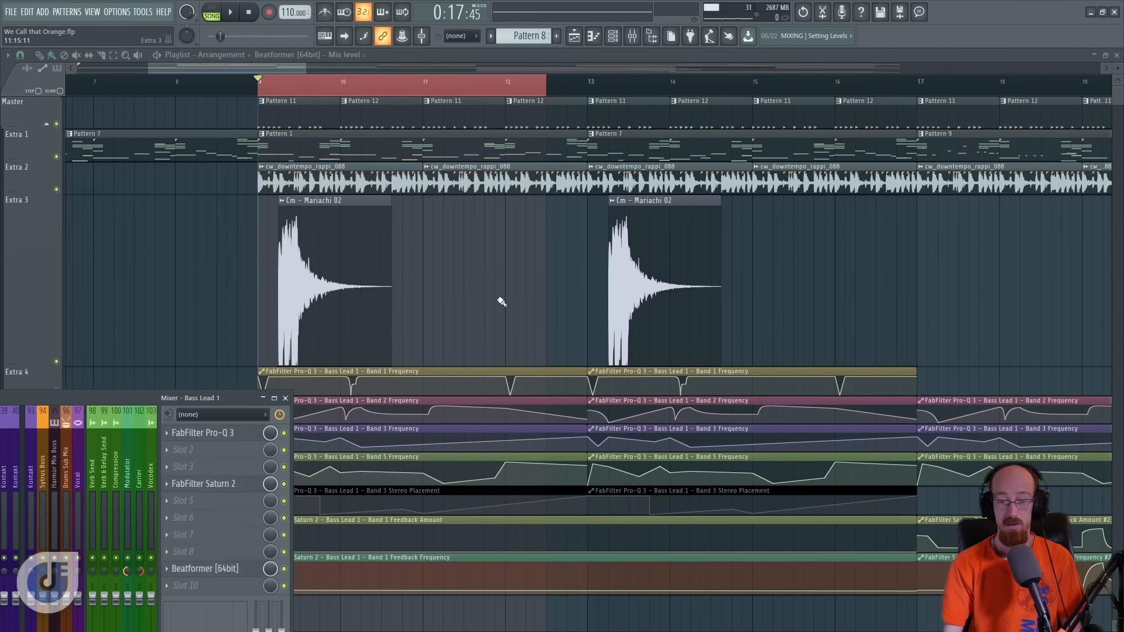
pyautogui.moveTo(450, 399); pyautogui.dragTo(830, 472)
pyautogui.keyDown('ctrl'); pyautogui.click(837, 328); pyautogui.keyUp('ctrl')
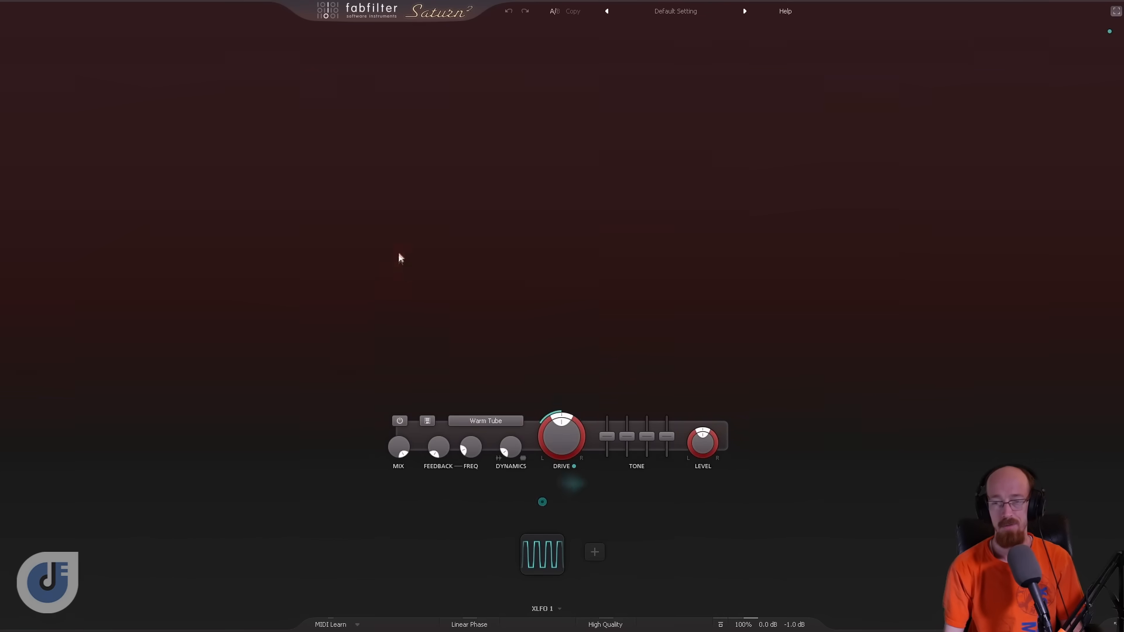
pyautogui.click(1116, 12)
pyautogui.moveTo(367, 160); pyautogui.dragTo(348, 140)
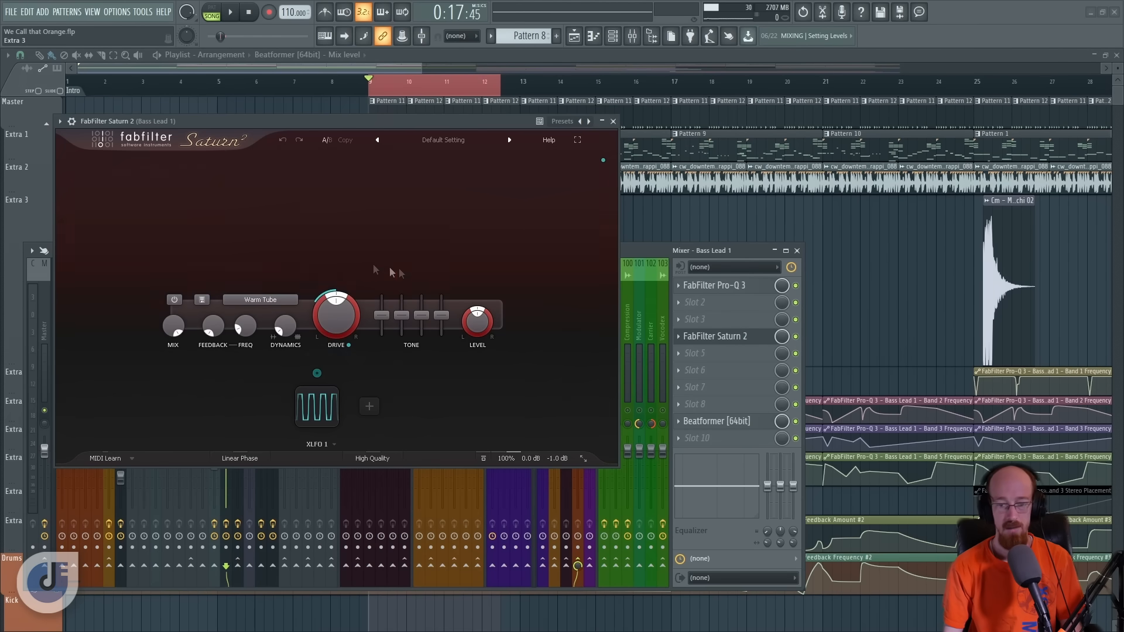
# Step: Add a second FabFilter Saturn 2 in slot 6 of Bass Lead 1 and disable the one in slot 4
pyautogui.click(743, 339)
pyautogui.middleClick(727, 366)
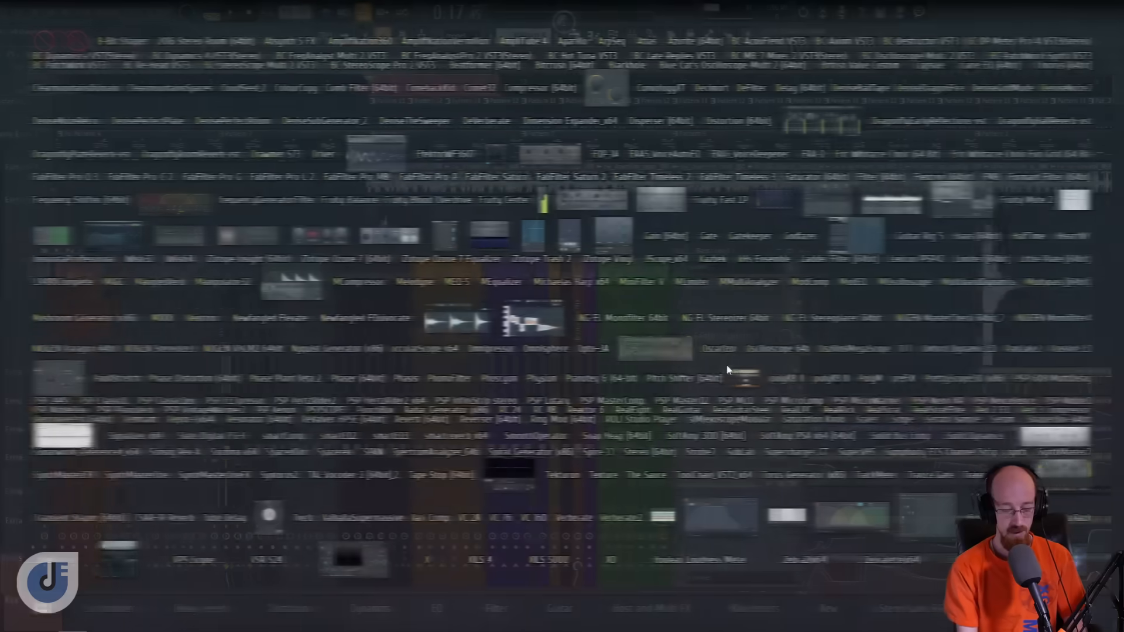
pyautogui.write('saturn')
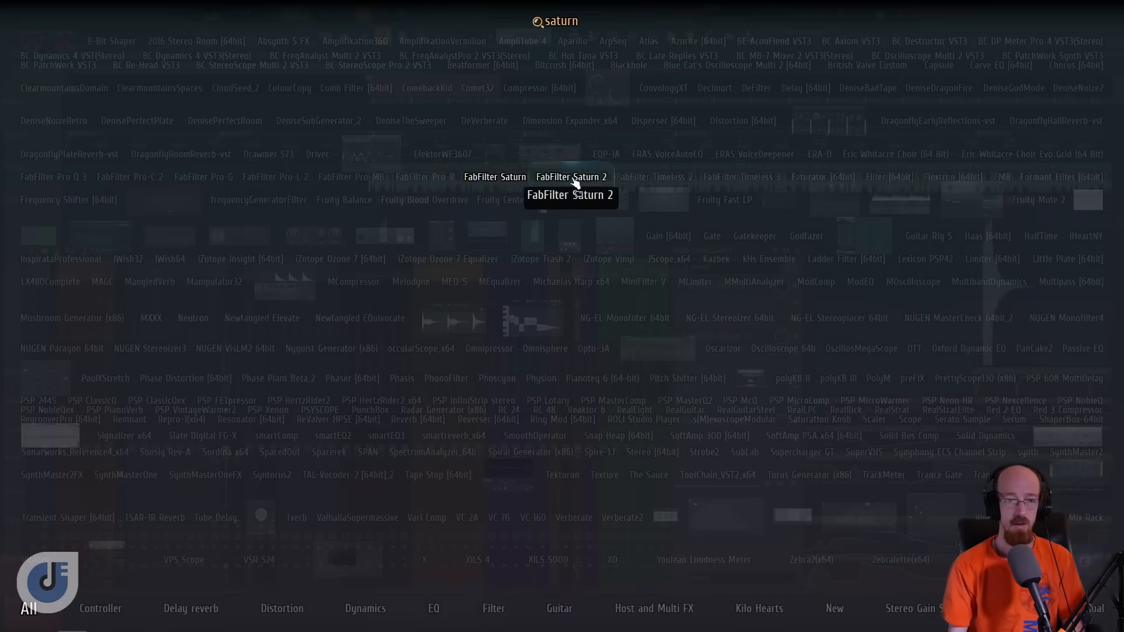
pyautogui.click(572, 178)
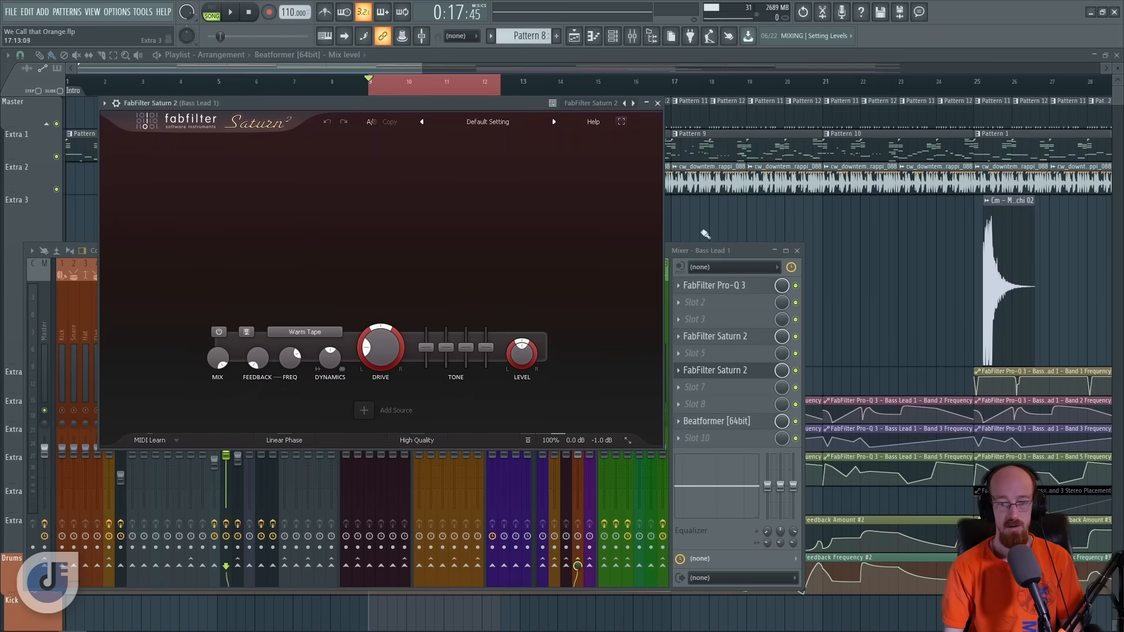
pyautogui.click(794, 337)
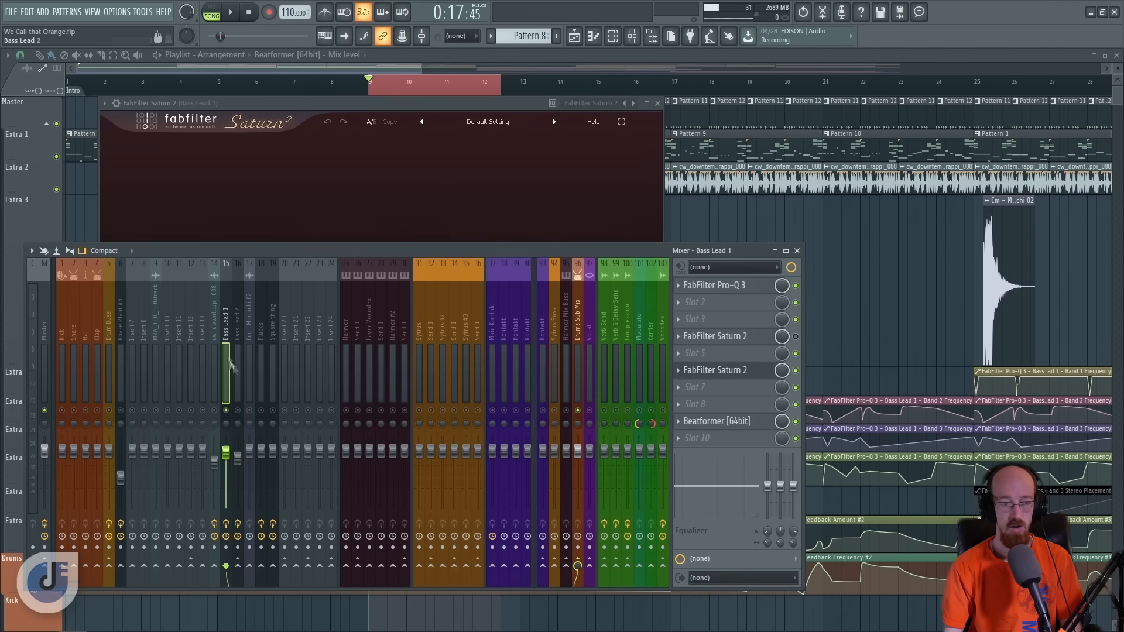
# Step: Show the new Saturn 2 full screen and set band 1 to the Subtle Tube style with the drive at maximum
pyautogui.click(426, 103)
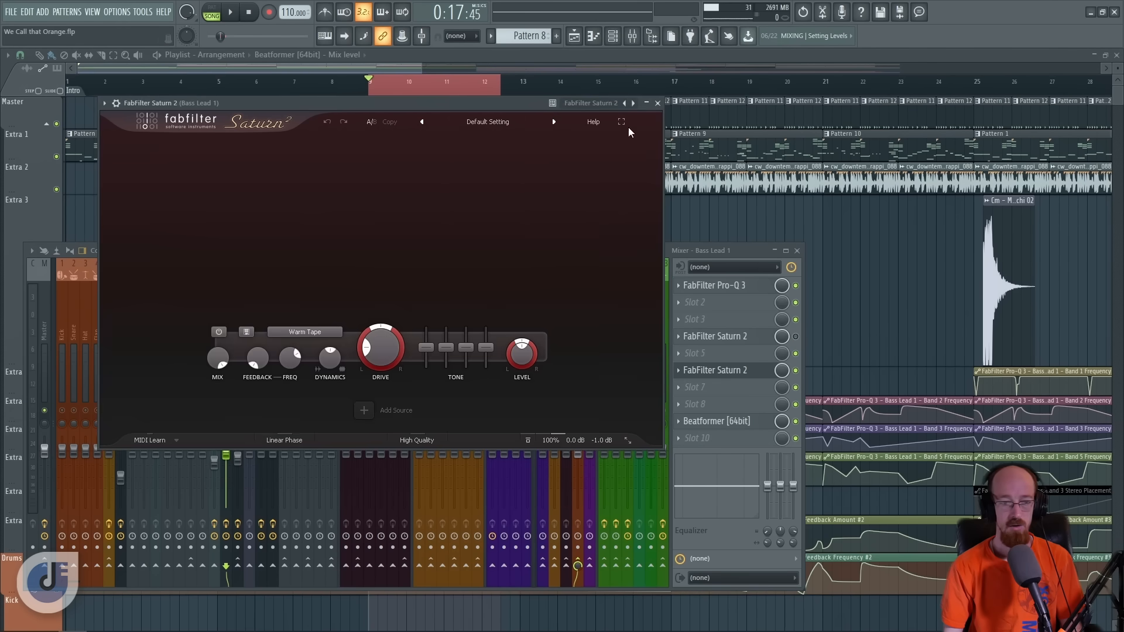
pyautogui.click(621, 121)
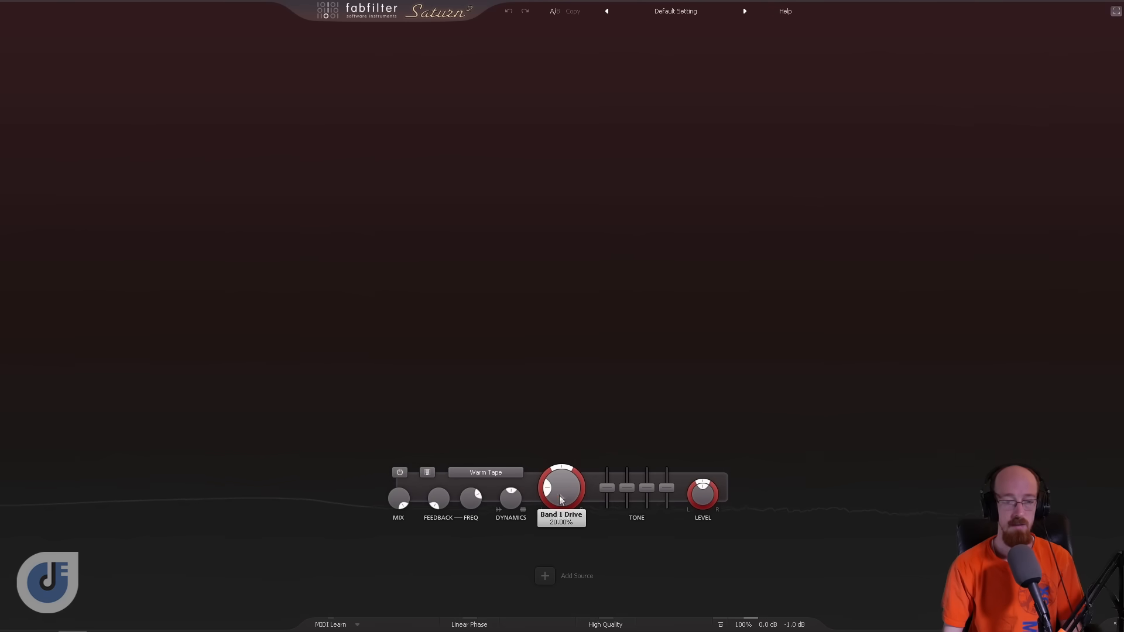
pyautogui.moveTo(562, 480); pyautogui.dragTo(562, 515)
pyautogui.click(490, 473)
pyautogui.moveTo(493, 485)
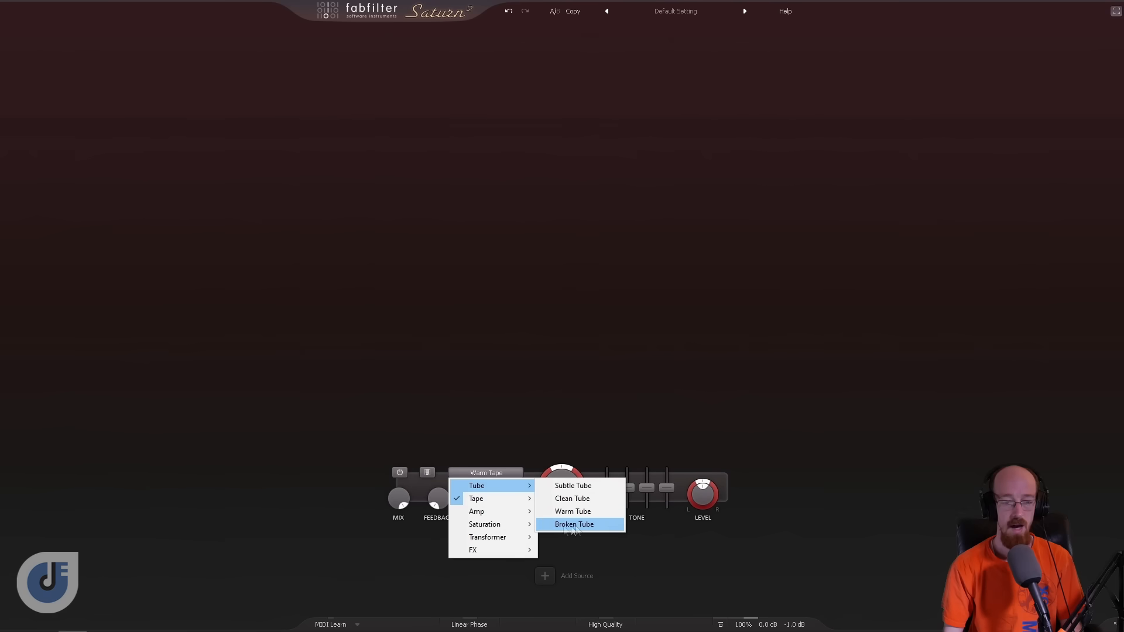
pyautogui.moveTo(504, 514)
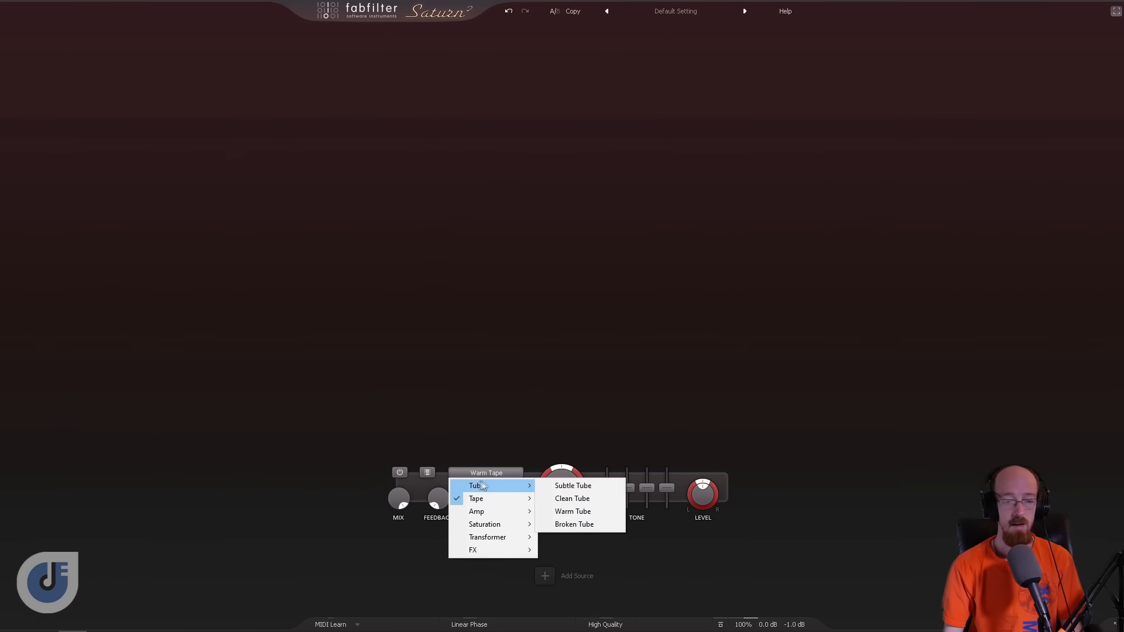
pyautogui.click(582, 486)
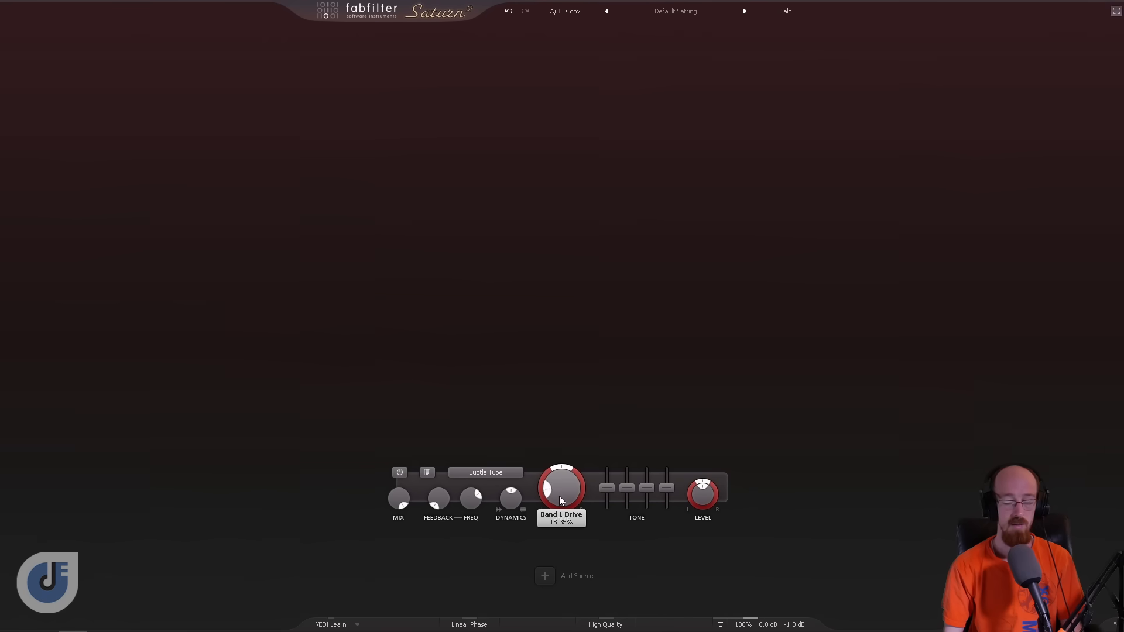
pyautogui.moveTo(560, 501); pyautogui.dragTo(565, 374)
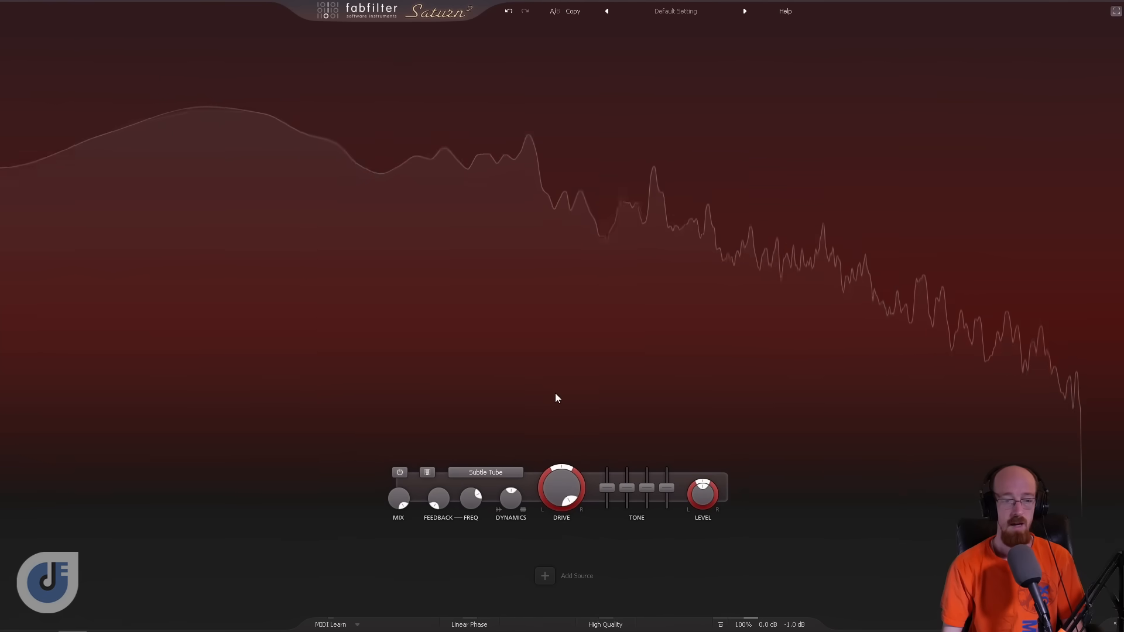
# Step: Audition the Clean Tube, Warm Tube and Broken Tube styles on Saturn 2's band 1
pyautogui.click(497, 472)
pyautogui.moveTo(527, 486)
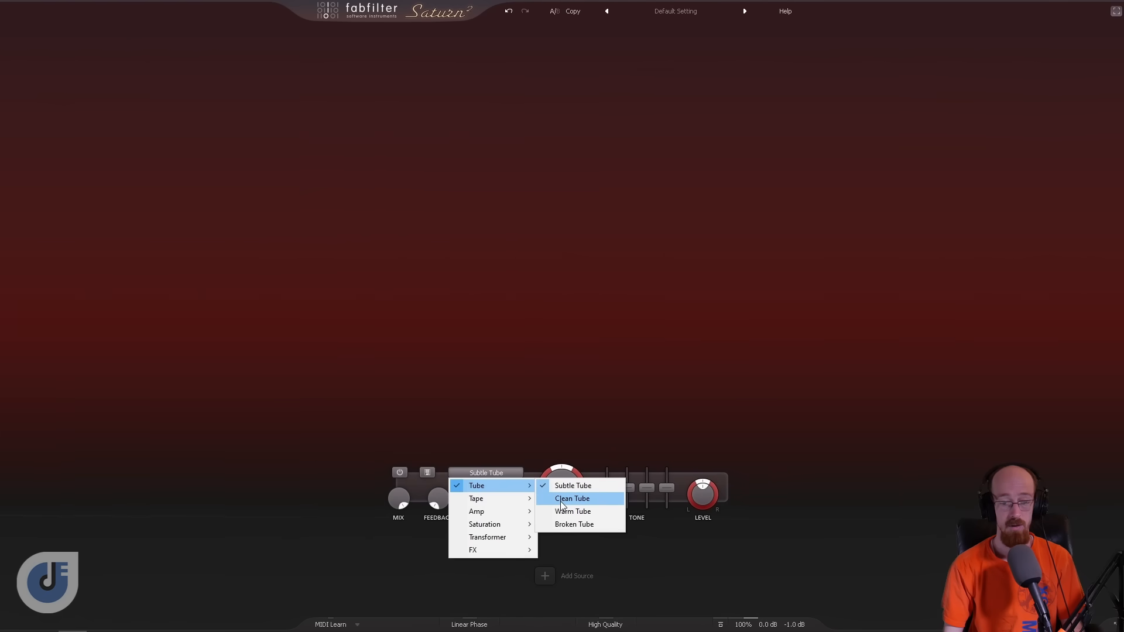
pyautogui.click(562, 500)
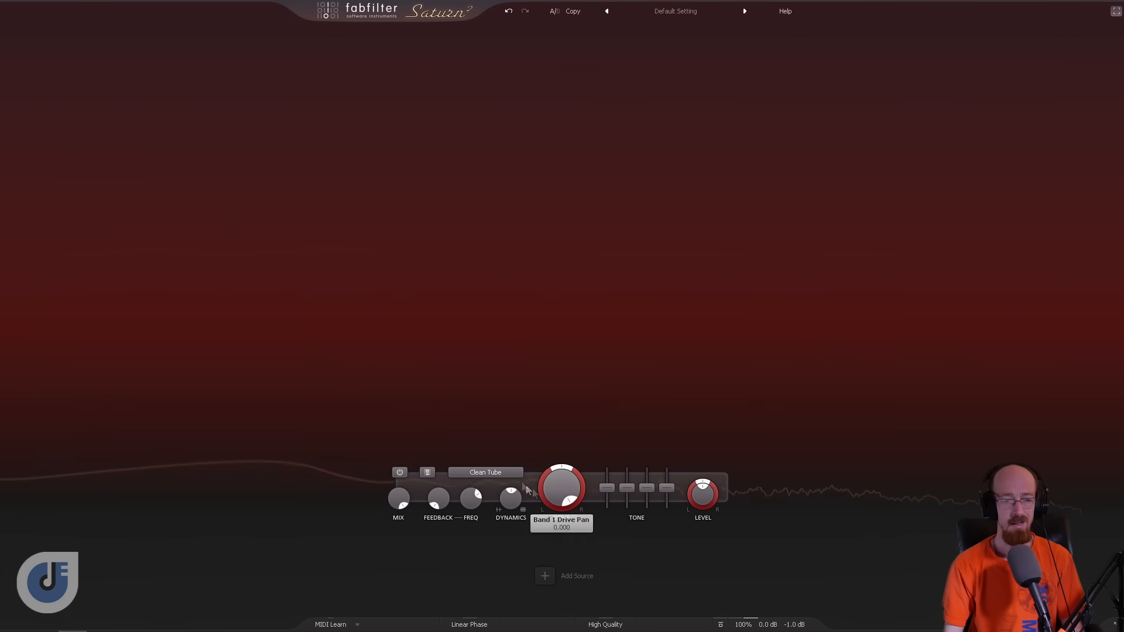
pyautogui.click(493, 475)
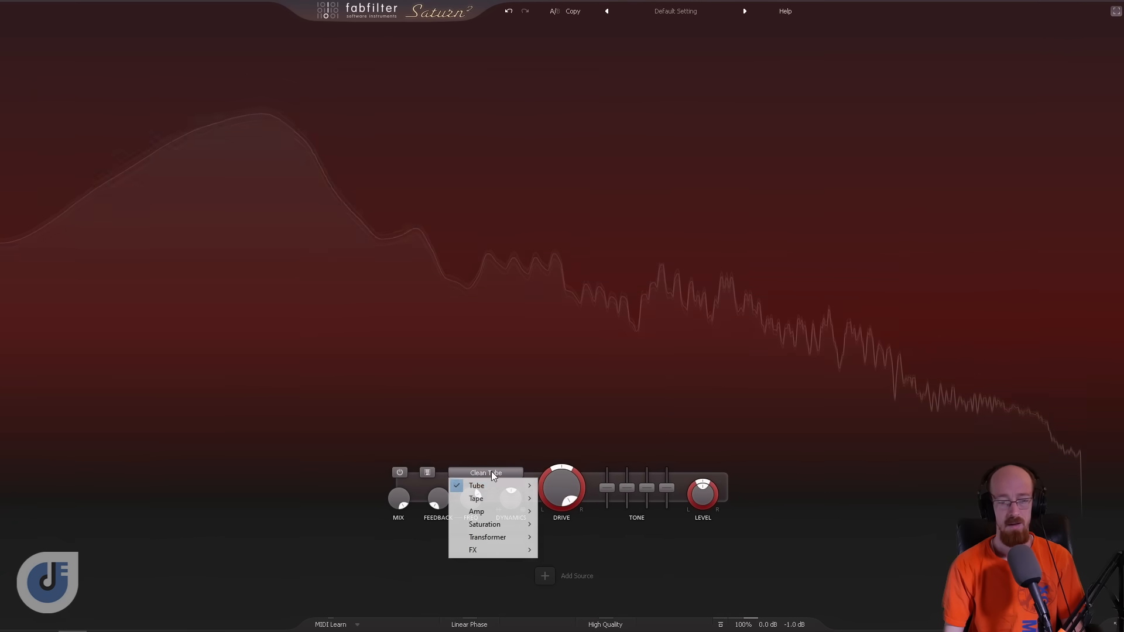
pyautogui.moveTo(504, 486)
pyautogui.click(589, 511)
pyautogui.click(503, 474)
pyautogui.moveTo(531, 487)
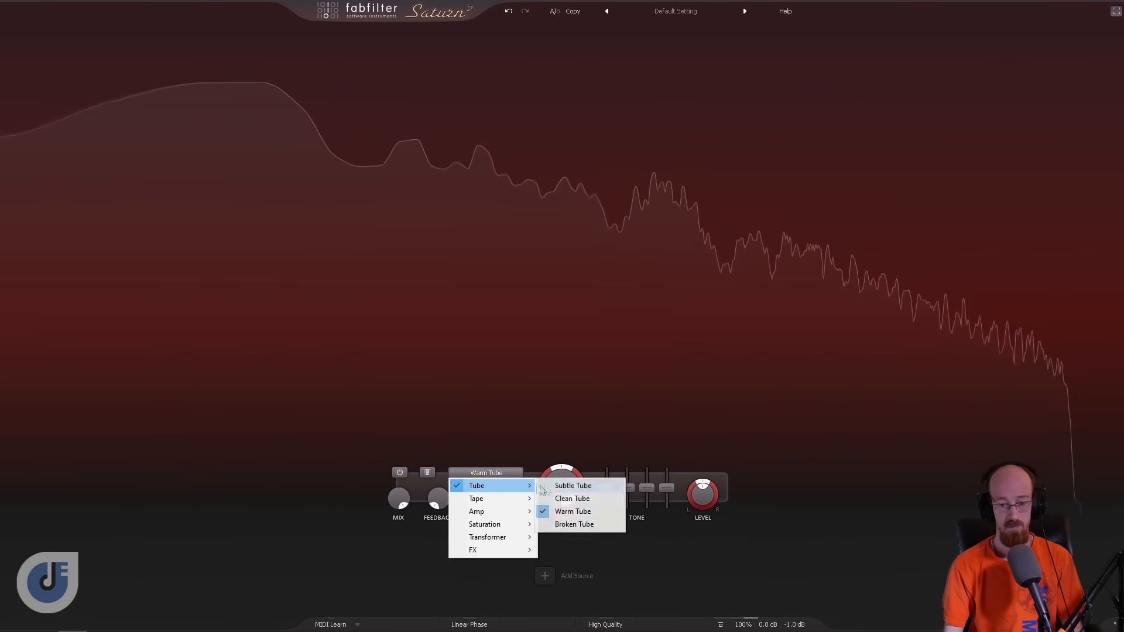
pyautogui.click(572, 525)
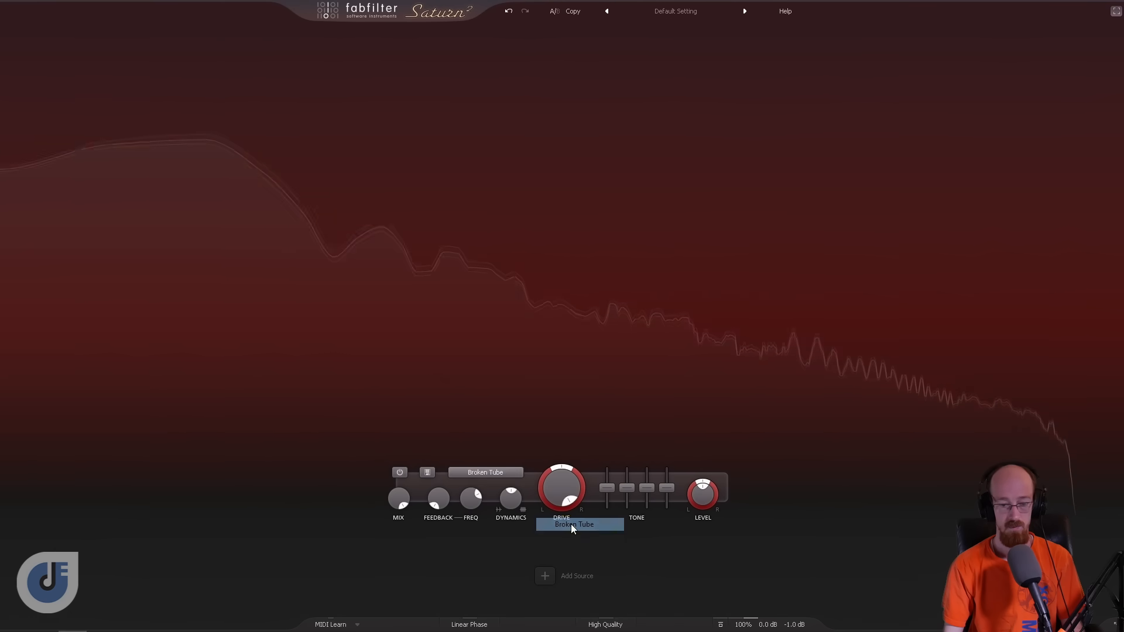
# Step: Lower band 1's drive, switch its style to Subtle Tape, and raise the drive back to maximum
pyautogui.moveTo(562, 490); pyautogui.dragTo(556, 553)
pyautogui.moveTo(562, 483); pyautogui.dragTo(558, 528)
pyautogui.click(486, 473)
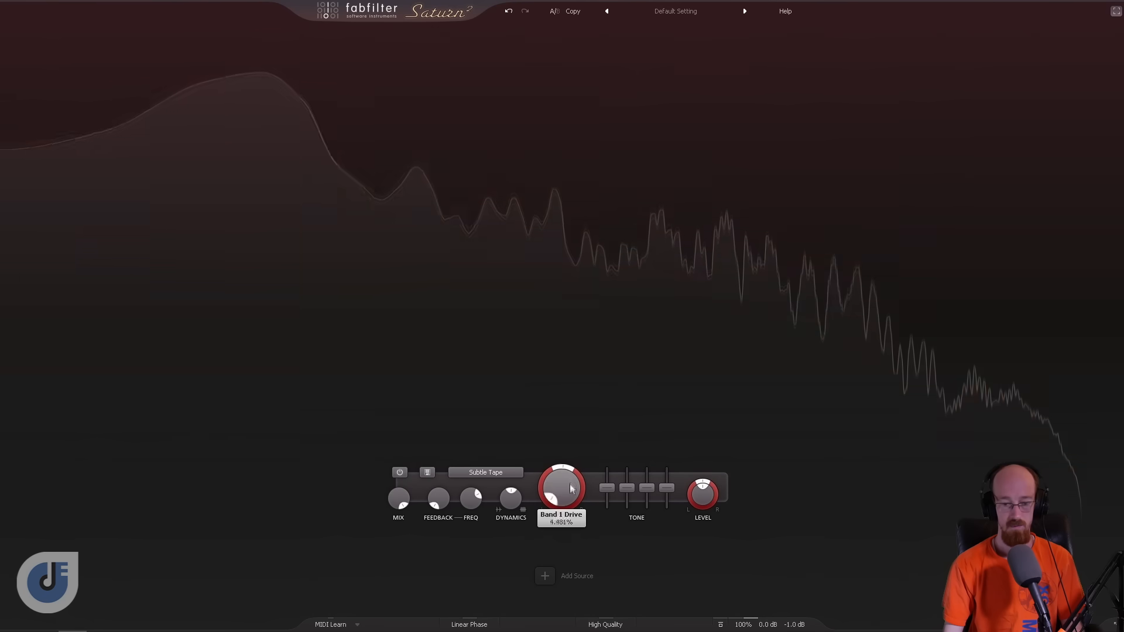
pyautogui.moveTo(571, 489); pyautogui.dragTo(566, 349)
pyautogui.click(486, 473)
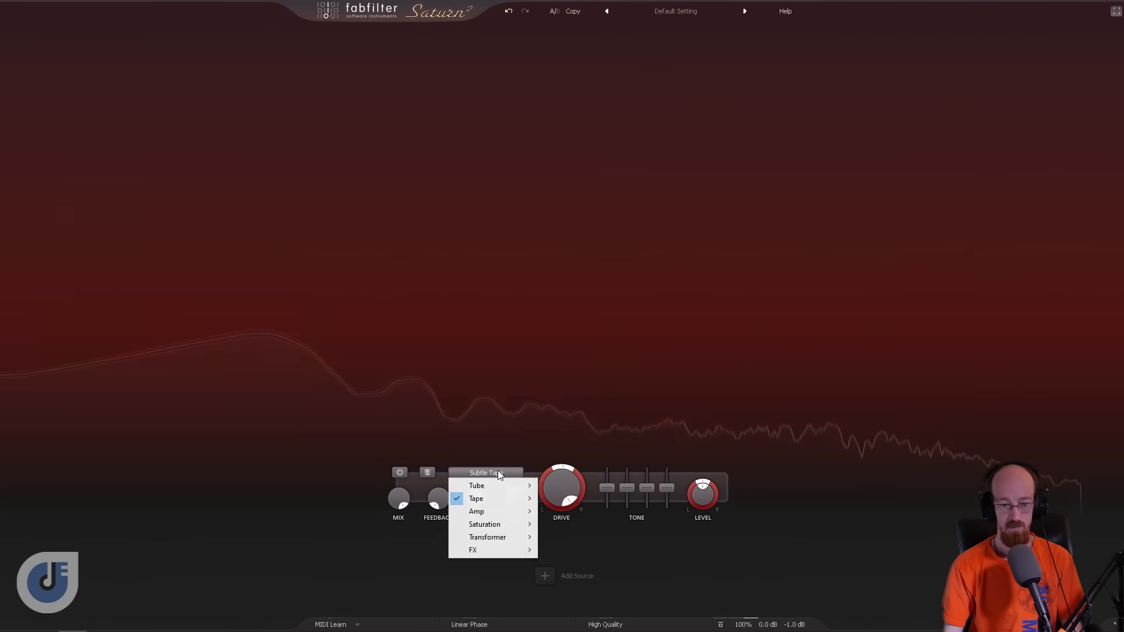
pyautogui.click(608, 488)
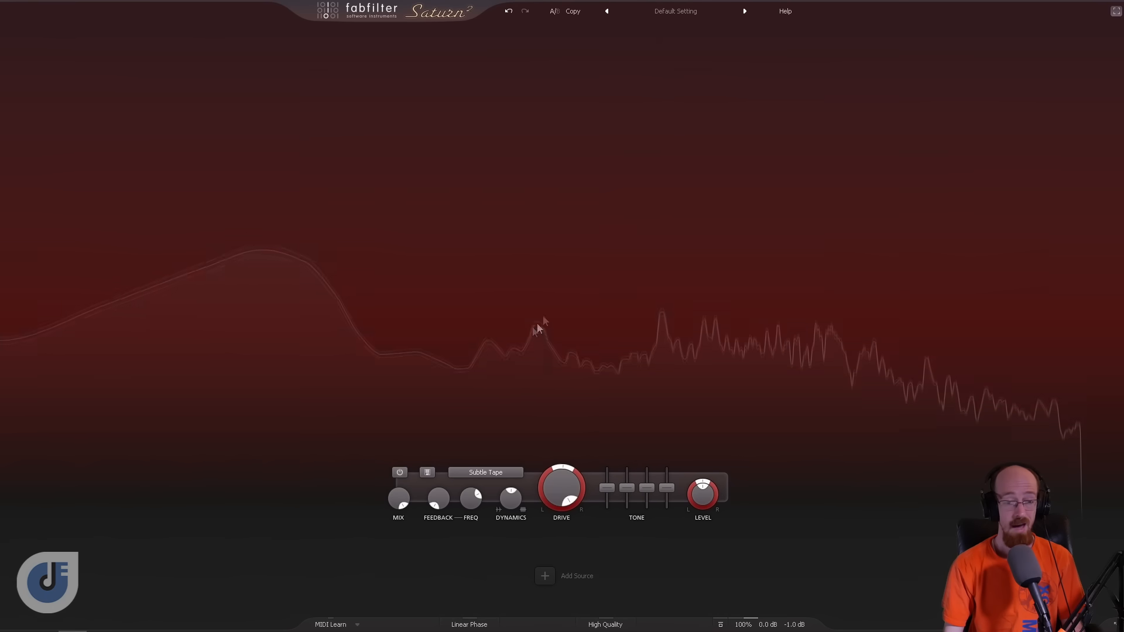
# Step: Change band 1's style to the FX option Smudge and lower its drive close to minimum
pyautogui.click(507, 476)
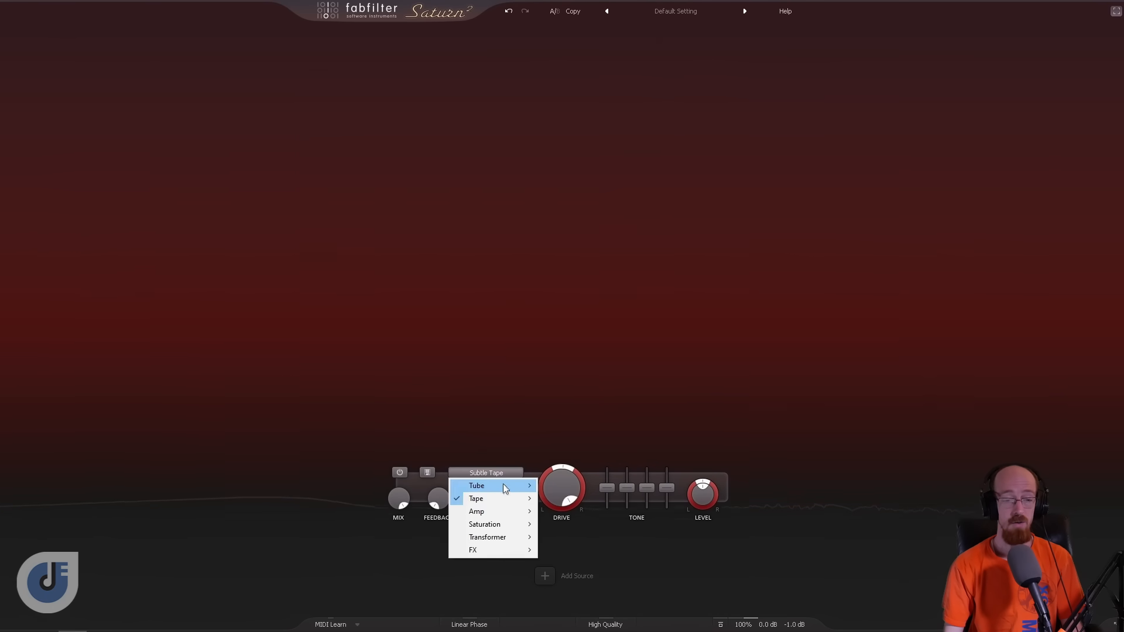
pyautogui.moveTo(511, 551)
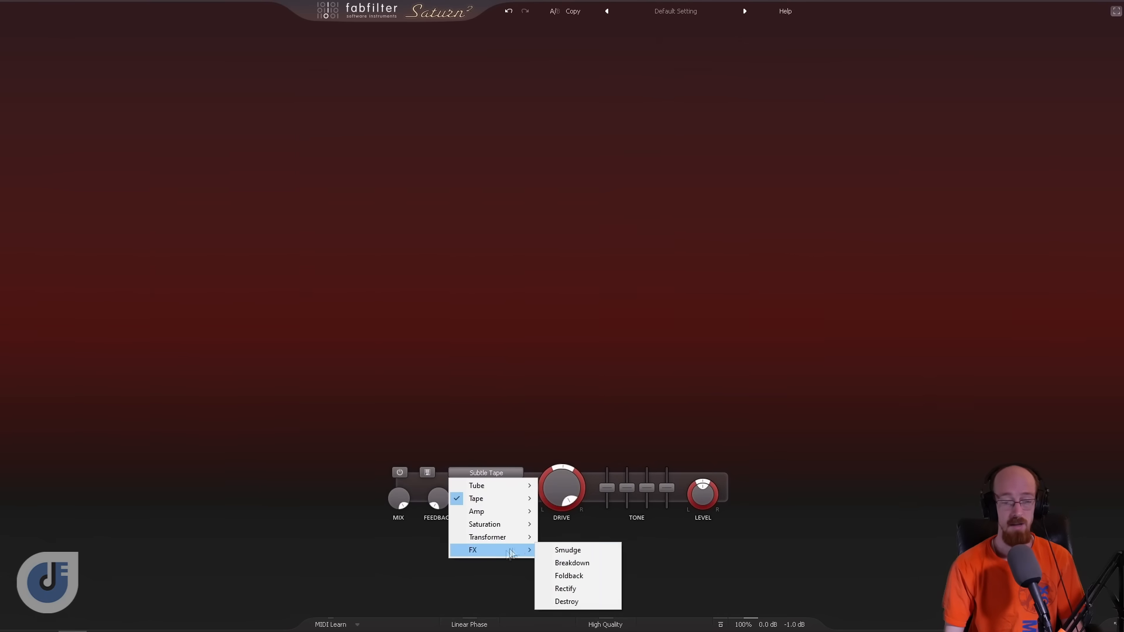
pyautogui.click(563, 551)
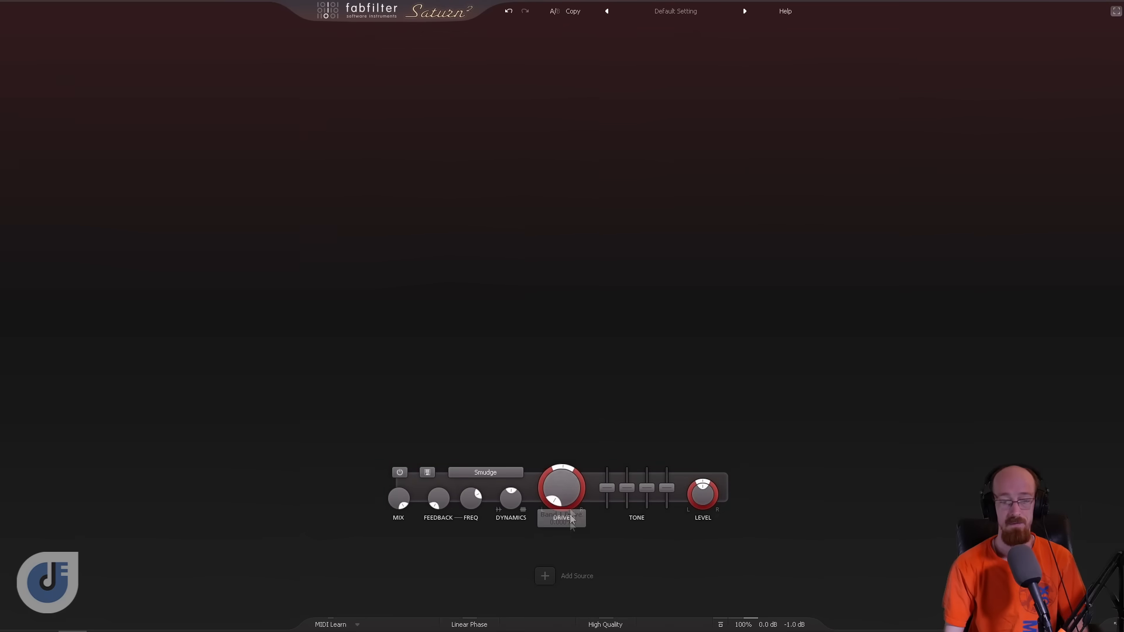
pyautogui.moveTo(572, 495); pyautogui.dragTo(557, 528)
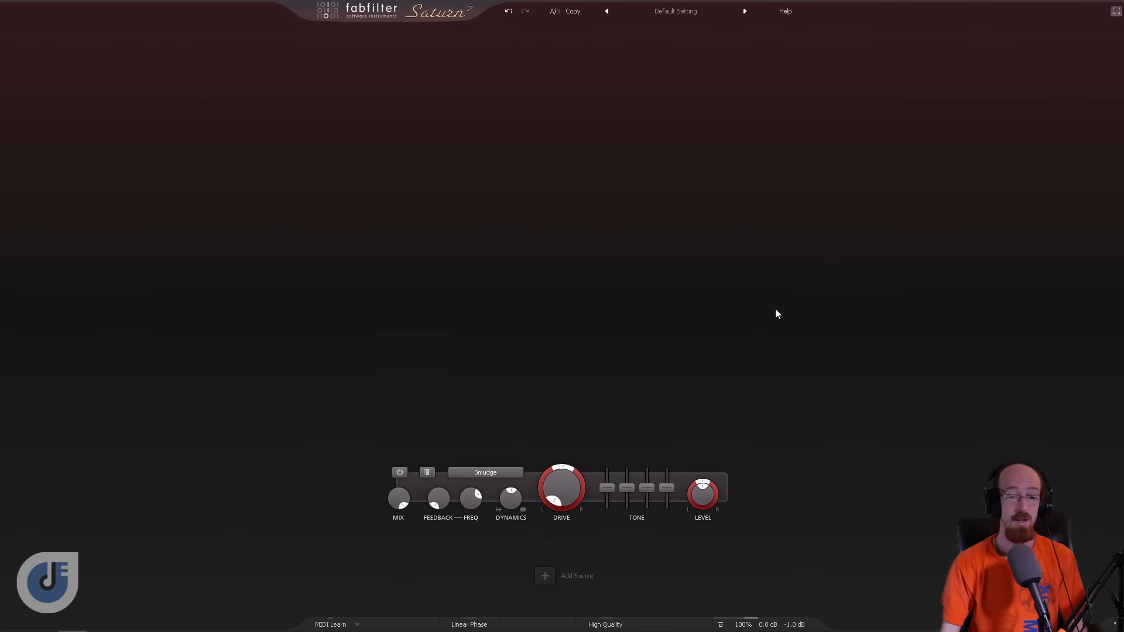
# Step: Add a slider modulation source and split Saturn 2's spectrum into two bands near the middle
pyautogui.click(545, 577)
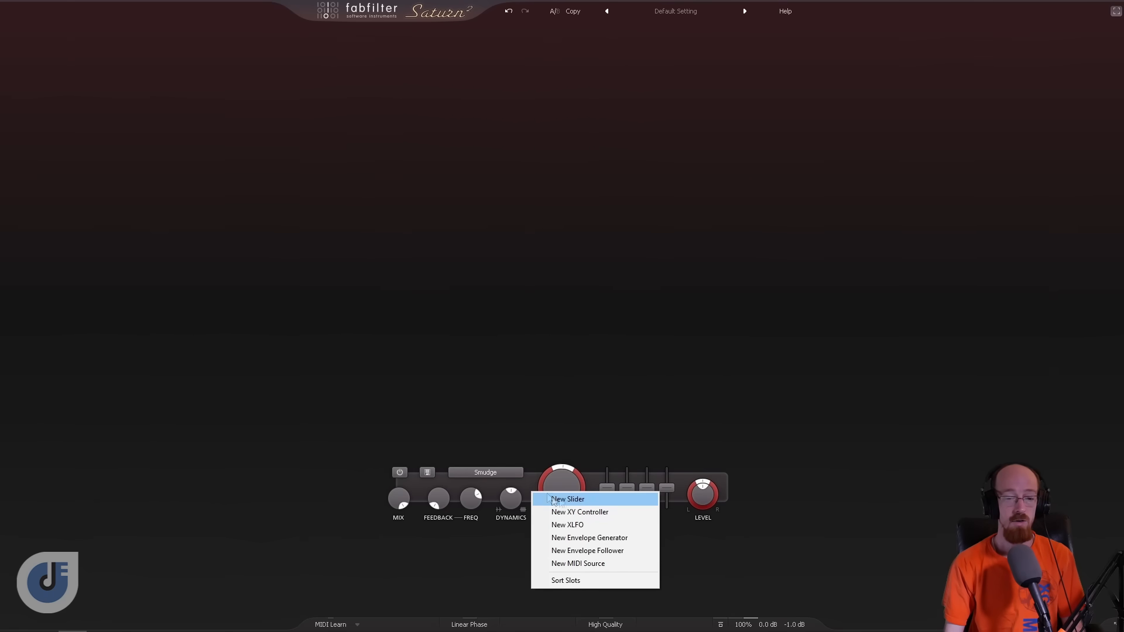
pyautogui.click(567, 501)
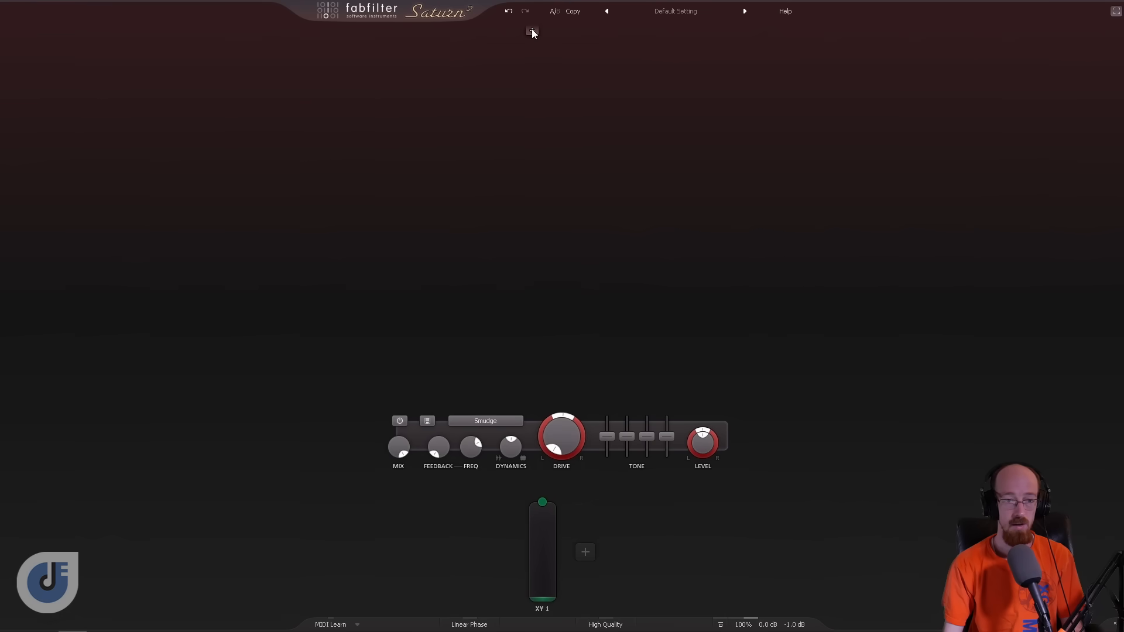
pyautogui.click(532, 31)
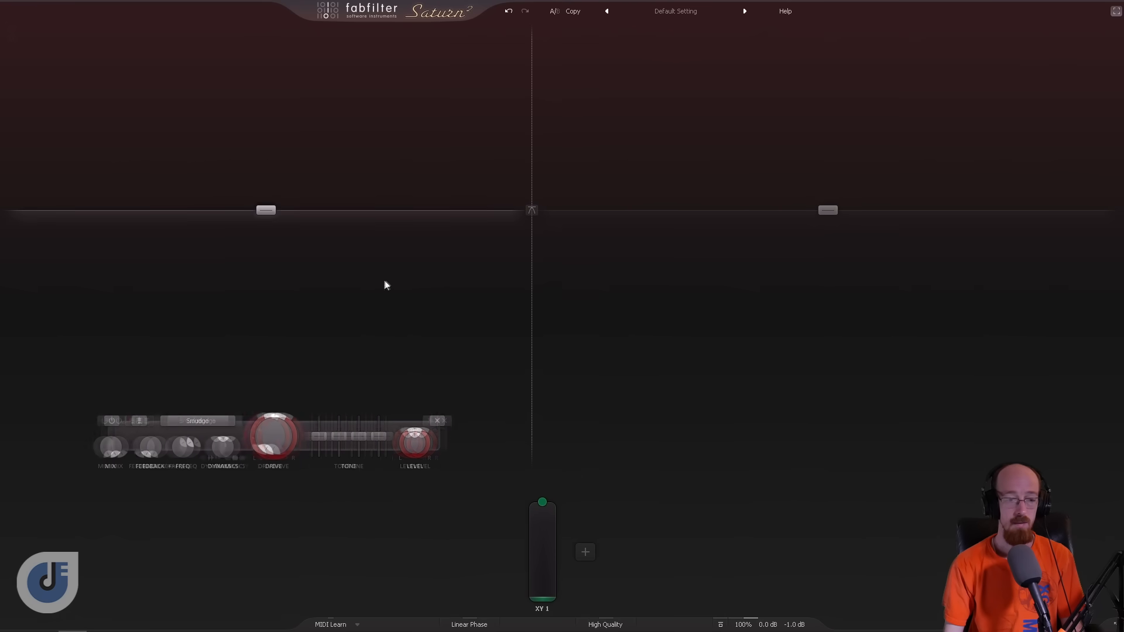
# Step: Change band 1's style to Subtle Tube and look through the available FX styles
pyautogui.click(213, 421)
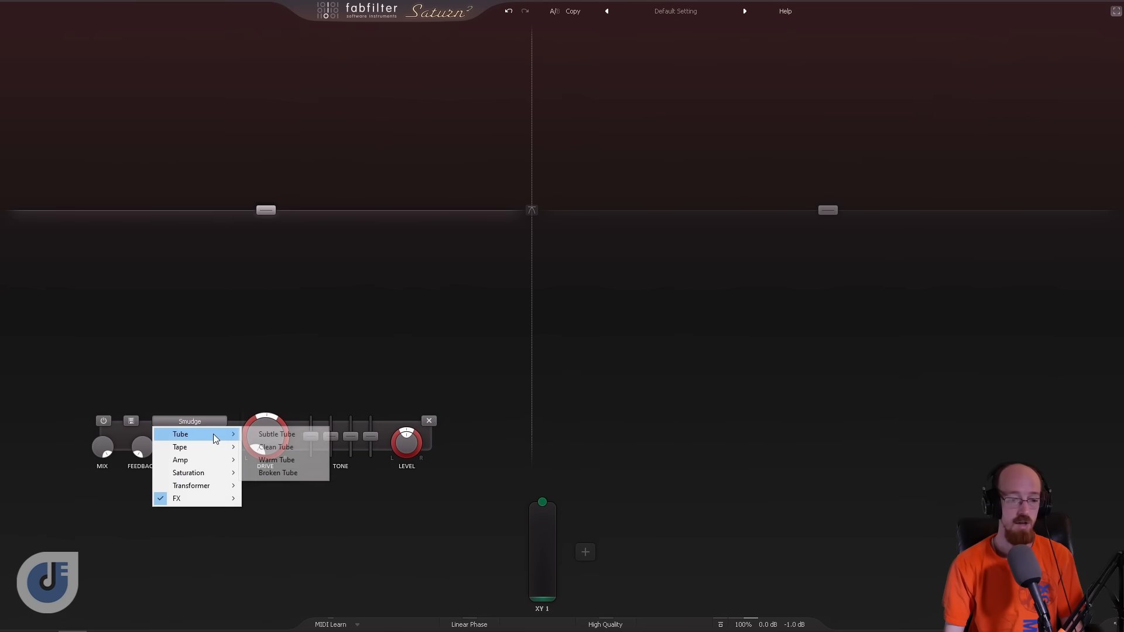
pyautogui.moveTo(206, 437)
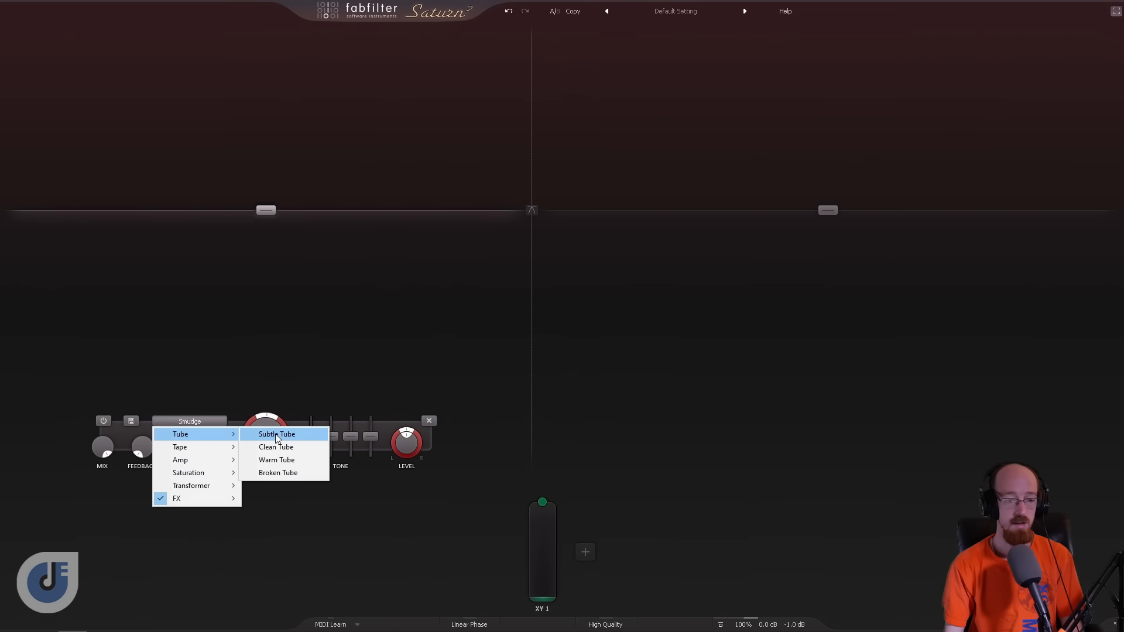
pyautogui.click(276, 435)
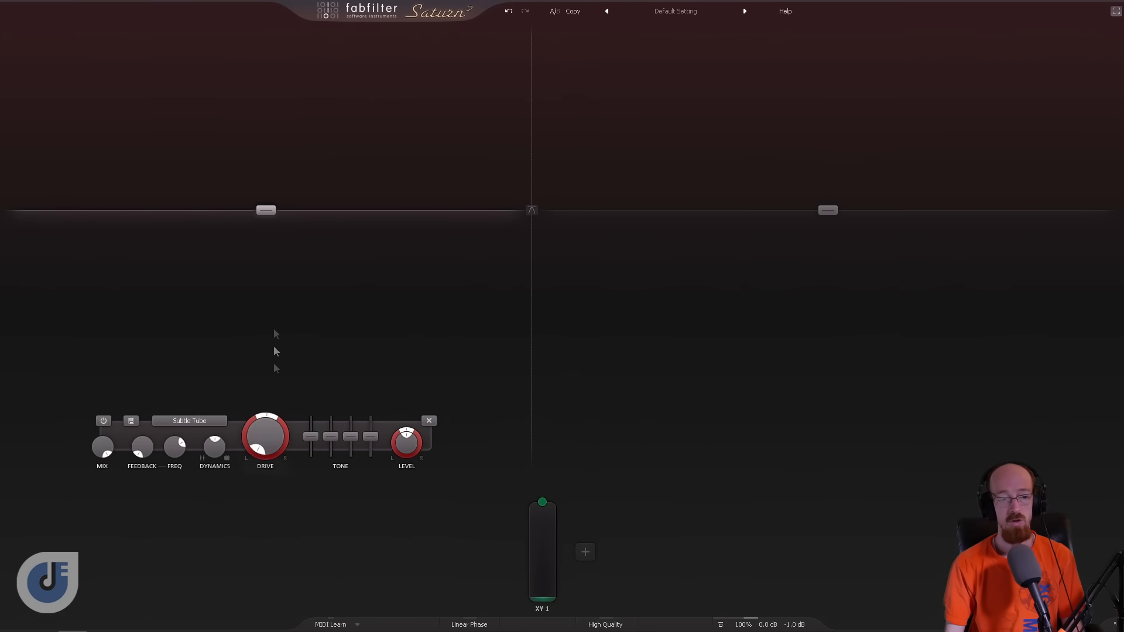
pyautogui.click(200, 421)
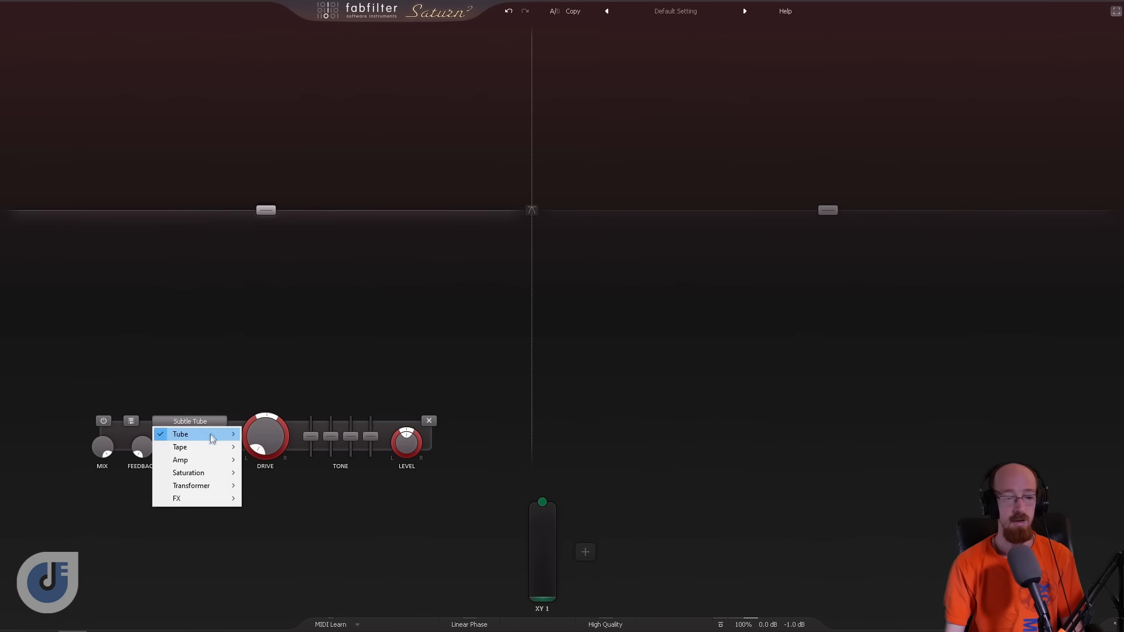
pyautogui.moveTo(217, 501)
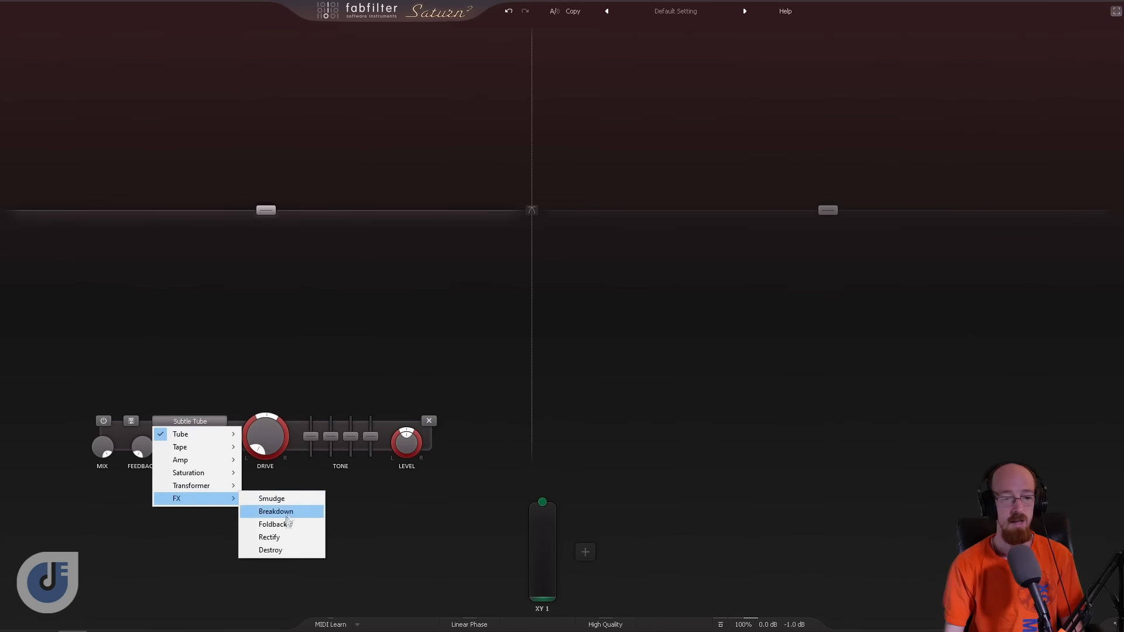
pyautogui.click(251, 323)
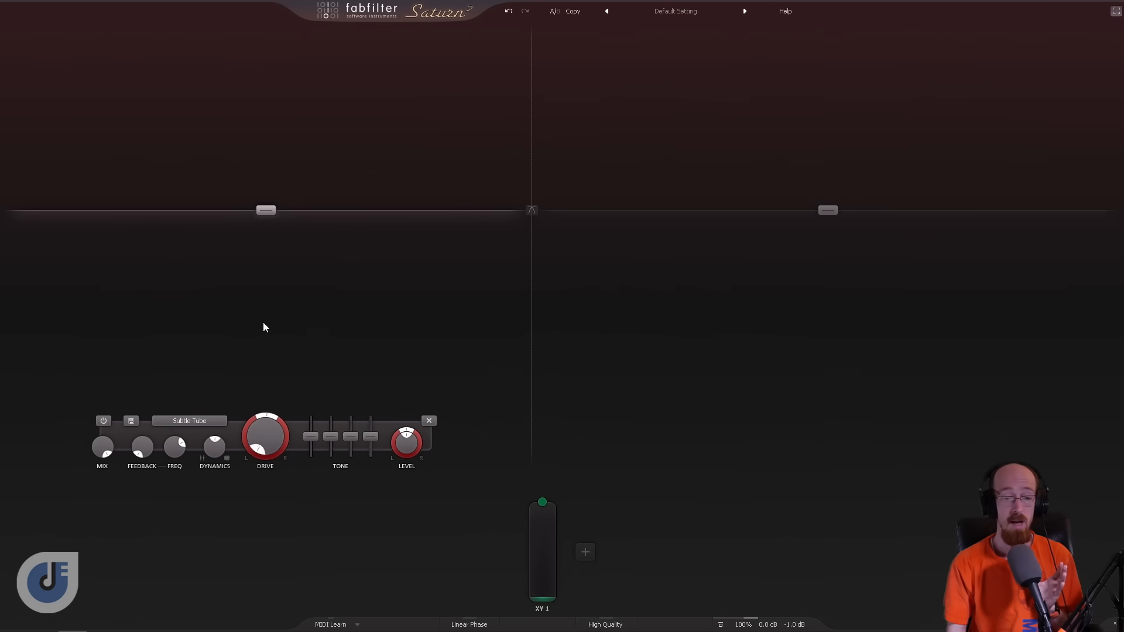
# Step: Check the High Quality processing options: Off, Good and Superb
pyautogui.click(607, 626)
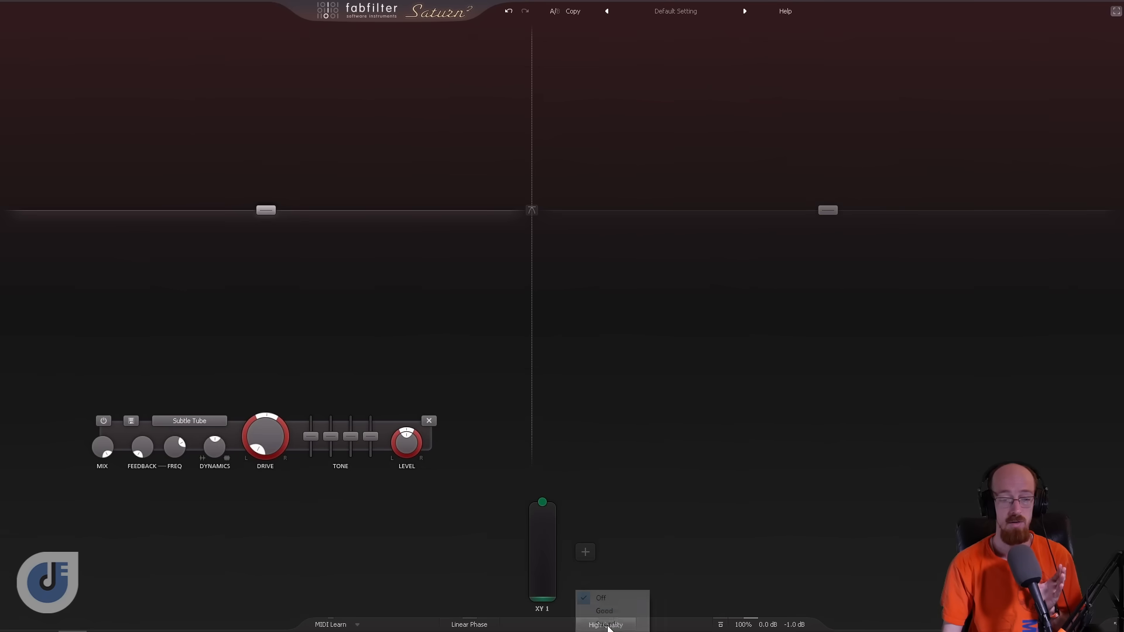
pyautogui.click(641, 570)
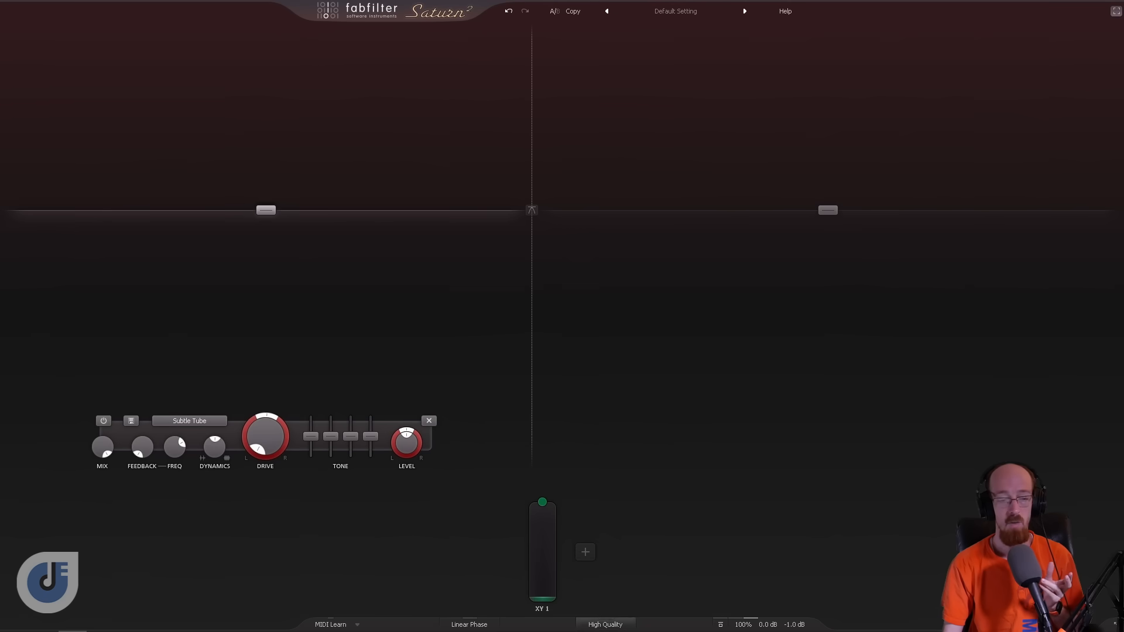
pyautogui.click(613, 628)
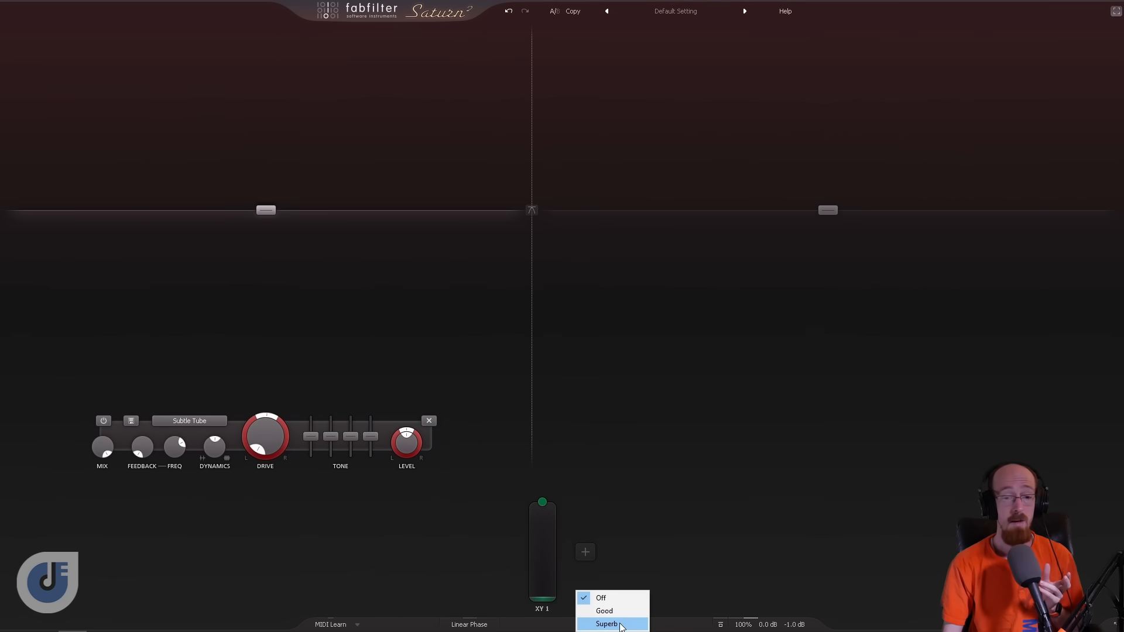
pyautogui.click(646, 485)
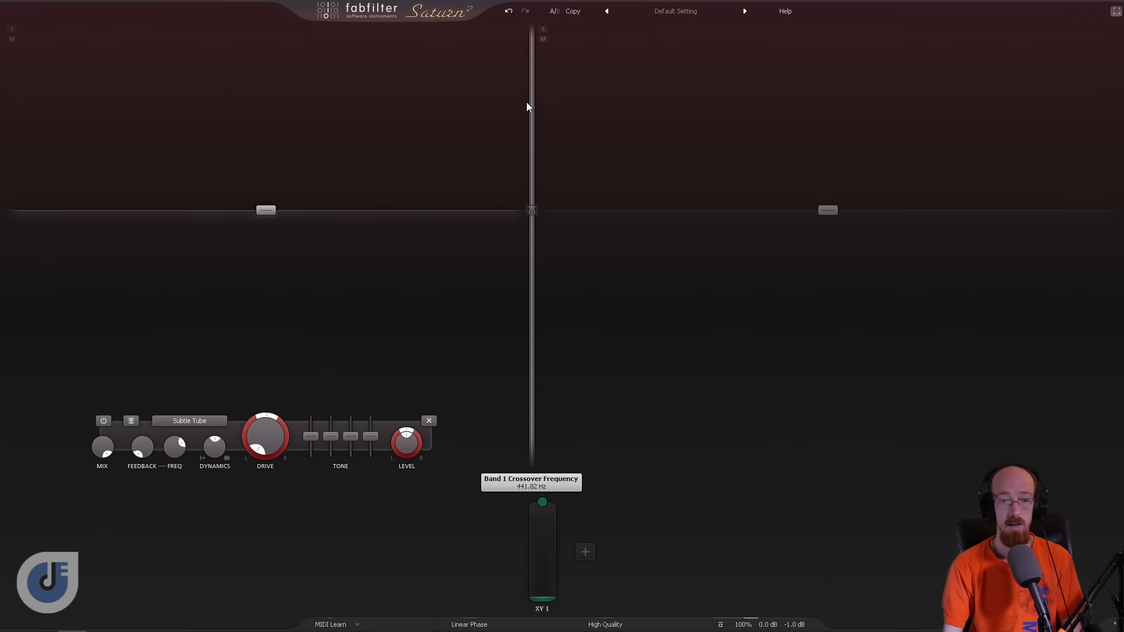
# Step: Move the crossover slightly lower in frequency and set band 2 to Clean Tube with about 68% drive
pyautogui.moveTo(532, 164); pyautogui.dragTo(505, 176)
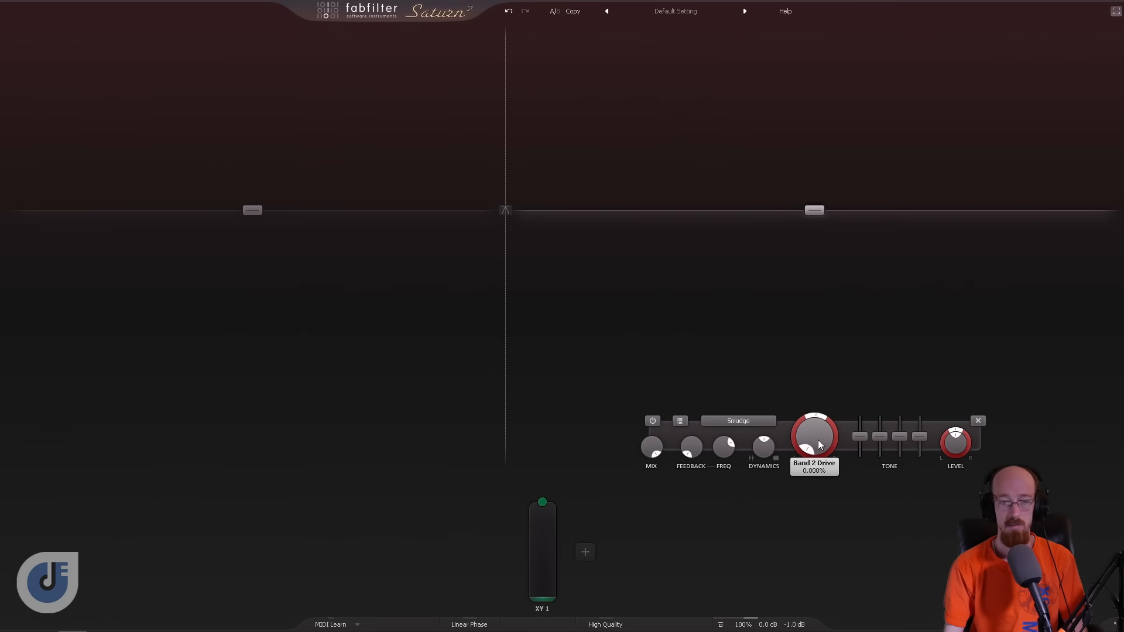
pyautogui.click(742, 419)
pyautogui.moveTo(744, 438)
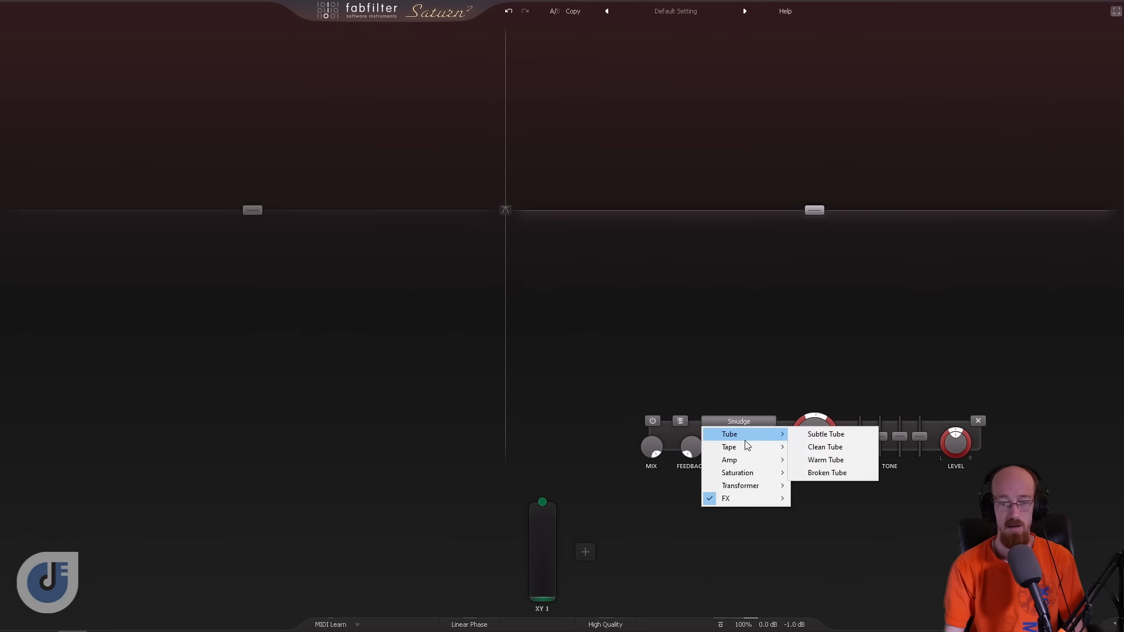
pyautogui.click(824, 448)
pyautogui.moveTo(818, 433); pyautogui.dragTo(821, 387)
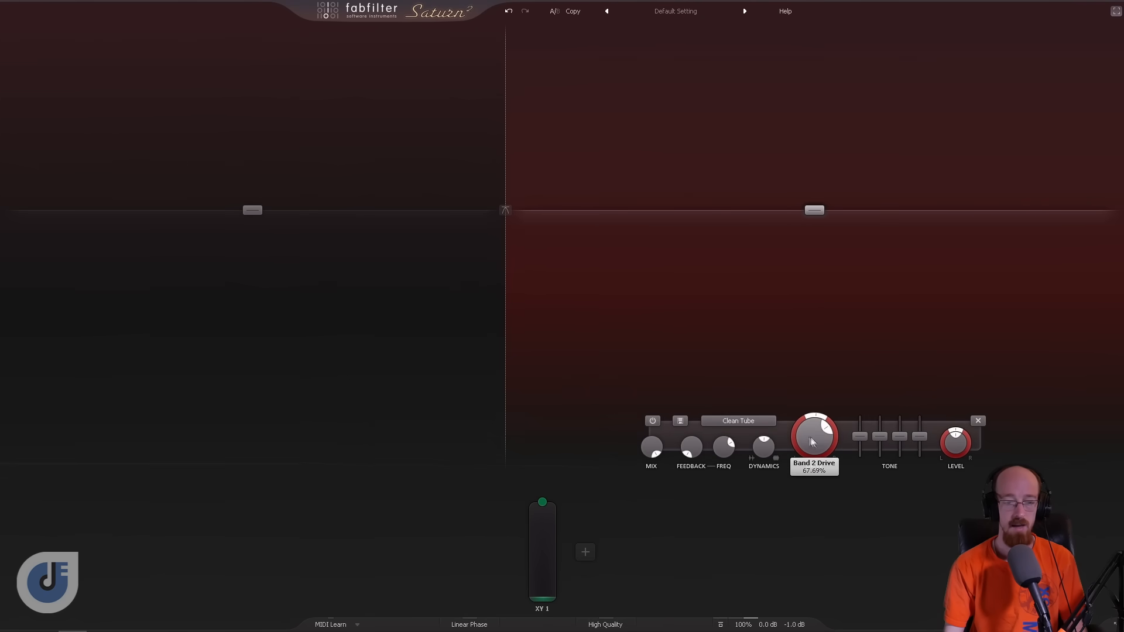
# Step: Assign the XY 1 slider to band 2's Mid and Treble tone controls and set the slider to about 0.60
pyautogui.moveTo(541, 502); pyautogui.dragTo(881, 438)
pyautogui.moveTo(543, 502); pyautogui.dragTo(920, 437)
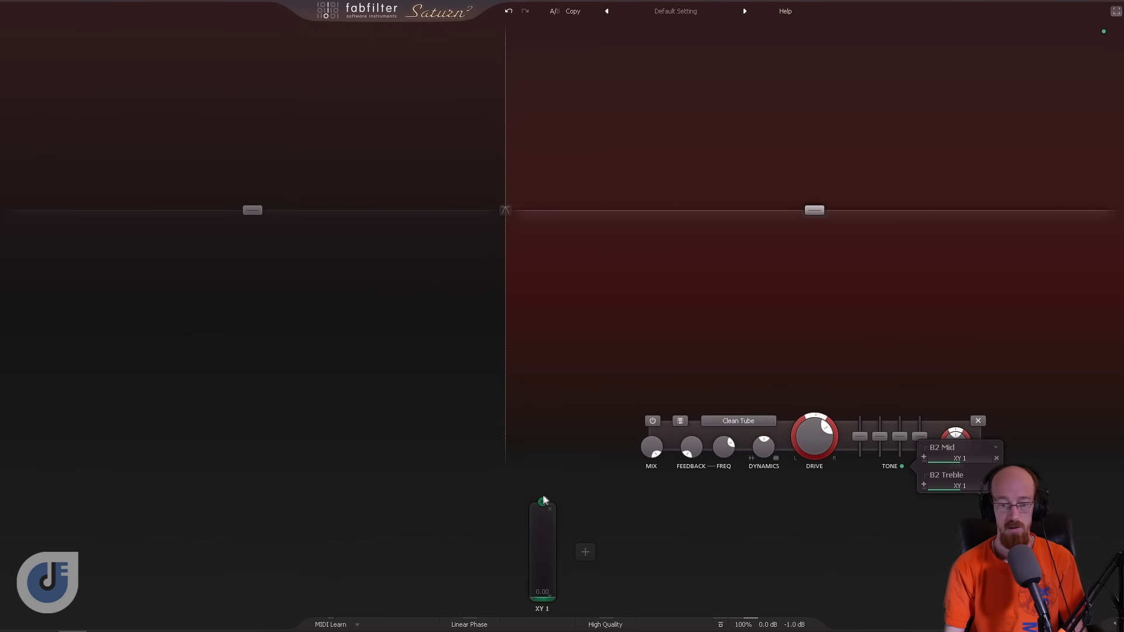
pyautogui.moveTo(543, 505)
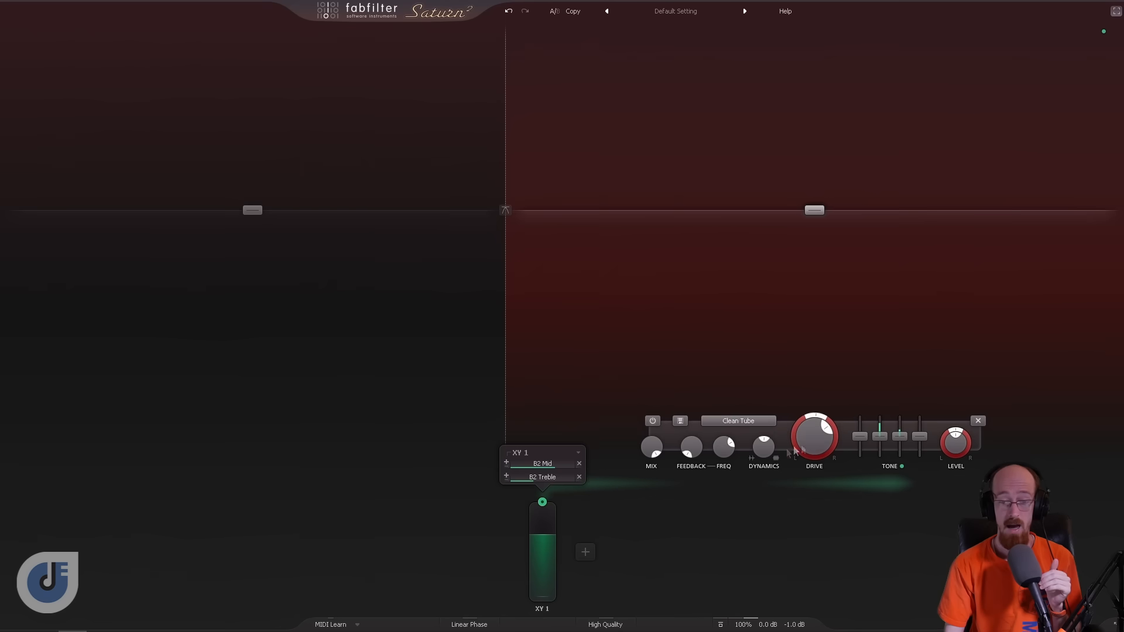
pyautogui.moveTo(816, 448)
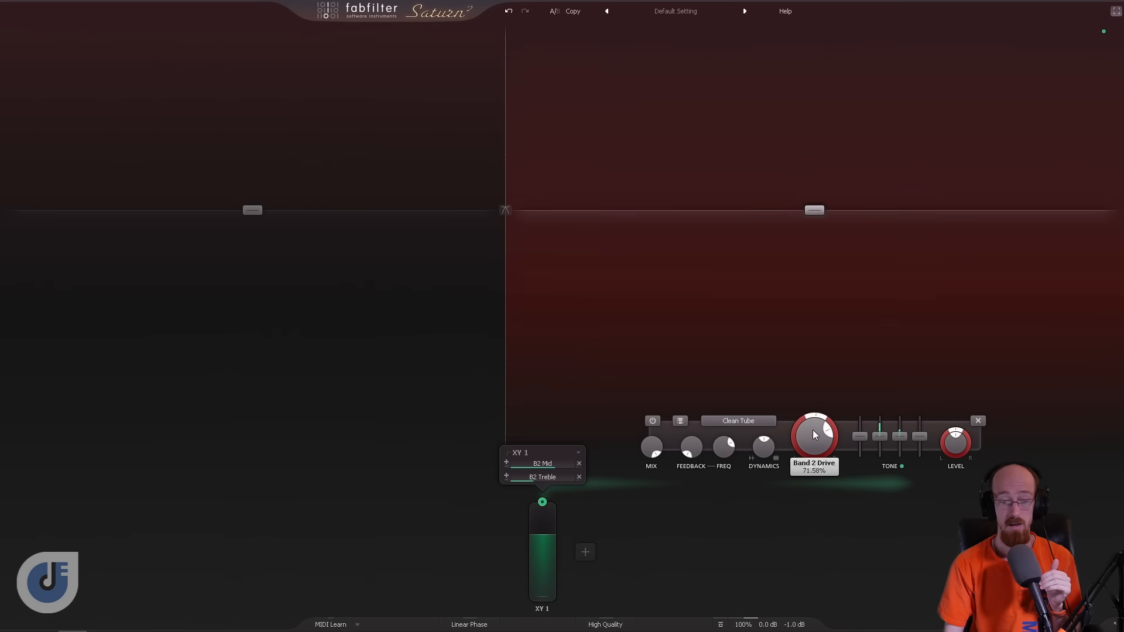
pyautogui.moveTo(546, 540); pyautogui.dragTo(541, 542)
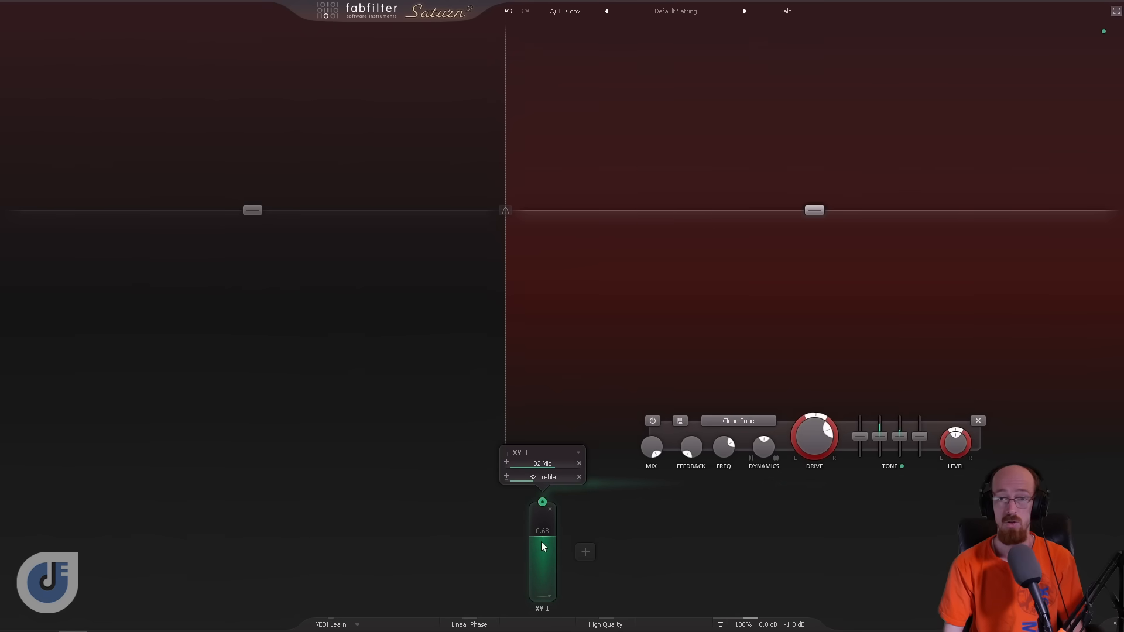
pyautogui.moveTo(884, 426)
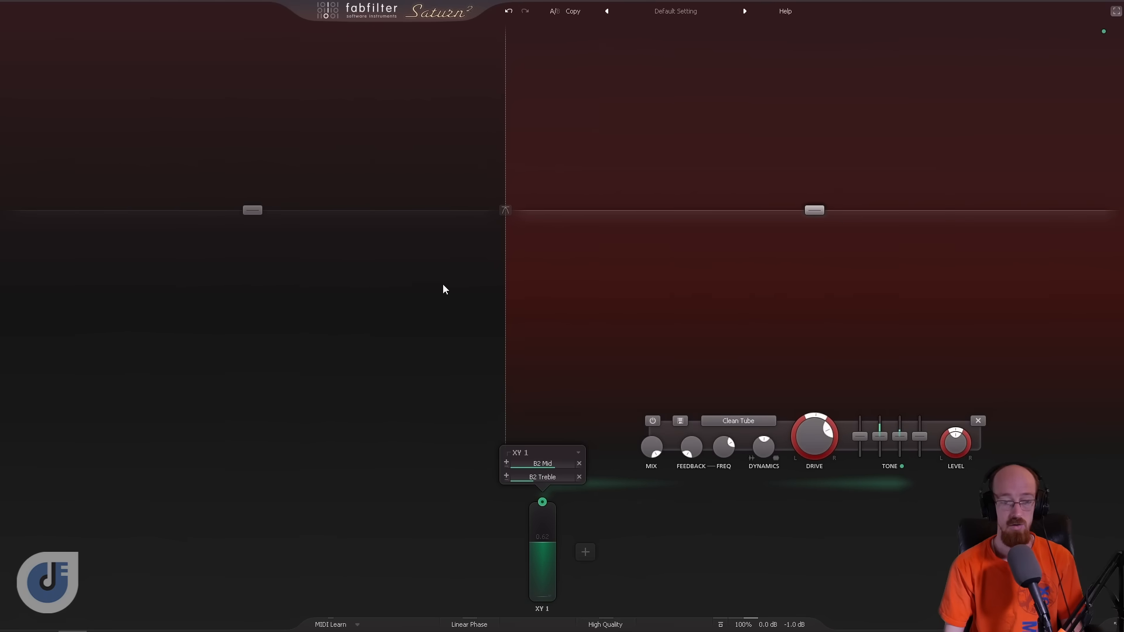
# Step: Assign the XY 1 slider to band 1's Mid tone as an inverted modulation with a level of about 0.04
pyautogui.click(343, 259)
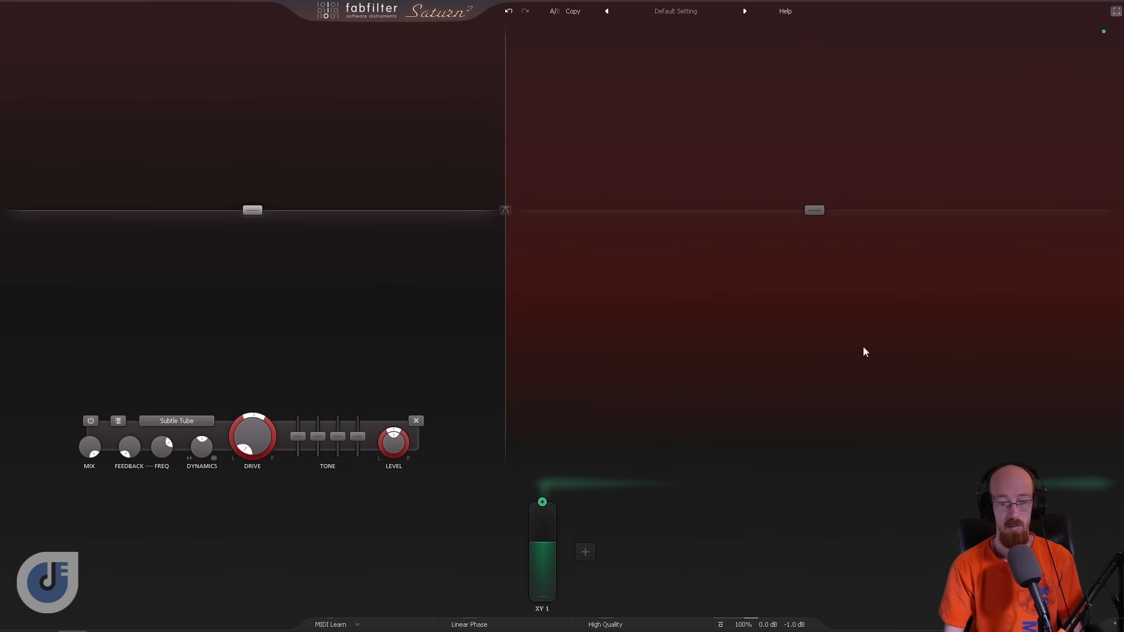
pyautogui.moveTo(542, 503); pyautogui.dragTo(316, 435)
pyautogui.moveTo(381, 448)
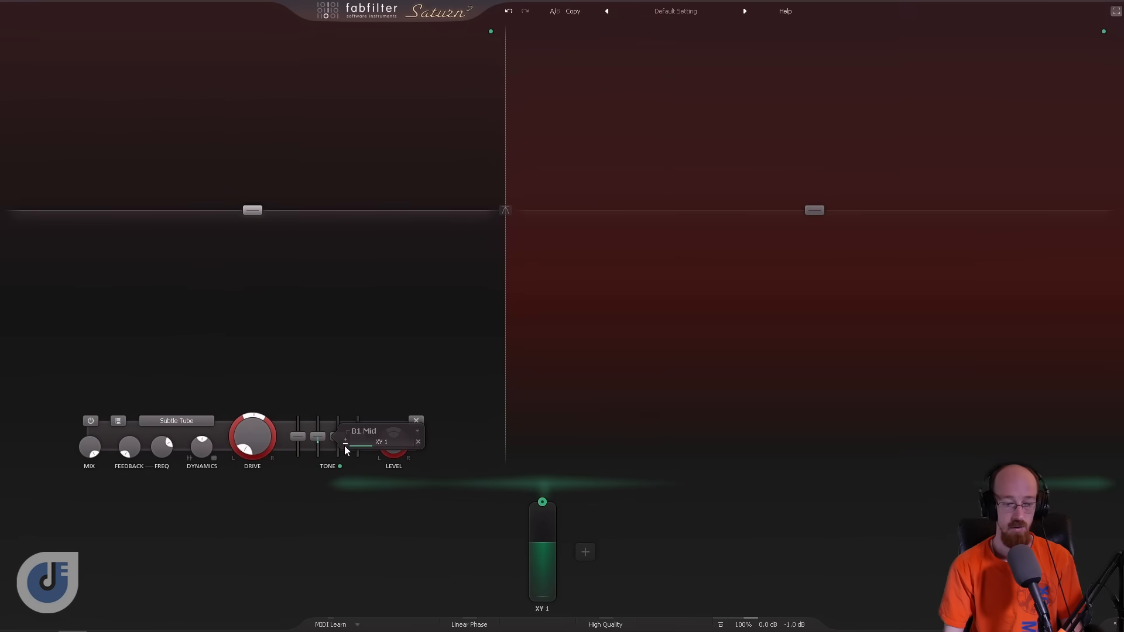
pyautogui.moveTo(371, 447); pyautogui.dragTo(363, 448)
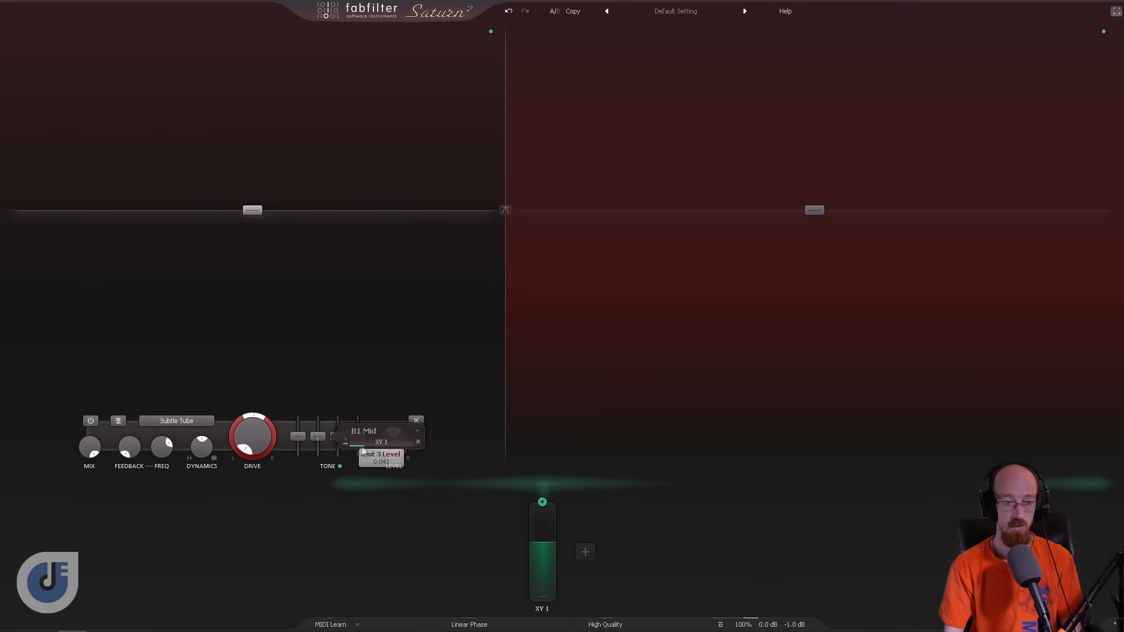
# Step: Sweep the XY 1 slider through its range and leave it at about 0.74
pyautogui.moveTo(552, 542)
pyautogui.mouseDown()
pyautogui.moveTo(550, 587)
pyautogui.moveTo(552, 515)
pyautogui.moveTo(550, 542)
pyautogui.mouseUp()
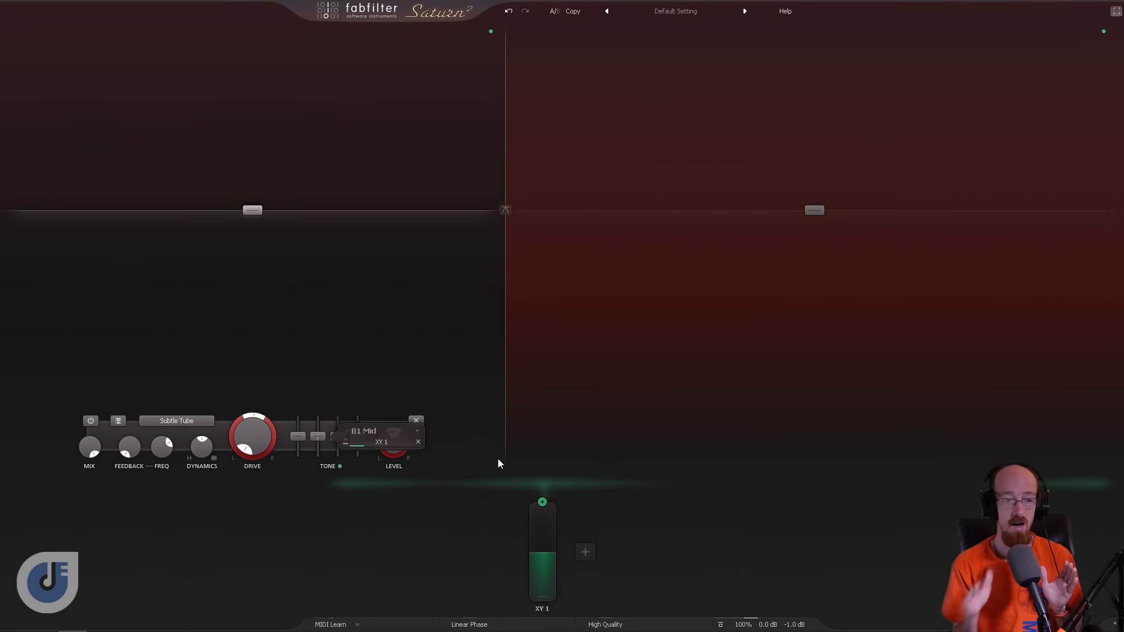
pyautogui.moveTo(545, 566); pyautogui.dragTo(544, 532)
pyautogui.click(547, 597)
pyautogui.click(541, 592)
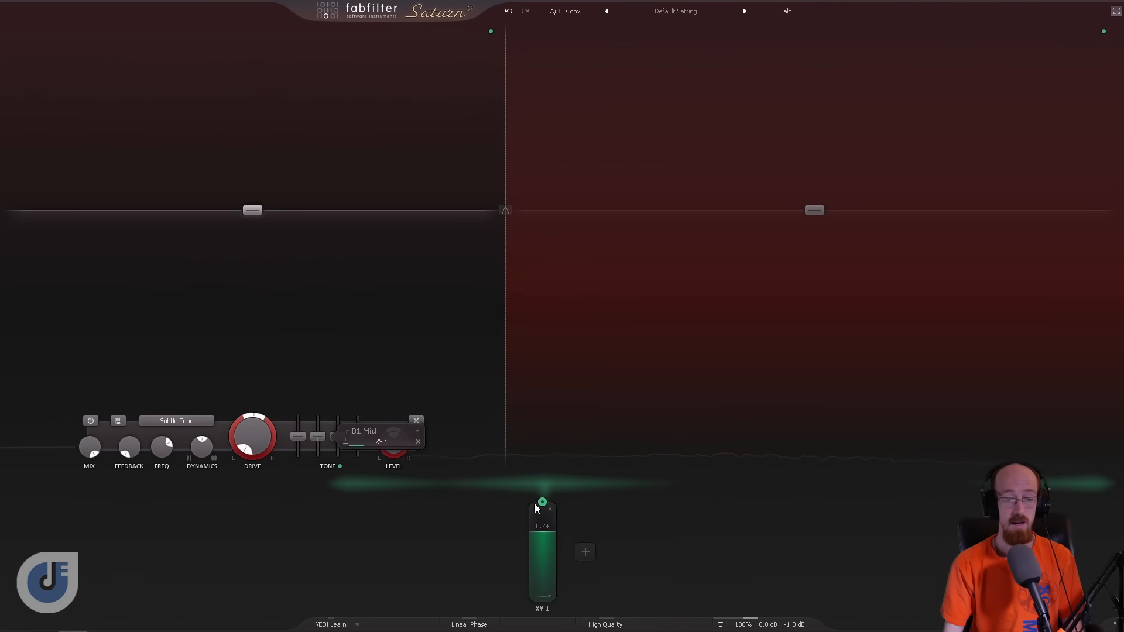
# Step: Add an XY controller and map its horizontal axis to the input gain and, inverted, to the output gain
pyautogui.click(585, 553)
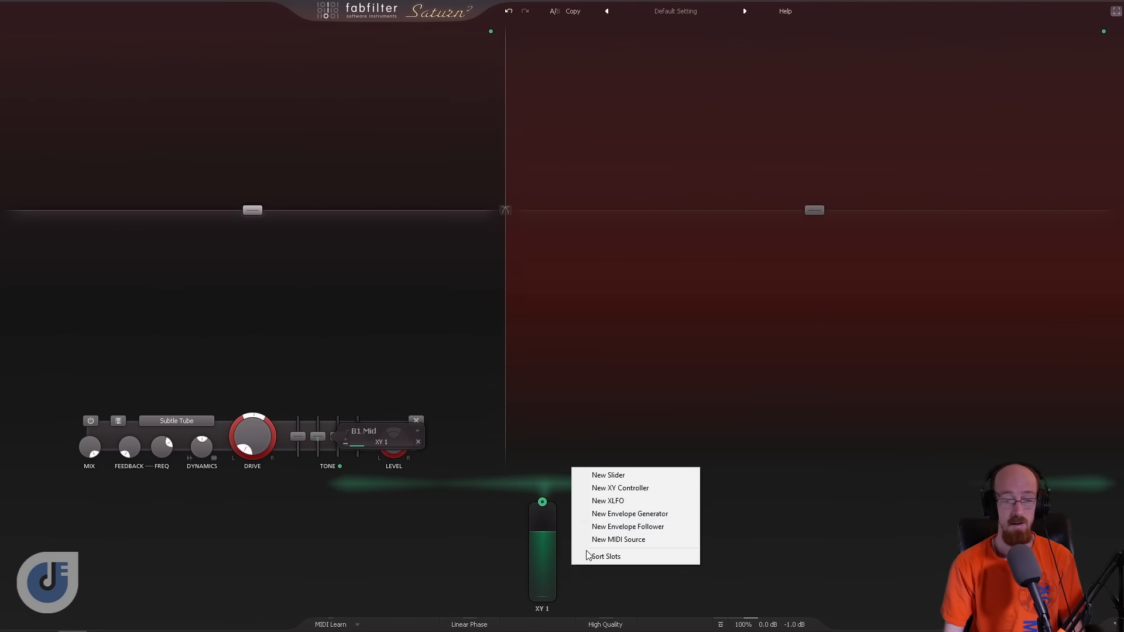
pyautogui.click(624, 490)
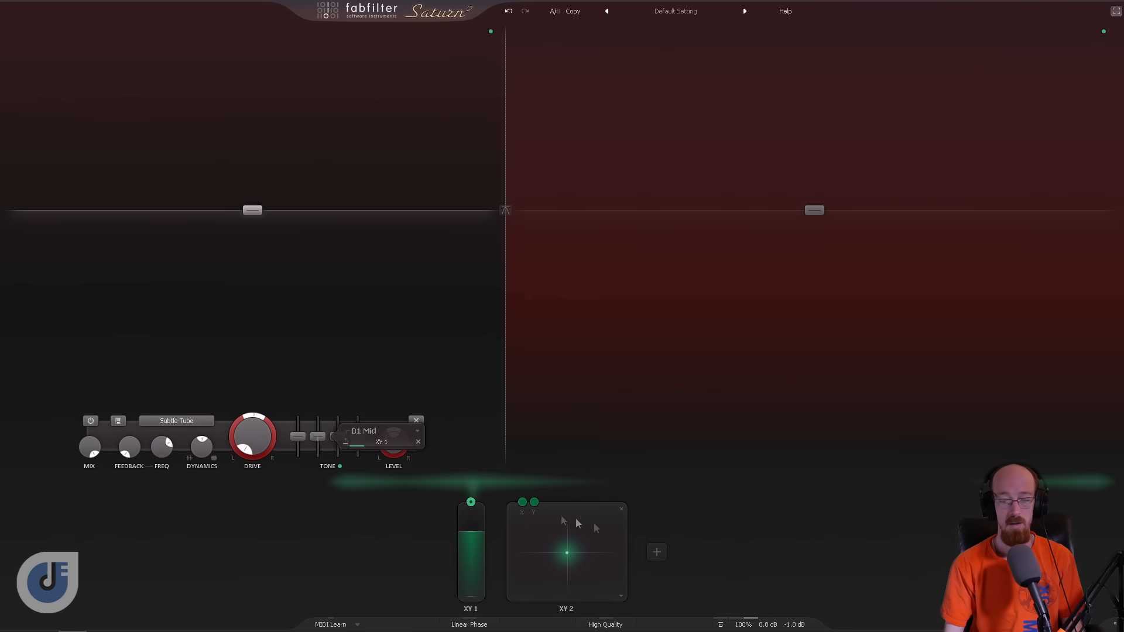
pyautogui.moveTo(760, 629)
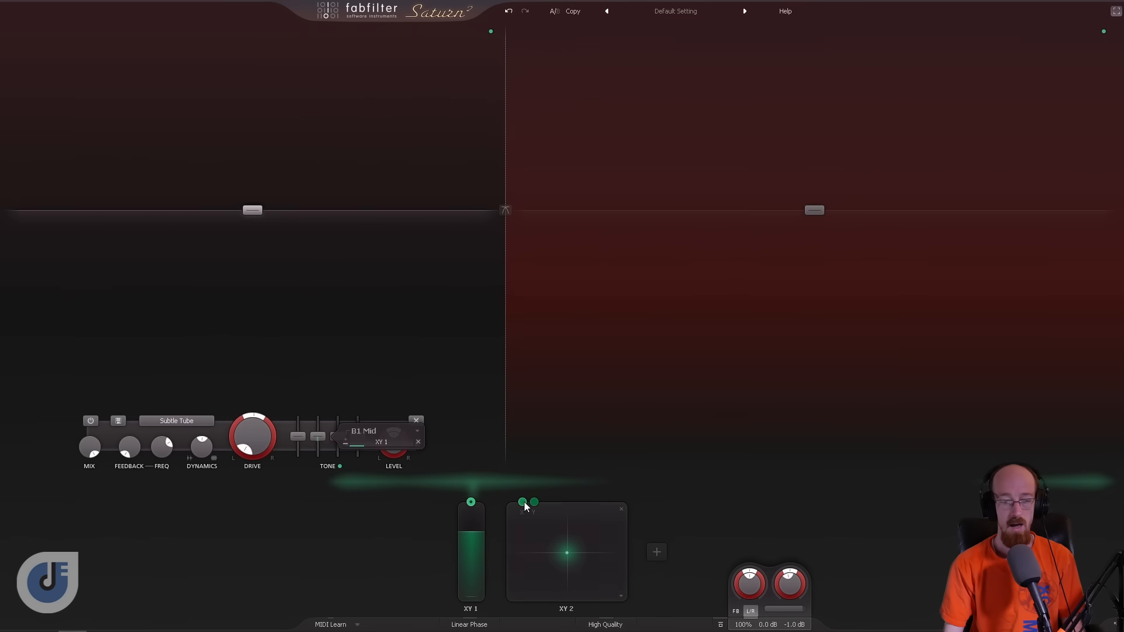
pyautogui.moveTo(524, 506); pyautogui.dragTo(750, 585)
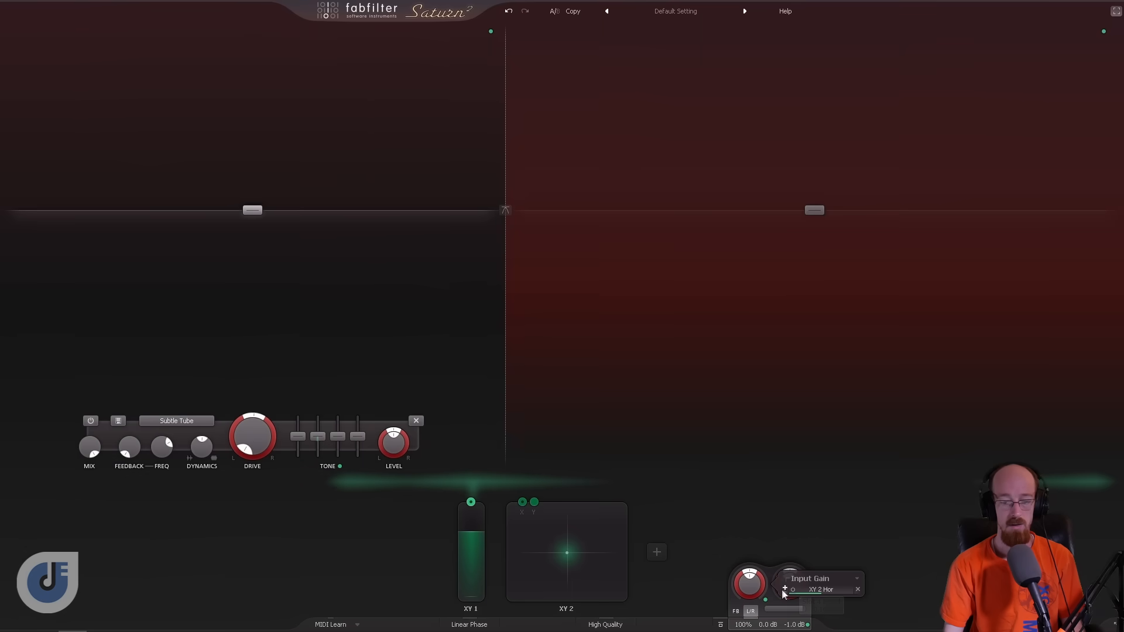
pyautogui.moveTo(524, 505); pyautogui.dragTo(790, 583)
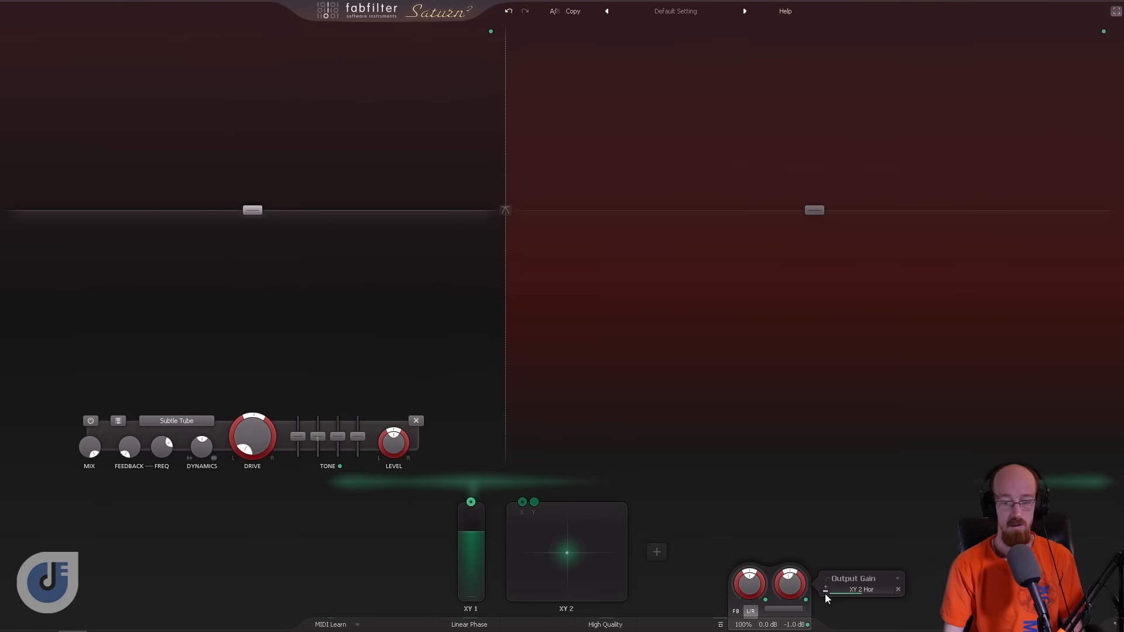
# Step: Move the XY 2 point back and forth along its horizontal axis, leaving it slightly left of the pad's centre
pyautogui.moveTo(559, 554); pyautogui.dragTo(585, 556)
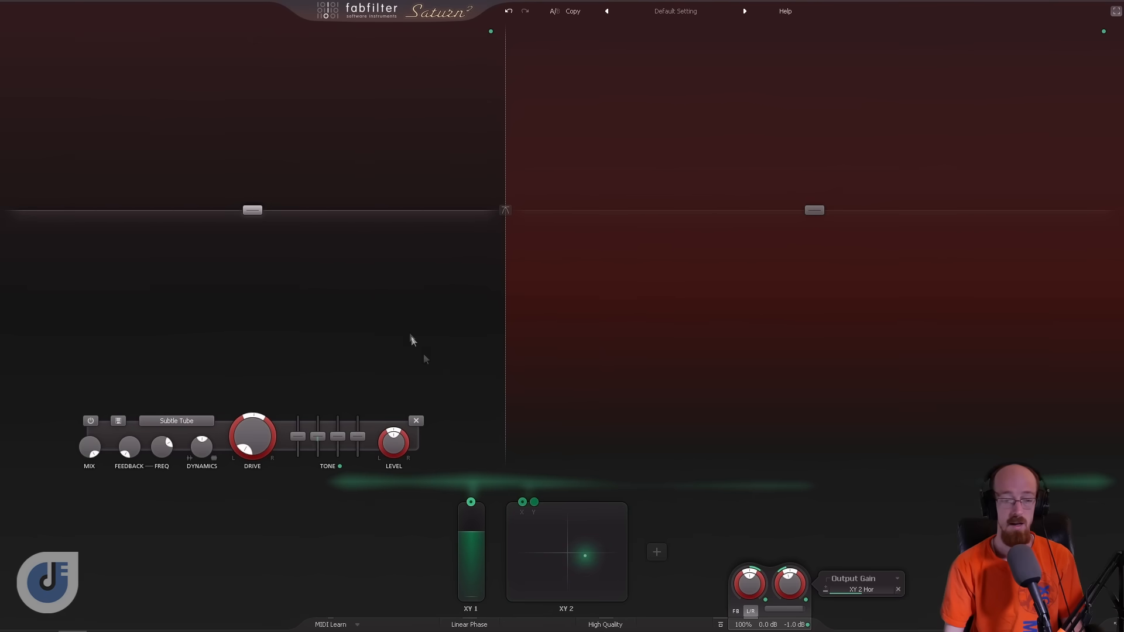
pyautogui.moveTo(572, 557); pyautogui.dragTo(556, 560)
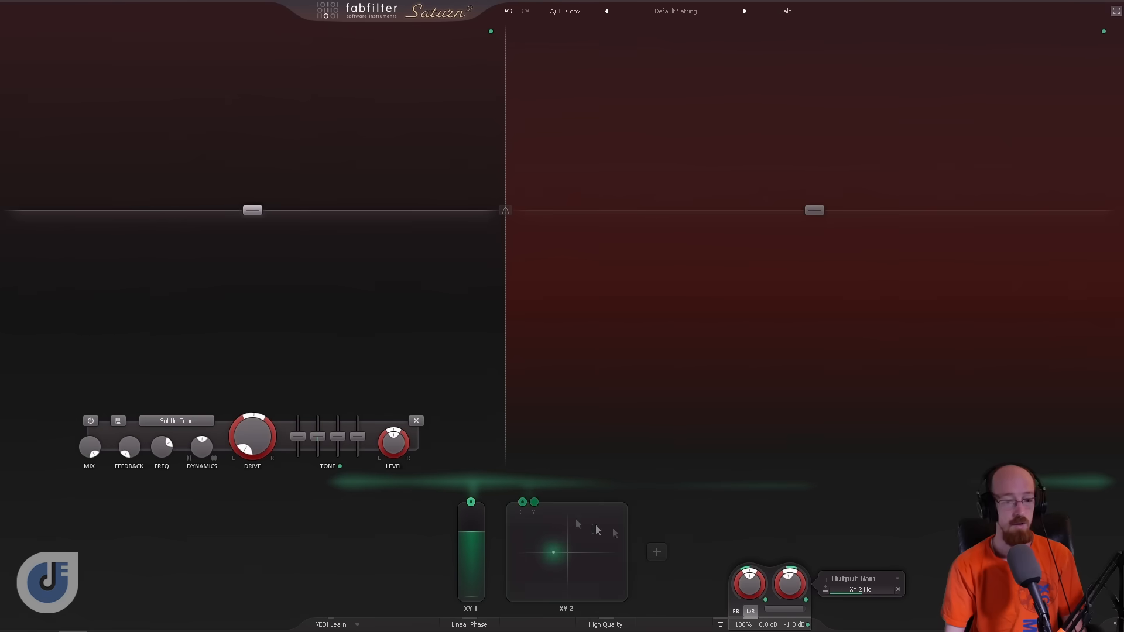
pyautogui.moveTo(548, 546)
pyautogui.mouseDown()
pyautogui.moveTo(520, 555)
pyautogui.moveTo(560, 554)
pyautogui.mouseUp()
# Step: Raise band 2's drive to about 78%
pyautogui.click(535, 427)
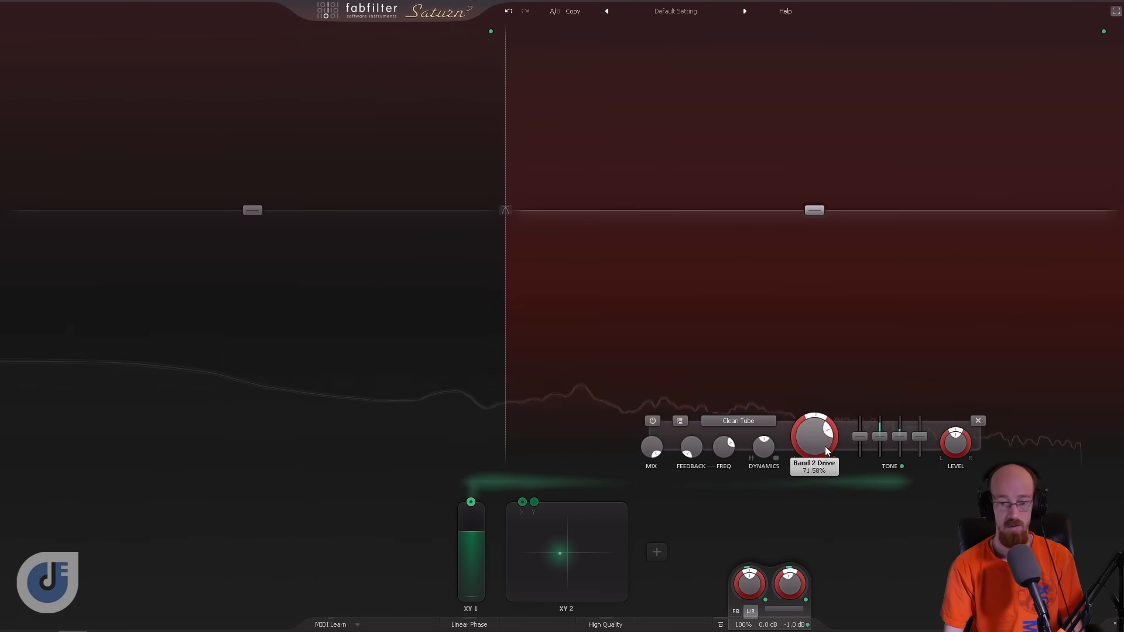
pyautogui.doubleClick(820, 431)
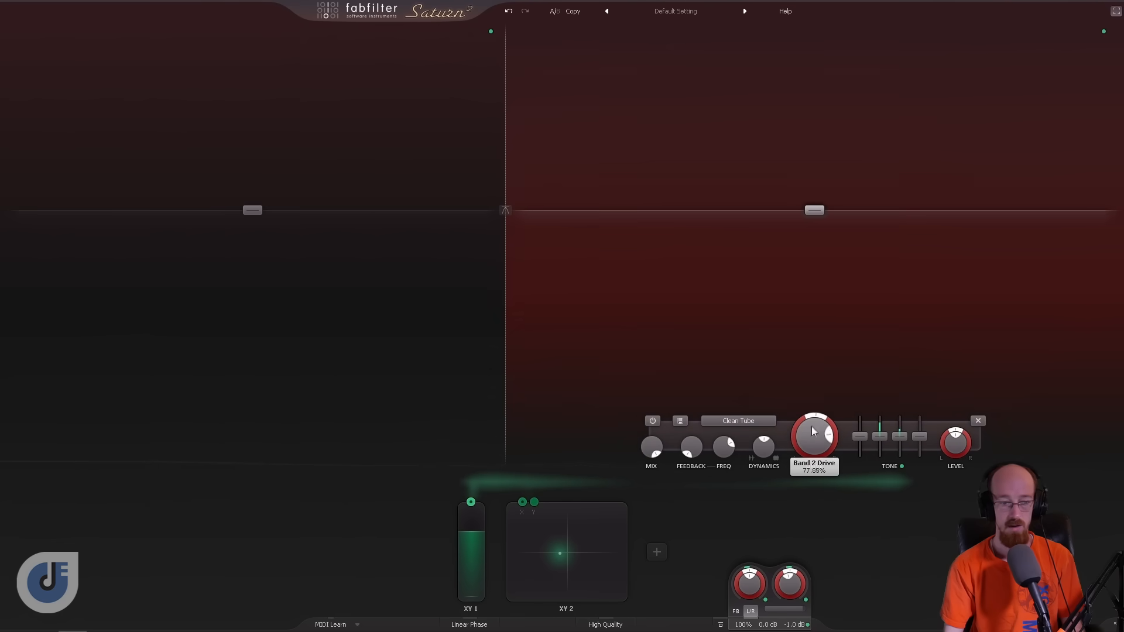
# Step: Set band 1 to Clean Tape with about 80% drive and move the XY 2 point to the pad's far right
pyautogui.click(310, 323)
pyautogui.click(175, 421)
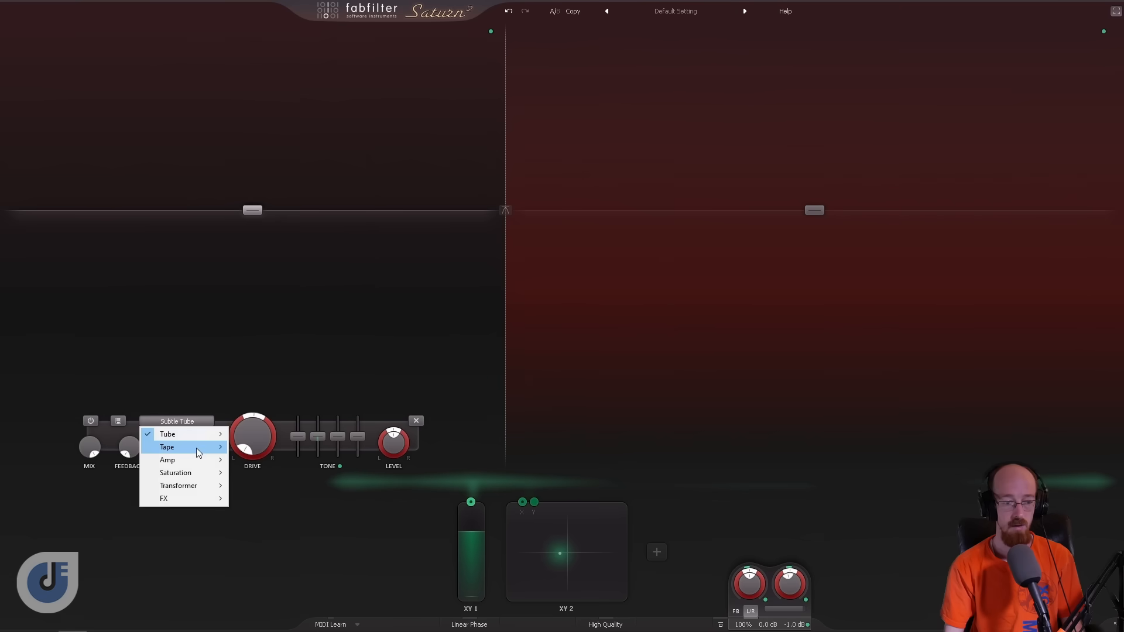
pyautogui.moveTo(197, 448)
pyautogui.click(262, 460)
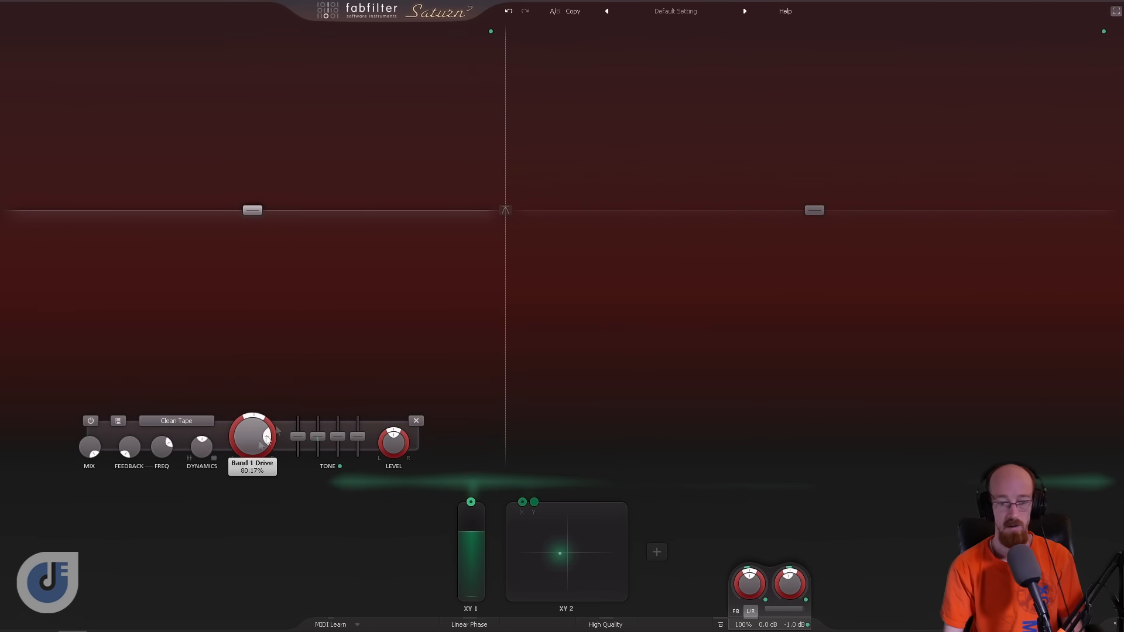
pyautogui.moveTo(559, 552); pyautogui.dragTo(623, 557)
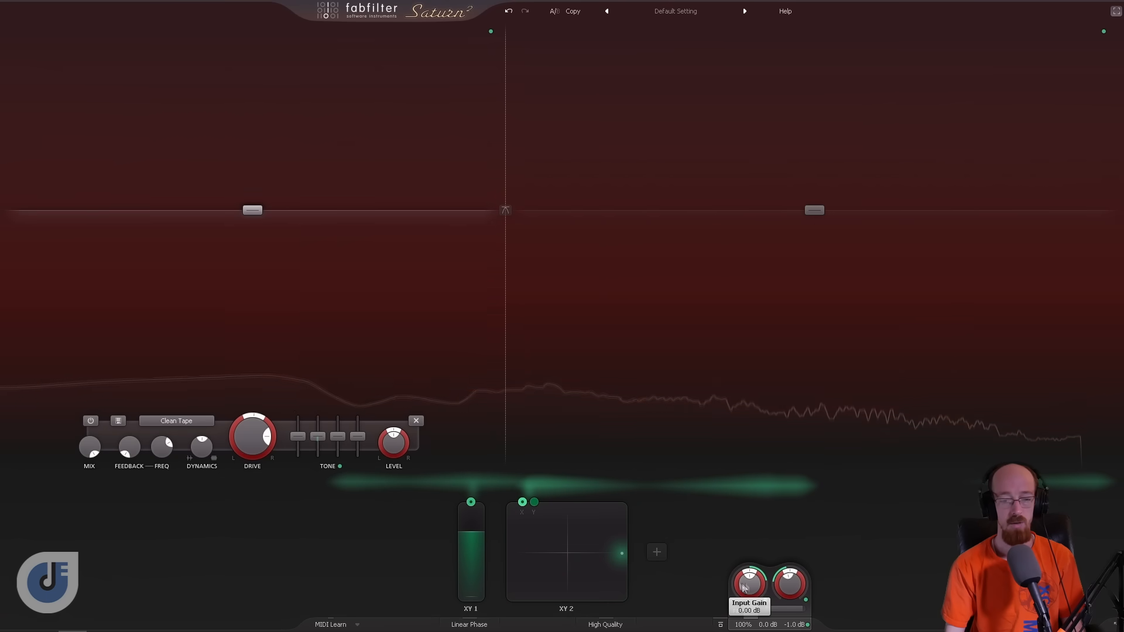
# Step: Move the XY 2 point into the pad's left half and check how its horizontal axis drives the input and output gain
pyautogui.moveTo(789, 586)
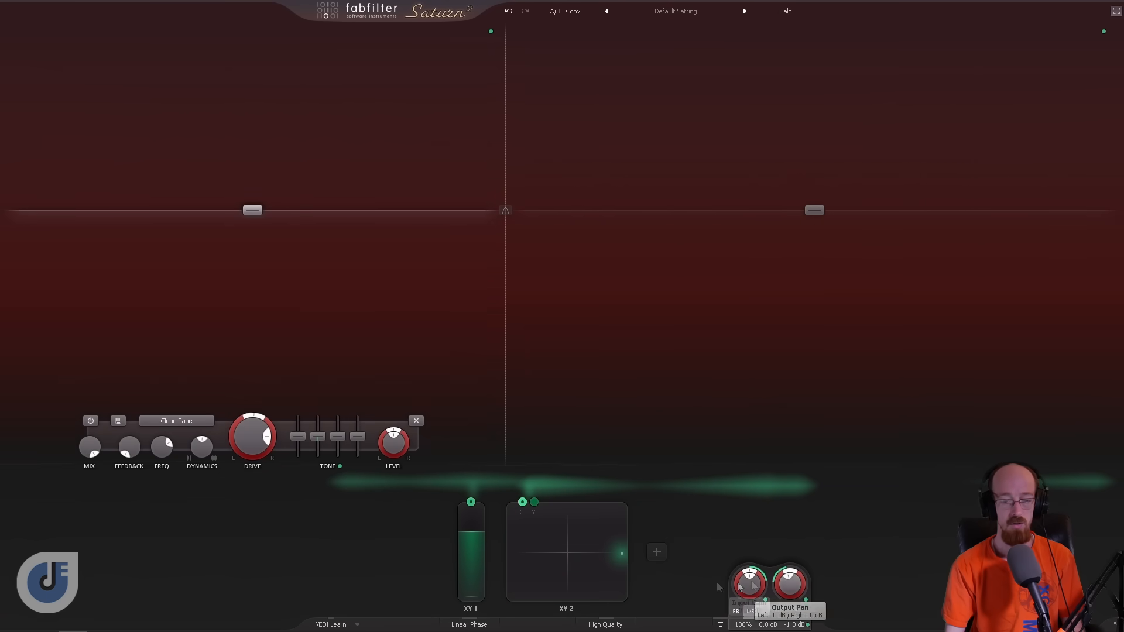
pyautogui.moveTo(620, 557); pyautogui.dragTo(534, 549)
pyautogui.moveTo(747, 601)
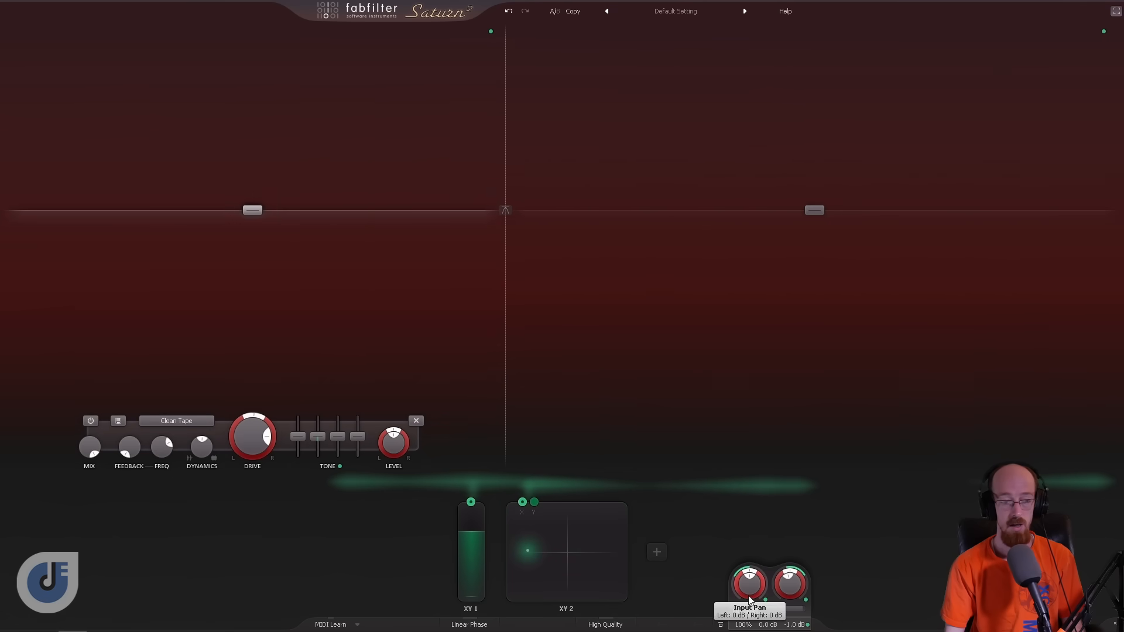
pyautogui.moveTo(262, 448)
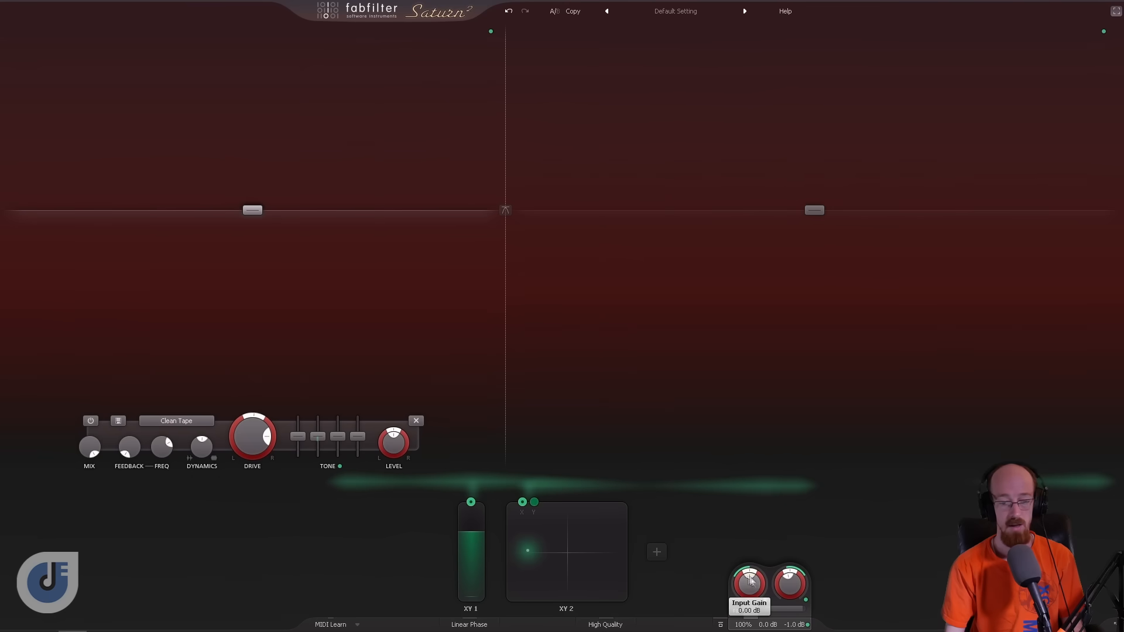
pyautogui.moveTo(525, 509)
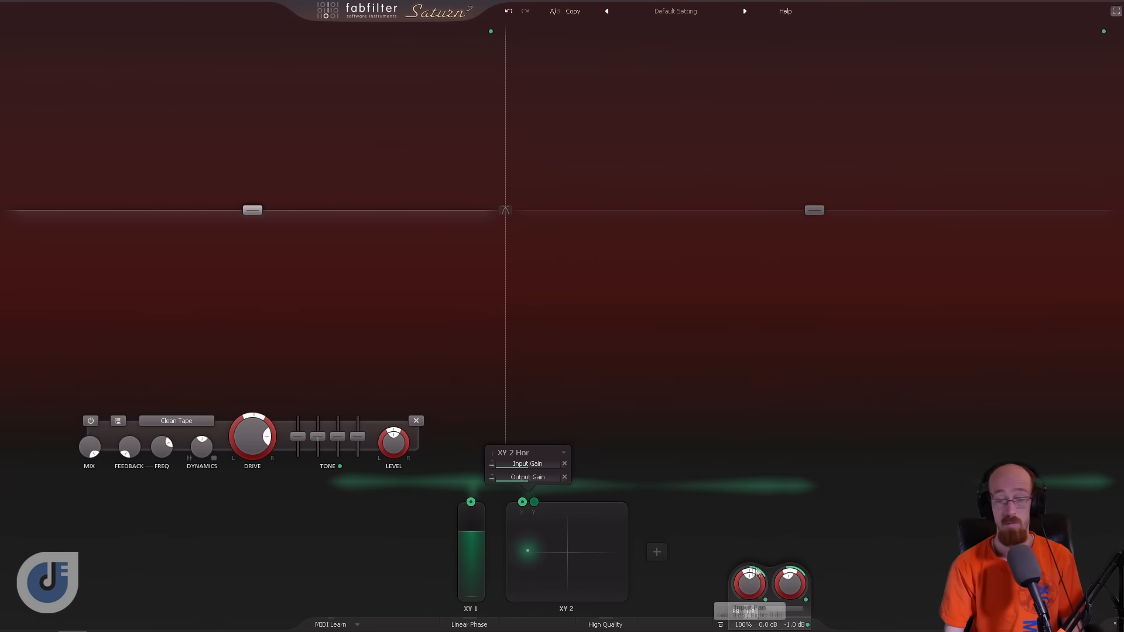
pyautogui.moveTo(531, 484)
pyautogui.moveTo(526, 550); pyautogui.dragTo(510, 550)
pyautogui.click(492, 480)
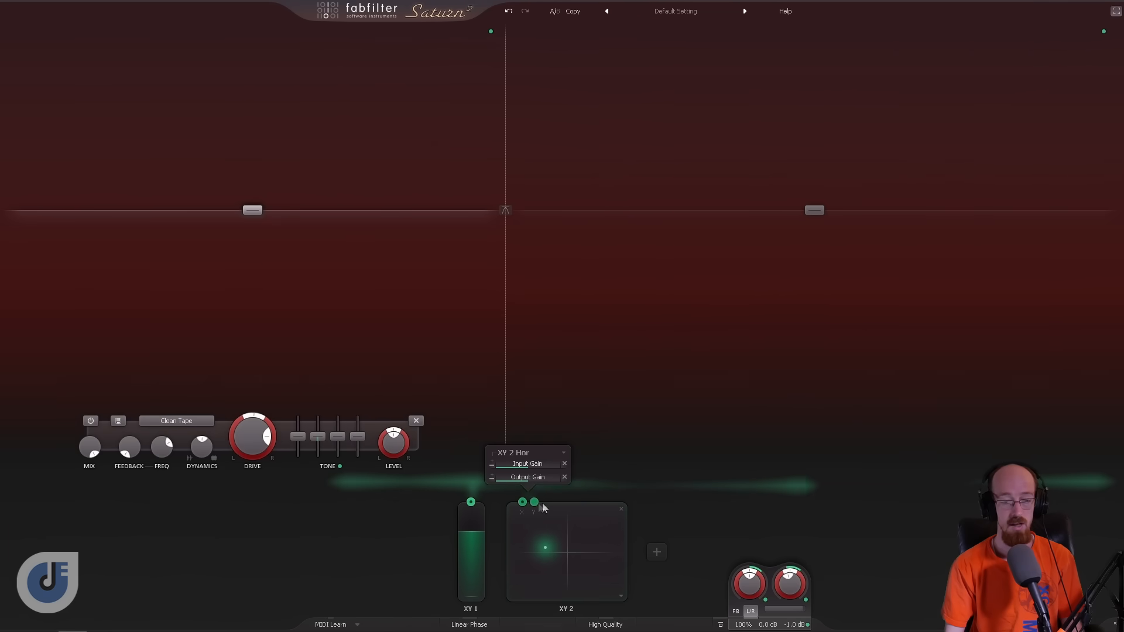
# Step: Map XY 2's vertical axis to band 1's drive and, inverted, to band 2's drive, and move the point to the pad's centre
pyautogui.moveTo(534, 502); pyautogui.dragTo(546, 505)
pyautogui.moveTo(644, 447); pyautogui.dragTo(261, 445)
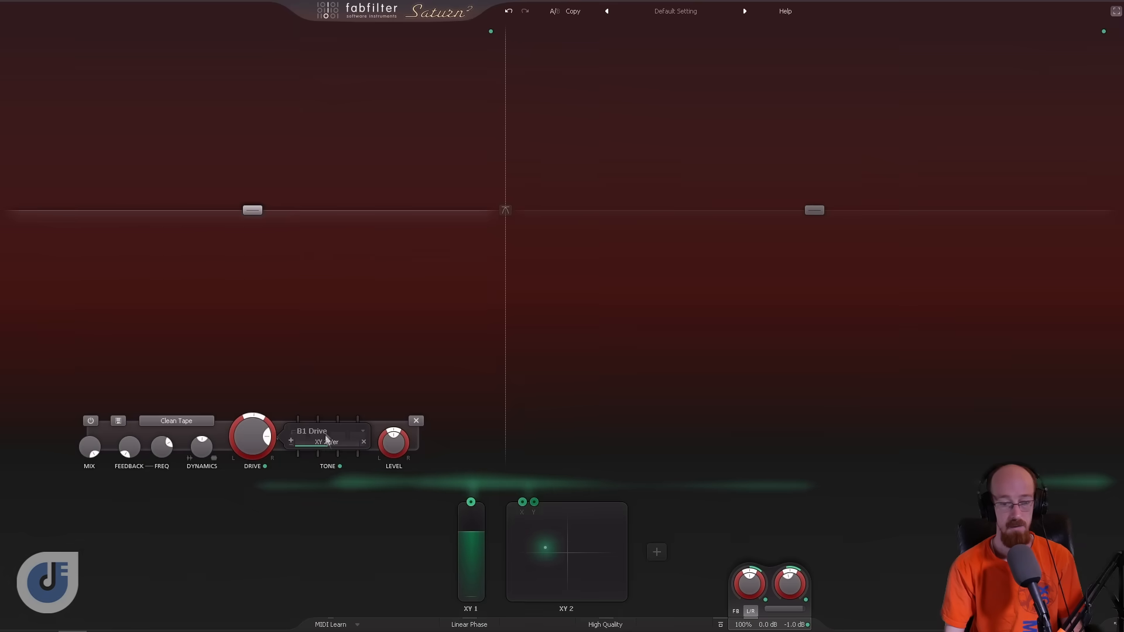
pyautogui.moveTo(536, 502); pyautogui.dragTo(820, 448)
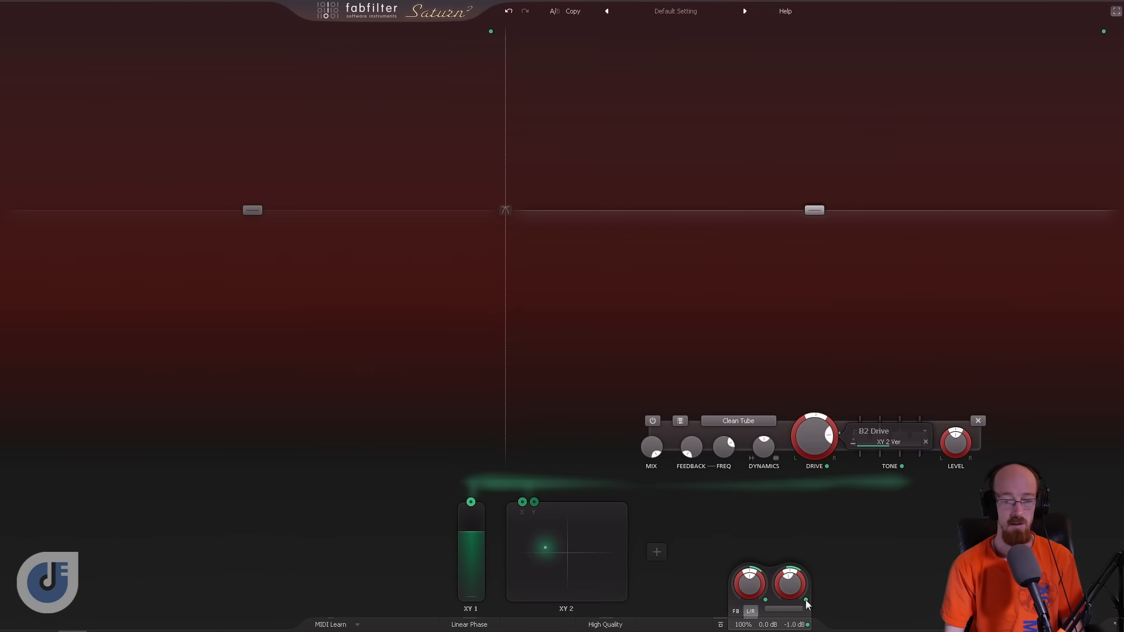
pyautogui.moveTo(807, 603)
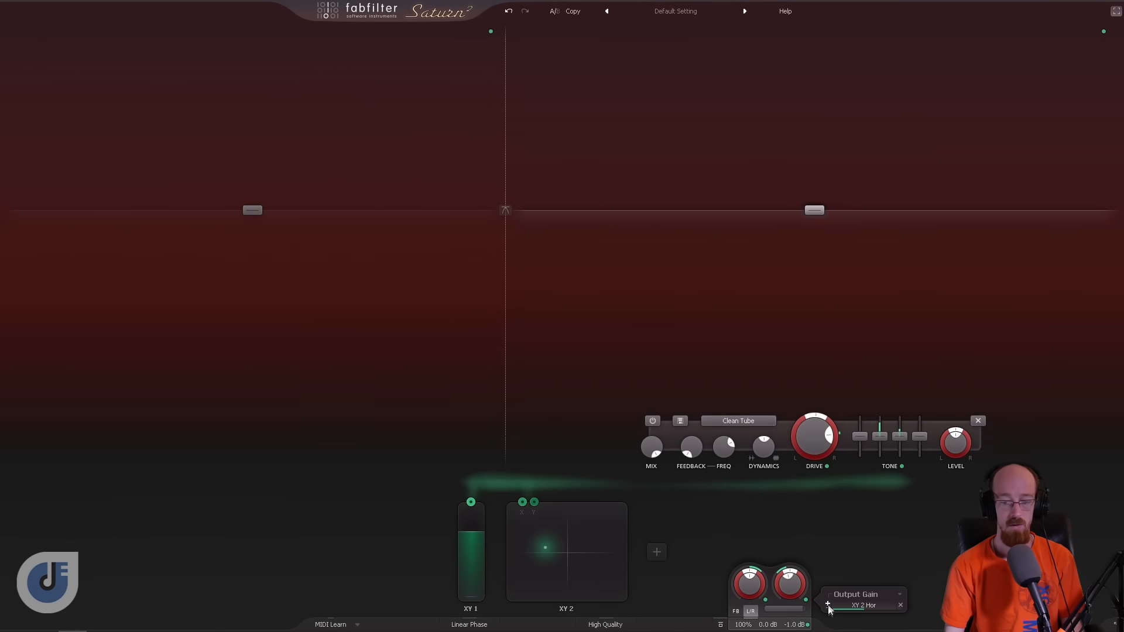
pyautogui.moveTo(543, 551)
pyautogui.mouseDown()
pyautogui.moveTo(521, 549)
pyautogui.moveTo(603, 553)
pyautogui.moveTo(599, 511)
pyautogui.moveTo(596, 598)
pyautogui.moveTo(565, 550)
pyautogui.mouseUp()
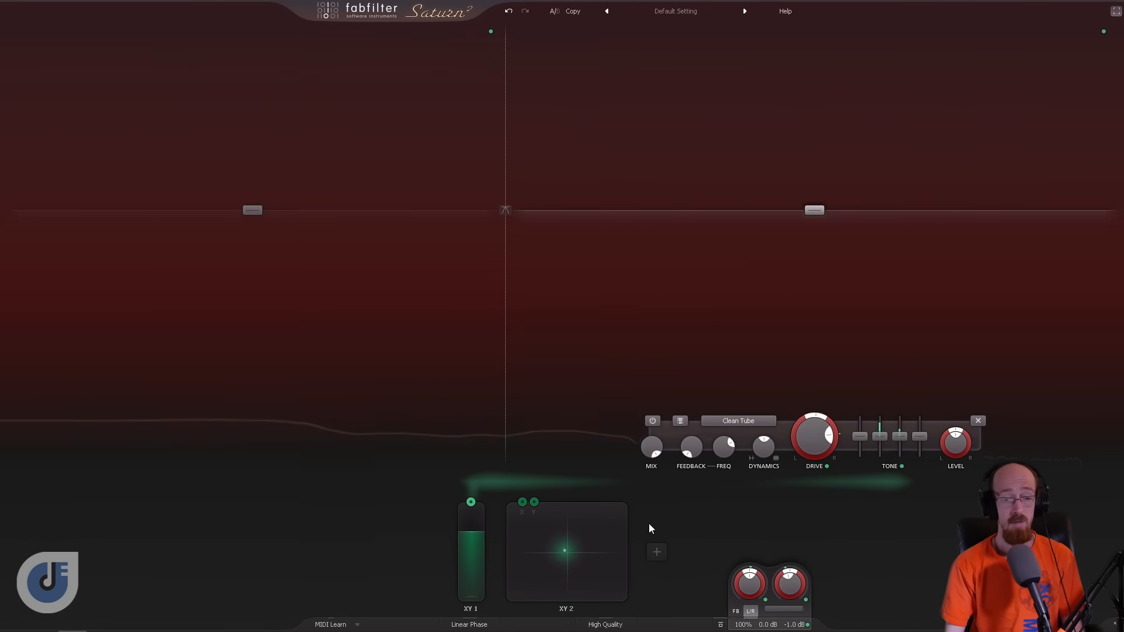
# Step: Add an XLFO and map it to the crossover frequency between bands 1 and 2
pyautogui.click(656, 552)
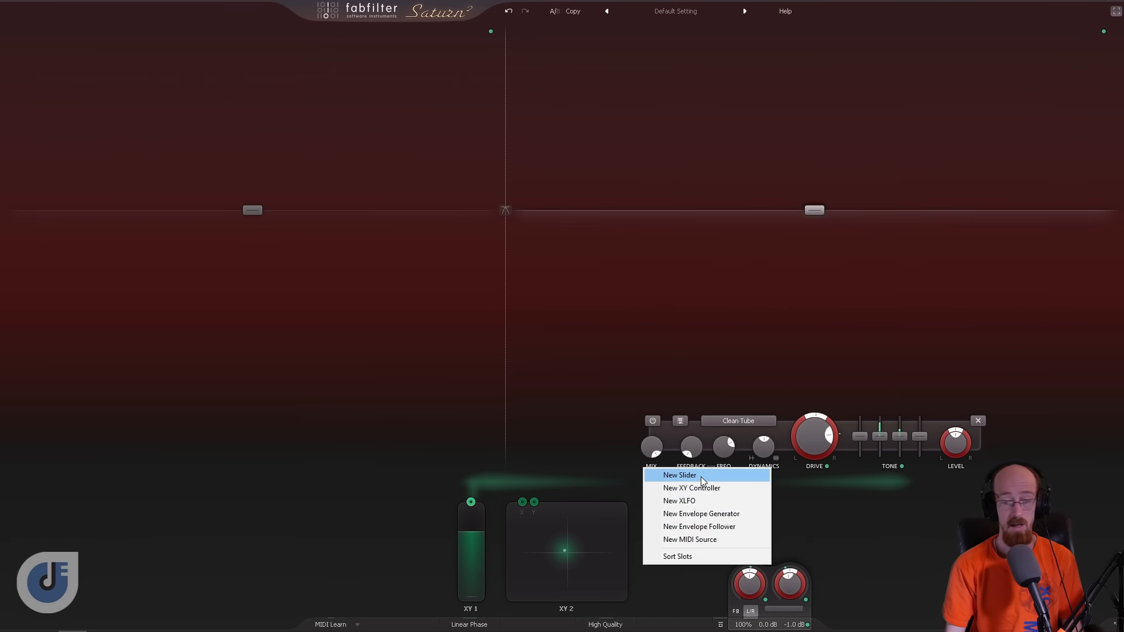
pyautogui.click(710, 502)
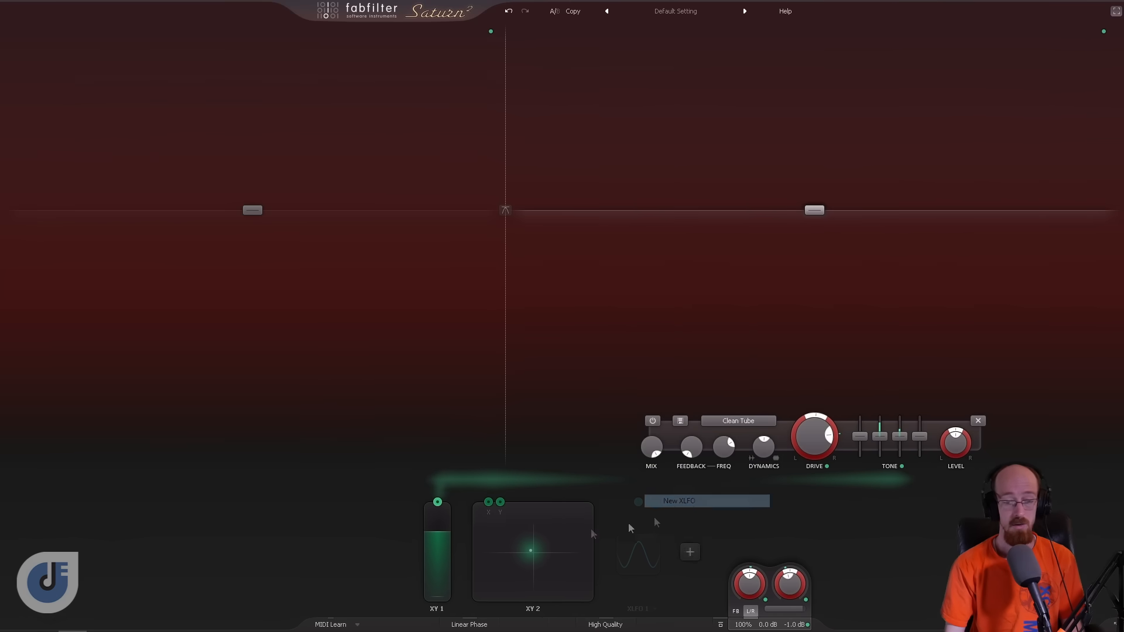
pyautogui.moveTo(639, 506); pyautogui.dragTo(509, 243)
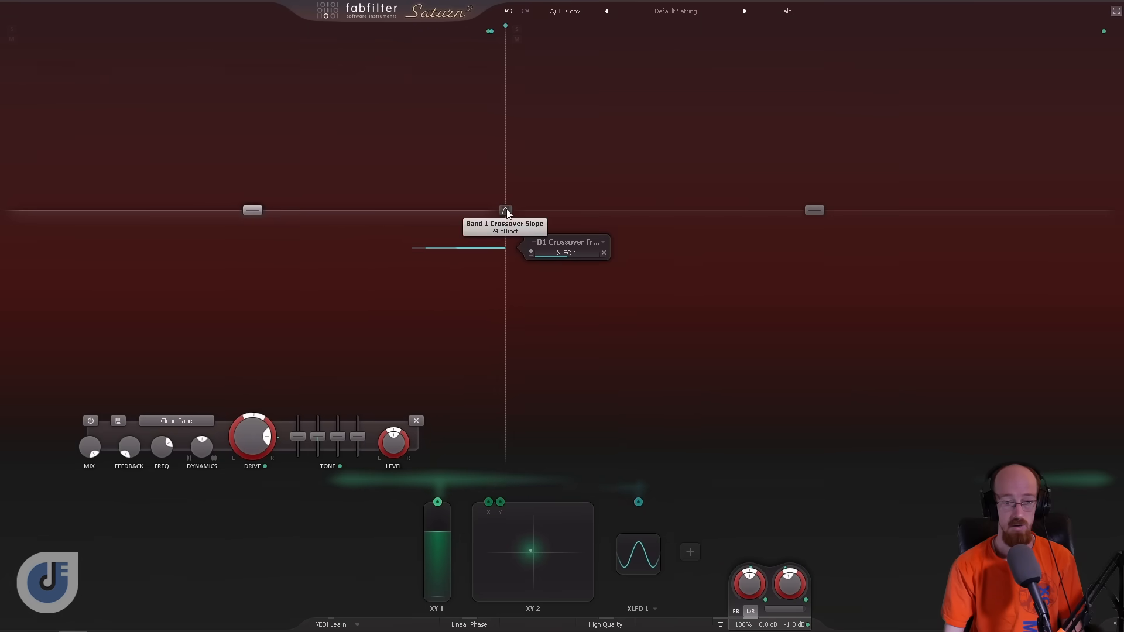
# Step: Set band 2's style to the Smudge effect and turn its drive down low
pyautogui.click(760, 364)
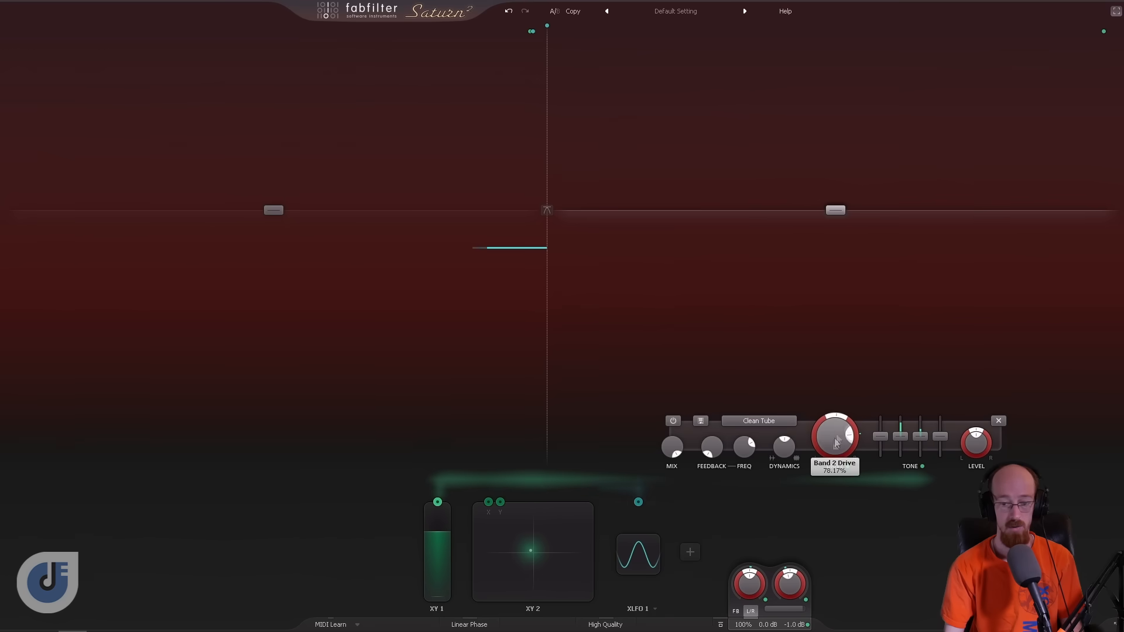
pyautogui.click(773, 424)
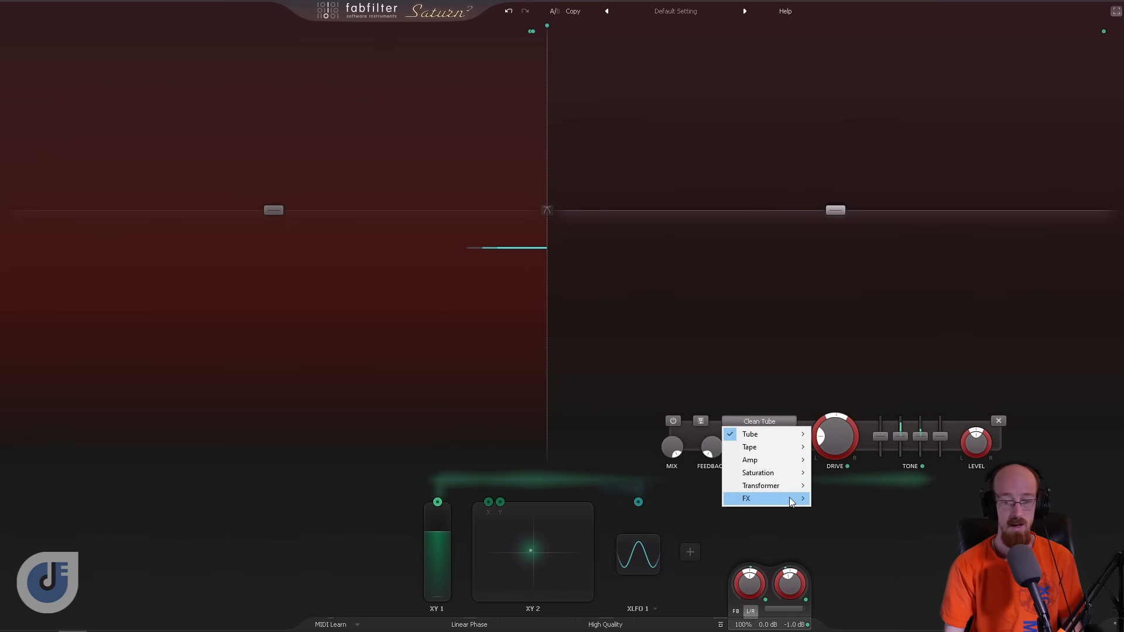
pyautogui.moveTo(793, 499)
pyautogui.click(853, 503)
pyautogui.moveTo(840, 442)
pyautogui.moveTo(840, 439); pyautogui.dragTo(833, 451)
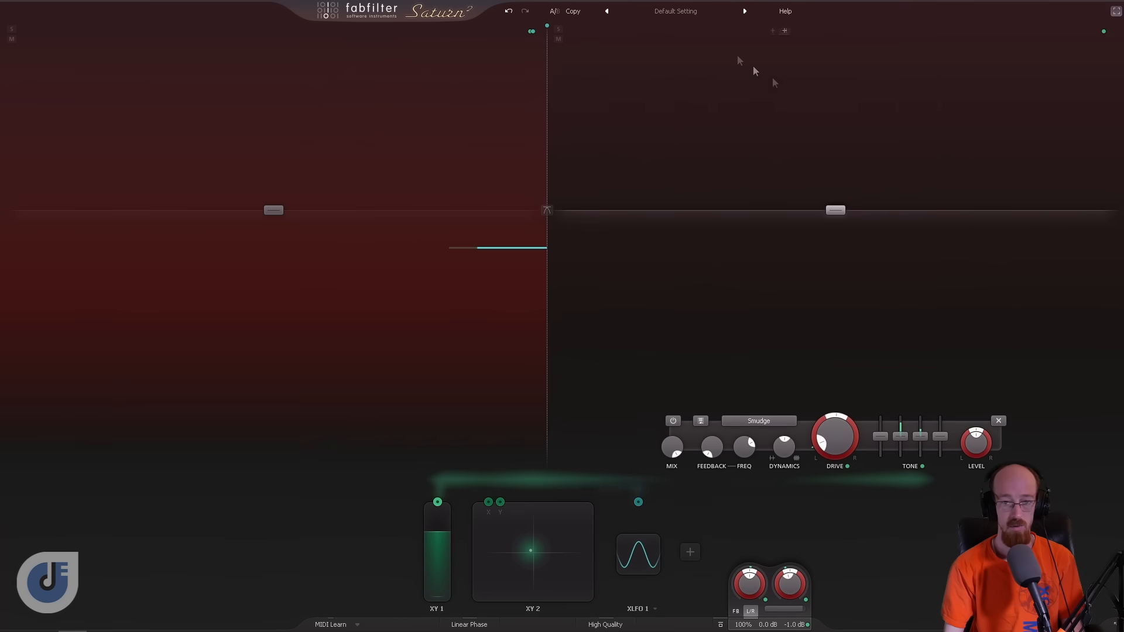
# Step: Split band 2 with a crossover at about 3232 Hz and set the new highest band to Subtle Tube
pyautogui.click(751, 31)
pyautogui.moveTo(755, 137); pyautogui.dragTo(811, 140)
pyautogui.click(897, 423)
pyautogui.moveTo(866, 433)
pyautogui.click(955, 432)
# Step: Set the middle Smudge band's drive to about 24% and move its upper crossover slightly lower
pyautogui.click(696, 212)
pyautogui.click(599, 420)
pyautogui.click(658, 352)
pyautogui.moveTo(680, 438); pyautogui.dragTo(680, 404)
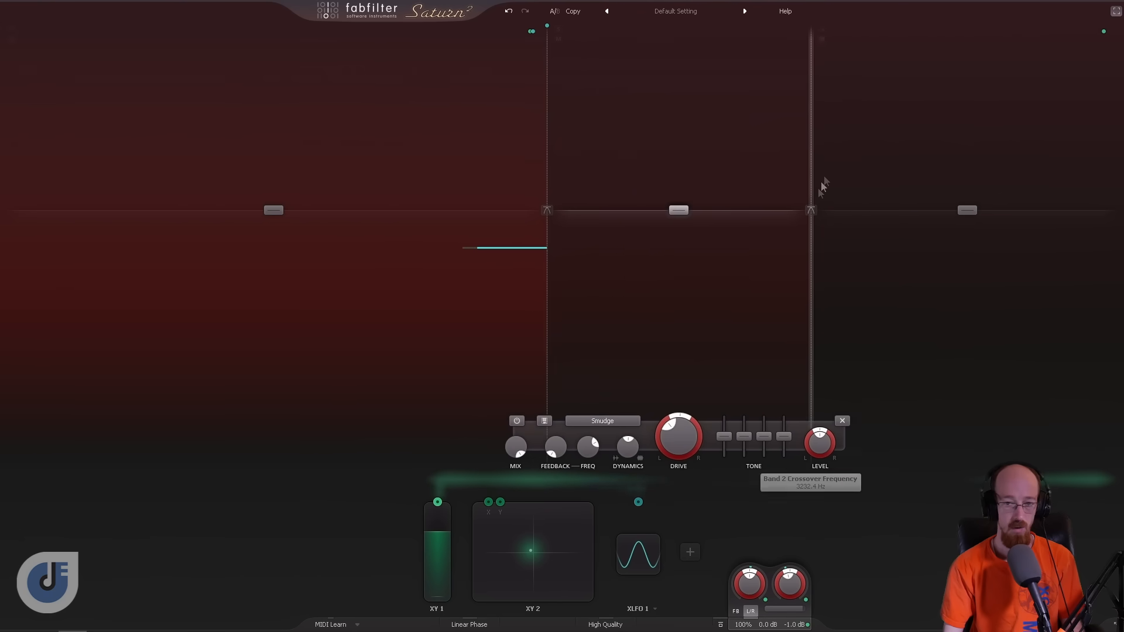
pyautogui.moveTo(813, 138); pyautogui.dragTo(801, 143)
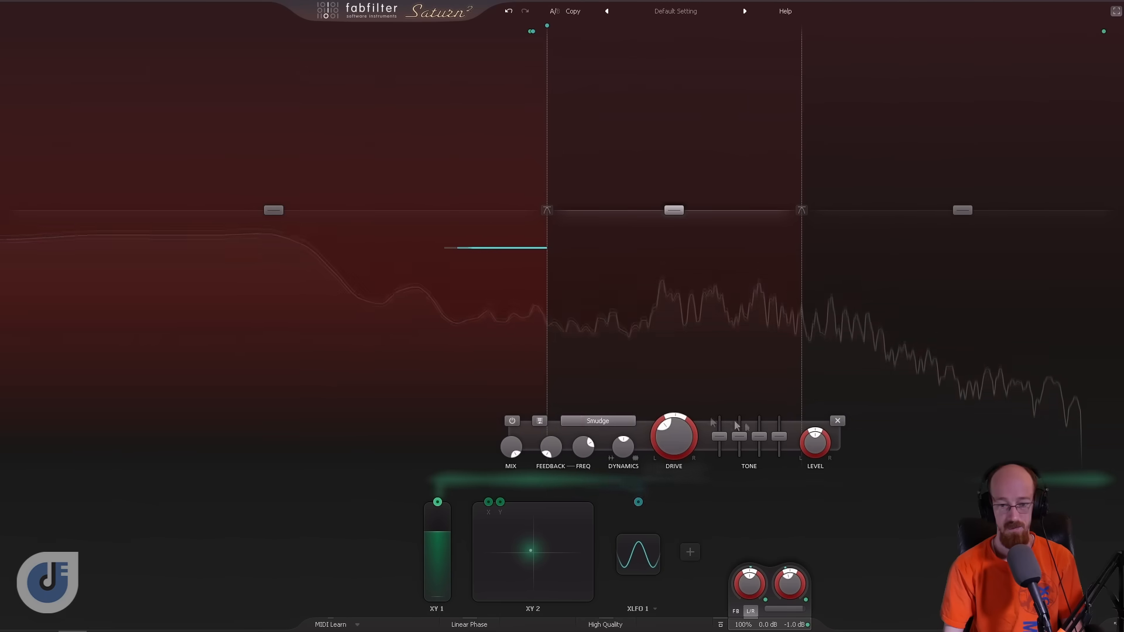
pyautogui.doubleClick(668, 460)
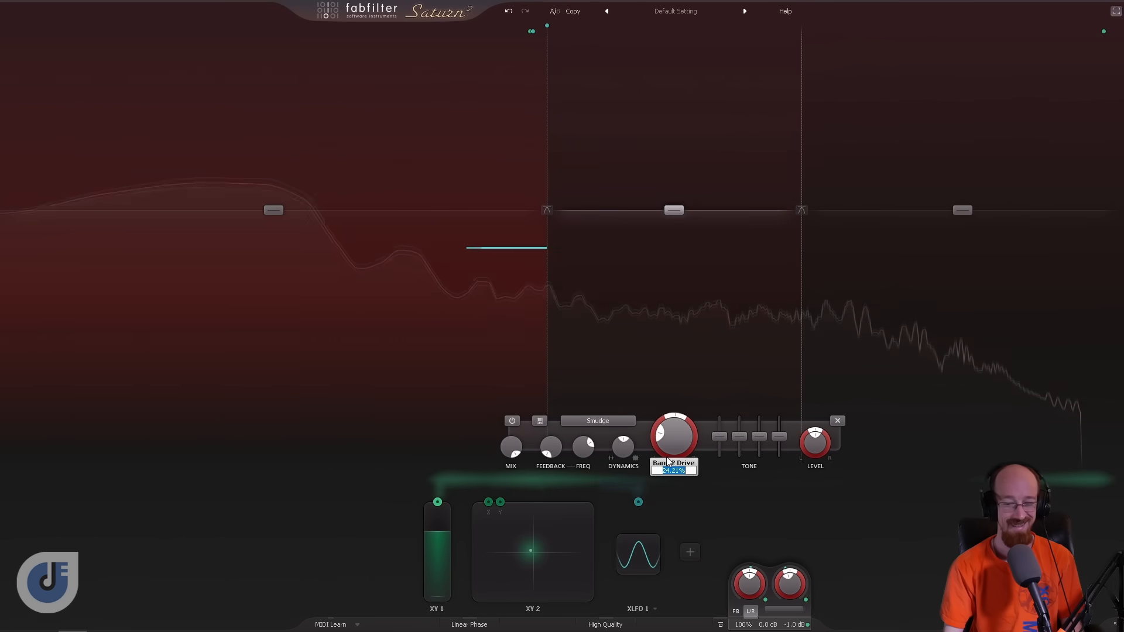
# Step: Expand XLFO 1, try sync rates of 4 and 1/64, settle on 1/4, and reduce its glide
pyautogui.click(639, 563)
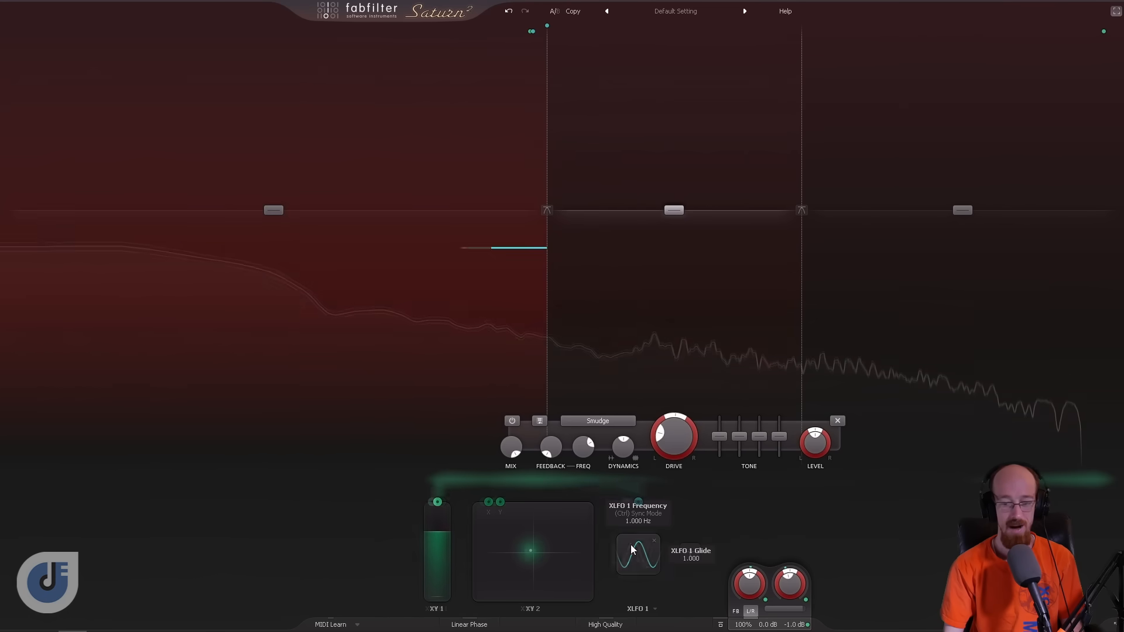
pyautogui.click(632, 549)
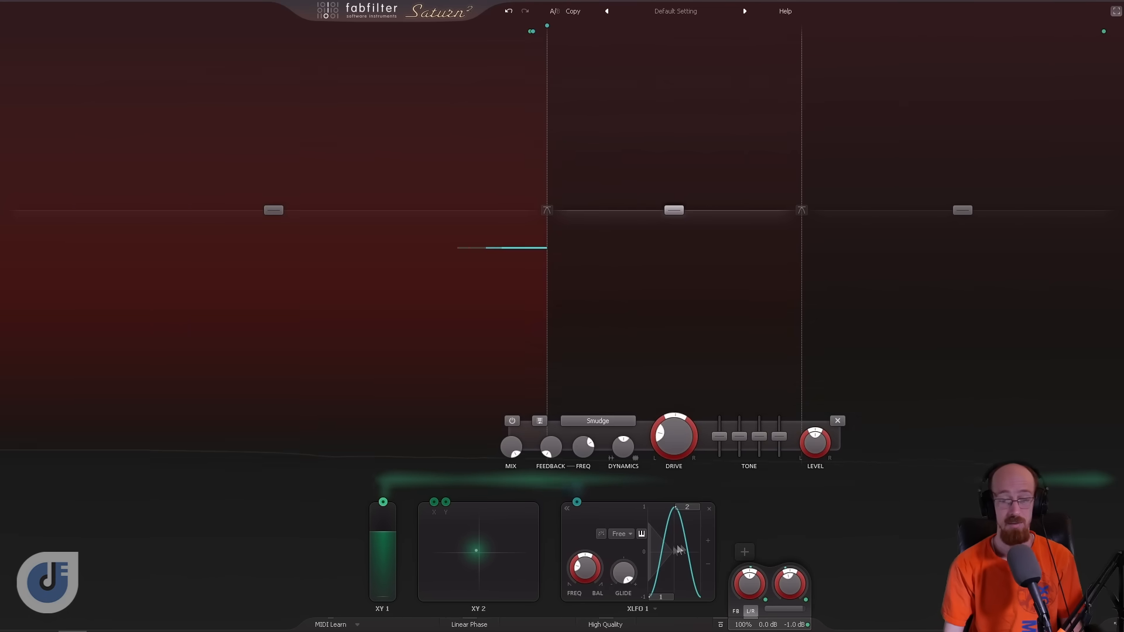
pyautogui.click(620, 534)
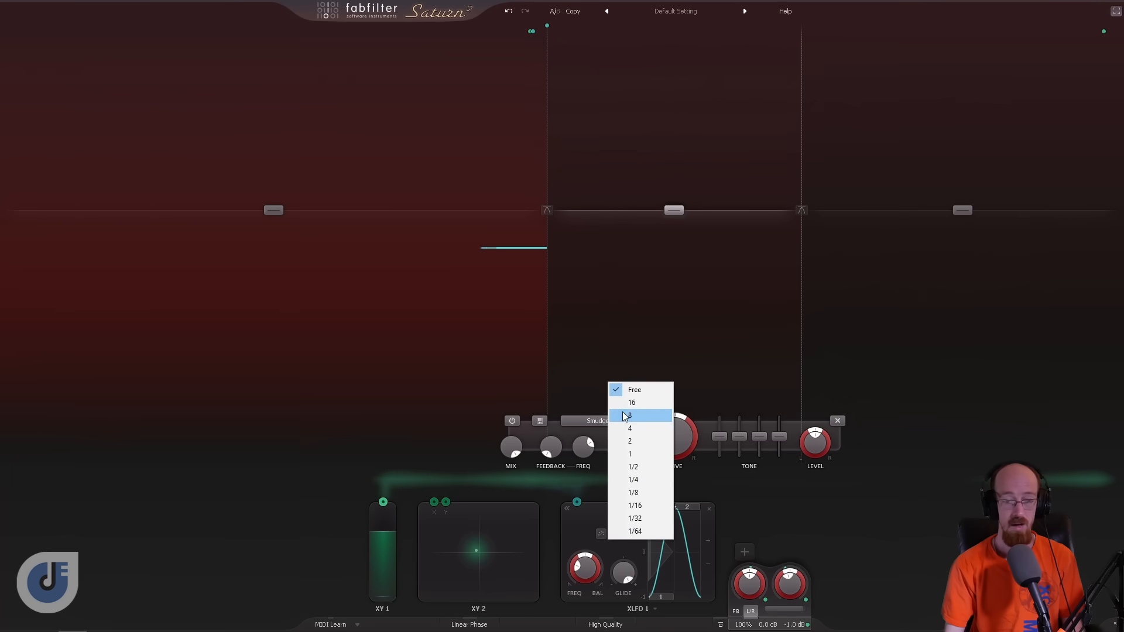
pyautogui.click(647, 434)
pyautogui.click(621, 534)
pyautogui.click(634, 531)
pyautogui.click(621, 536)
pyautogui.click(634, 480)
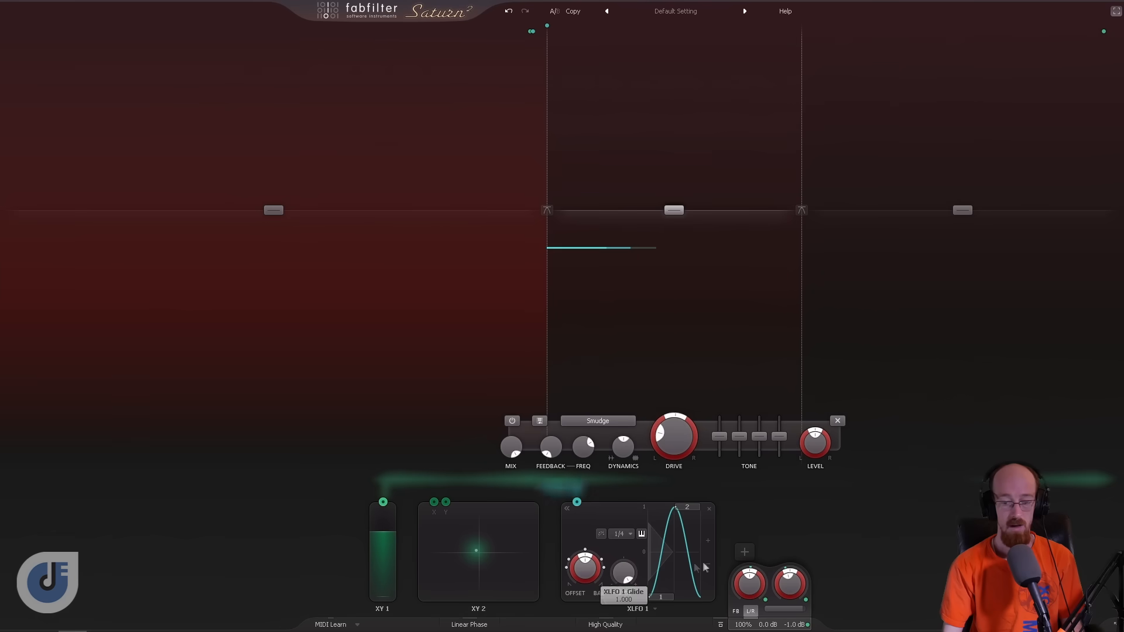
pyautogui.moveTo(626, 575); pyautogui.dragTo(619, 622)
# Step: Extend XLFO 1 to four steps, with step 3 above the midline, step 4 below it, and step 1 slightly raised
pyautogui.click(708, 542)
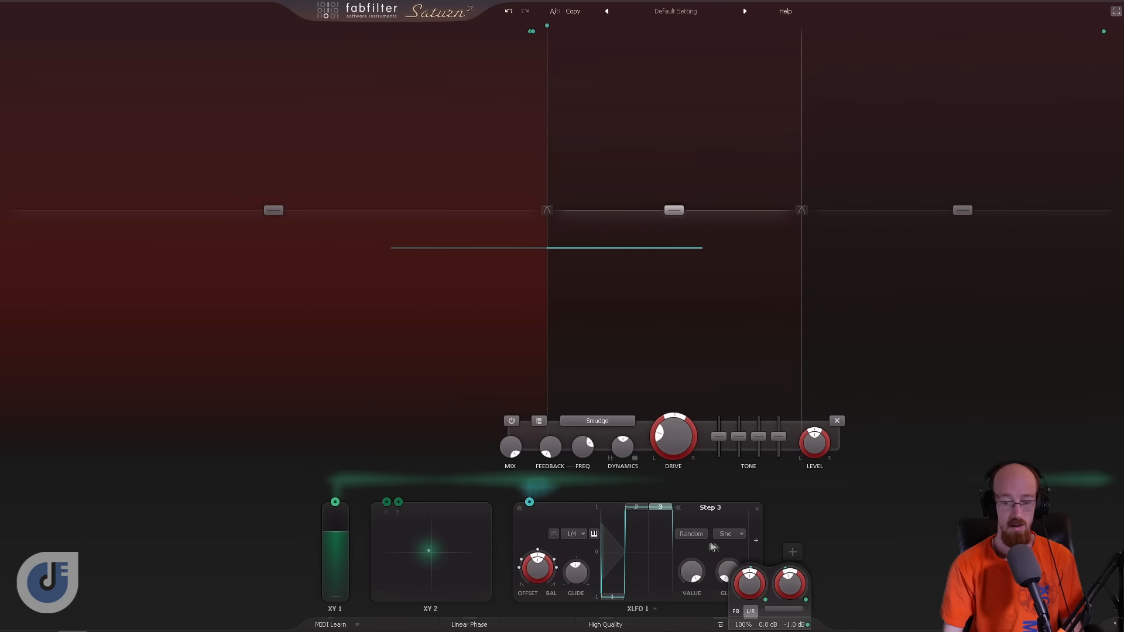
pyautogui.click(757, 539)
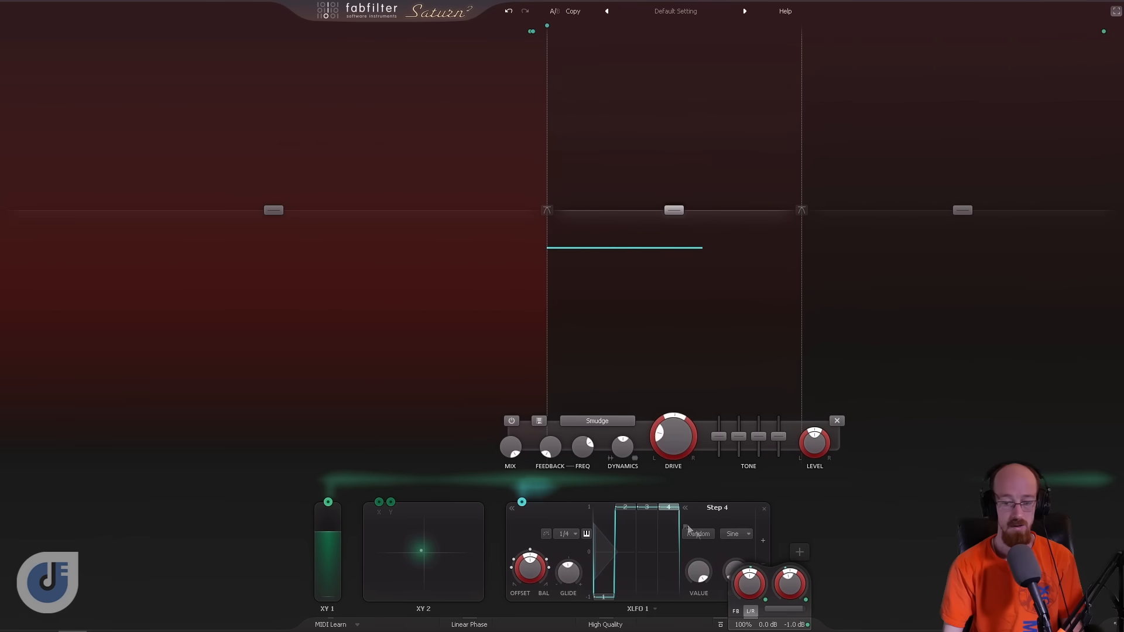
pyautogui.moveTo(649, 510); pyautogui.dragTo(648, 538)
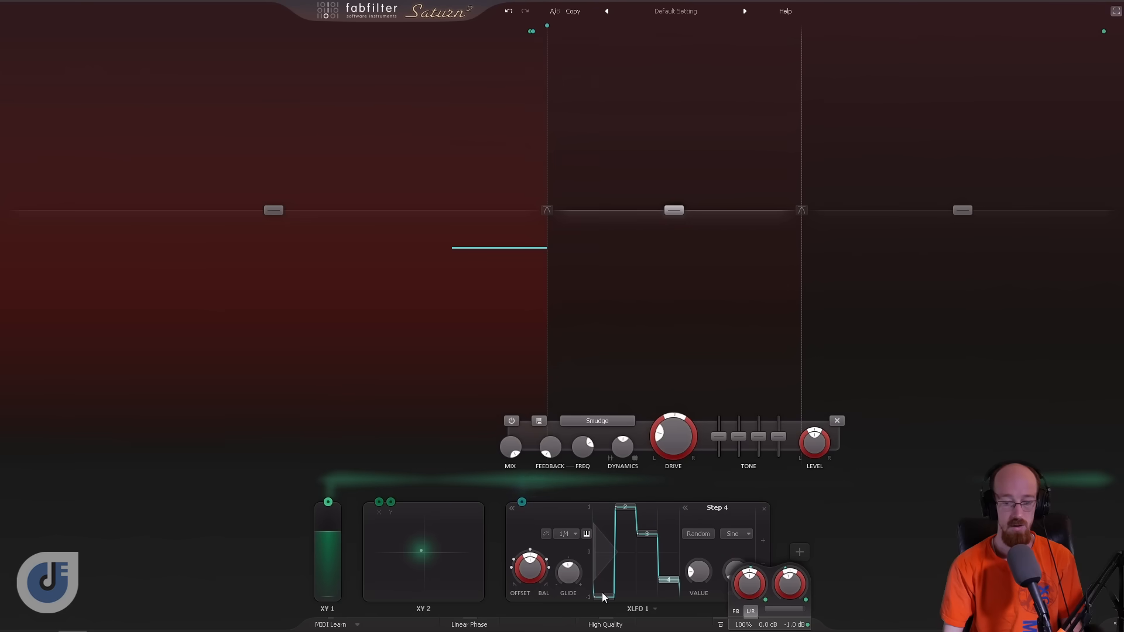
pyautogui.moveTo(608, 596); pyautogui.dragTo(609, 592)
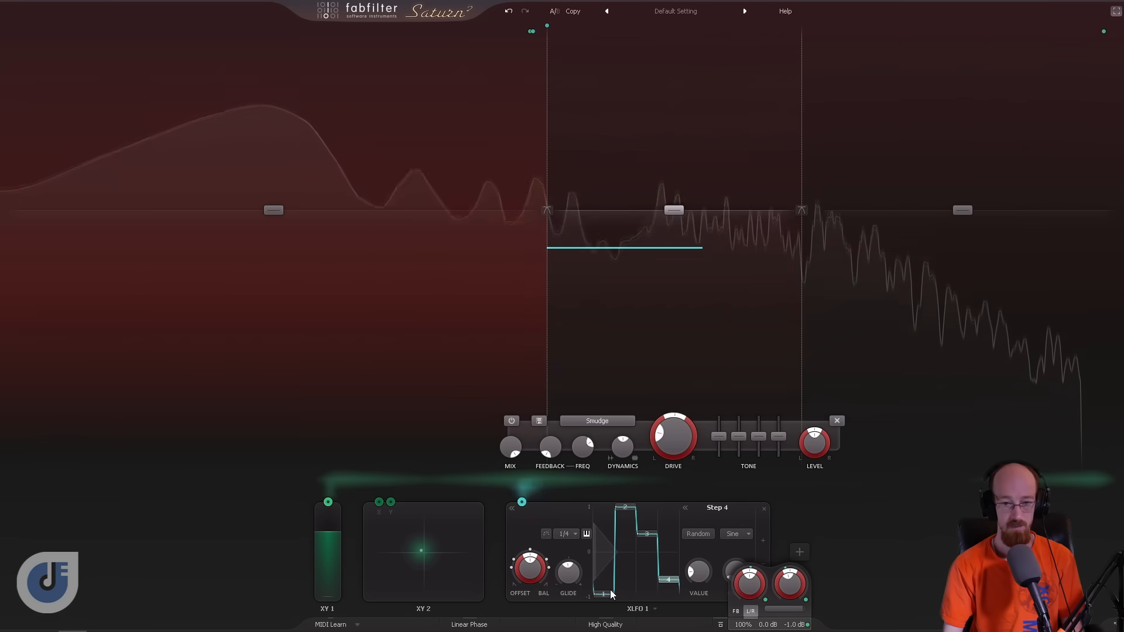
# Step: Lower the band 1 crossover to about 285 Hz and try band 2's drive at about 90% before turning it back down
pyautogui.moveTo(544, 172); pyautogui.dragTo(467, 176)
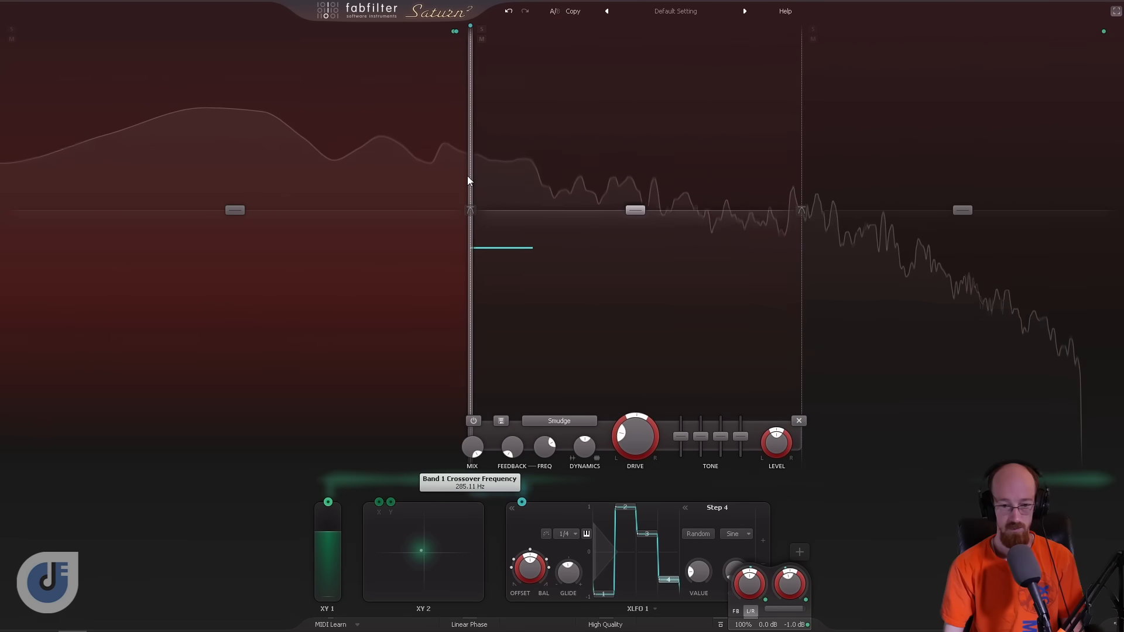
pyautogui.moveTo(633, 430)
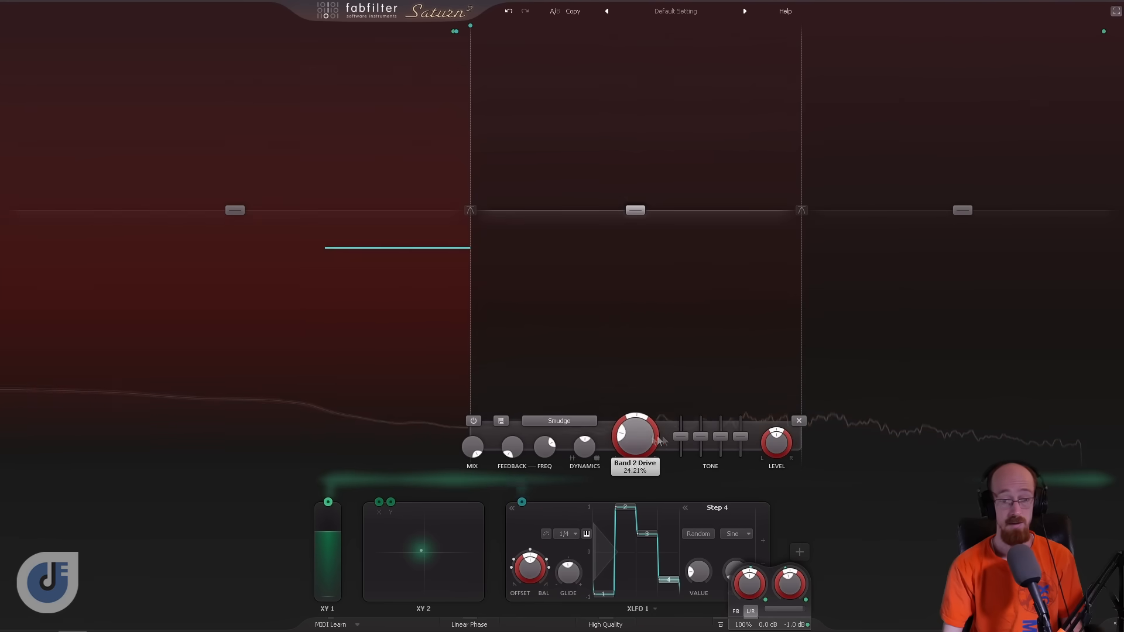
pyautogui.moveTo(637, 444); pyautogui.dragTo(636, 368)
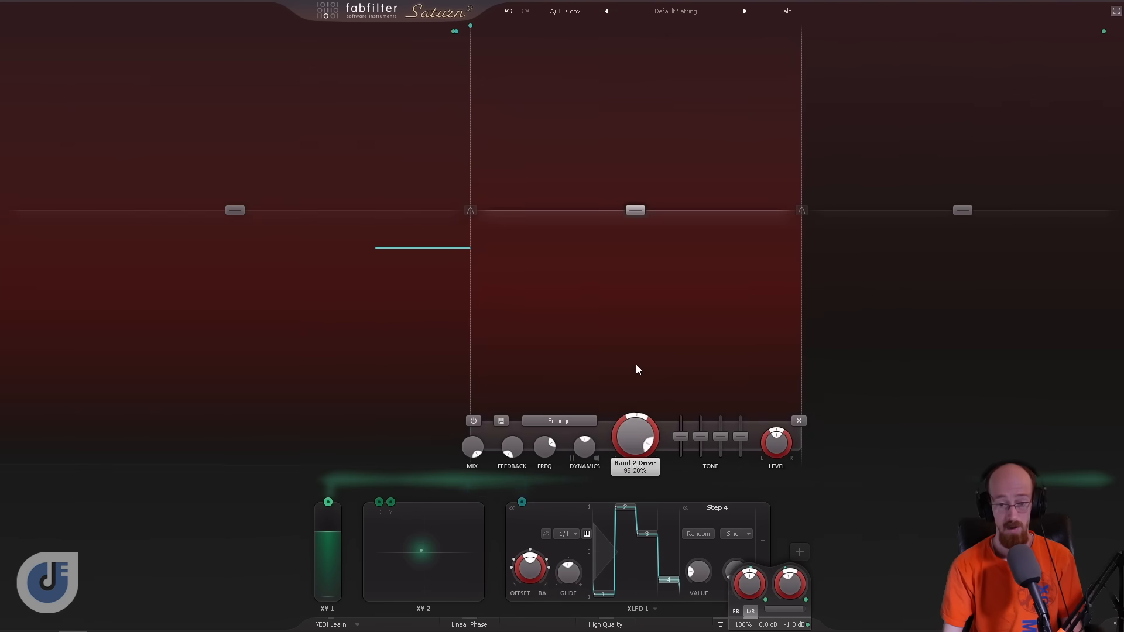
pyautogui.moveTo(634, 432); pyautogui.dragTo(633, 547)
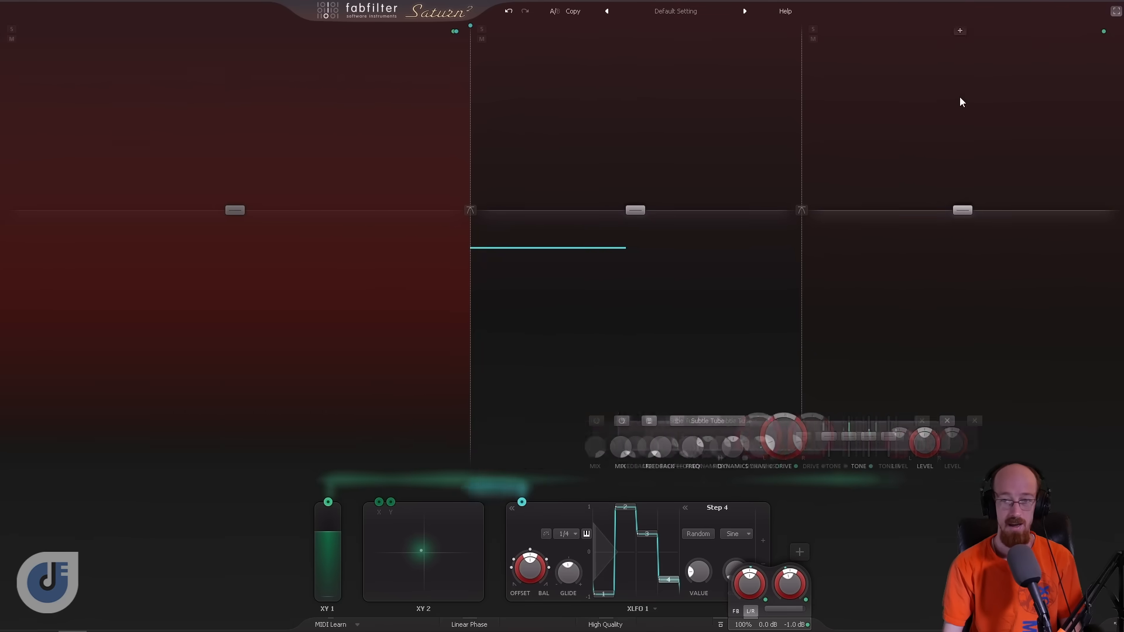
# Step: Exit Saturn 2's full-screen view and delete the Saturn 2 in slot 6 of the Bass Lead 1 mixer track
pyautogui.click(1116, 13)
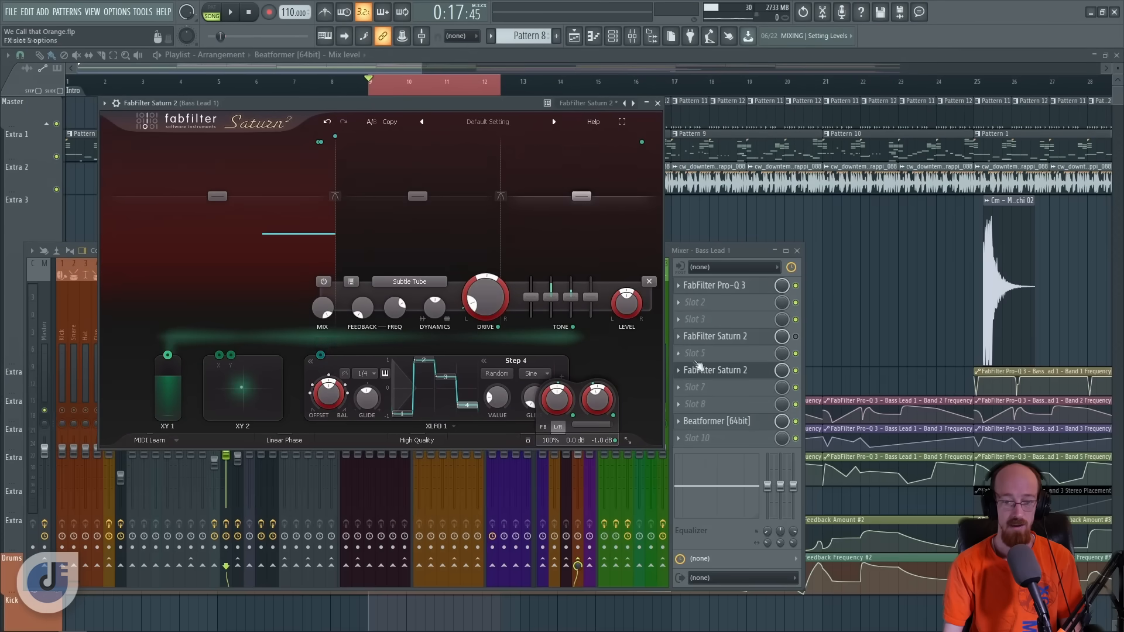
pyautogui.click(678, 370)
pyautogui.click(707, 380)
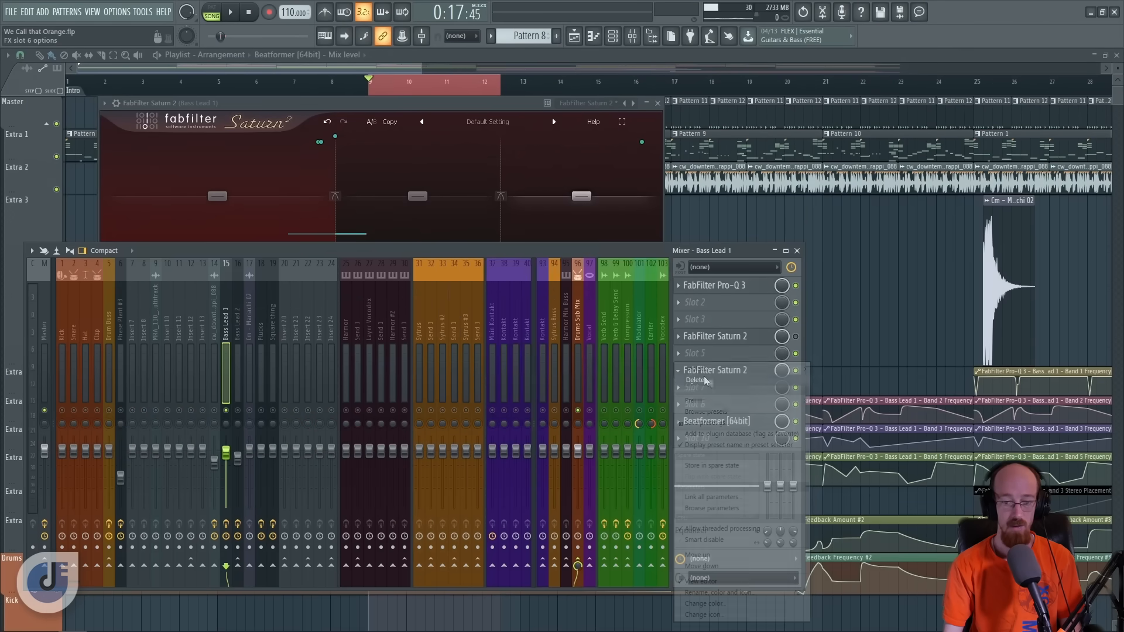
pyautogui.click(610, 361)
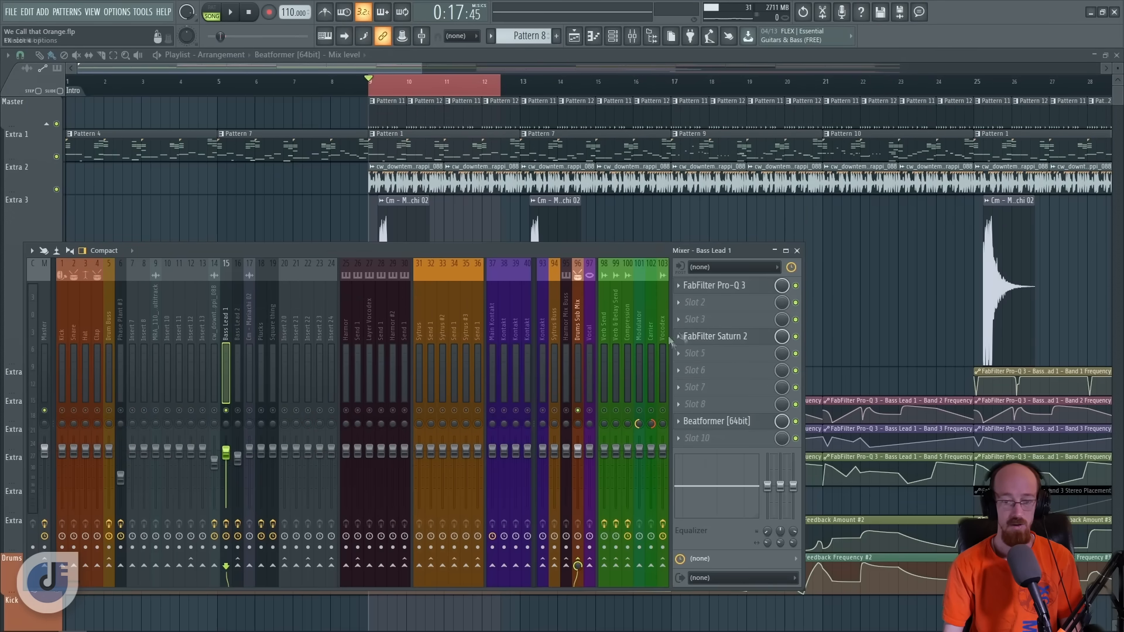
# Step: Open the remaining Saturn 2 in slot 4 of the Bass Lead 1 track and shift its window slightly down
pyautogui.click(735, 342)
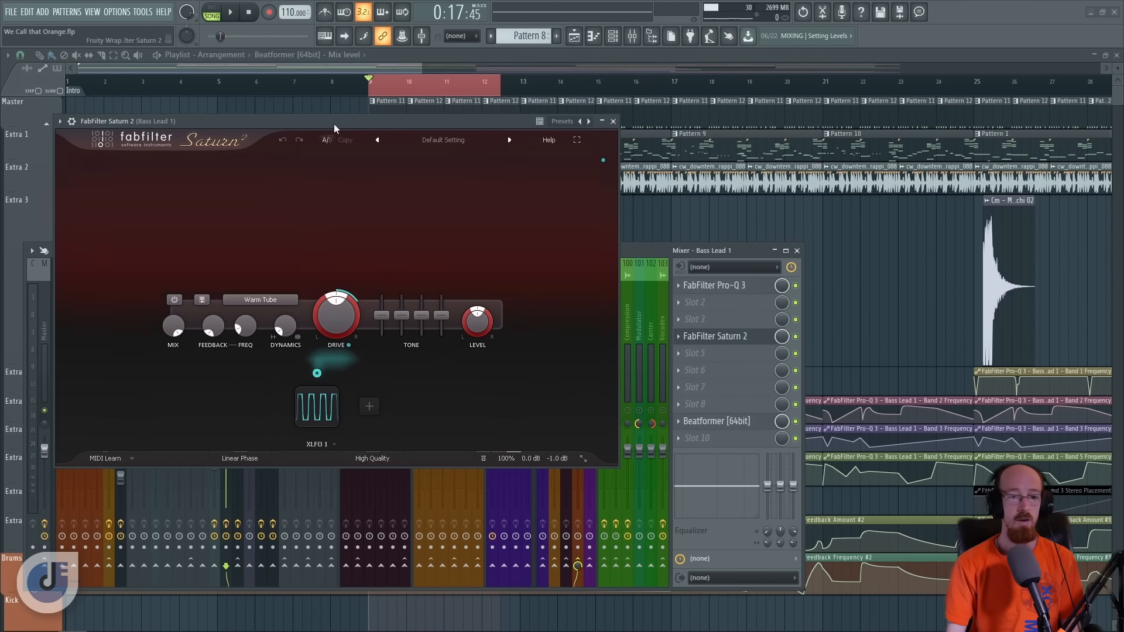
pyautogui.moveTo(334, 124)
pyautogui.mouseDown()
pyautogui.moveTo(396, 126)
pyautogui.moveTo(339, 146)
pyautogui.mouseUp()
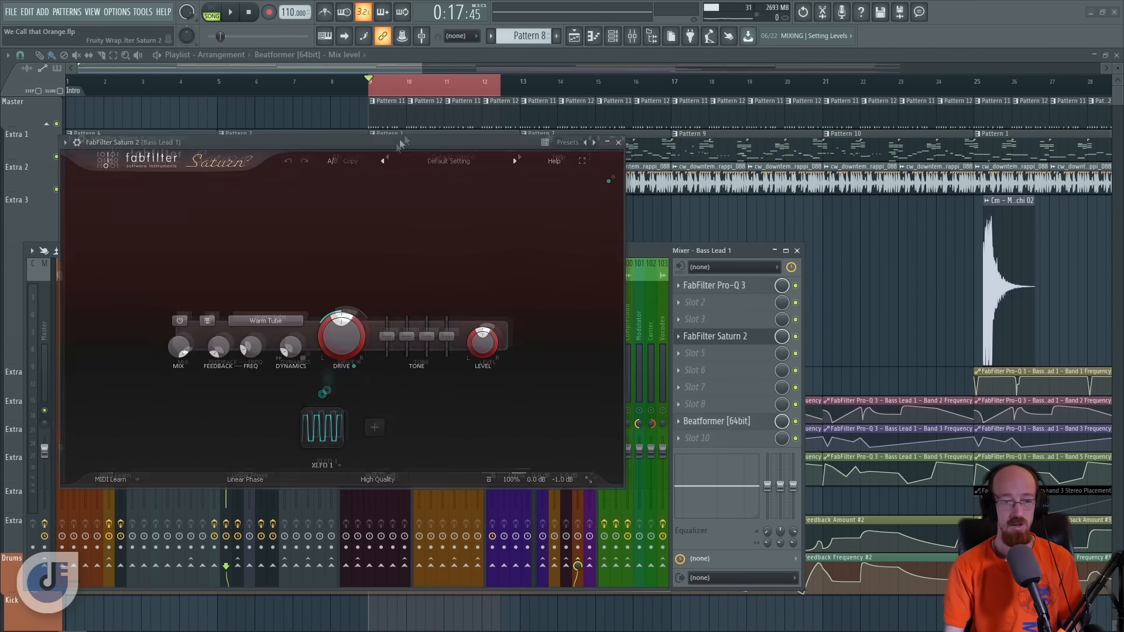
# Step: Look over Saturn 2's distortion style categories for band 1, including the four Tube styles
pyautogui.moveTo(394, 143); pyautogui.dragTo(405, 134)
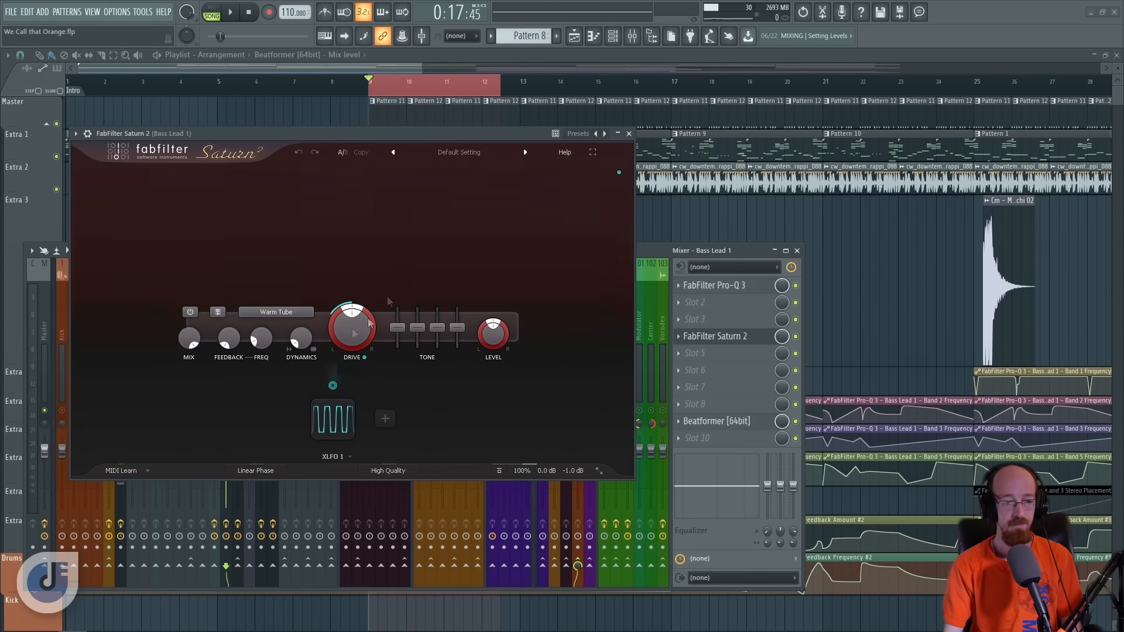
pyautogui.moveTo(229, 342)
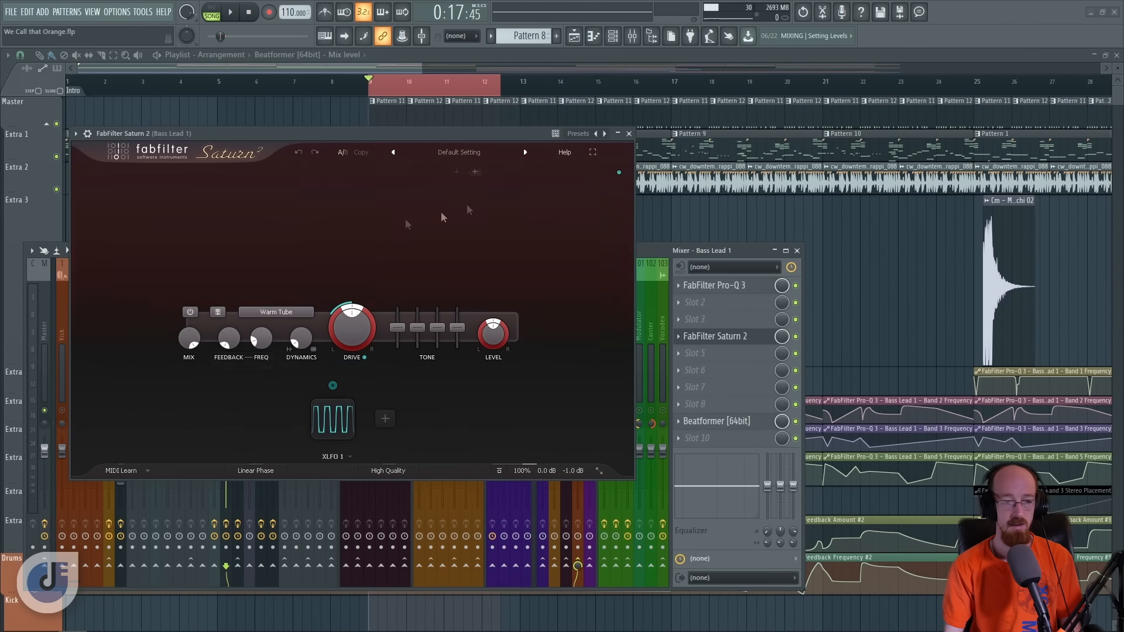
pyautogui.click(283, 315)
pyautogui.moveTo(290, 330)
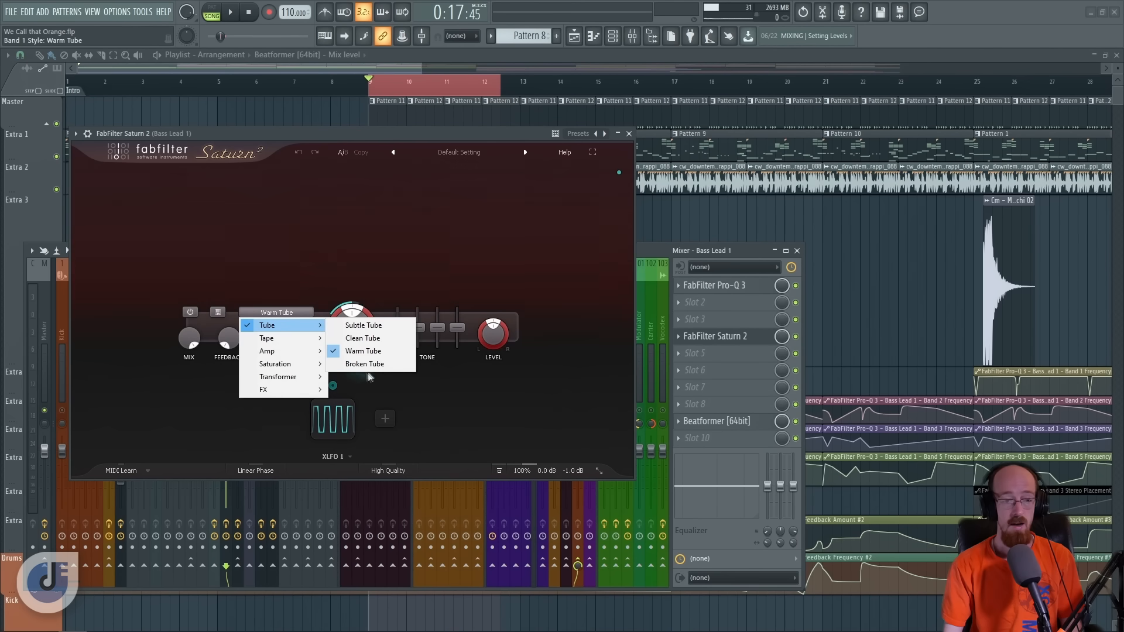
pyautogui.click(254, 270)
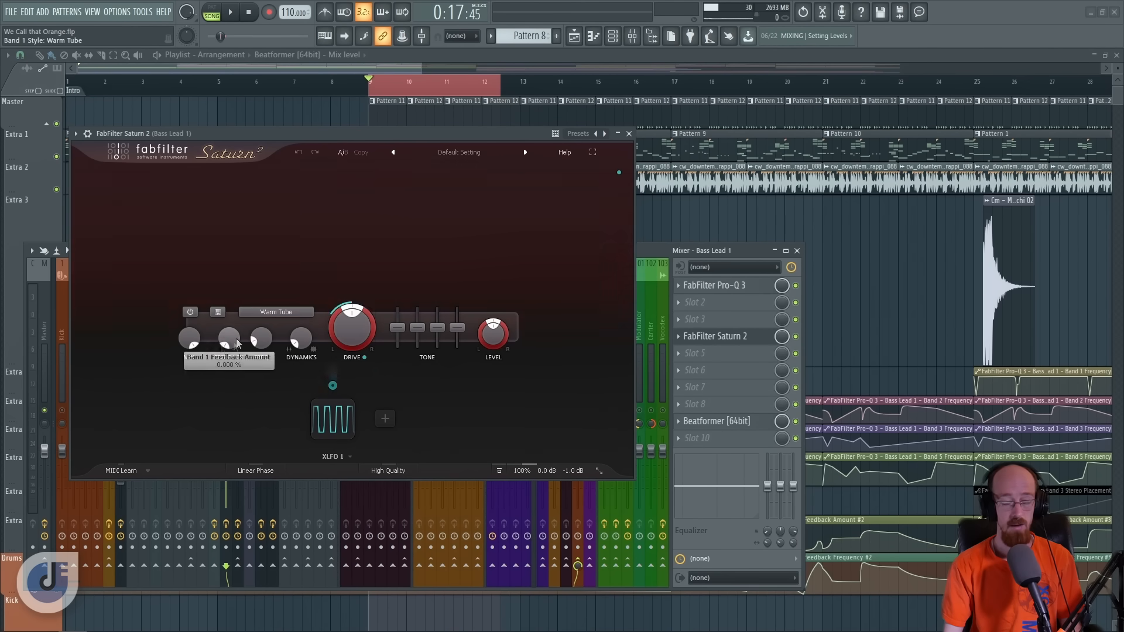
pyautogui.click(281, 312)
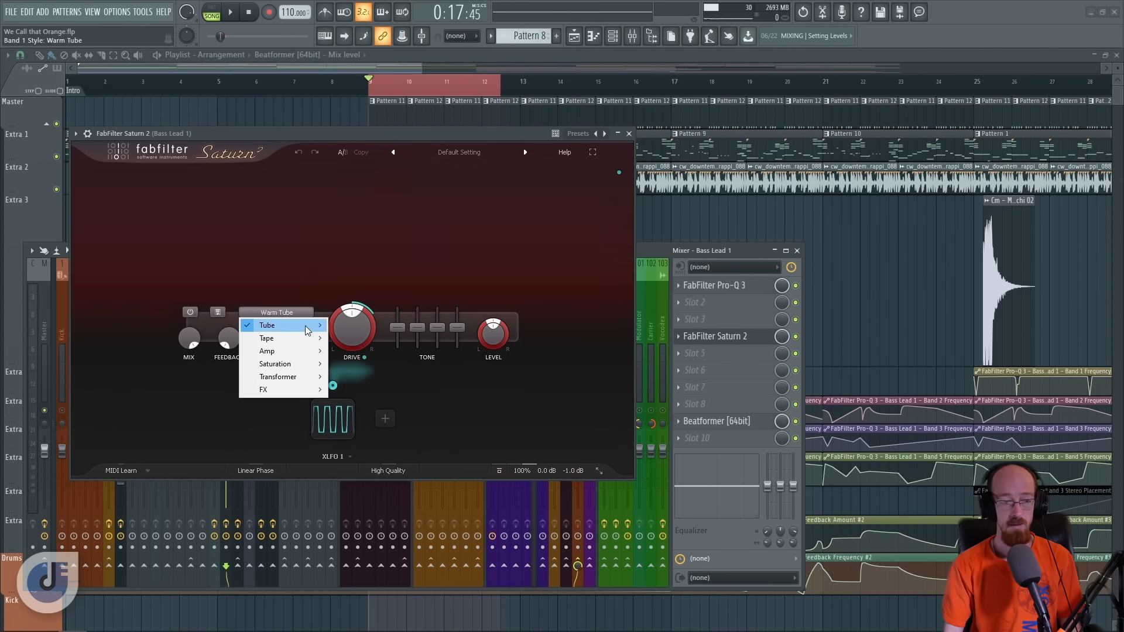
pyautogui.moveTo(305, 325)
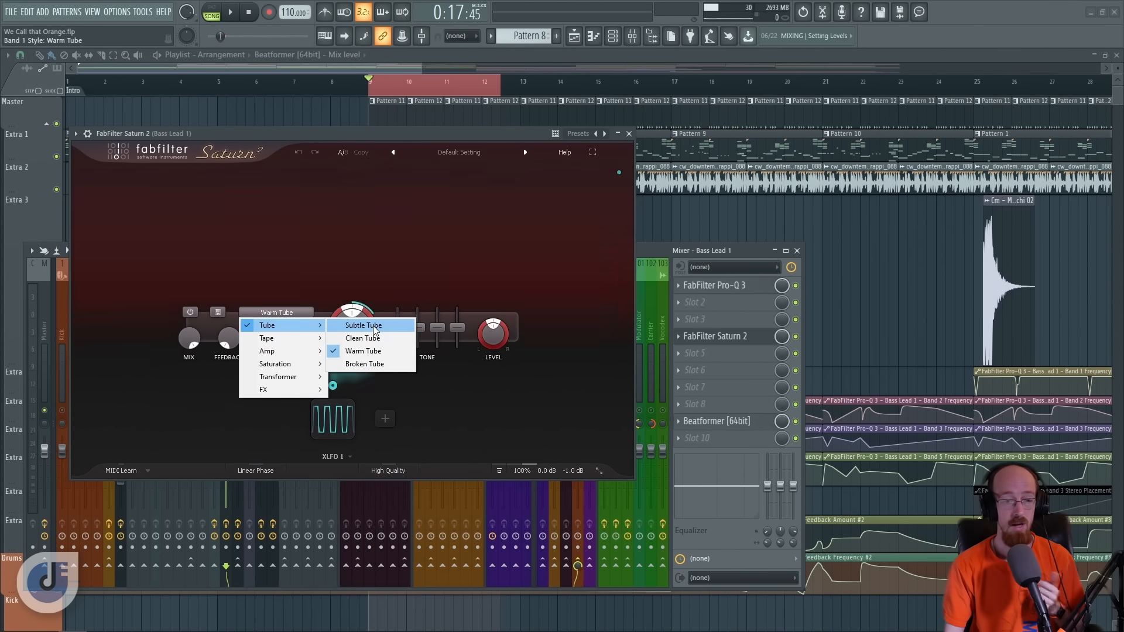
pyautogui.click(466, 251)
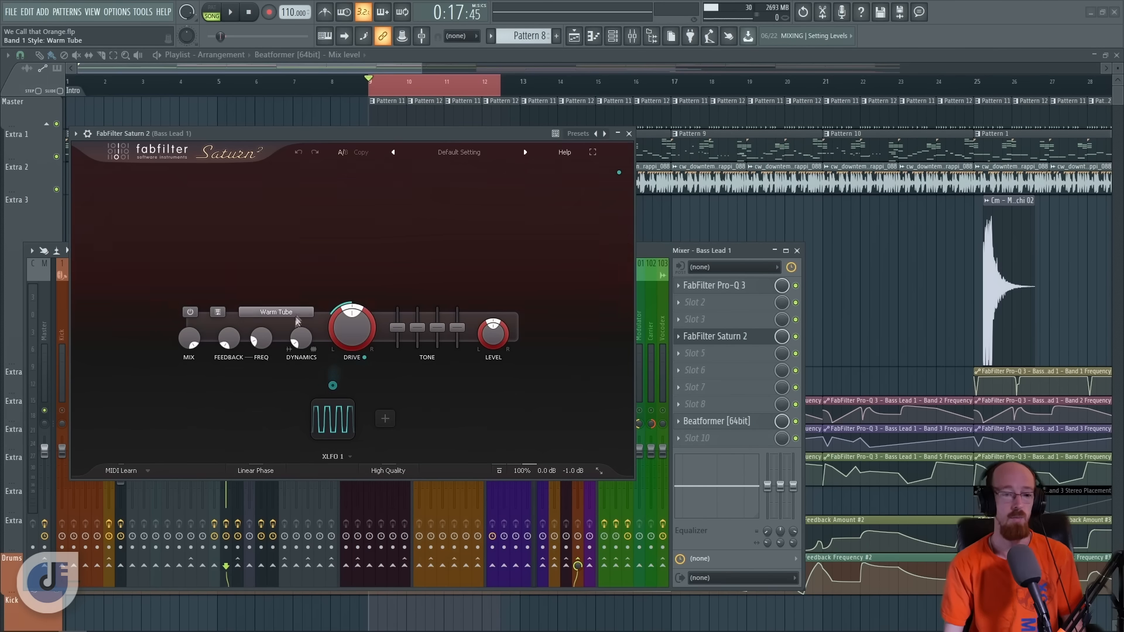
# Step: Move the Saturn 2 window off the opening bars of the playlist
pyautogui.moveTo(464, 134); pyautogui.dragTo(490, 165)
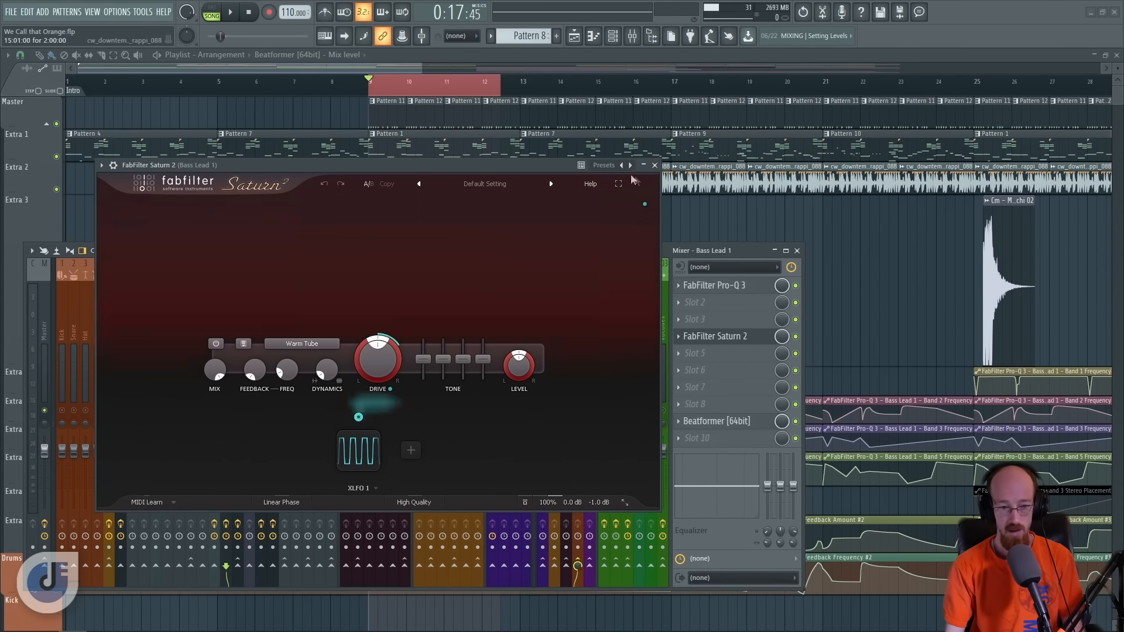
pyautogui.click(102, 166)
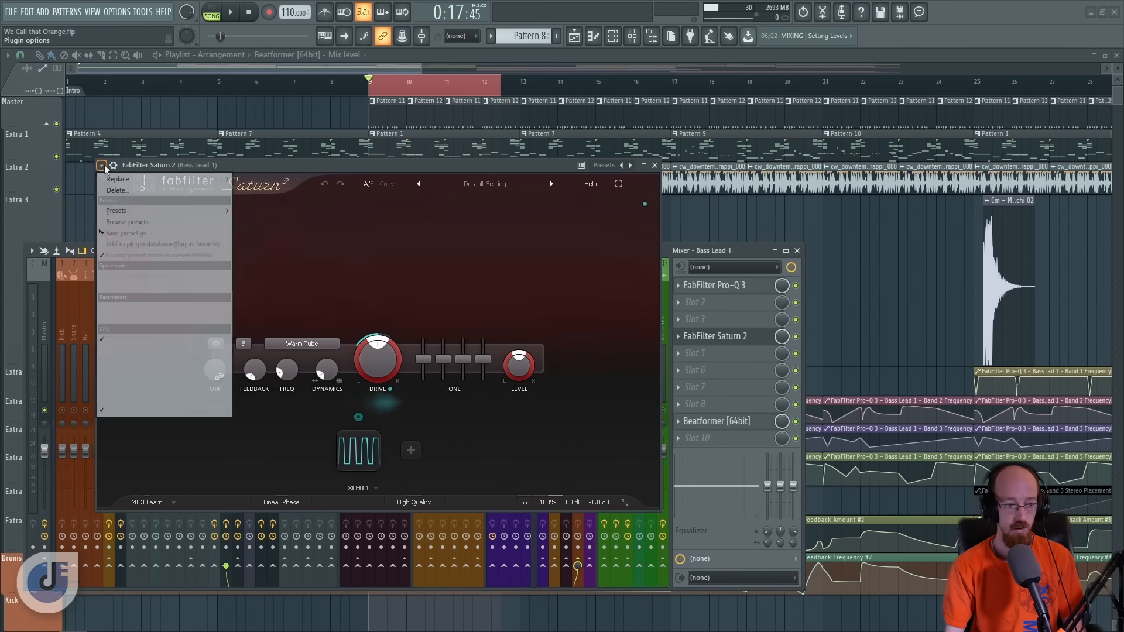
pyautogui.click(337, 164)
pyautogui.moveTo(337, 164); pyautogui.dragTo(801, 28)
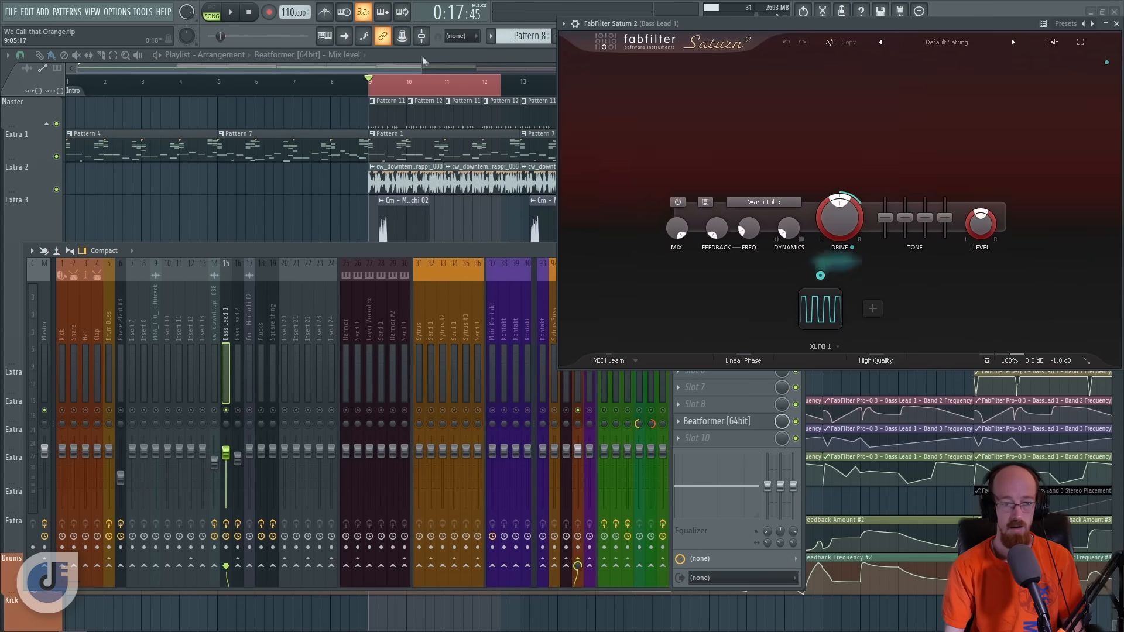
# Step: Clear the playlist's clip and time selections and return the song position to bar 1
pyautogui.click(385, 69)
pyautogui.scroll(-5, 389, 208)
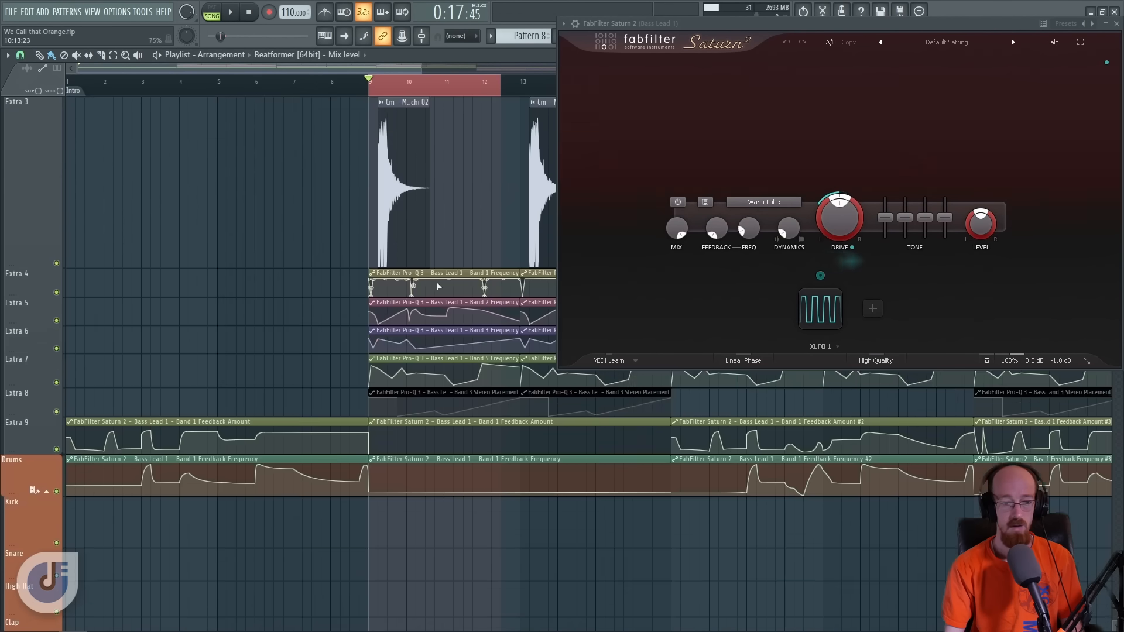
pyautogui.moveTo(224, 405); pyautogui.dragTo(246, 462)
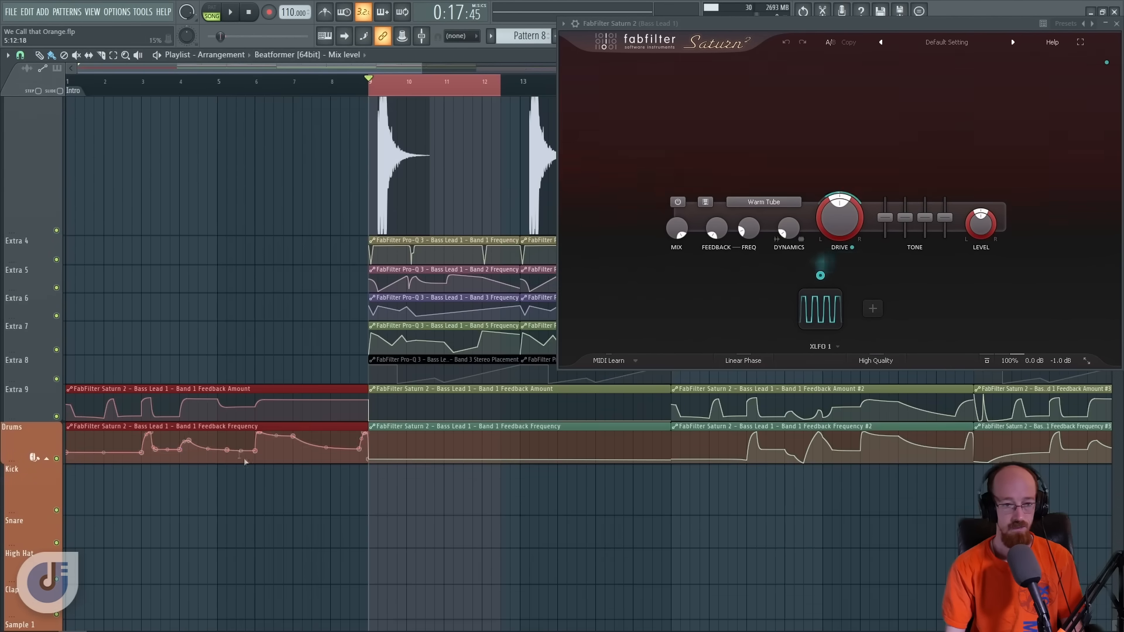
pyautogui.scroll(5, 552, 385)
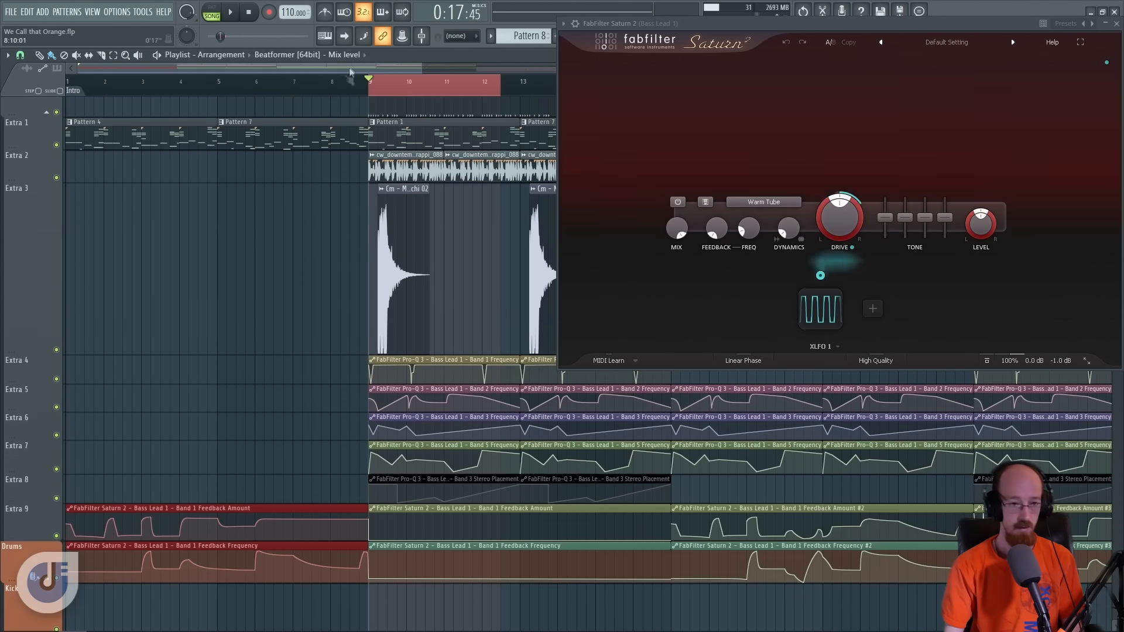
pyautogui.hotkey('ctrl', 'd')
pyautogui.moveTo(276, 82); pyautogui.dragTo(19, 120)
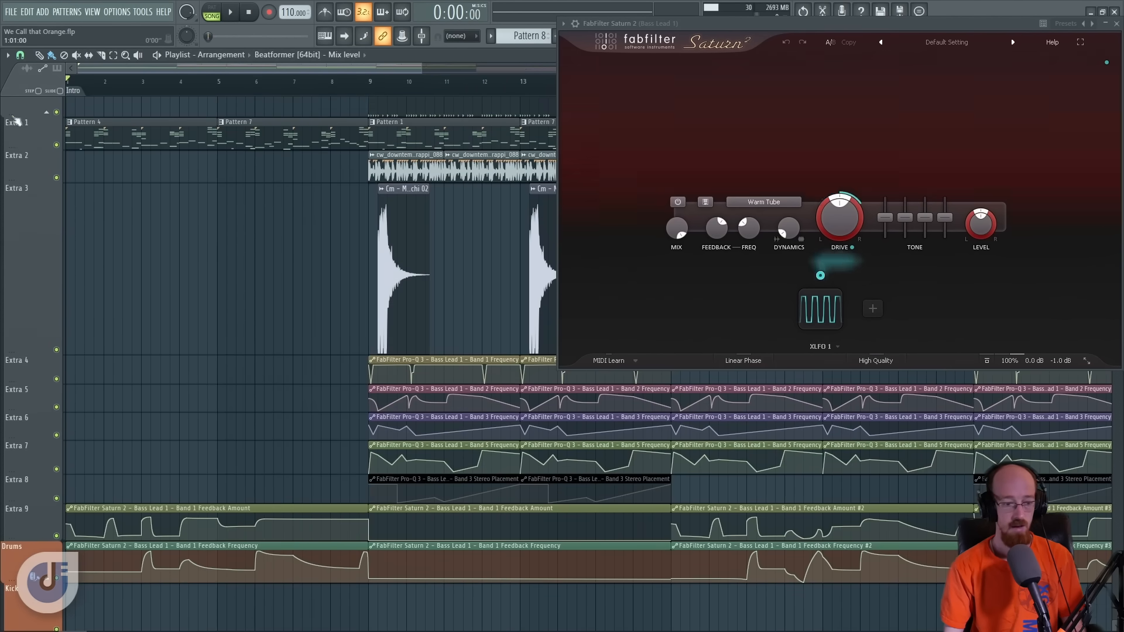
# Step: Compare the opening Band 1 Feedback Amount and Feedback Frequency automation clips with Saturn 2's feedback controls
pyautogui.scroll(-3, 153, 334)
pyautogui.moveTo(98, 449); pyautogui.dragTo(196, 443)
pyautogui.moveTo(721, 226)
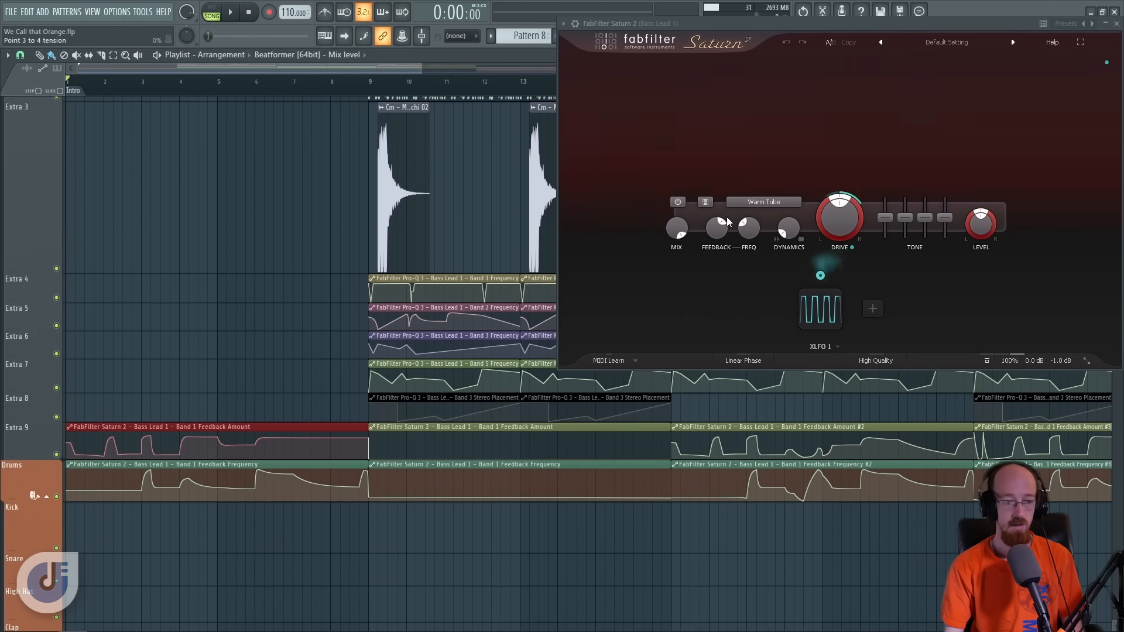
pyautogui.moveTo(139, 492); pyautogui.dragTo(260, 490)
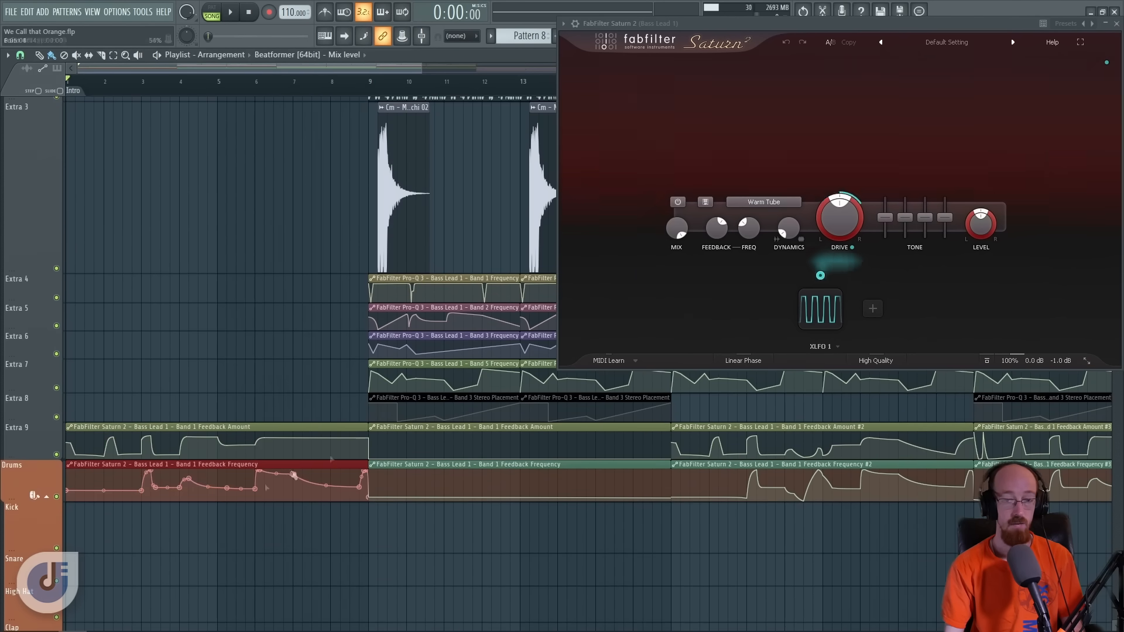
# Step: Mute the opening Saturn 2 Feedback Amount and Feedback Frequency clips and play the song from bar 1
pyautogui.scroll(3, 171, 308)
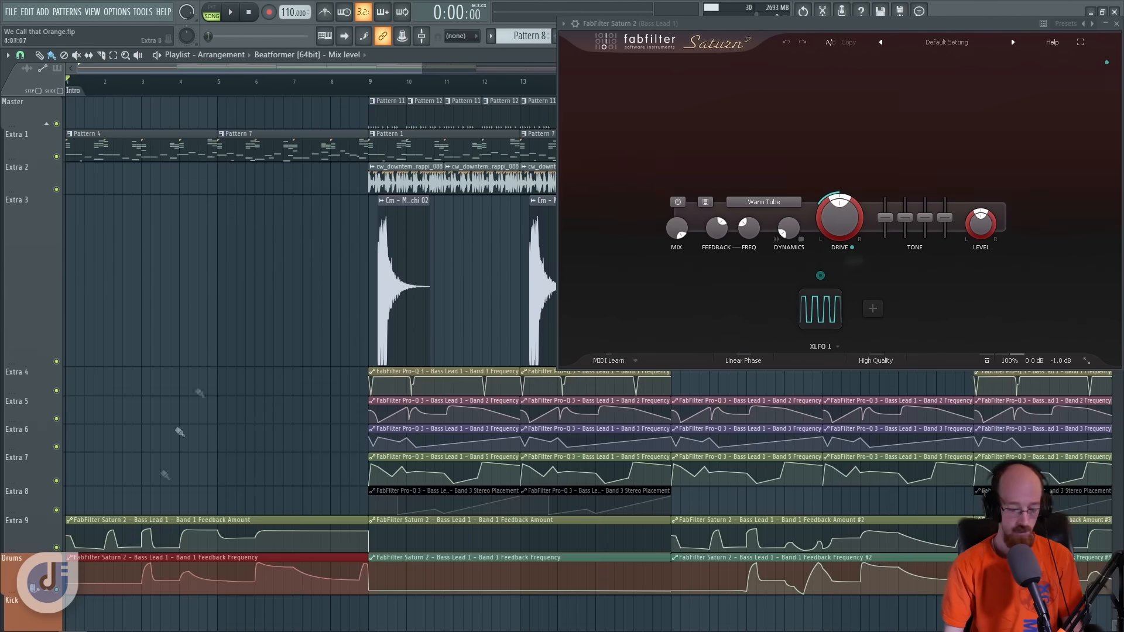
pyautogui.keyDown('alt'); pyautogui.rightClick(206, 521); pyautogui.keyUp('alt')
pyautogui.keyDown('alt'); pyautogui.rightClick(209, 557); pyautogui.keyUp('alt')
pyautogui.press('space')
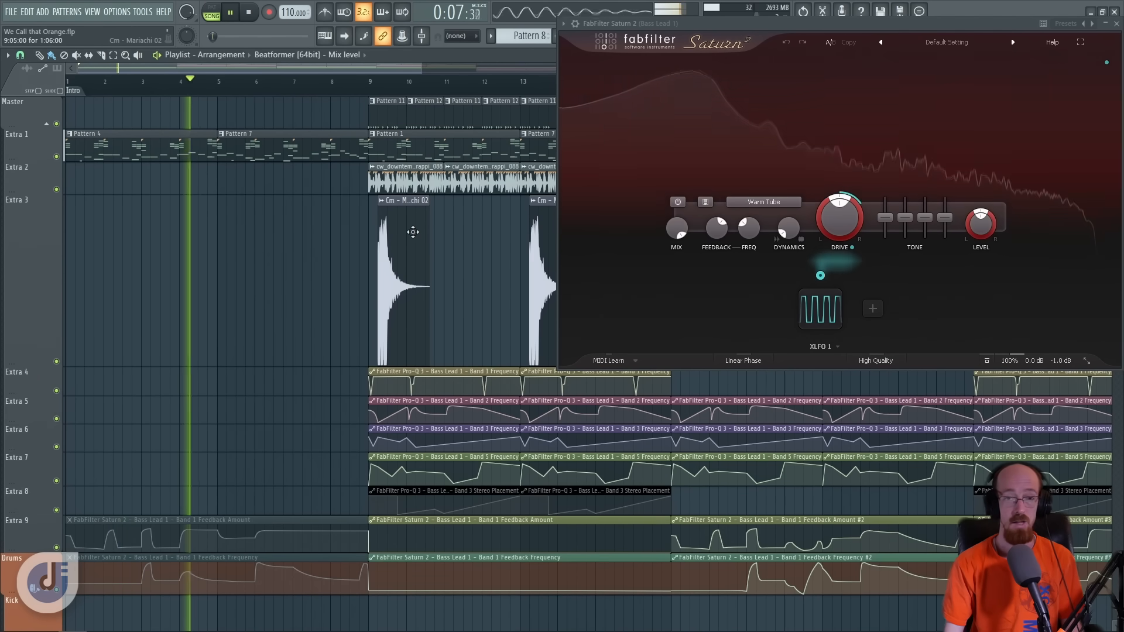
pyautogui.press('space')
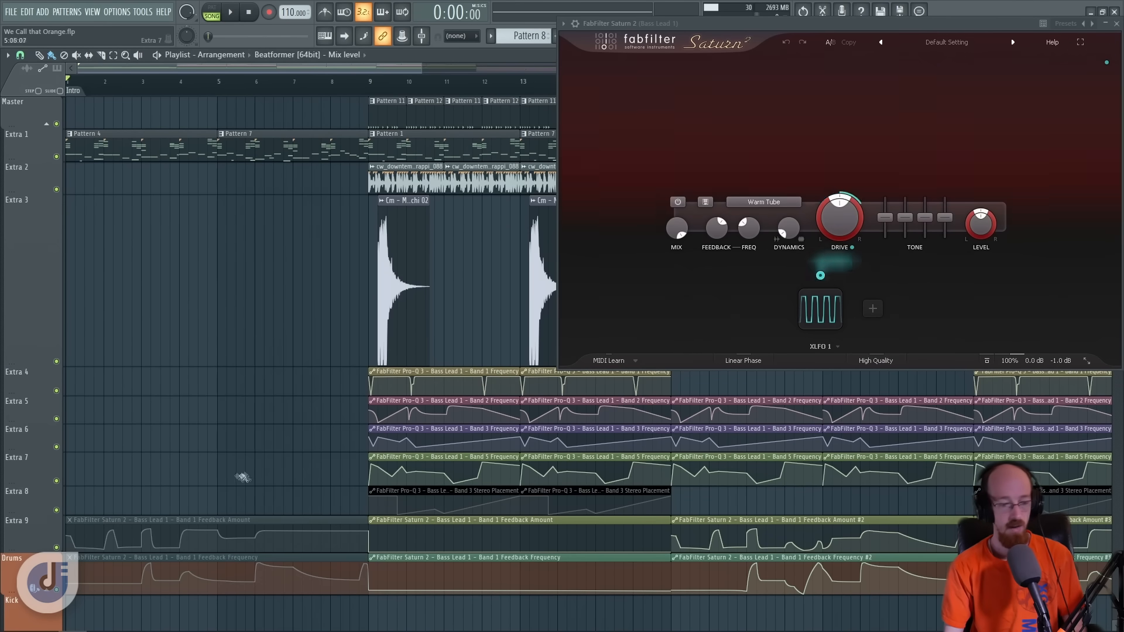
# Step: Unmute the opening Saturn 2 Feedback Amount and Feedback Frequency clips and play the automated section from bar 1
pyautogui.keyDown('alt'); pyautogui.rightClick(220, 548); pyautogui.keyUp('alt')
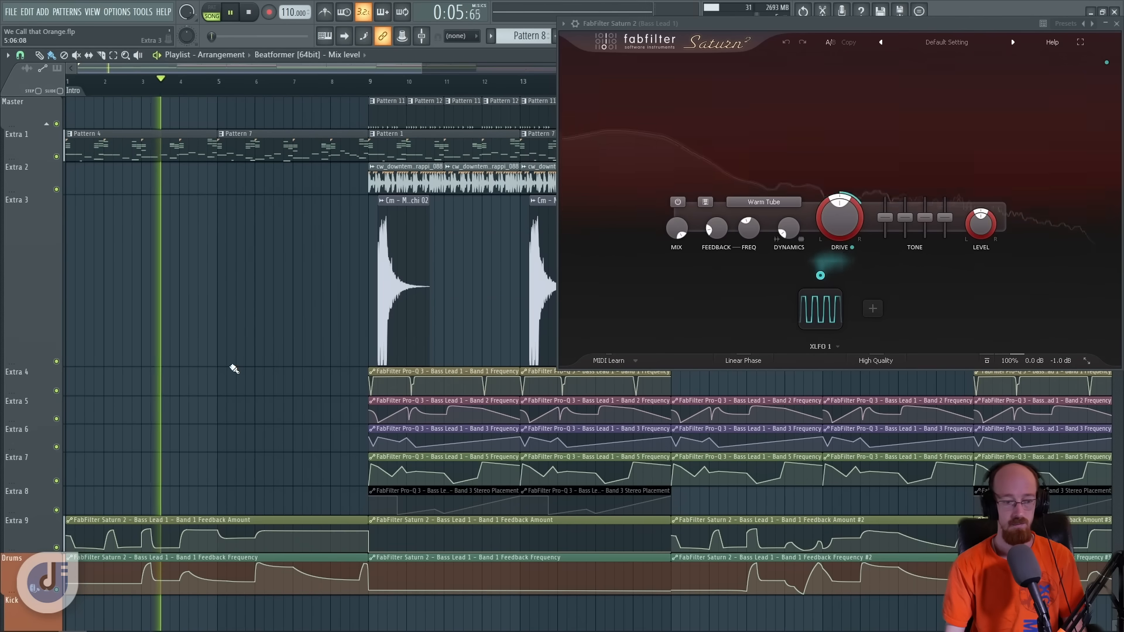
pyautogui.scroll(3, 195, 386)
pyautogui.moveTo(192, 362); pyautogui.dragTo(486, 309)
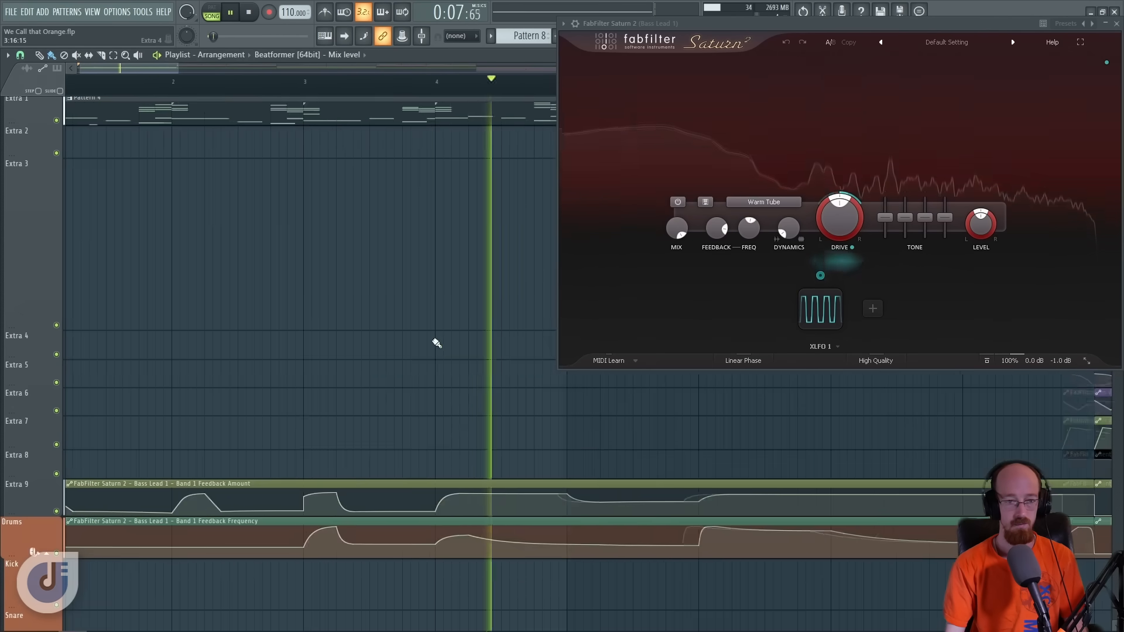
pyautogui.scroll(-1, 375, 301)
pyautogui.moveTo(359, 292); pyautogui.dragTo(364, 319)
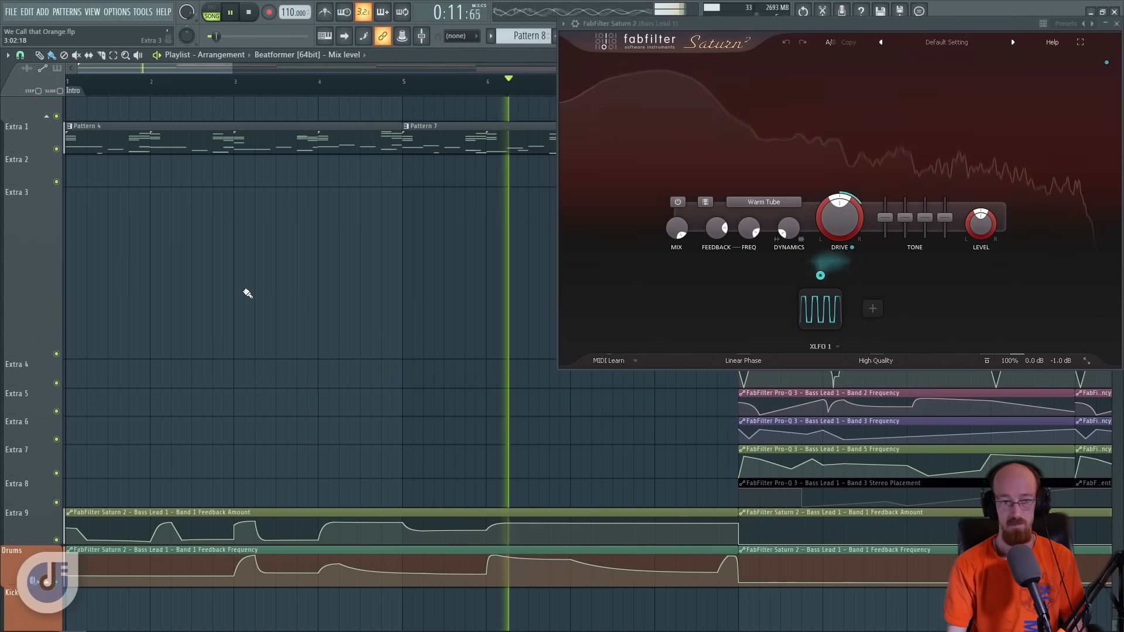
pyautogui.press('space')
# Step: Audition the feedback automation repeatedly from bar 3 and select the opening Feedback Amount and Feedback Frequency clips
pyautogui.click(235, 82)
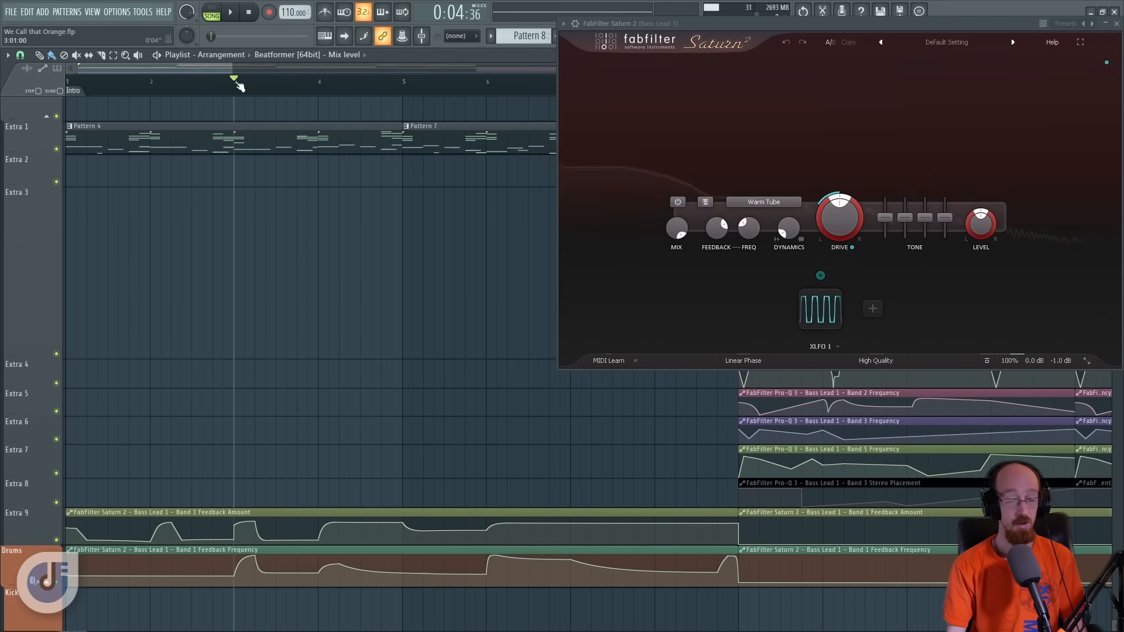
pyautogui.press('space')
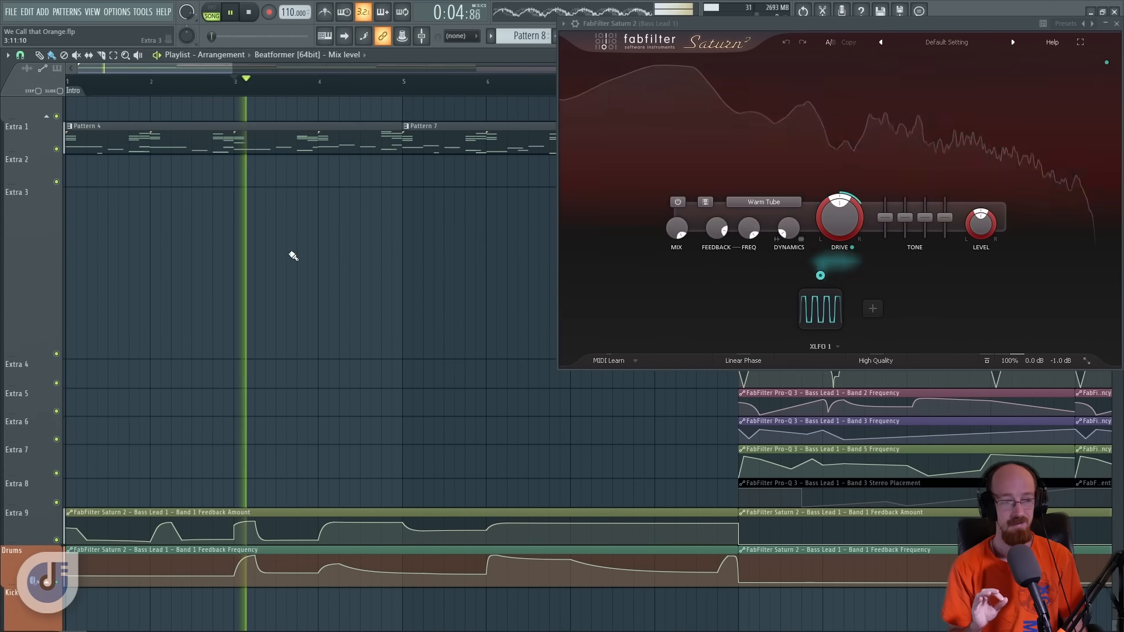
pyautogui.press('space')
pyautogui.press('space')
pyautogui.press('space')
pyautogui.press('space')
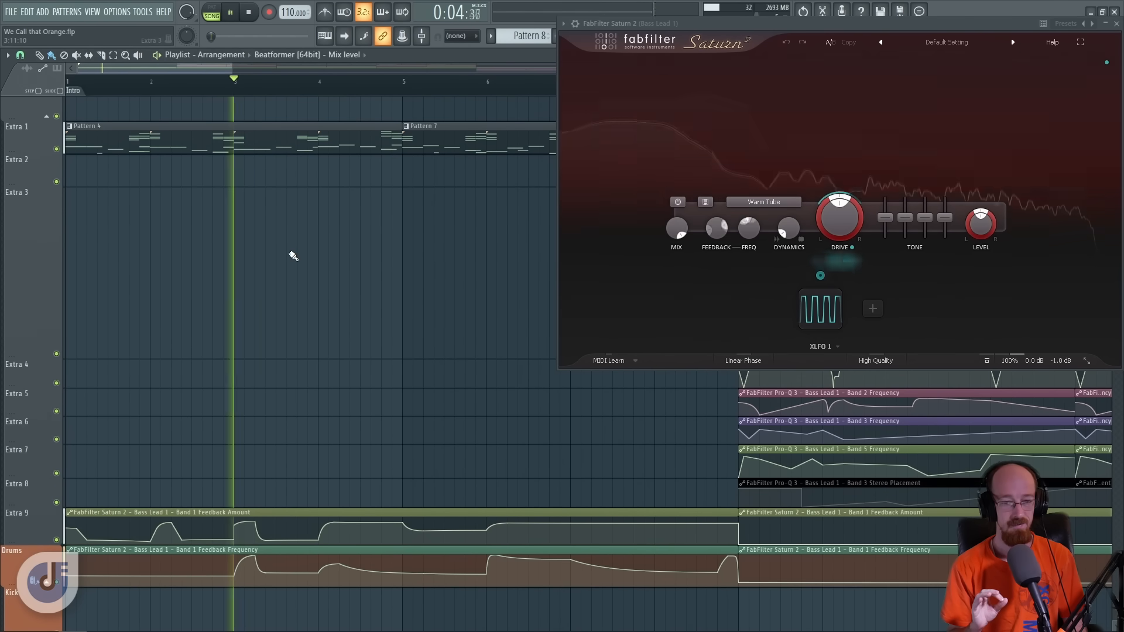
pyautogui.press('space')
pyautogui.press('space')
pyautogui.press('space')
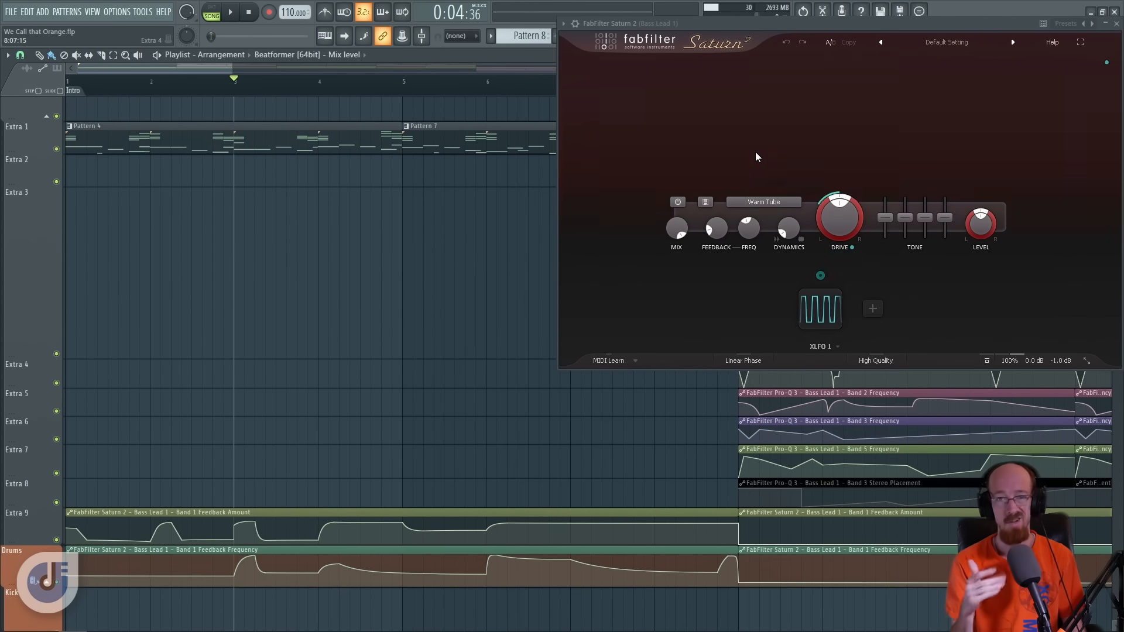
pyautogui.press('space')
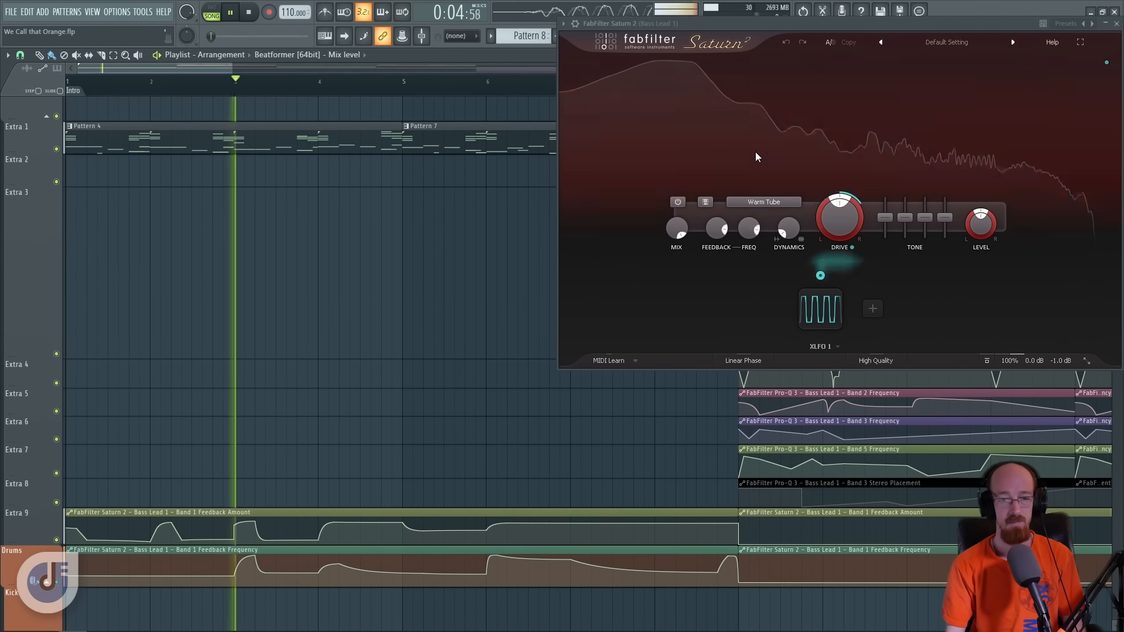
pyautogui.press('space')
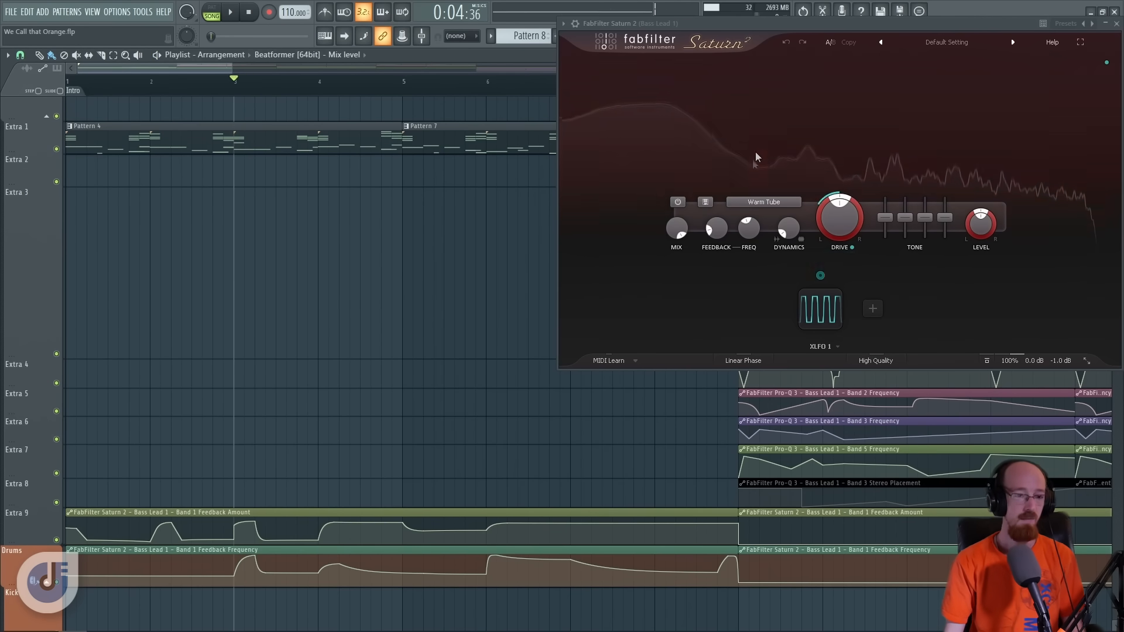
pyautogui.moveTo(265, 536); pyautogui.dragTo(261, 569)
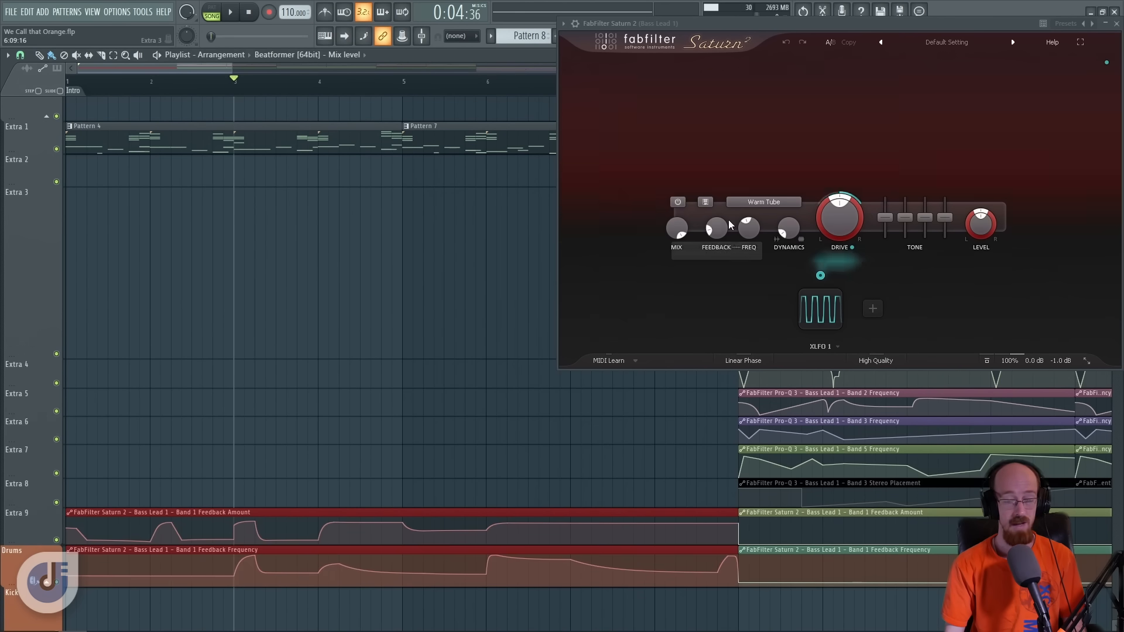
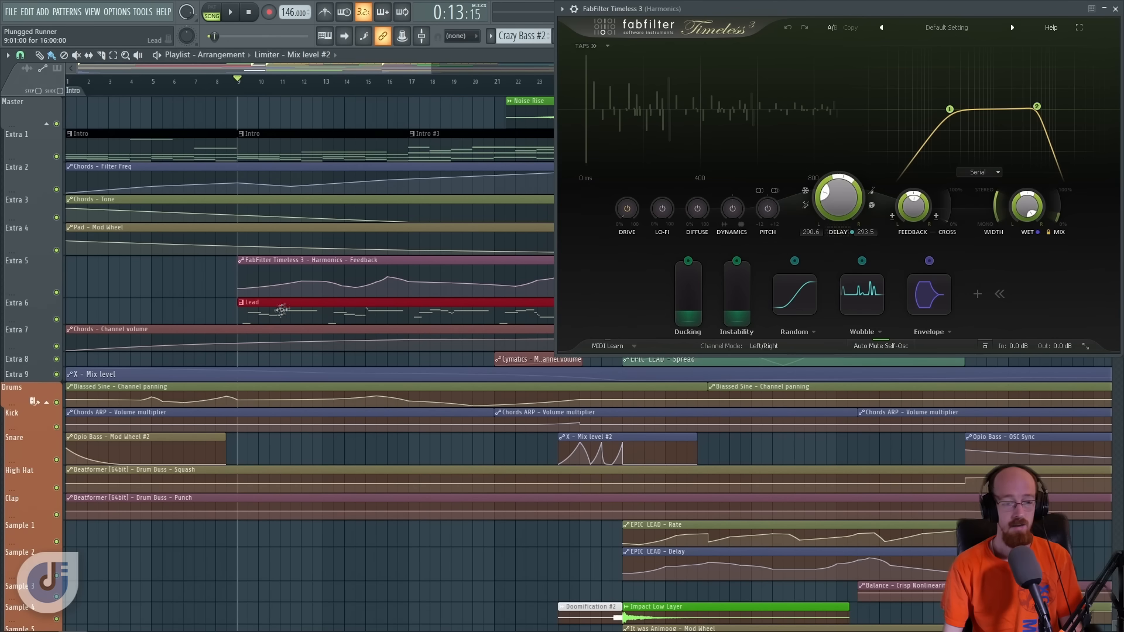
# Step: Show Timeless 3's wrapper settings, compare the lead from bar 9 with the plugin off and on, and uncover the following bars
pyautogui.click(575, 9)
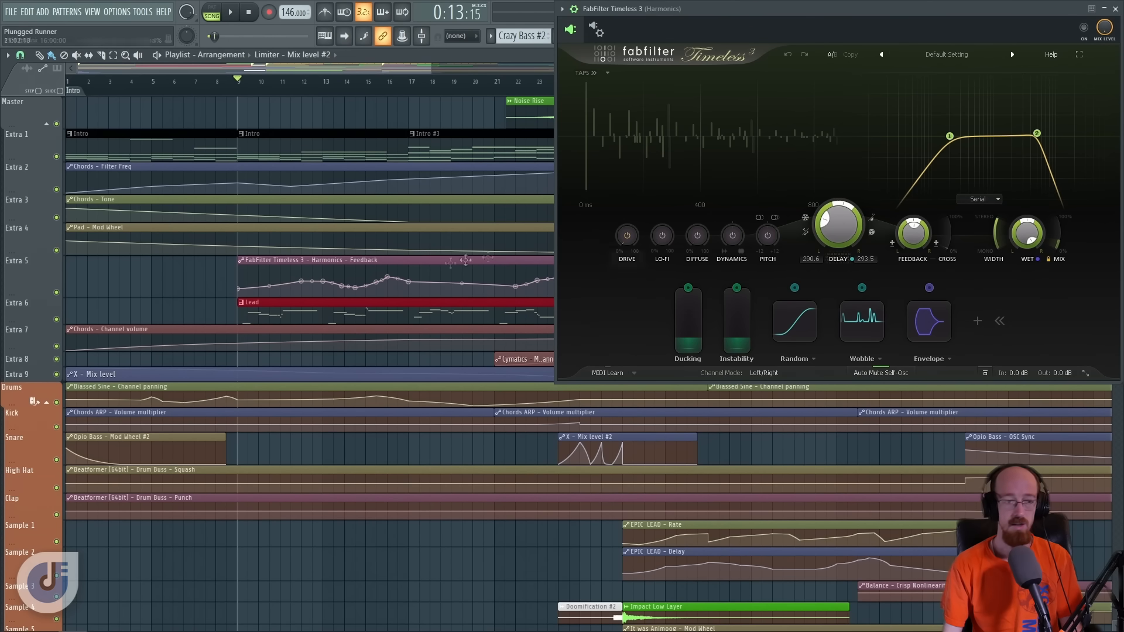
pyautogui.press('space')
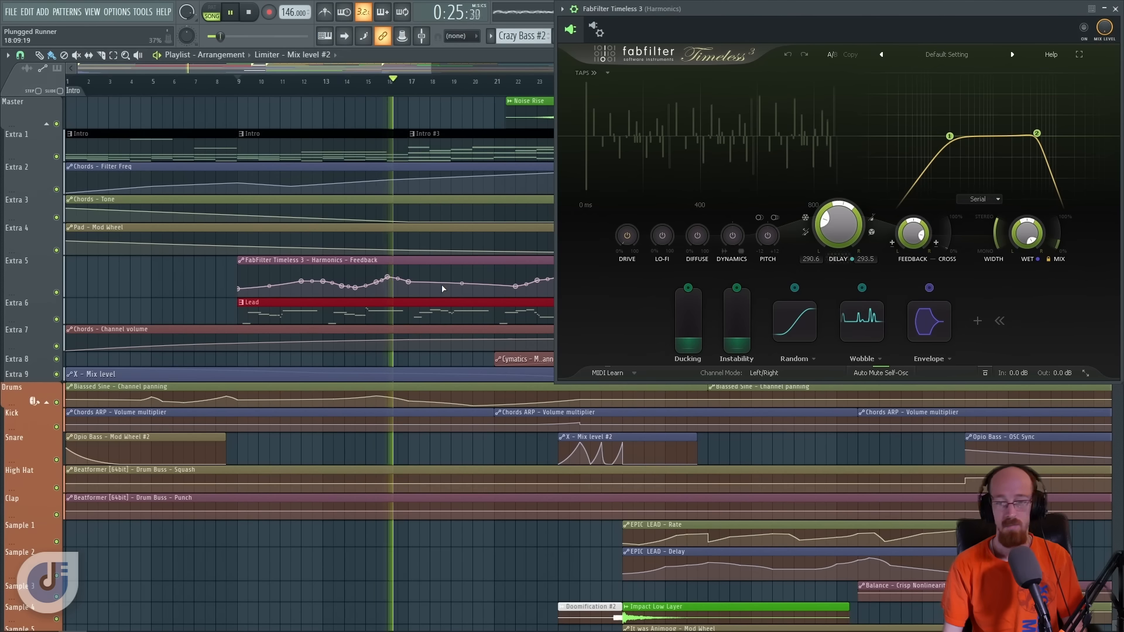
pyautogui.press('space')
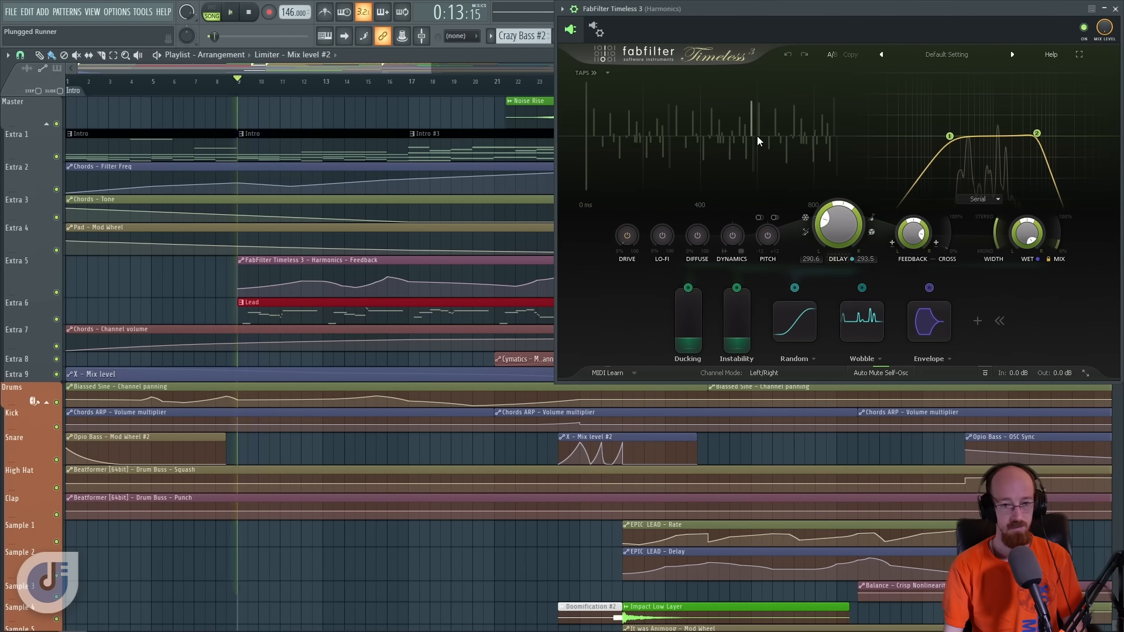
pyautogui.press('space')
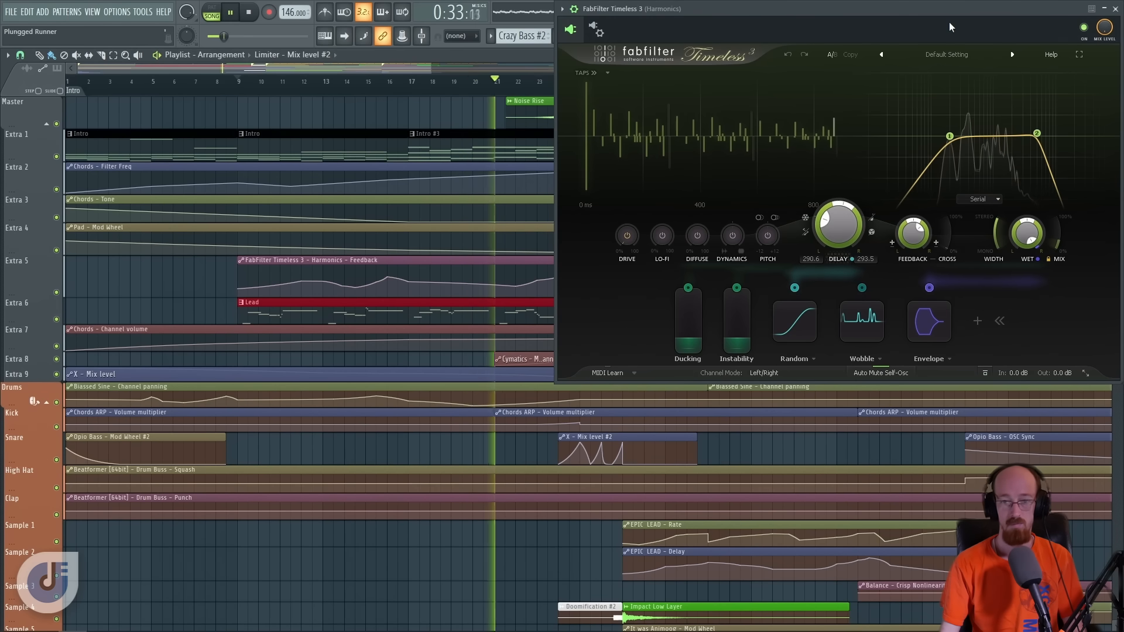
pyautogui.moveTo(965, 7); pyautogui.dragTo(396, 16)
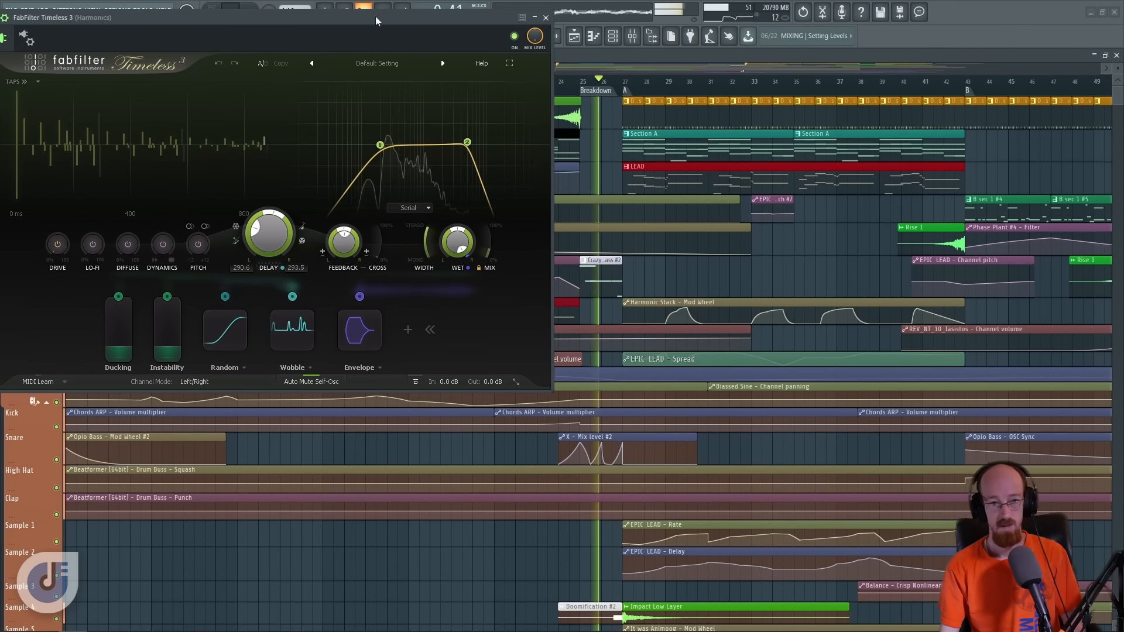
# Step: Close the Timeless 3 window and solo the Harmonics track in the mixer
pyautogui.moveTo(402, 18); pyautogui.dragTo(935, 5)
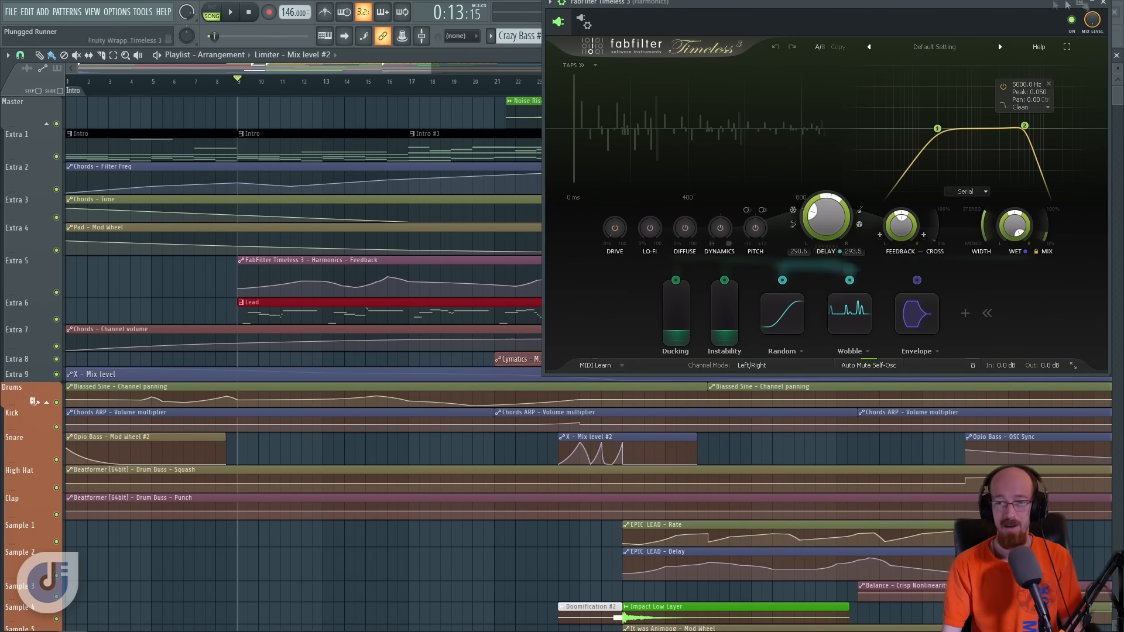
pyautogui.click(1103, 5)
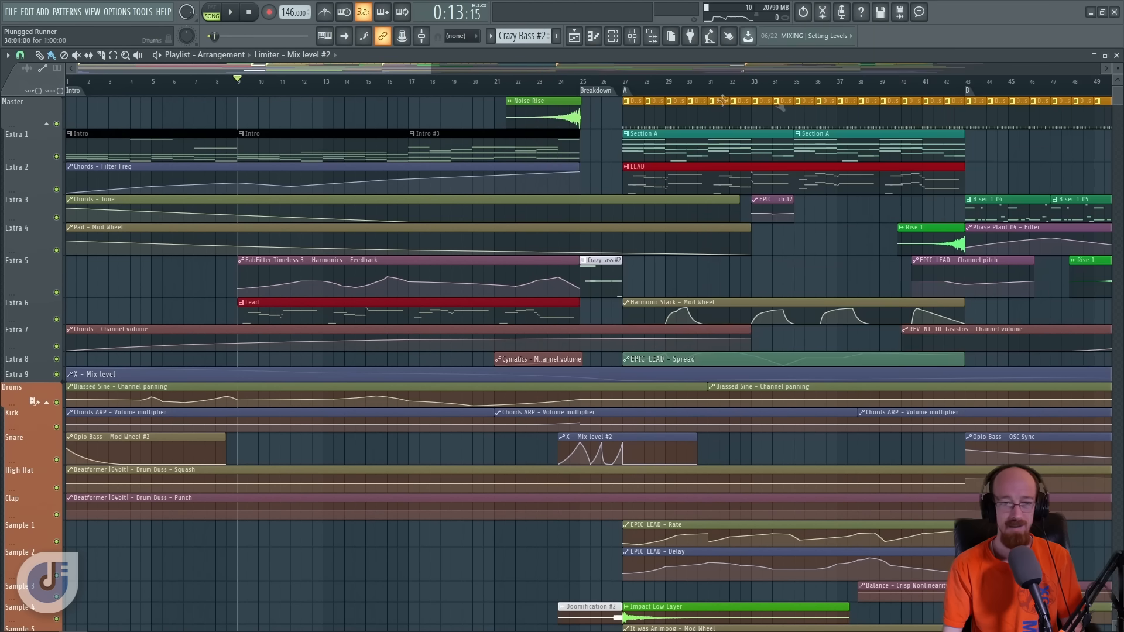
pyautogui.click(635, 38)
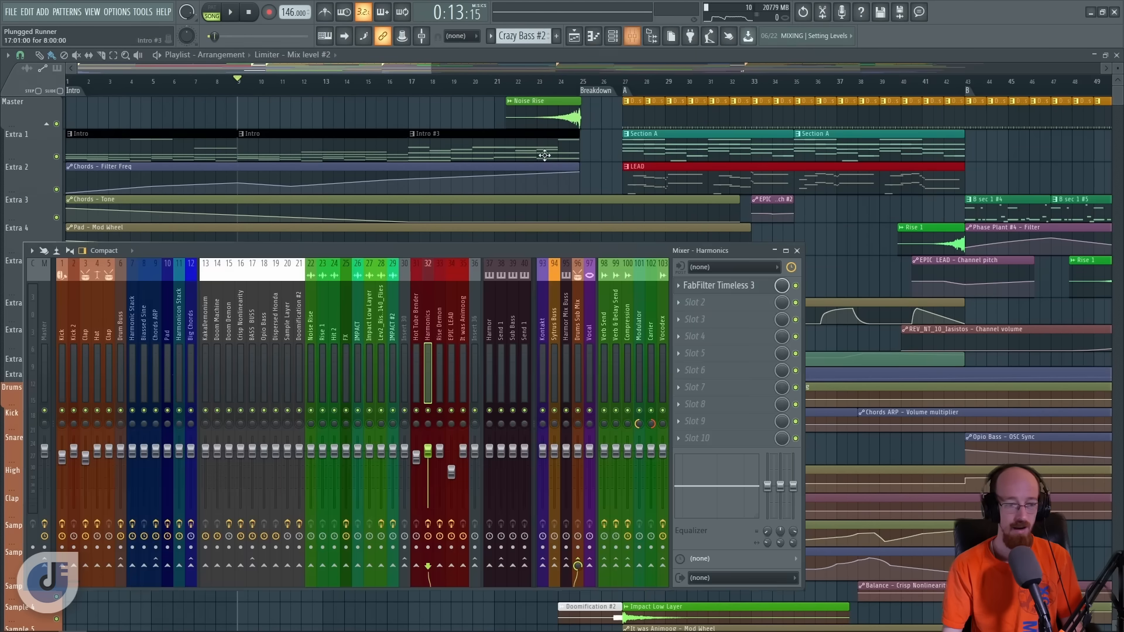
pyautogui.rightClick(430, 413)
pyautogui.rightClick(433, 413)
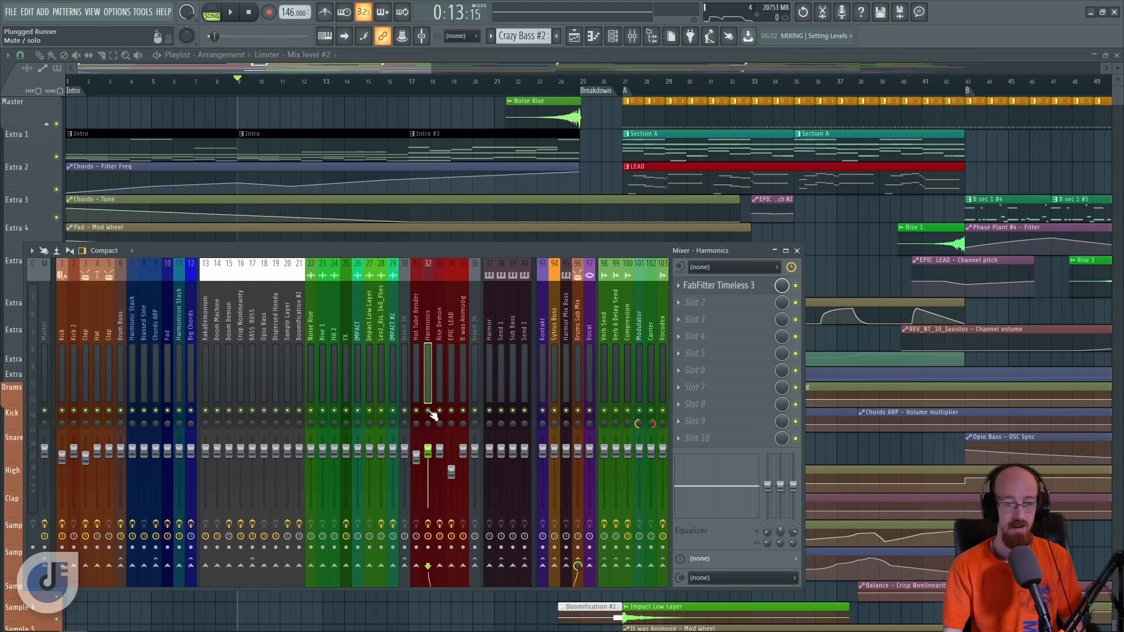
pyautogui.rightClick(432, 413)
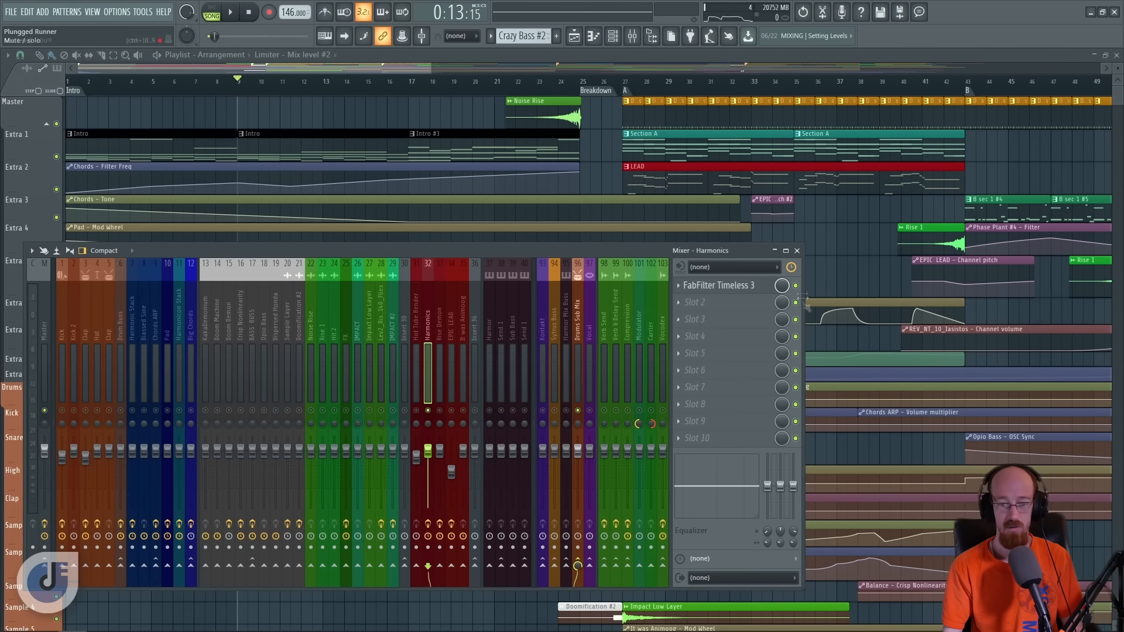
# Step: Load a second FabFilter Timeless 3 into slot 4 of the Harmonics track and expand it to full screen
pyautogui.hotkey('alt', 'p')
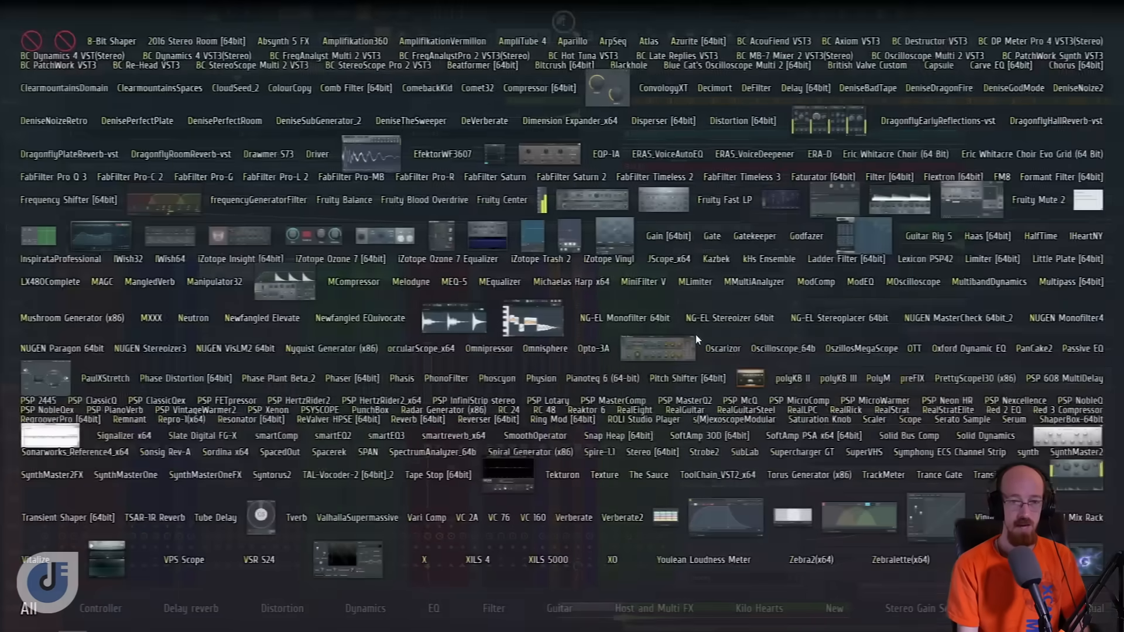
pyautogui.write('time')
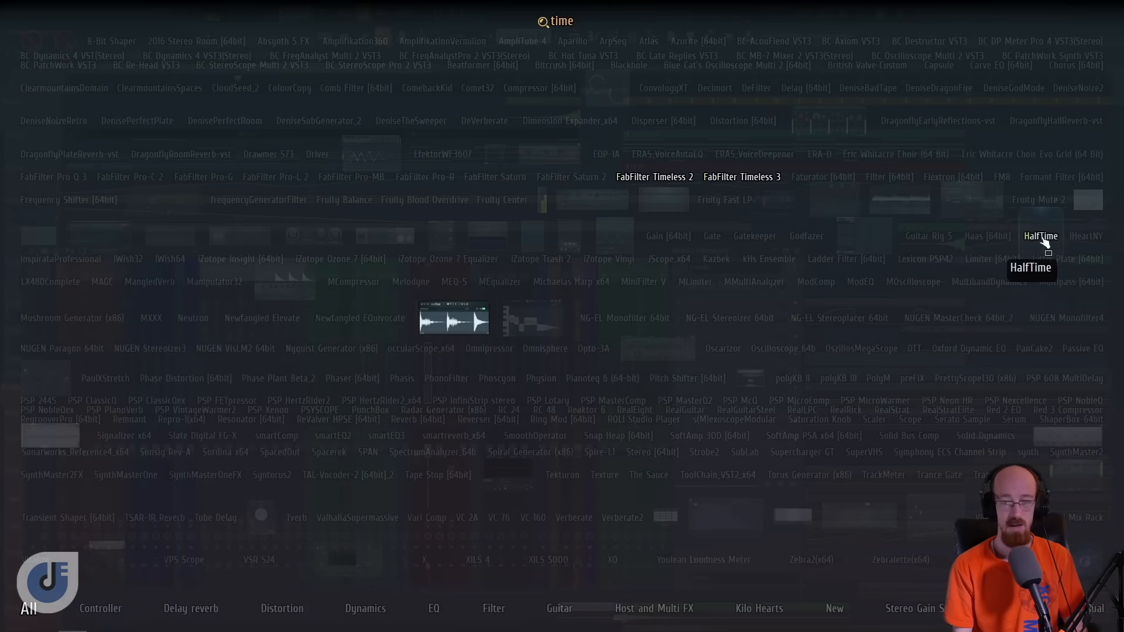
pyautogui.click(741, 177)
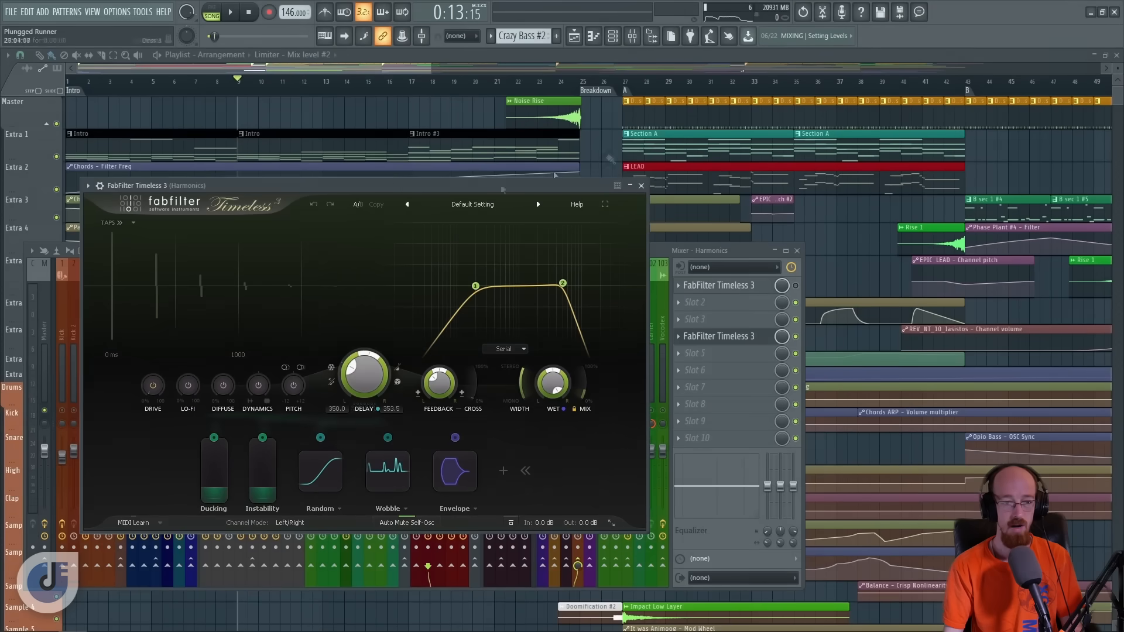
pyautogui.moveTo(395, 182); pyautogui.dragTo(412, 75)
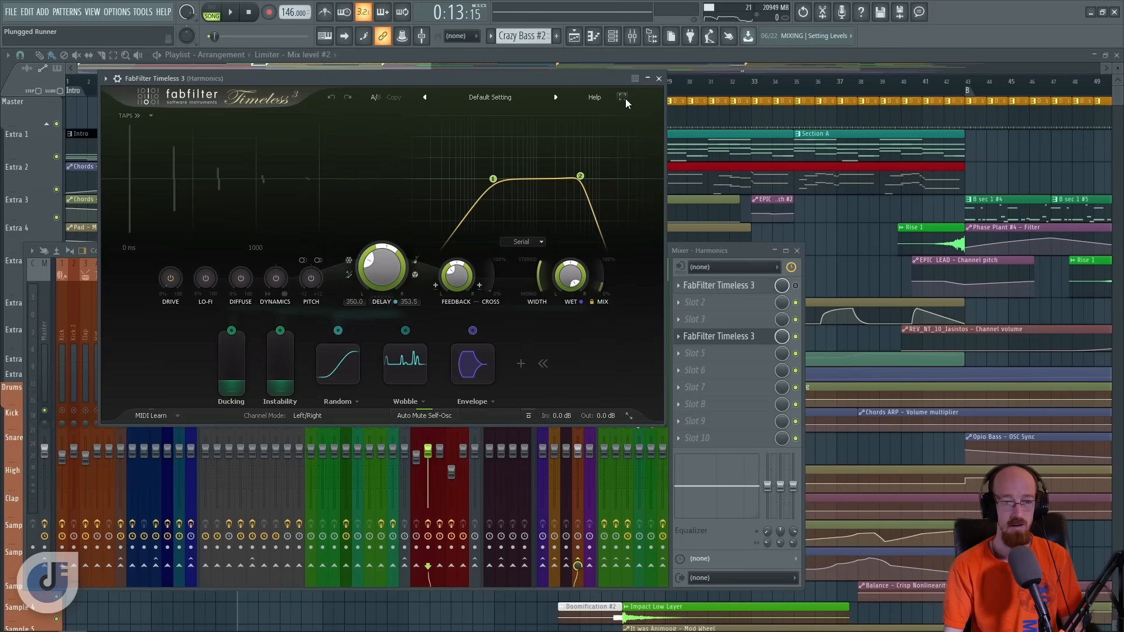
pyautogui.click(623, 97)
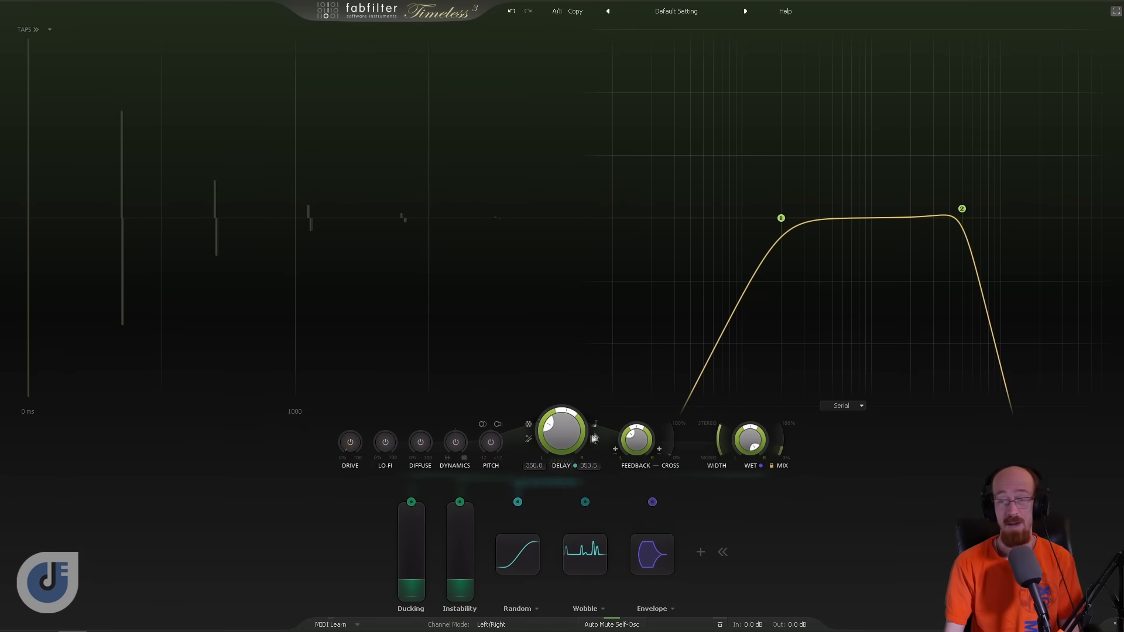
# Step: Centre the Delay Time Pan at 100% per side and audition the delay time at about 7.4 ms and 4017.4 ms
pyautogui.moveTo(568, 437)
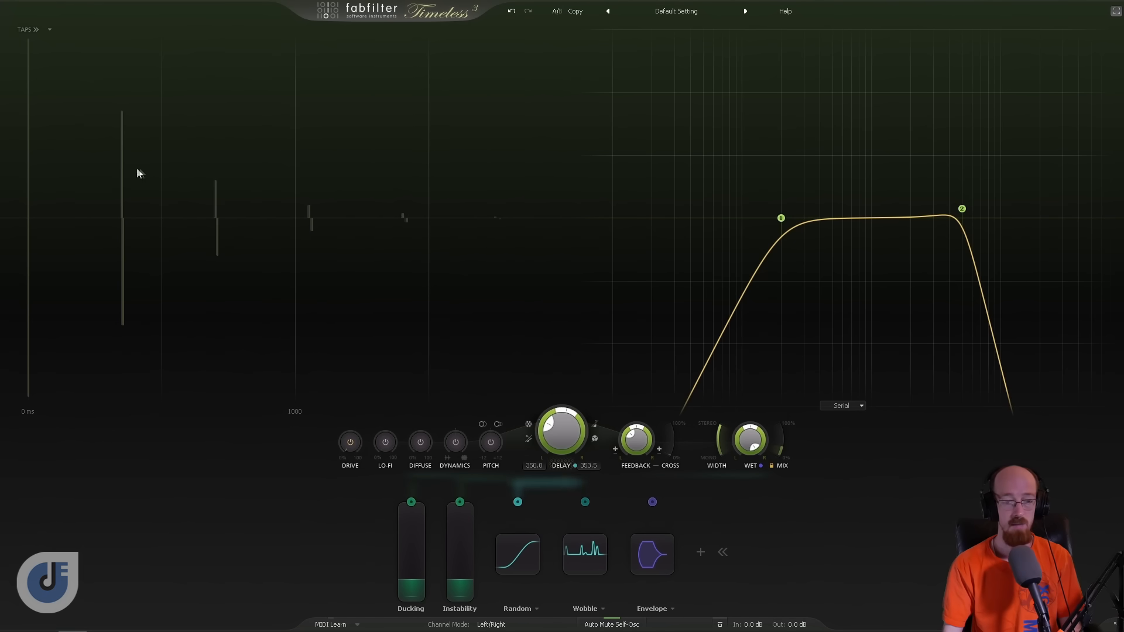
pyautogui.moveTo(565, 412)
pyautogui.mouseDown()
pyautogui.moveTo(530, 427)
pyautogui.moveTo(574, 409)
pyautogui.moveTo(555, 399)
pyautogui.mouseUp()
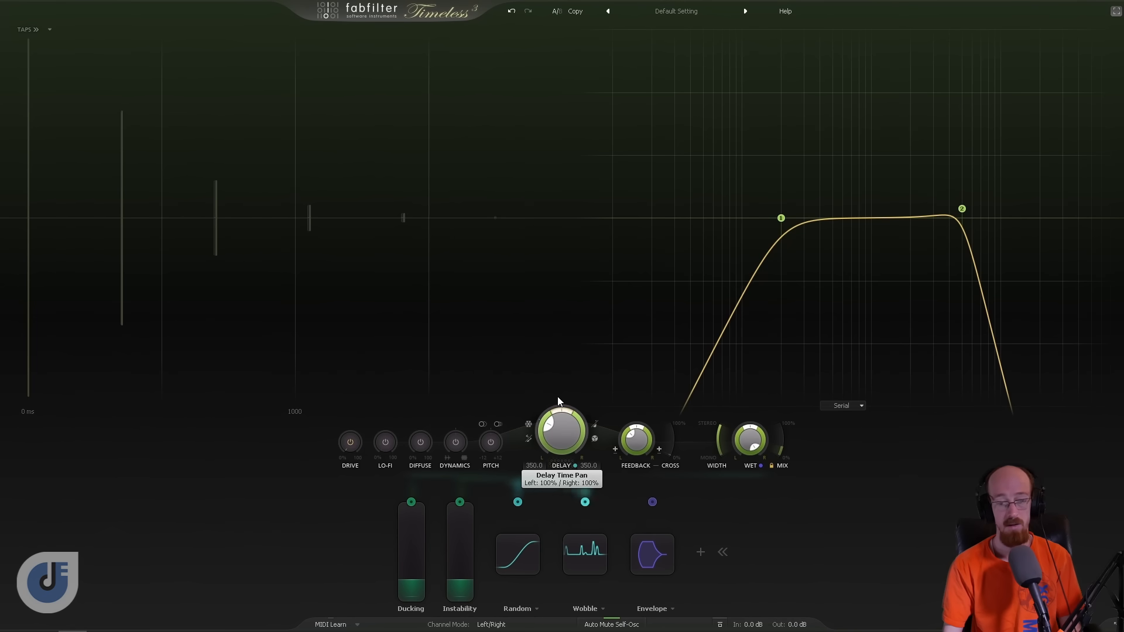
pyautogui.moveTo(559, 443)
pyautogui.mouseDown()
pyautogui.moveTo(568, 483)
pyautogui.moveTo(572, 453)
pyautogui.mouseUp()
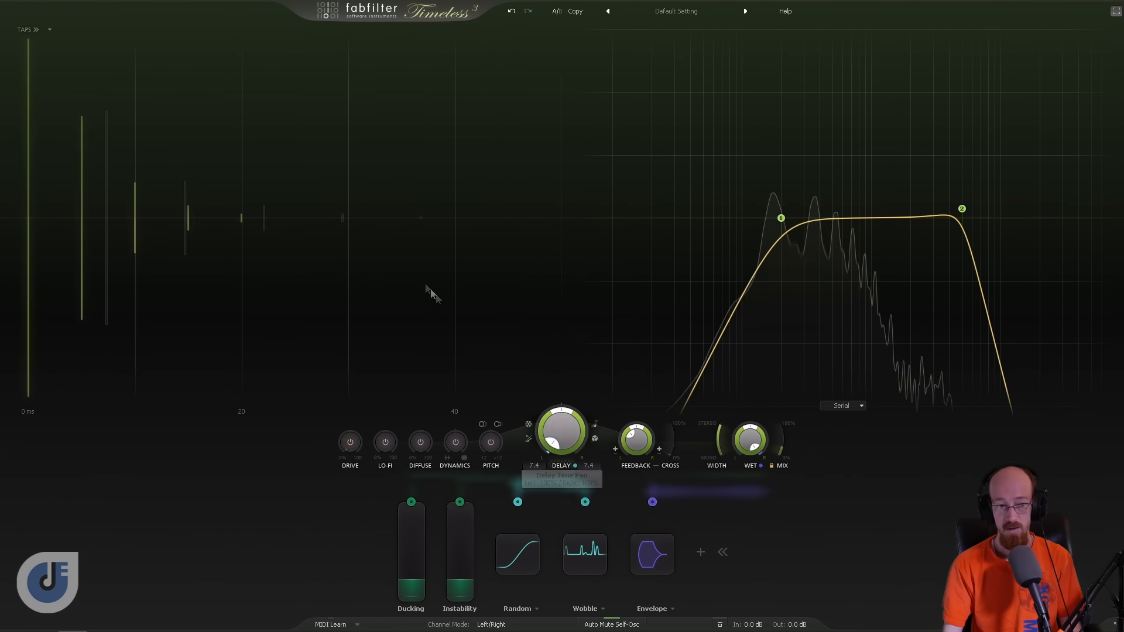
pyautogui.moveTo(563, 446); pyautogui.dragTo(550, 327)
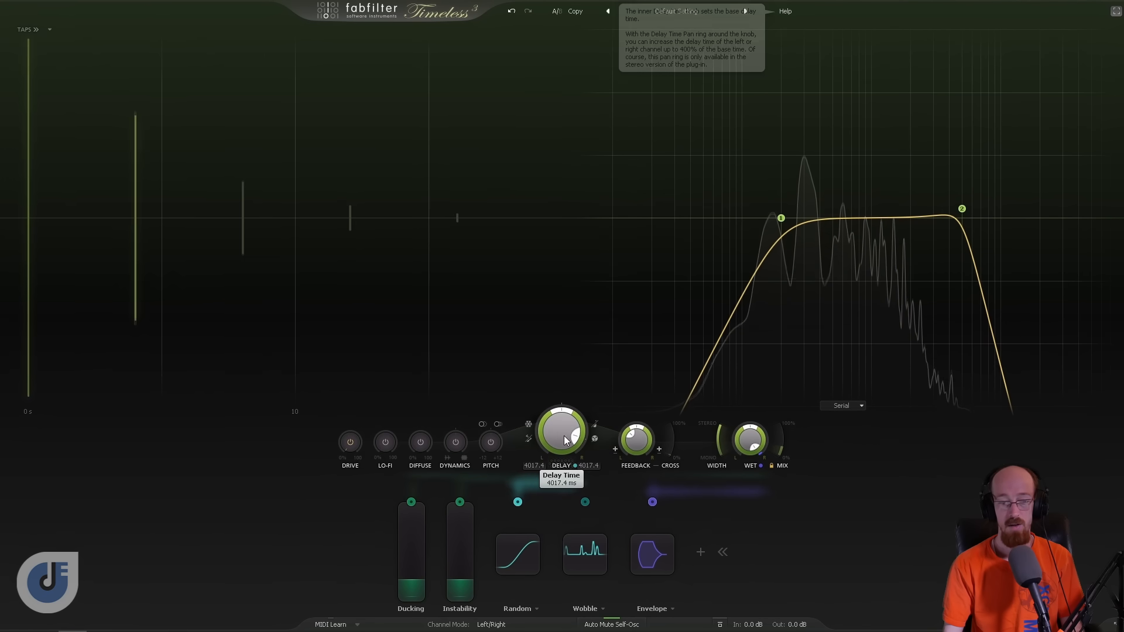
pyautogui.moveTo(562, 425); pyautogui.dragTo(566, 530)
# Step: Offset the left and right delay times to 563.9 and 409.5 ms and raise the Feedback Cross Mix
pyautogui.moveTo(559, 414); pyautogui.dragTo(540, 426)
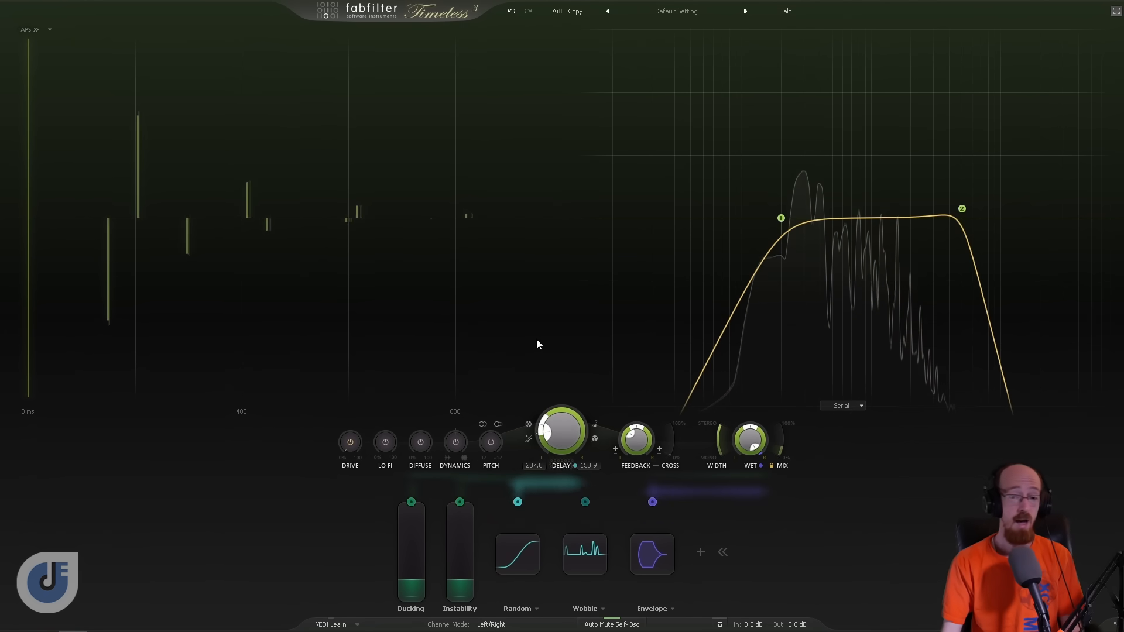
pyautogui.moveTo(562, 448); pyautogui.dragTo(563, 438)
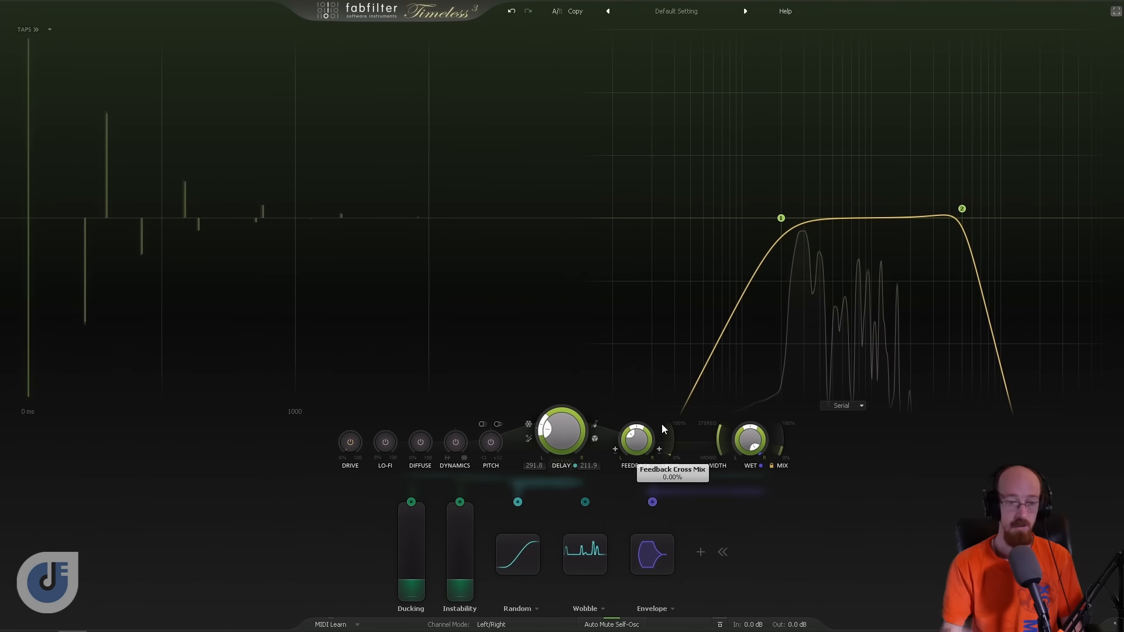
pyautogui.moveTo(672, 449); pyautogui.dragTo(663, 404)
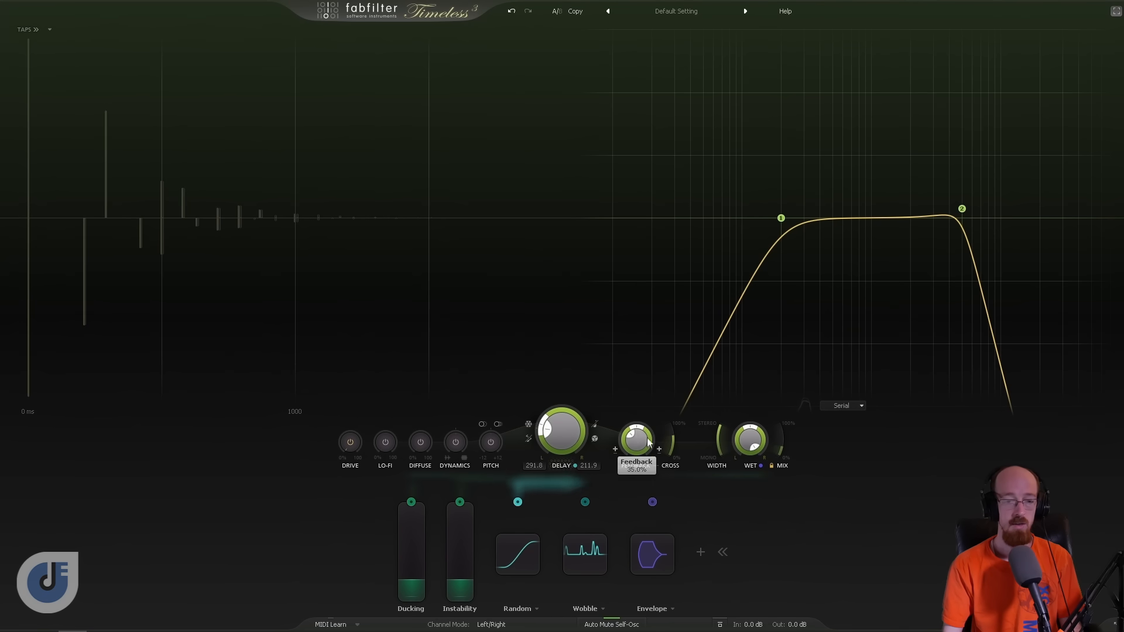
pyautogui.scroll(5, 554, 420)
pyautogui.scroll(-3, 553, 419)
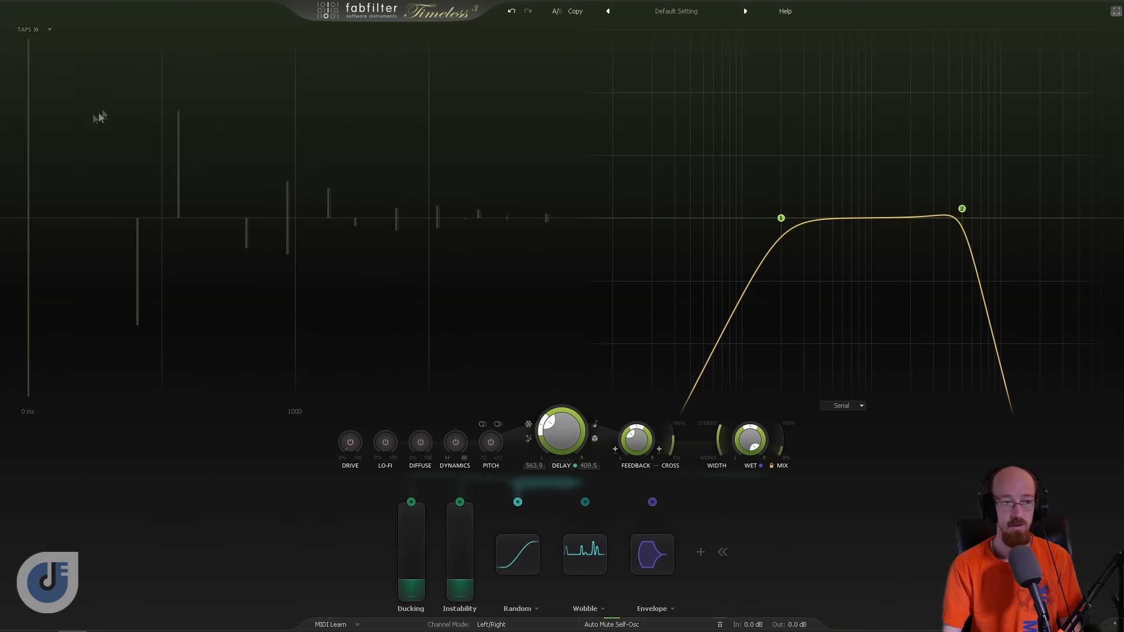
# Step: Apply the Random tap preset and audition it with the Feedback raised high and lowered again
pyautogui.click(50, 30)
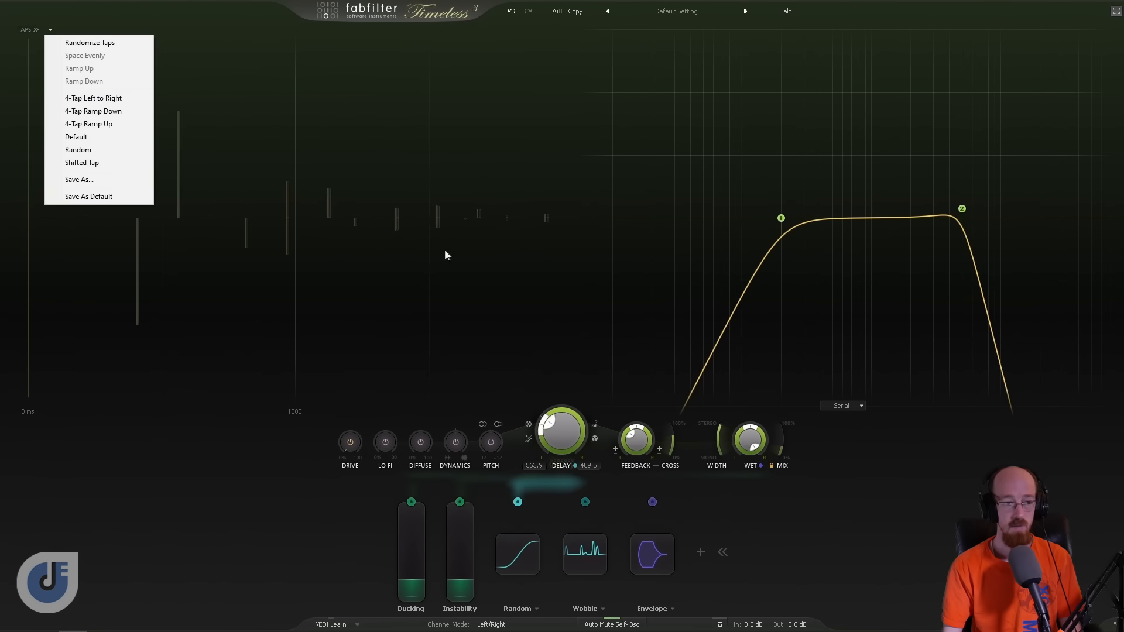
pyautogui.click(85, 150)
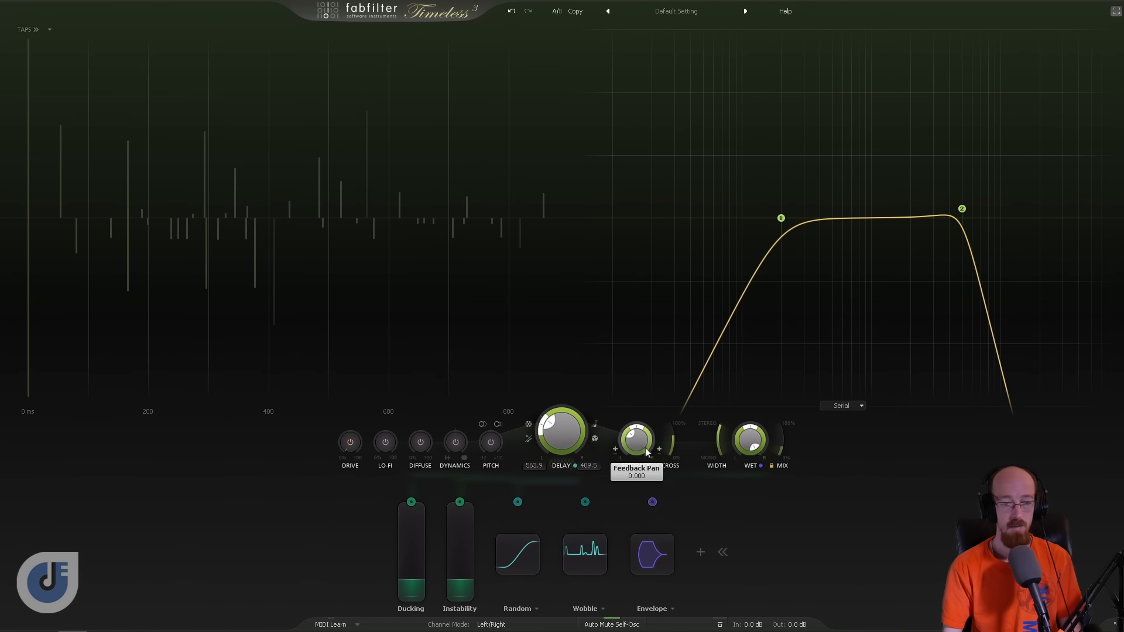
pyautogui.moveTo(626, 366); pyautogui.dragTo(627, 350)
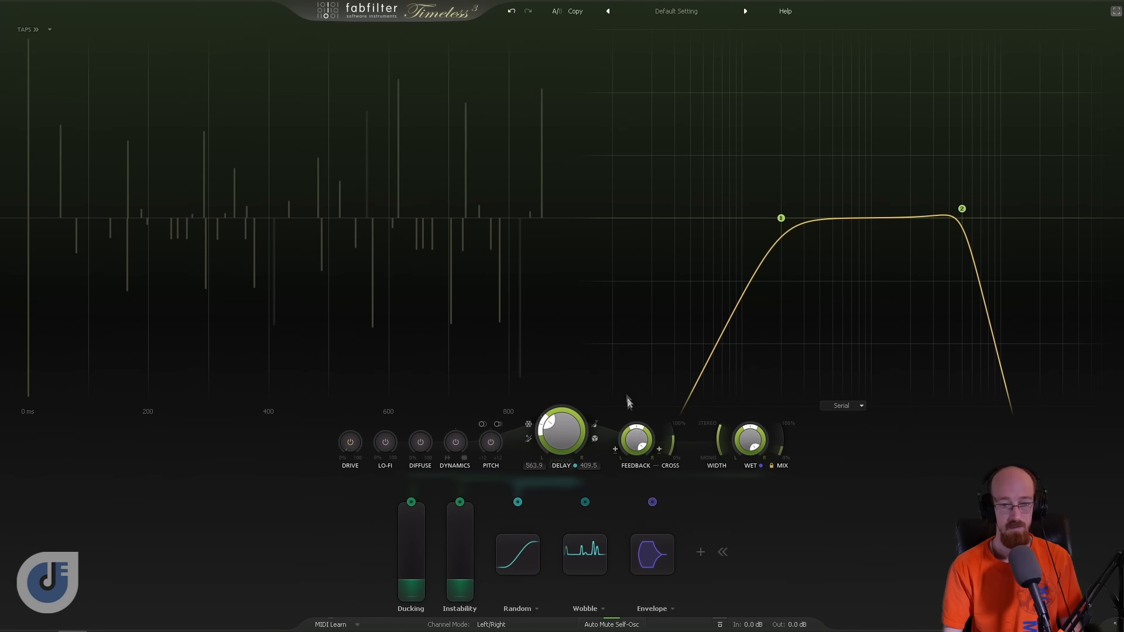
pyautogui.moveTo(637, 440); pyautogui.dragTo(617, 465)
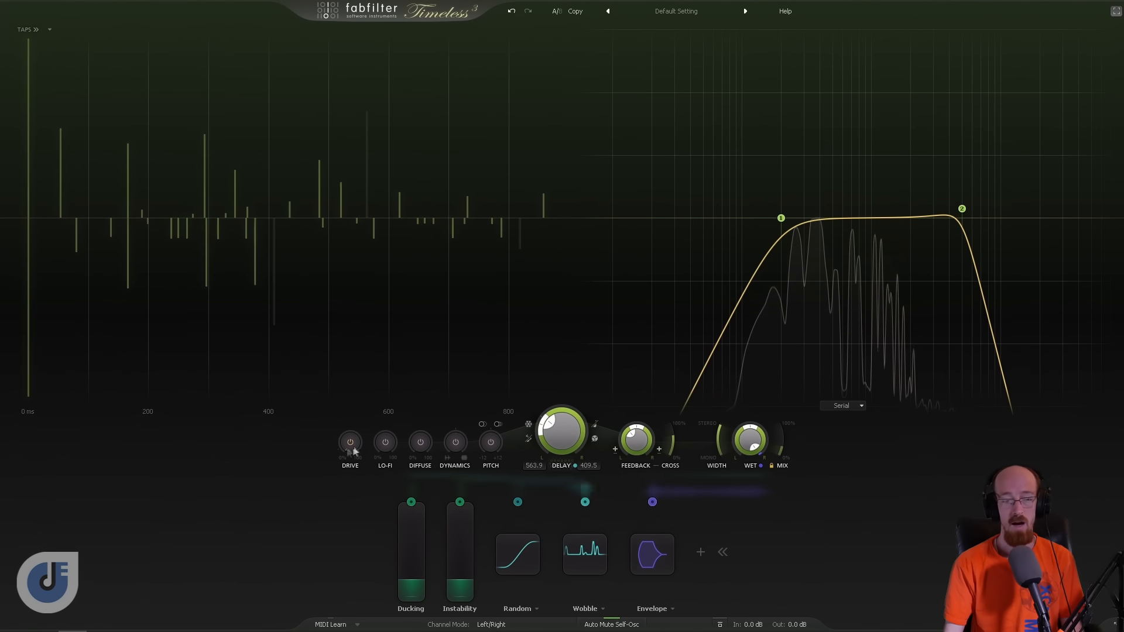
# Step: Turn Diffuse fully up, audition it with the Feedback raised, and lower the Feedback to 37.2%
pyautogui.moveTo(355, 446)
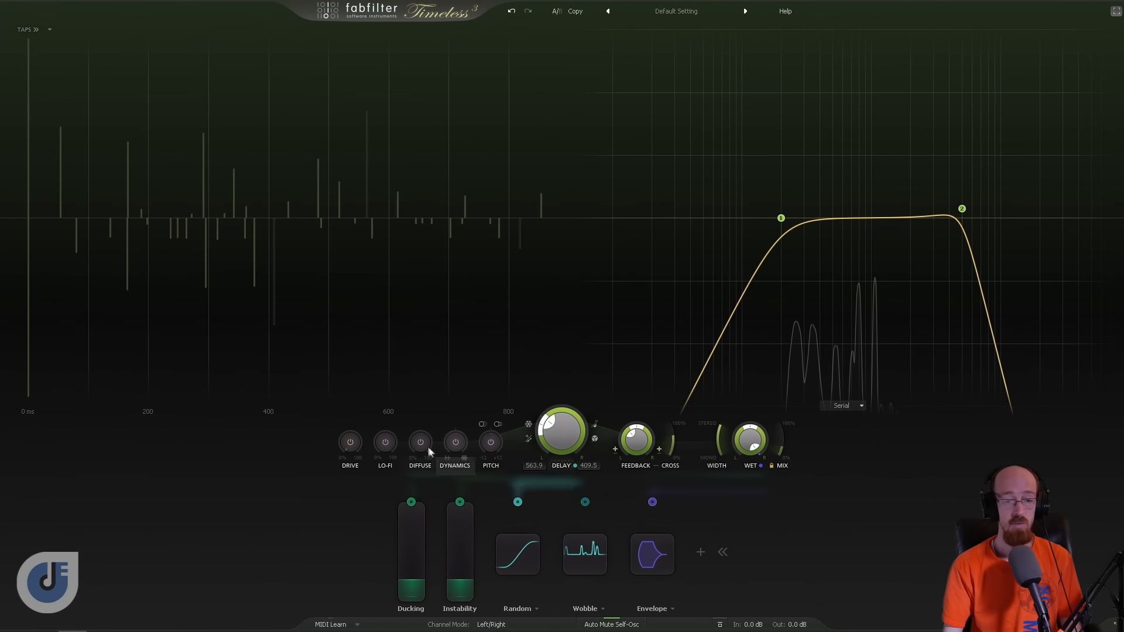
pyautogui.moveTo(419, 447)
pyautogui.moveTo(420, 446); pyautogui.dragTo(413, 425)
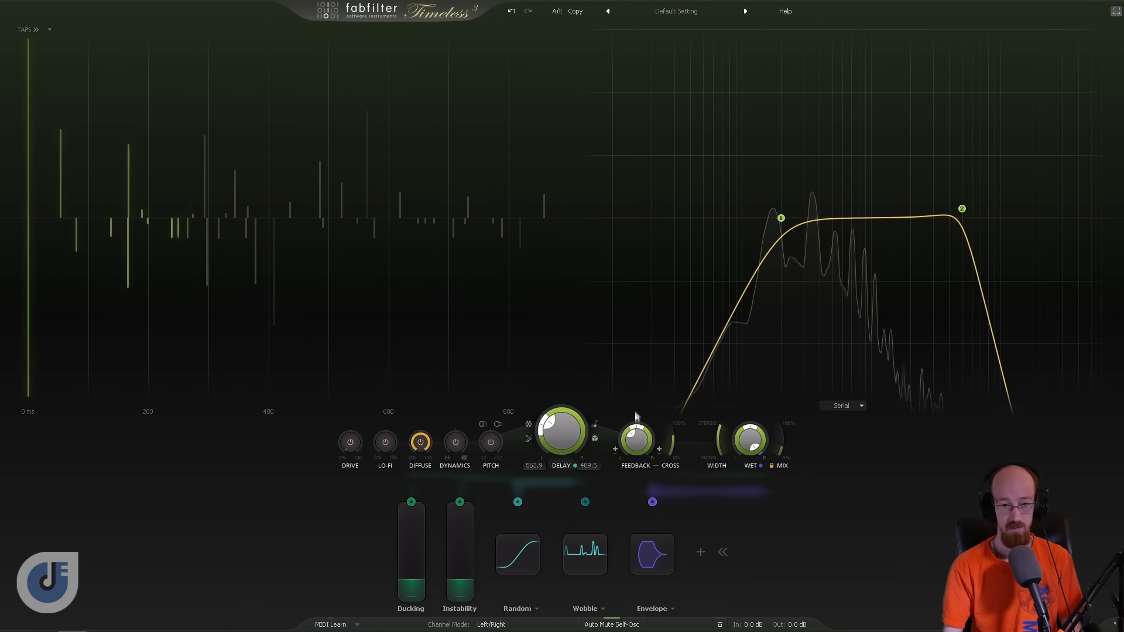
pyautogui.moveTo(640, 448)
pyautogui.moveTo(639, 448); pyautogui.dragTo(639, 359)
pyautogui.moveTo(640, 445); pyautogui.dragTo(631, 479)
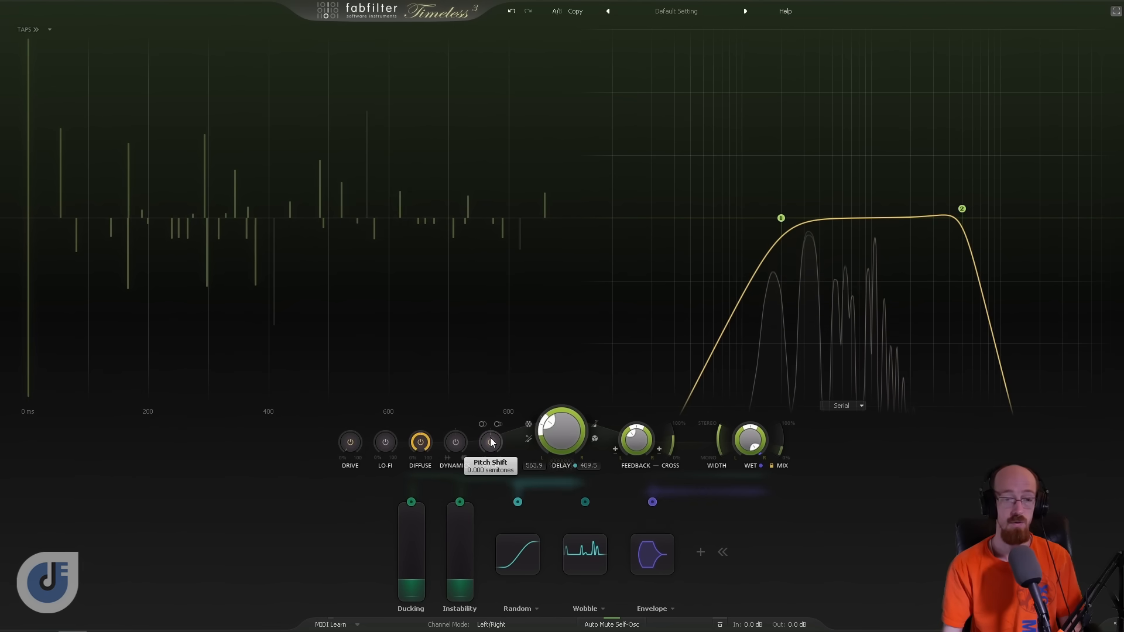
# Step: Try a downward pitch shift with the Feedback at 193%, raise Pitch Shift to 12 semitones and turn the Feedback down
pyautogui.moveTo(492, 443)
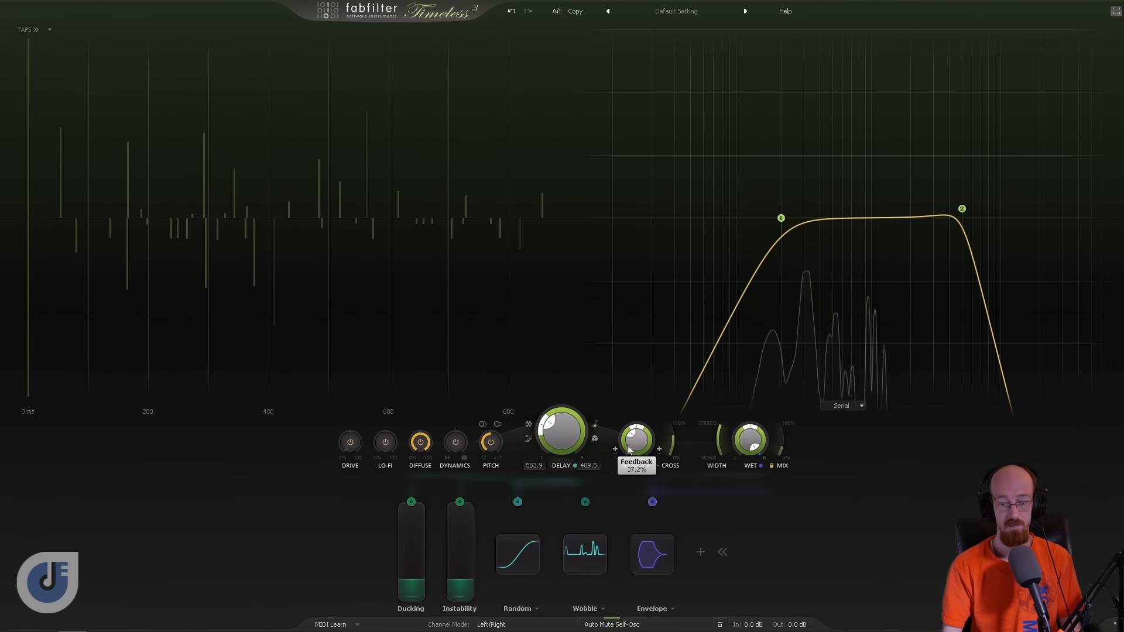
pyautogui.moveTo(640, 445); pyautogui.dragTo(638, 367)
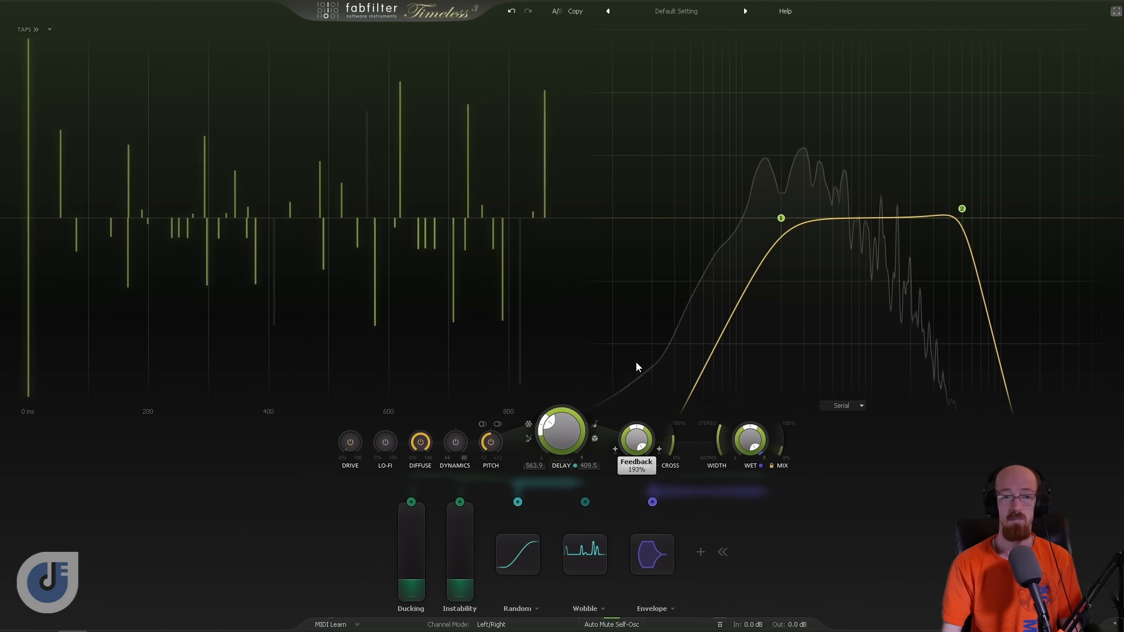
pyautogui.moveTo(637, 363); pyautogui.dragTo(631, 371)
pyautogui.moveTo(492, 443); pyautogui.dragTo(506, 318)
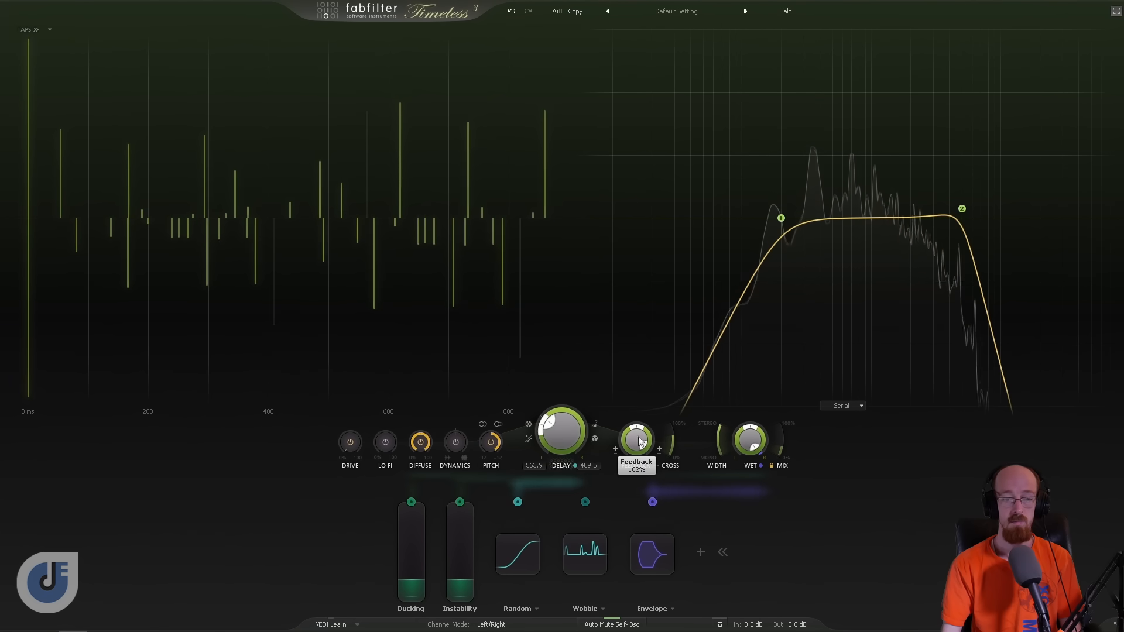
pyautogui.moveTo(640, 444); pyautogui.dragTo(636, 464)
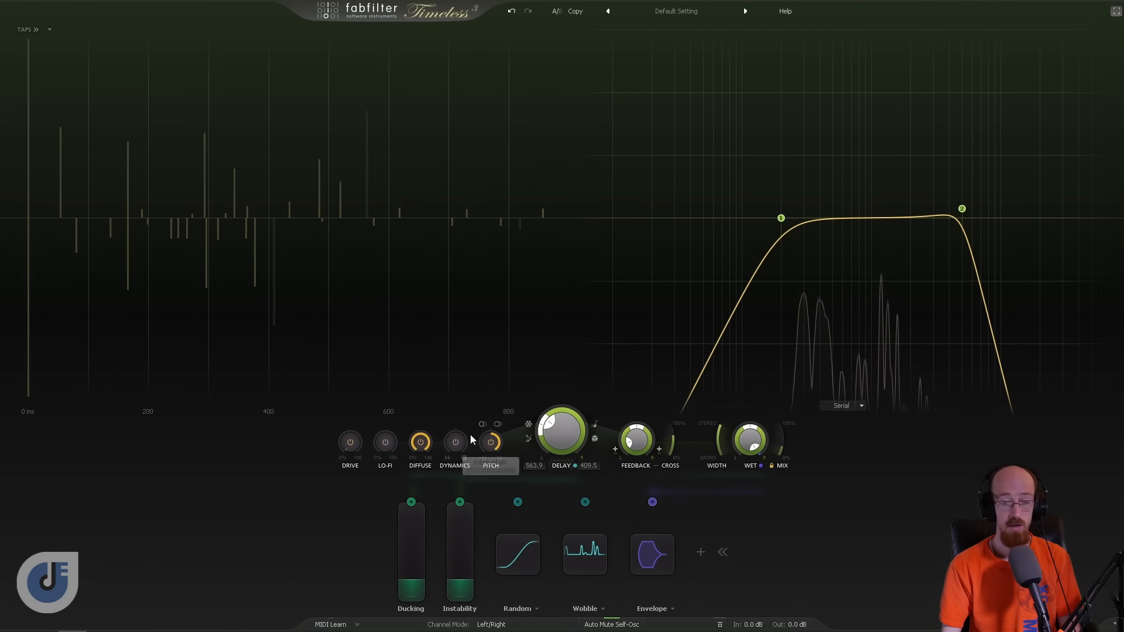
# Step: Expand the Wobble modulator and sync its rate to 1/4
pyautogui.moveTo(584, 562)
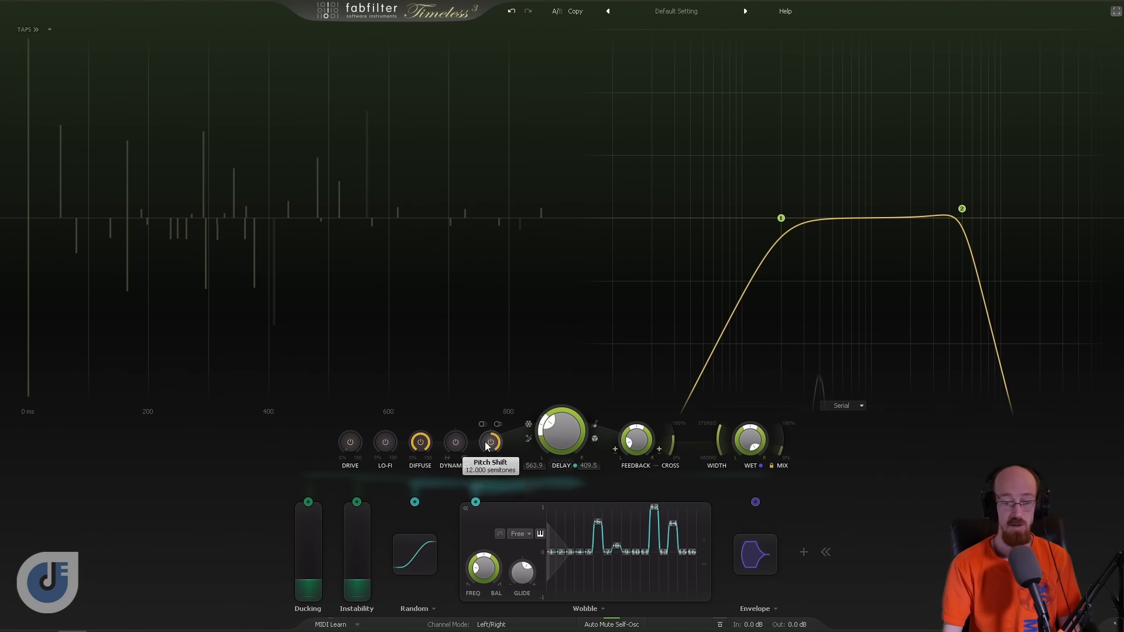
pyautogui.click(517, 534)
pyautogui.click(532, 532)
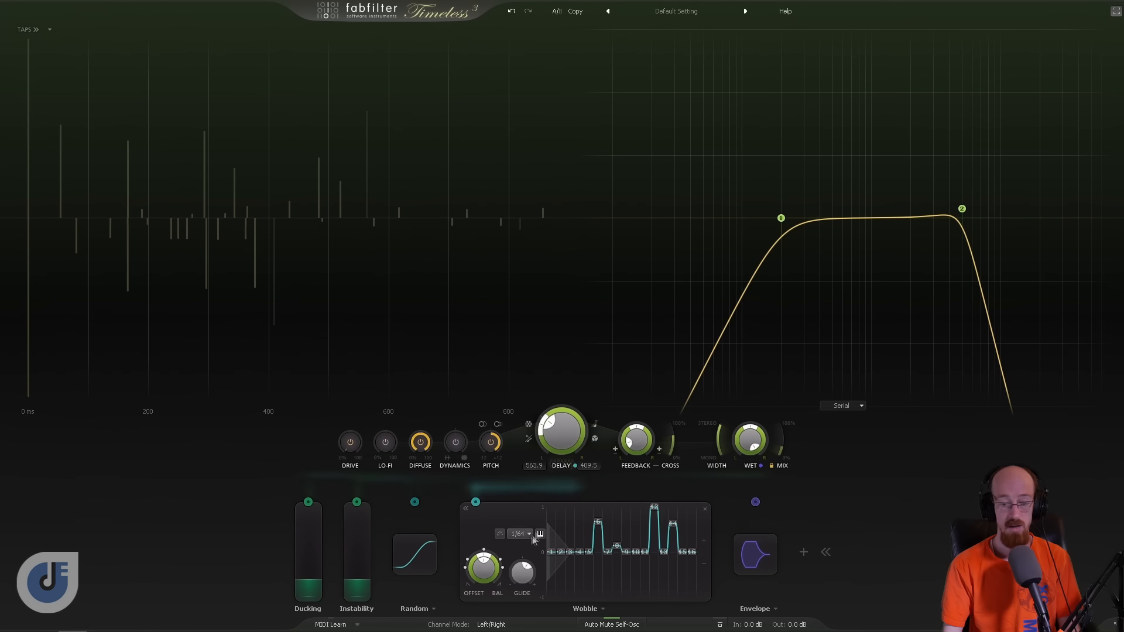
pyautogui.click(519, 534)
pyautogui.click(536, 483)
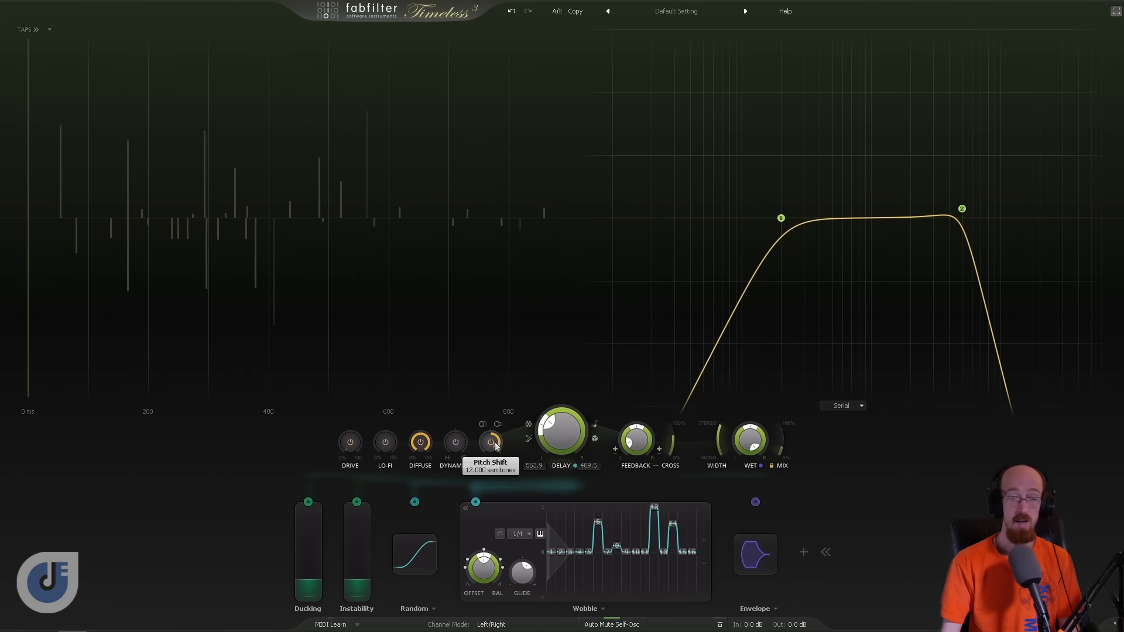
# Step: Adjust Lo-Fi and turn Drive up while auditioning higher Feedback, and bring the Feedback down to 22.6%
pyautogui.moveTo(617, 546); pyautogui.dragTo(618, 532)
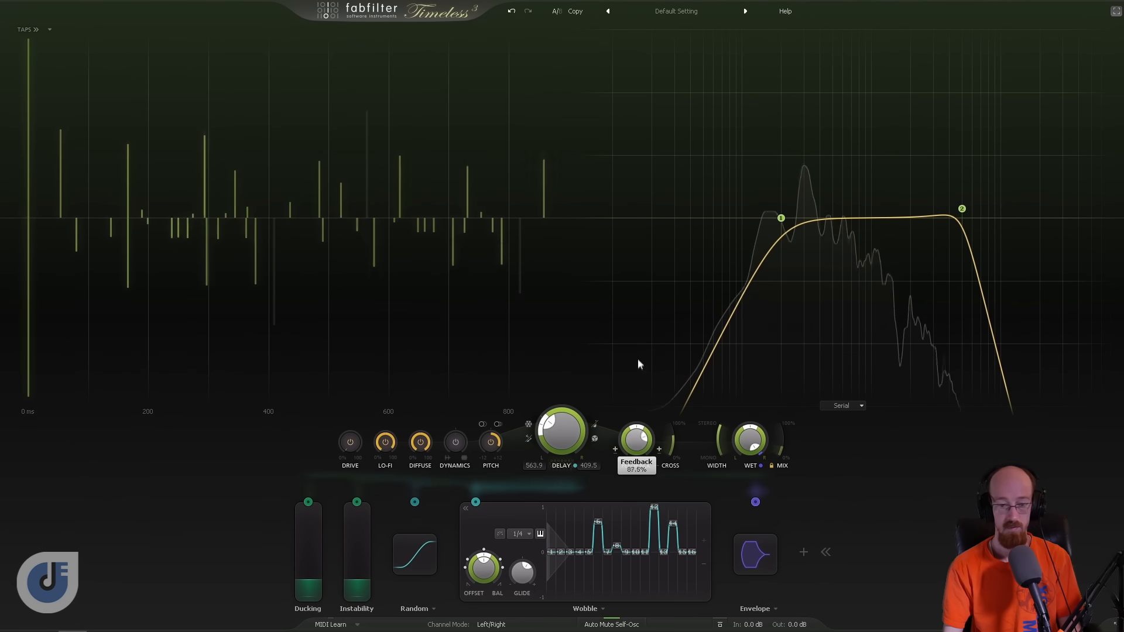
pyautogui.moveTo(386, 430)
pyautogui.mouseDown()
pyautogui.moveTo(386, 556)
pyautogui.moveTo(385, 518)
pyautogui.mouseUp()
pyautogui.moveTo(350, 442); pyautogui.dragTo(357, 297)
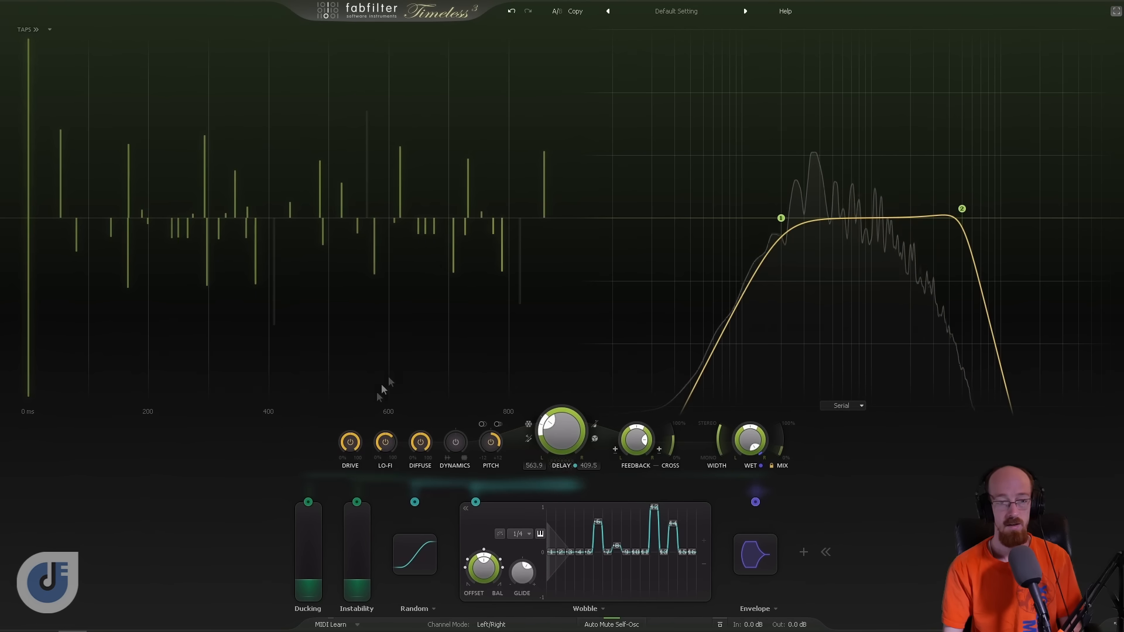
pyautogui.moveTo(638, 459); pyautogui.dragTo(624, 539)
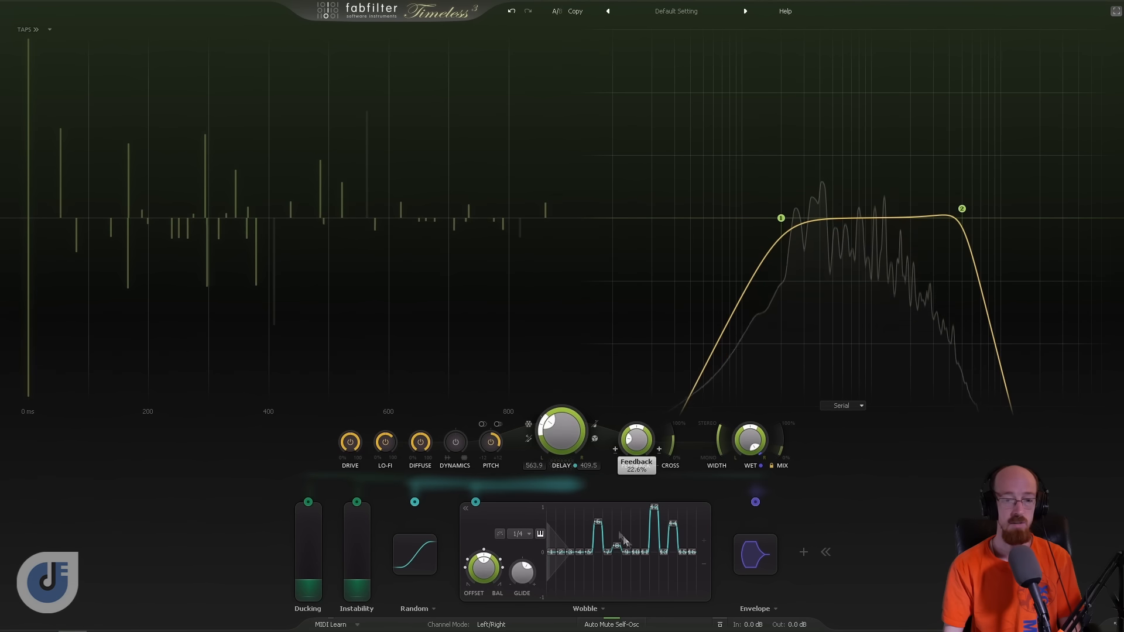
# Step: Add a slider modulator, assign it to Drive and raise the slider to full
pyautogui.moveTo(573, 424)
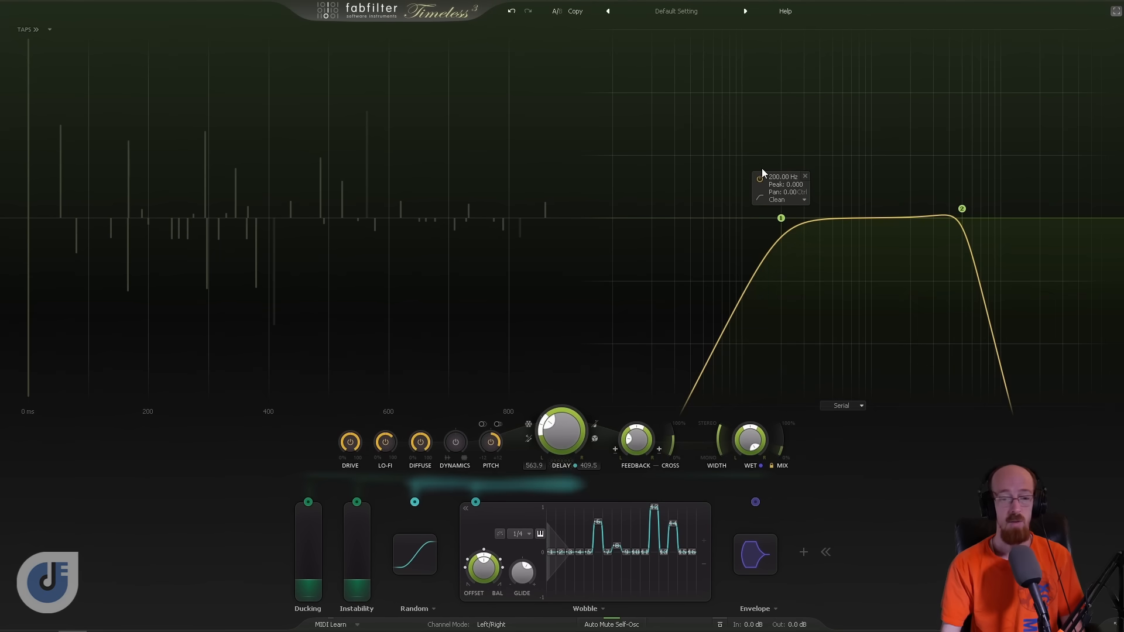
pyautogui.click(804, 552)
pyautogui.click(820, 482)
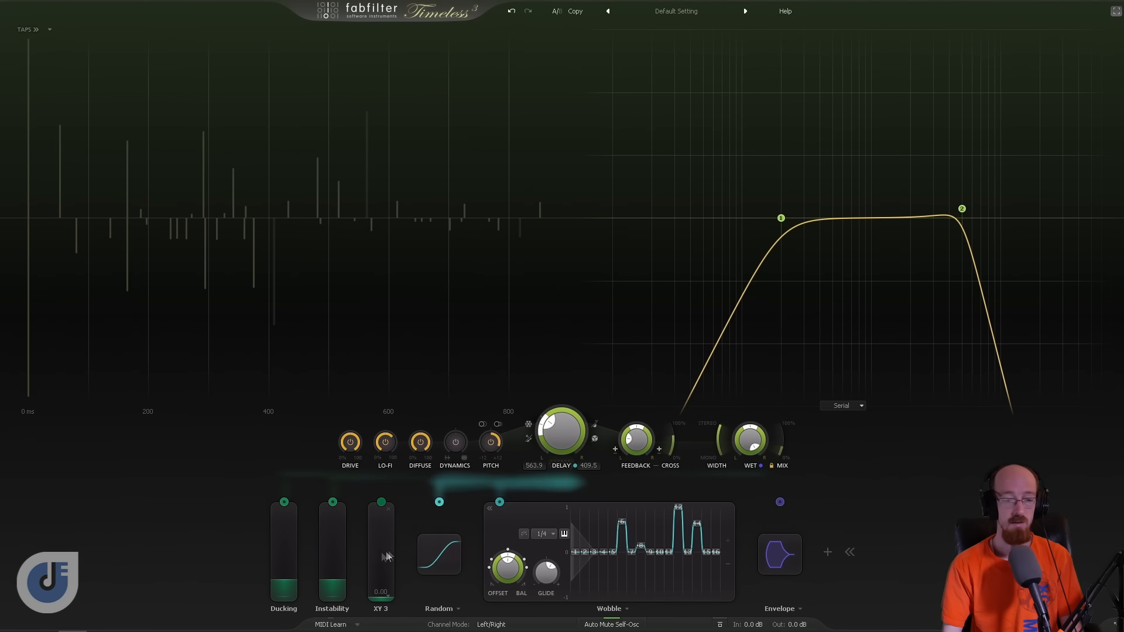
pyautogui.moveTo(381, 549)
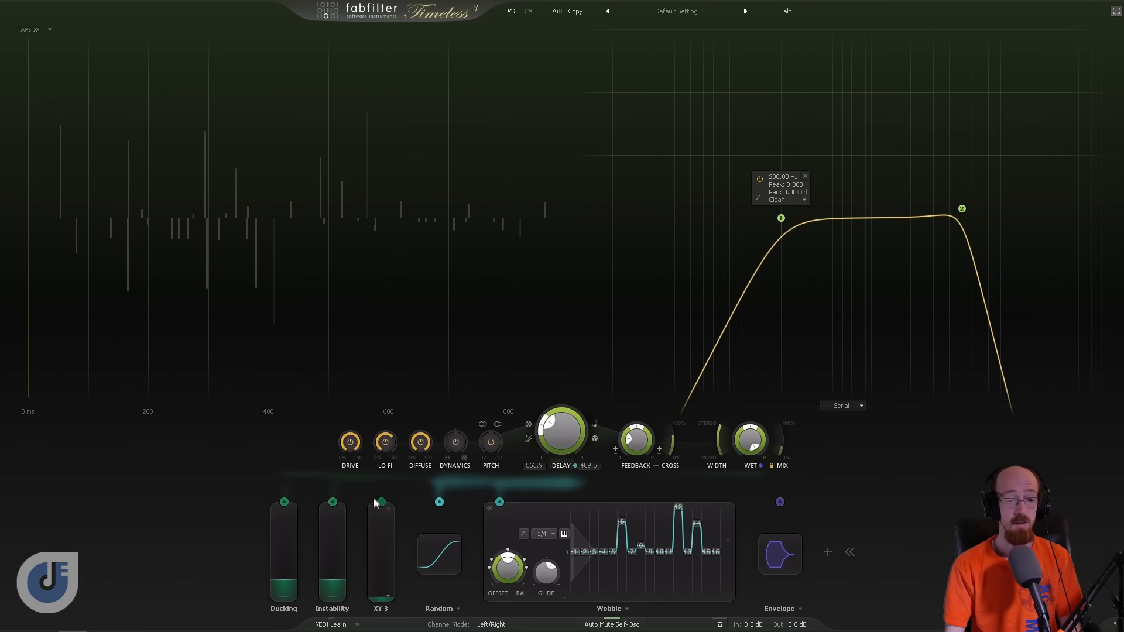
pyautogui.moveTo(382, 503); pyautogui.dragTo(351, 445)
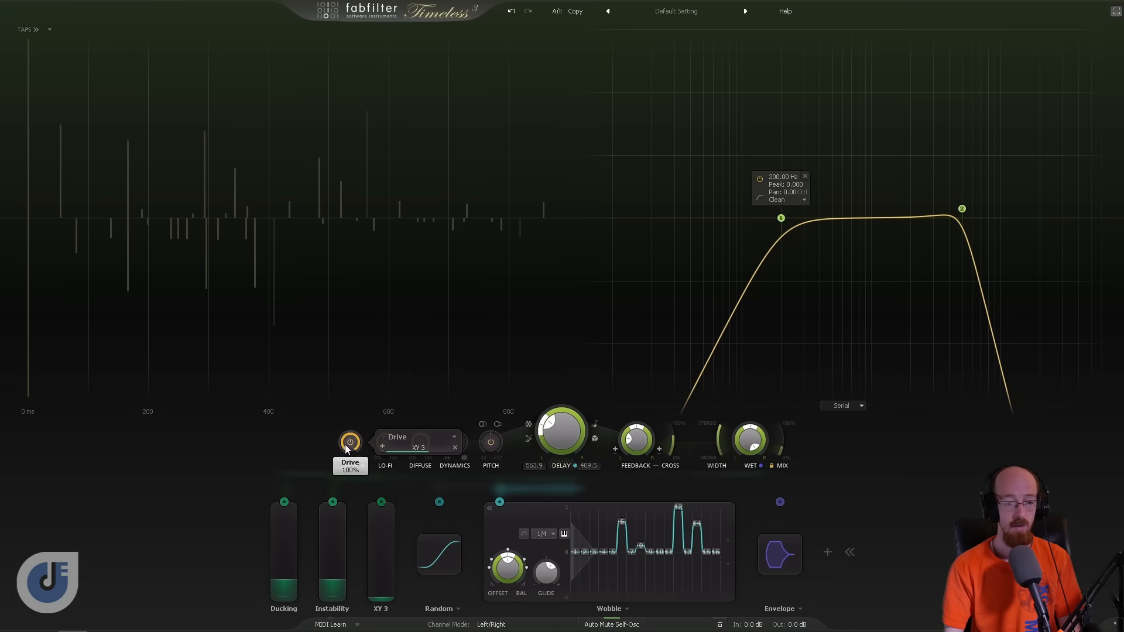
pyautogui.moveTo(379, 599); pyautogui.dragTo(378, 495)
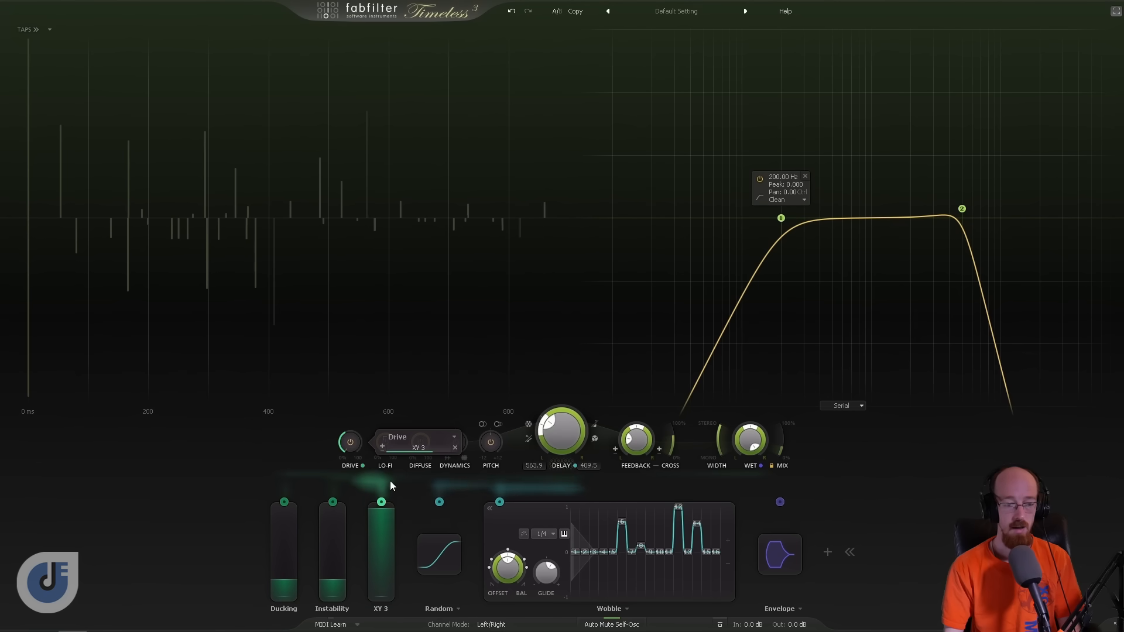
# Step: Assign the XY 3 slider to Lo-Fi and Diffuse too, and audition the slider across its full range
pyautogui.moveTo(381, 505); pyautogui.dragTo(385, 443)
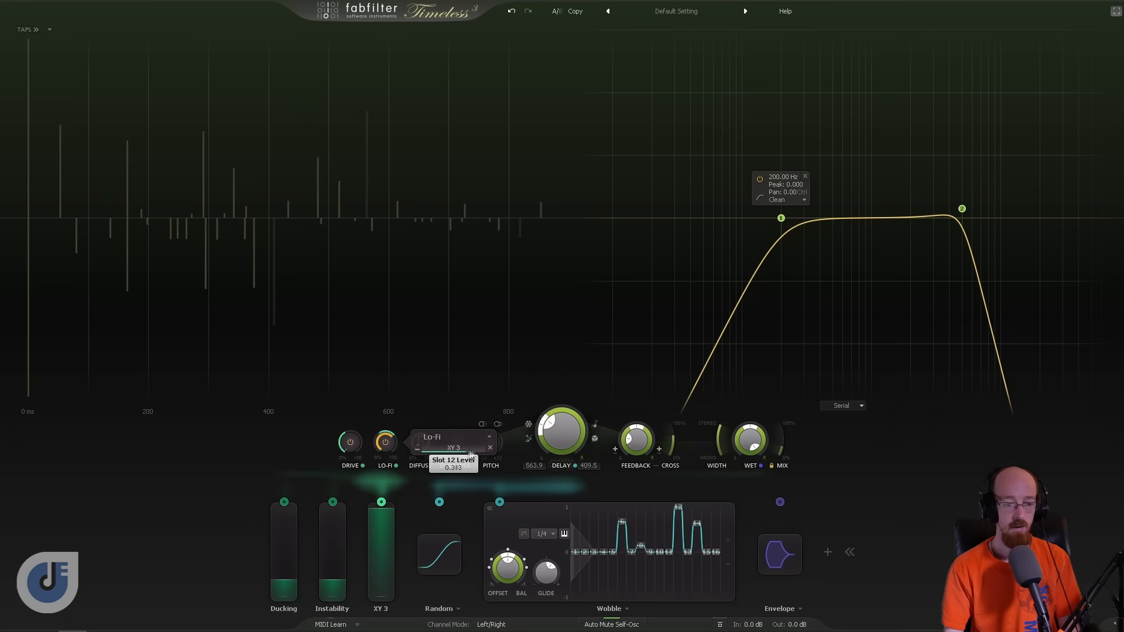
pyautogui.click(488, 507)
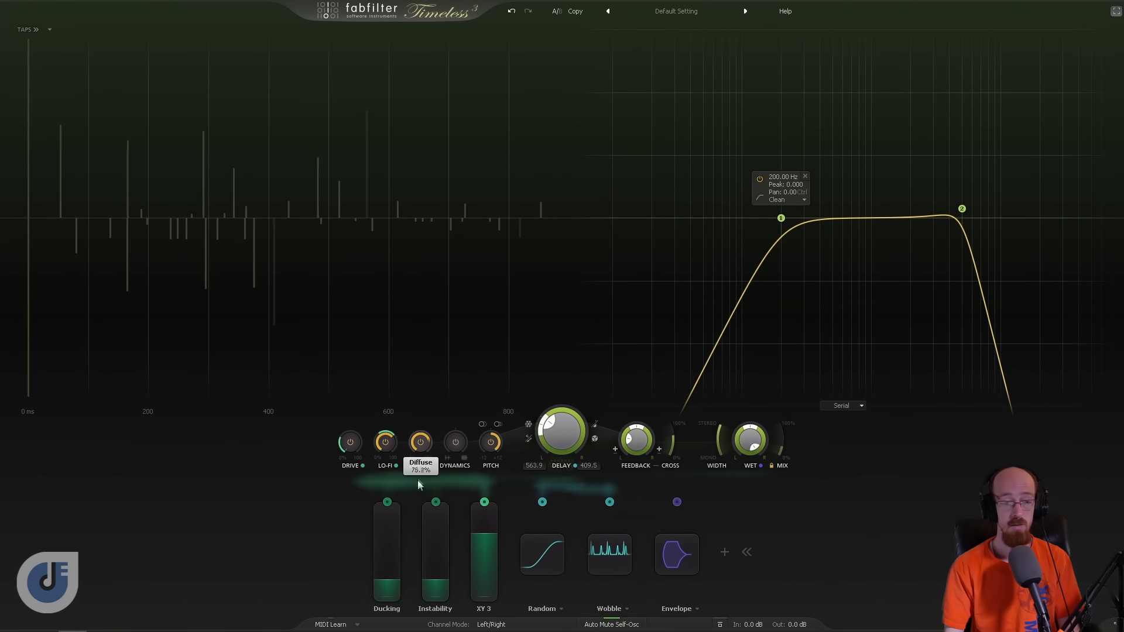
pyautogui.moveTo(484, 502); pyautogui.dragTo(422, 444)
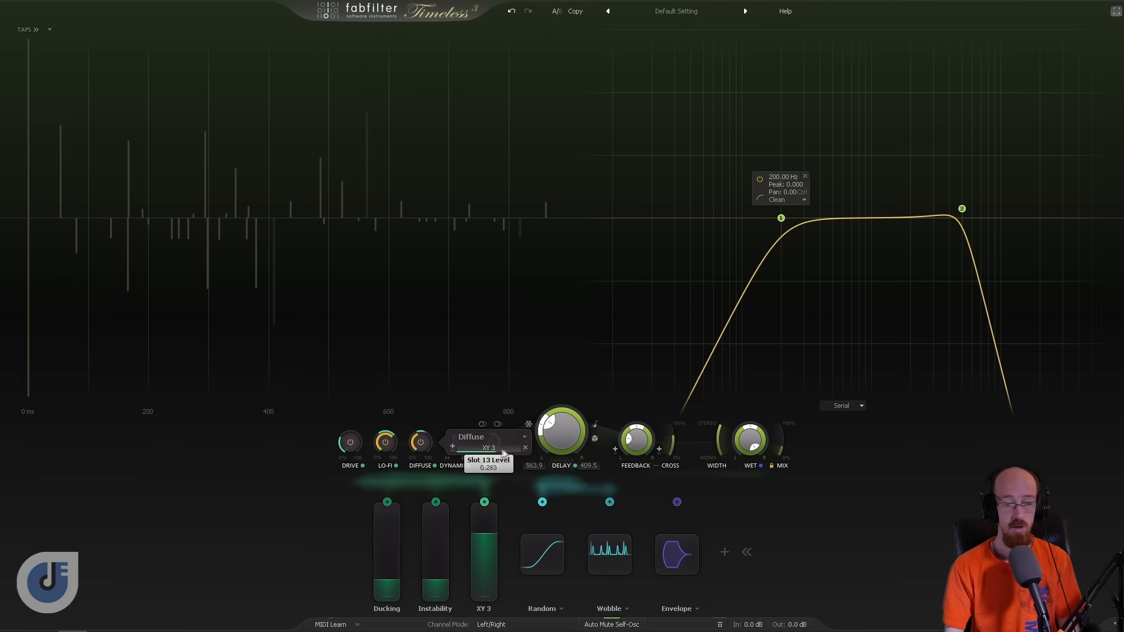
pyautogui.moveTo(486, 555); pyautogui.dragTo(483, 596)
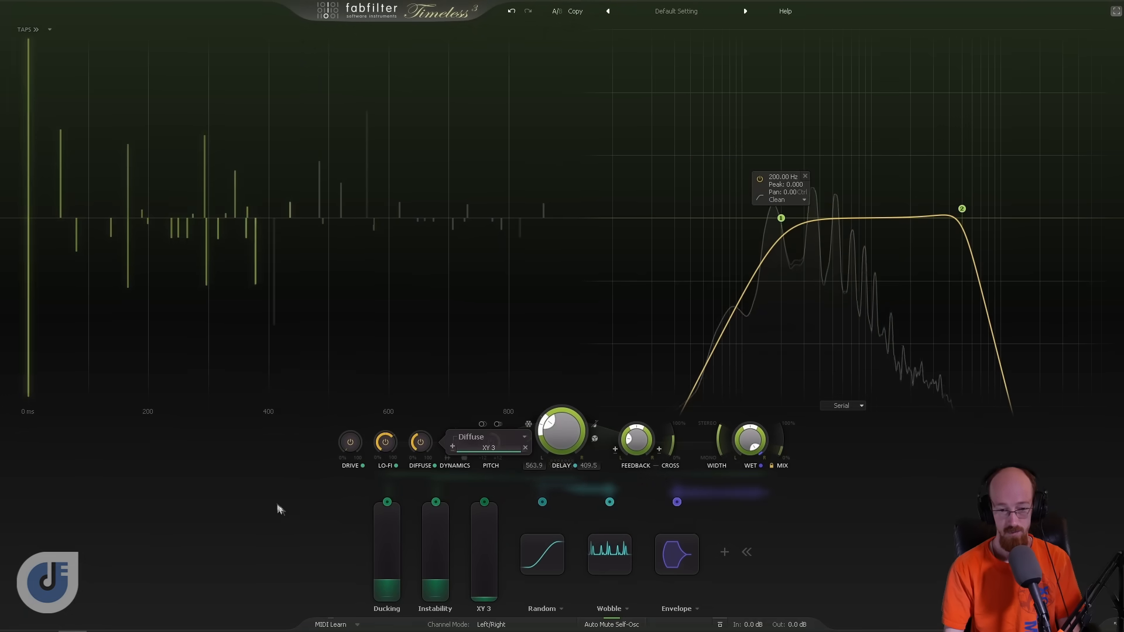
pyautogui.moveTo(483, 577); pyautogui.dragTo(485, 491)
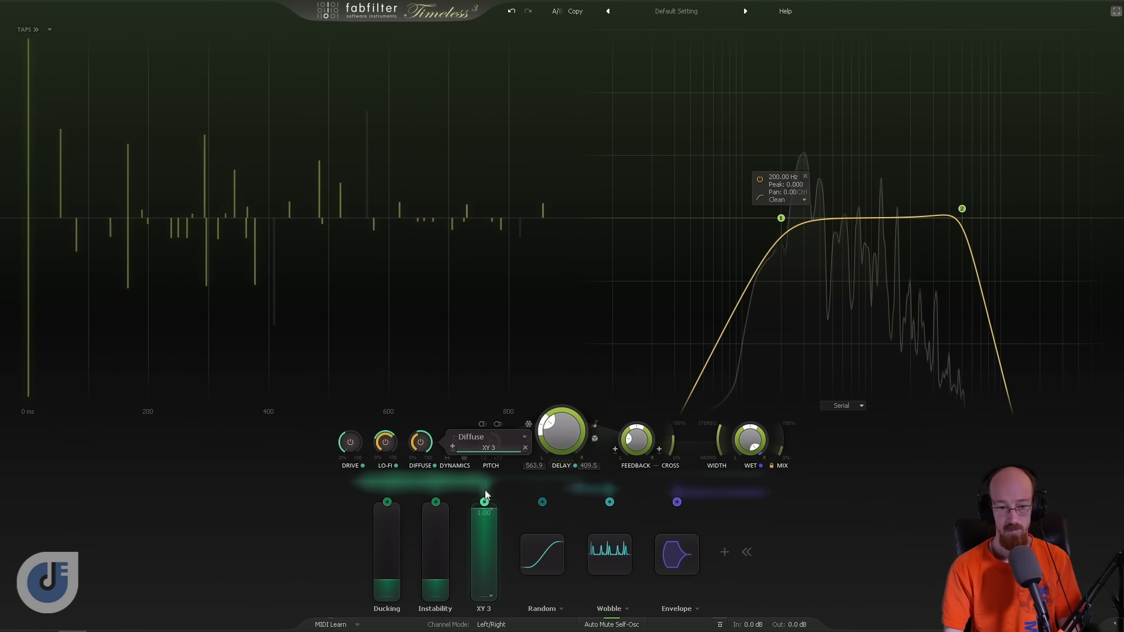
pyautogui.moveTo(482, 515); pyautogui.dragTo(477, 577)
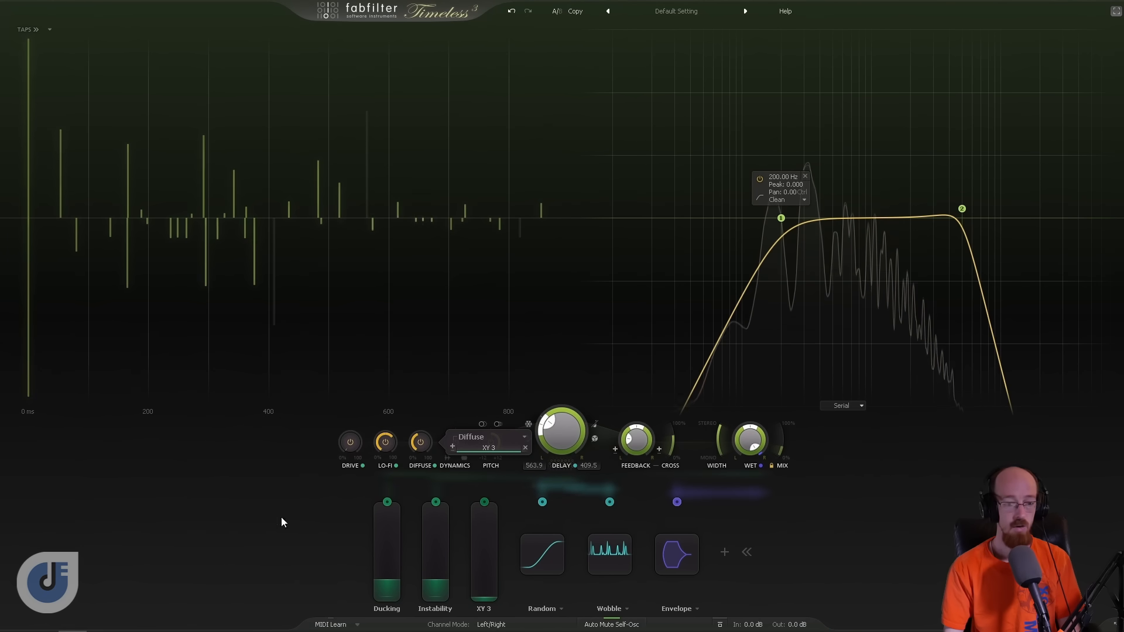
# Step: Assign the XY 3 slider to Feedback, adjust the modulation amount and audition the effect of moving the slider
pyautogui.moveTo(485, 507); pyautogui.dragTo(707, 440)
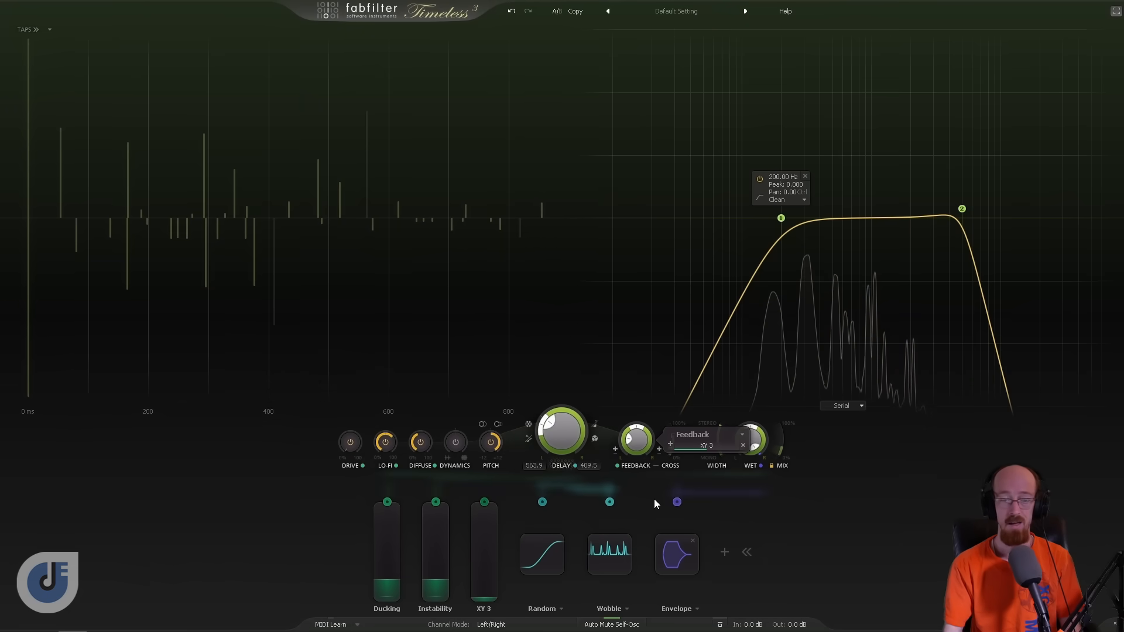
pyautogui.moveTo(720, 453); pyautogui.dragTo(740, 454)
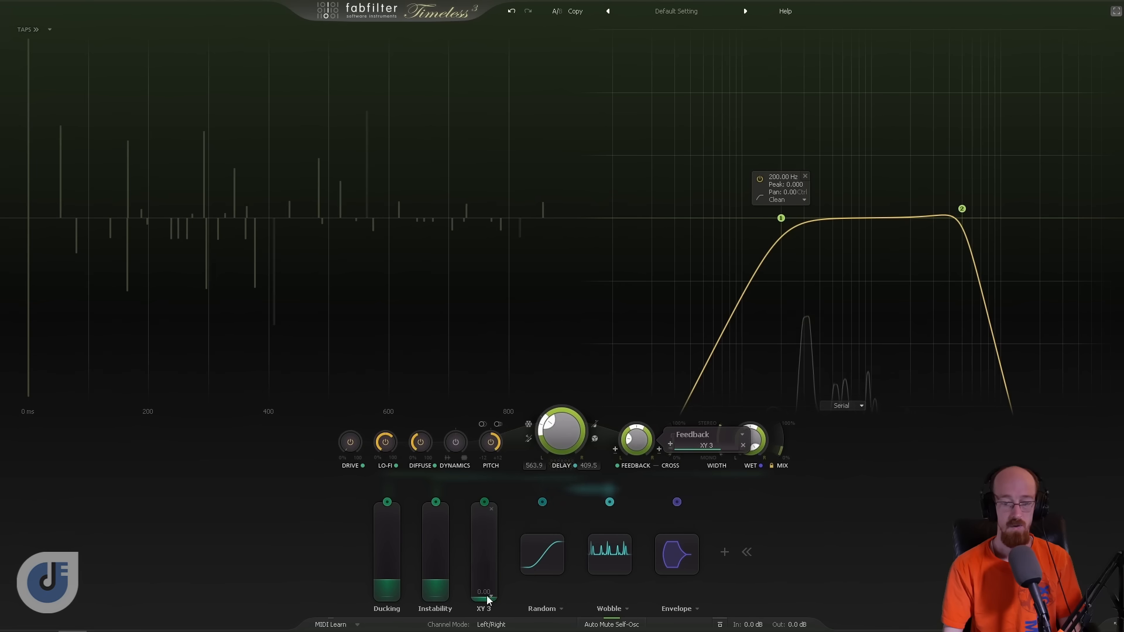
pyautogui.moveTo(490, 584); pyautogui.dragTo(486, 625)
pyautogui.moveTo(487, 587)
pyautogui.mouseDown()
pyautogui.moveTo(483, 514)
pyautogui.moveTo(484, 599)
pyautogui.mouseUp()
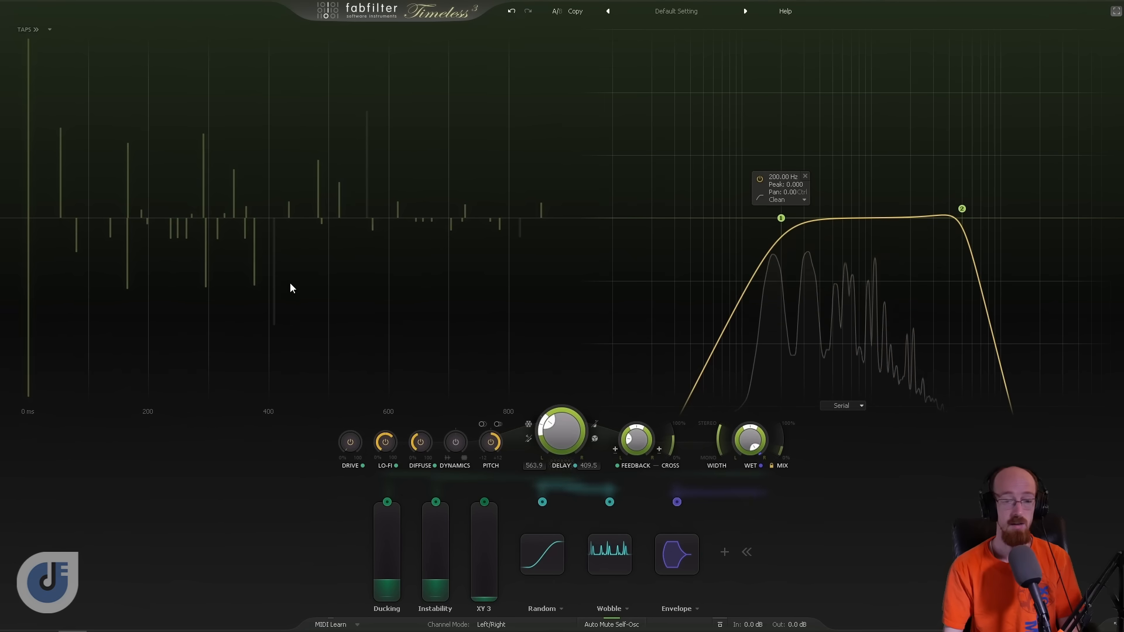
# Step: Leave the full-screen view, audition the drums through the drum mix's Timeless 3, and set its Delay Time to 209.2 ms
pyautogui.press('Escape')
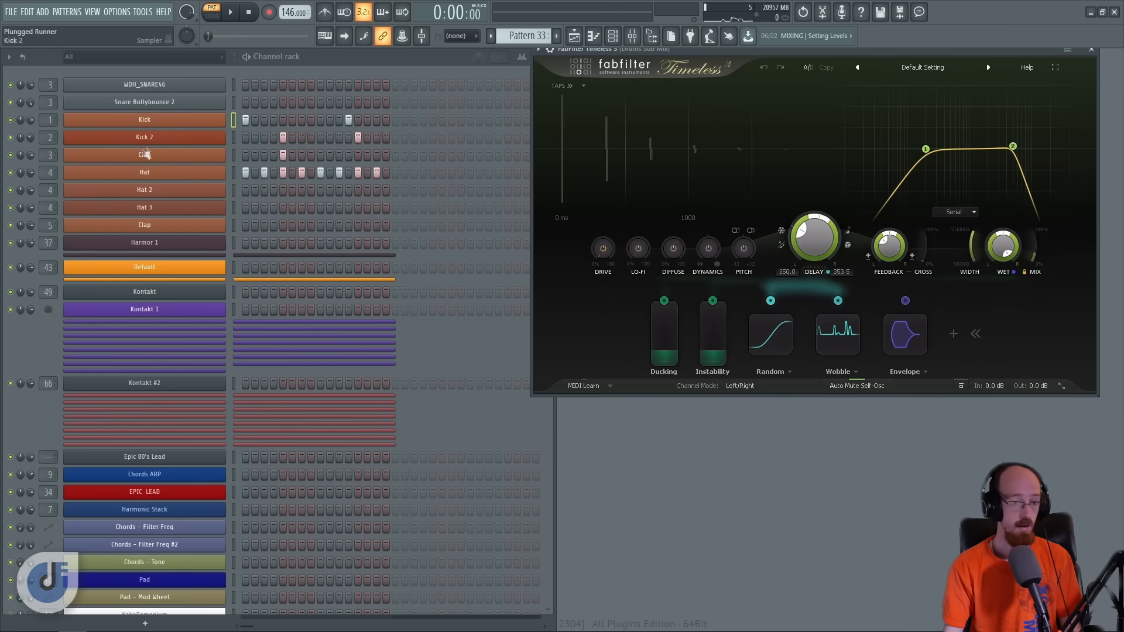
pyautogui.press('space')
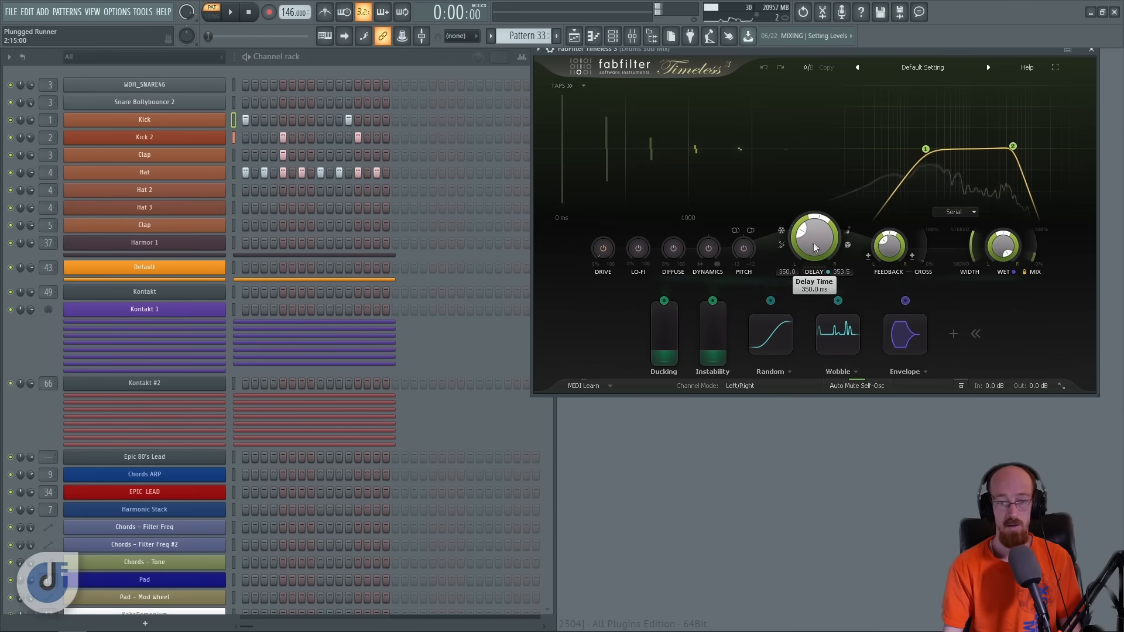
pyautogui.moveTo(810, 252); pyautogui.dragTo(807, 270)
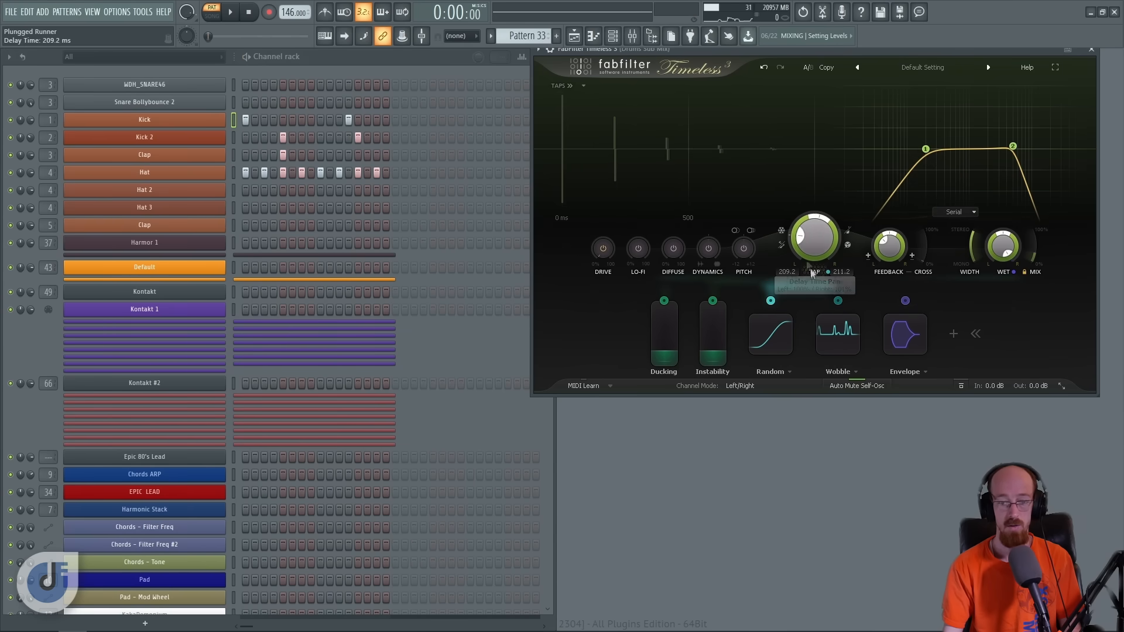
# Step: Remove all modulators from the drum mix's Timeless 3
pyautogui.click(853, 320)
pyautogui.click(889, 320)
pyautogui.click(855, 321)
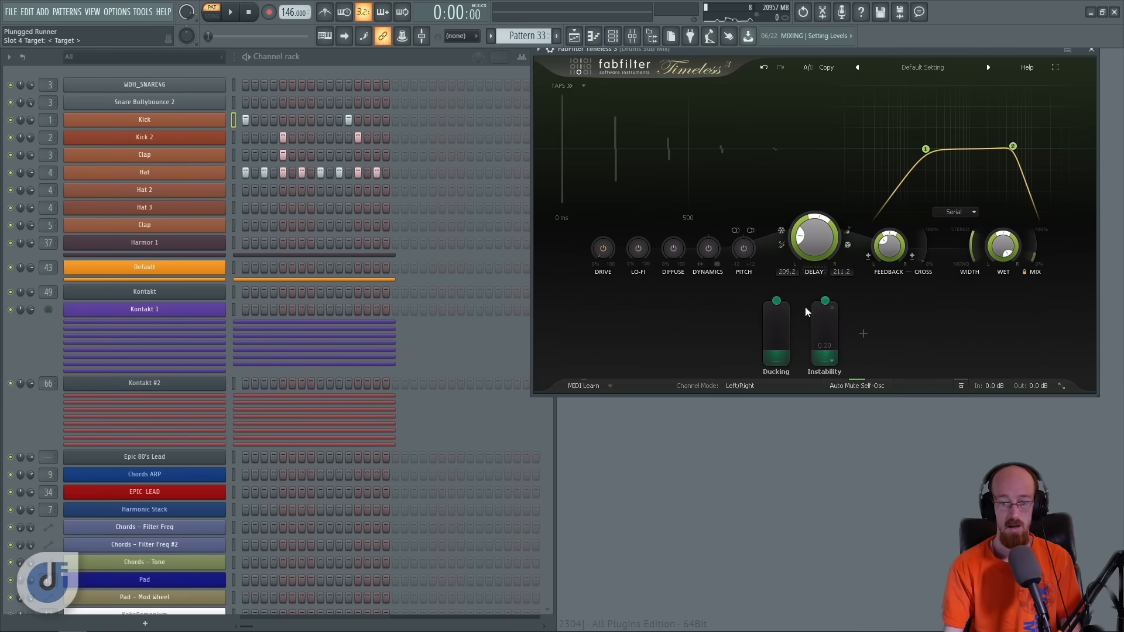
pyautogui.click(833, 308)
pyautogui.click(808, 307)
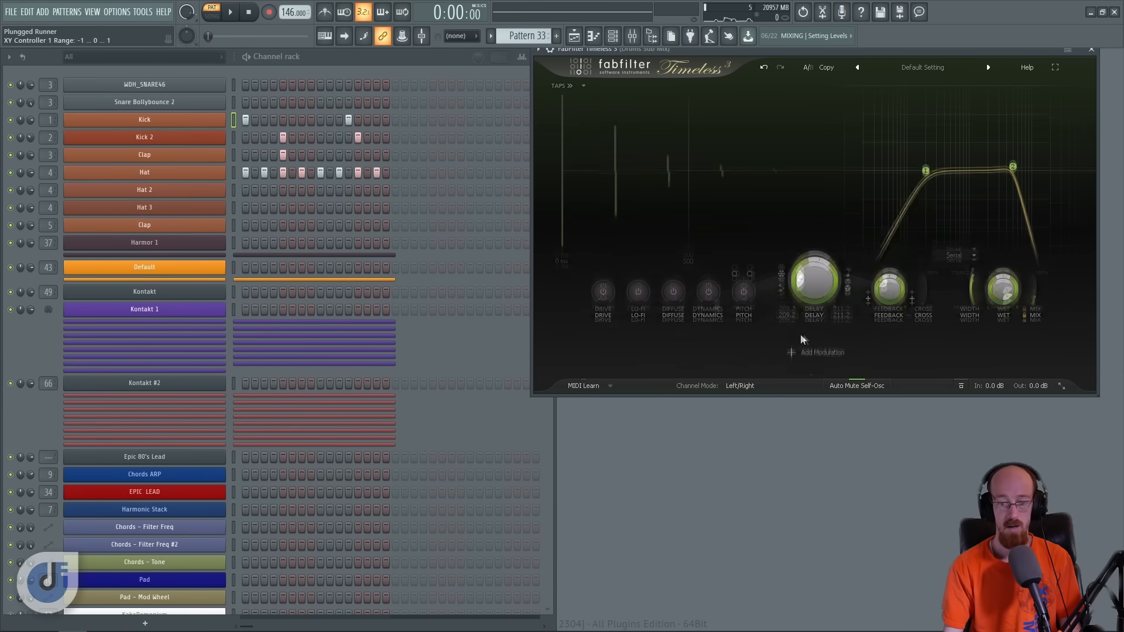
# Step: Add an XY controller, assign its horizontal axis to Wet Level and move its point to the horizontal minimum
pyautogui.click(792, 361)
pyautogui.click(831, 392)
pyautogui.moveTo(778, 305); pyautogui.dragTo(1004, 249)
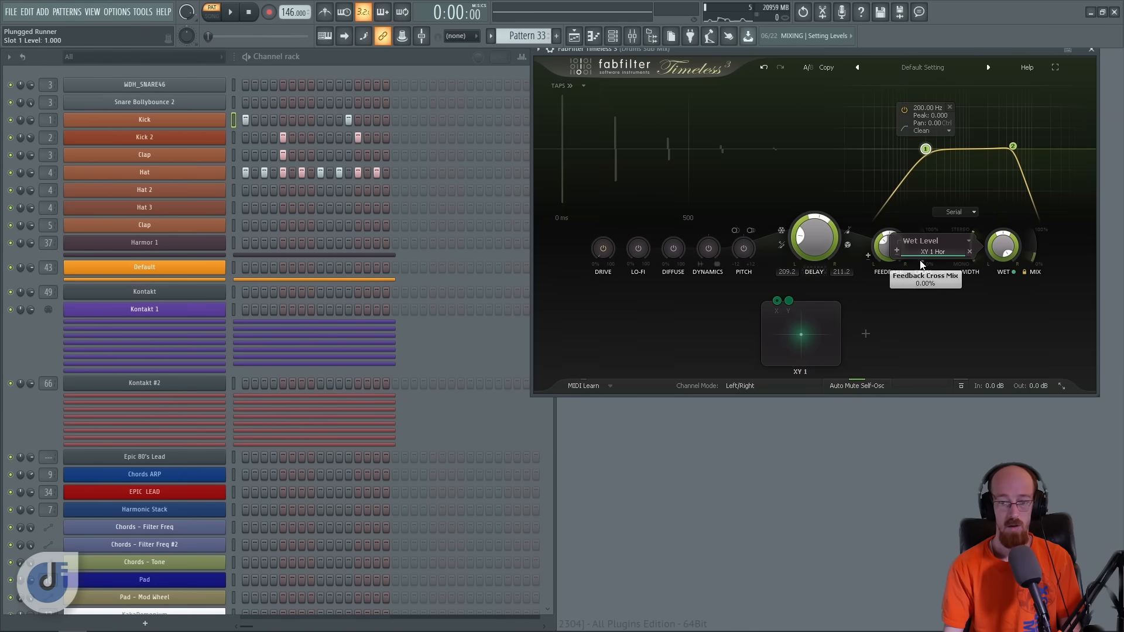
pyautogui.moveTo(800, 336); pyautogui.dragTo(766, 340)
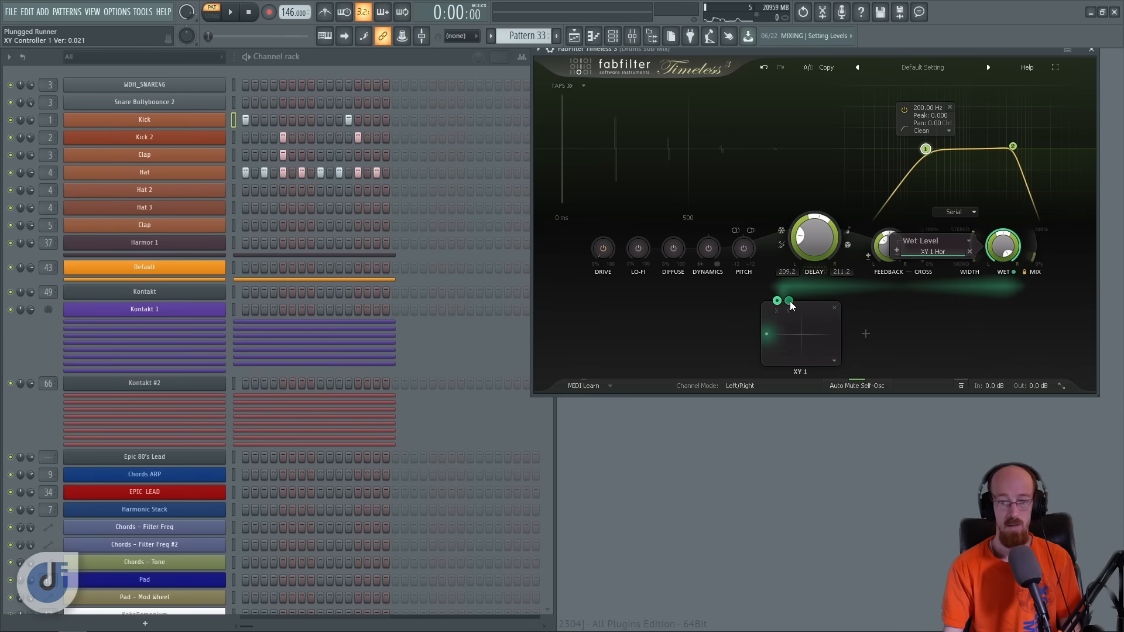
pyautogui.moveTo(792, 305)
pyautogui.mouseDown()
pyautogui.moveTo(824, 300)
pyautogui.moveTo(791, 303)
pyautogui.mouseUp()
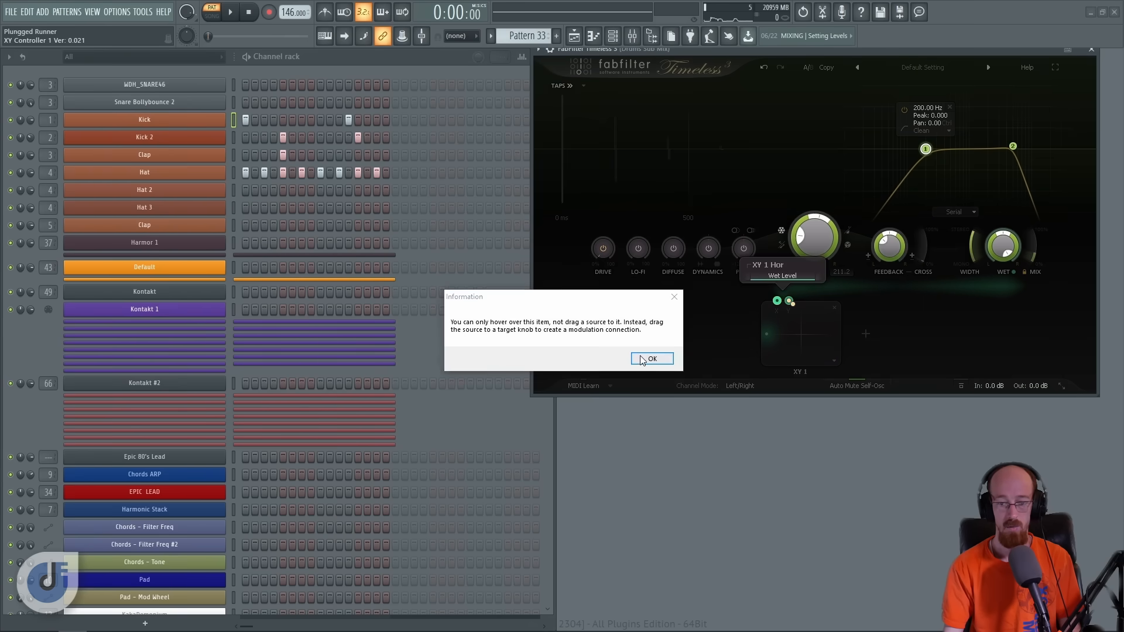
pyautogui.click(647, 358)
# Step: Add an XLFO modulator and sync its rate to 1/4
pyautogui.click(866, 334)
pyautogui.click(884, 373)
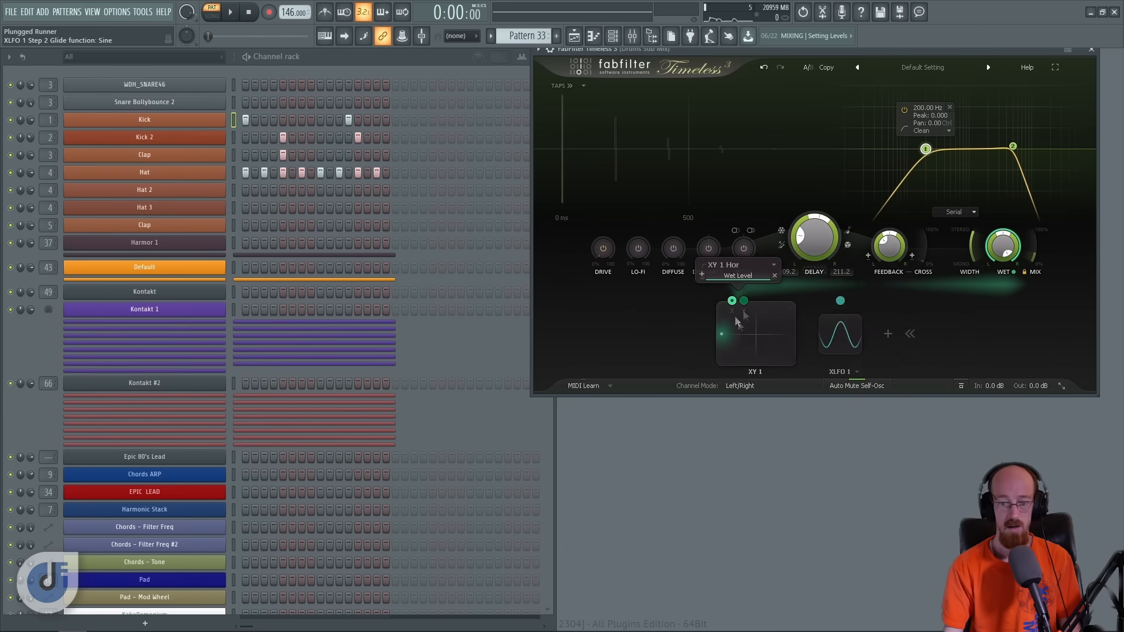
pyautogui.click(838, 342)
pyautogui.click(823, 319)
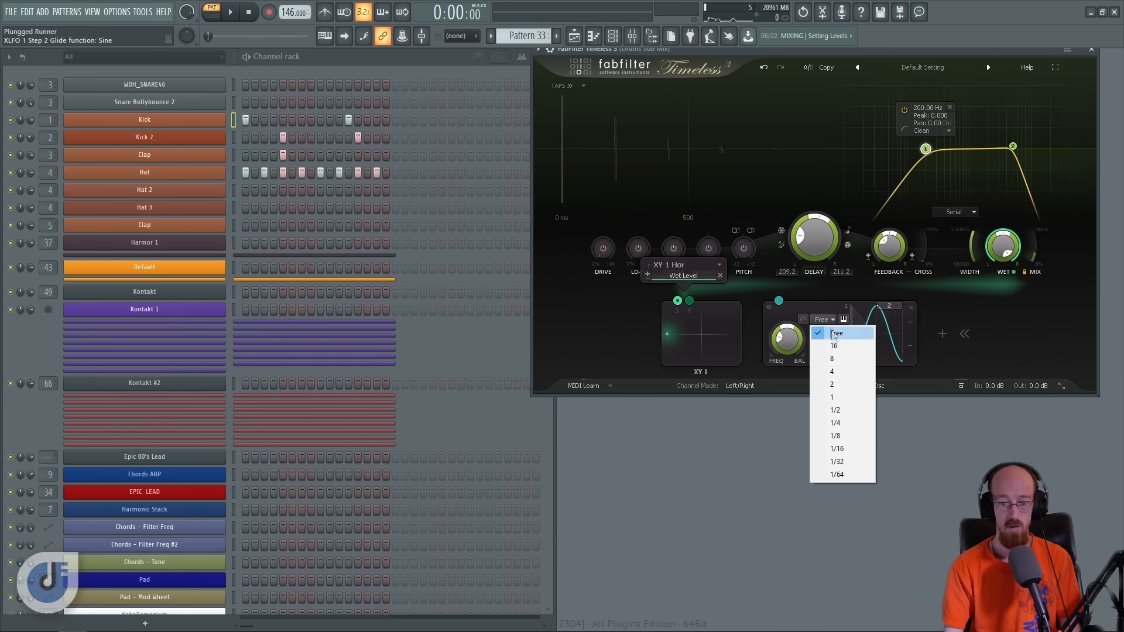
pyautogui.click(836, 423)
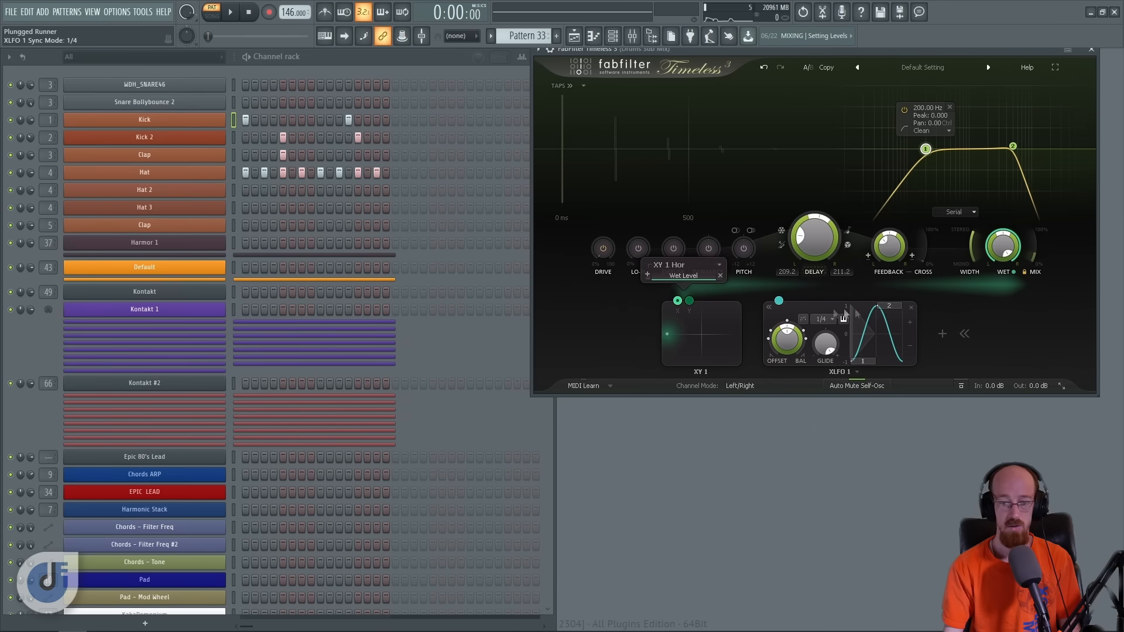
# Step: Assign the XLFO to Delay Time, build a five-step pattern at sync rate 4 with a random Step 5, and set Delay Time to 906.3 ms
pyautogui.moveTo(779, 300); pyautogui.dragTo(817, 261)
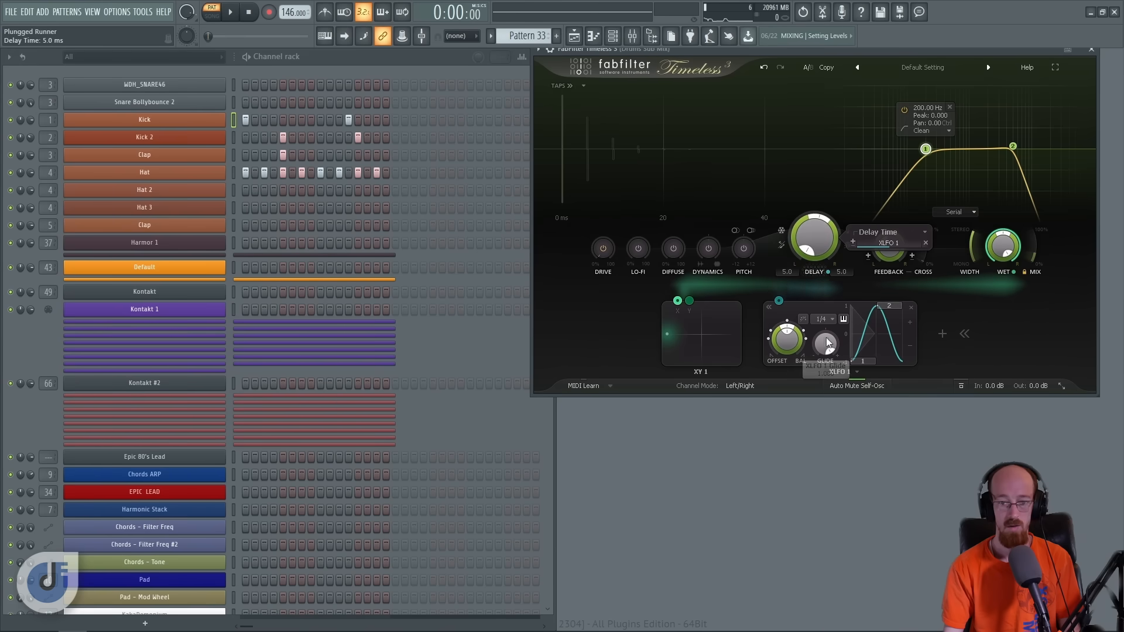
pyautogui.moveTo(830, 355); pyautogui.dragTo(822, 398)
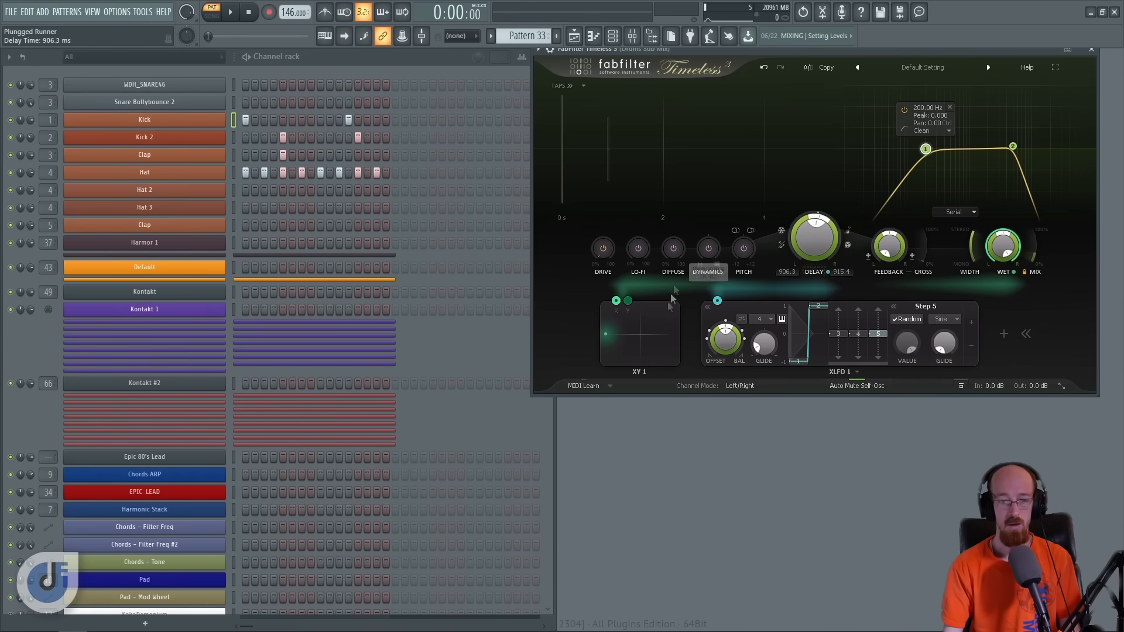
# Step: Assign XY 1's vertical axis to the XLFO's frequency offset and its Delay Time modulation amount, and lower the XY point to -1.000 vertically
pyautogui.moveTo(627, 303); pyautogui.dragTo(726, 343)
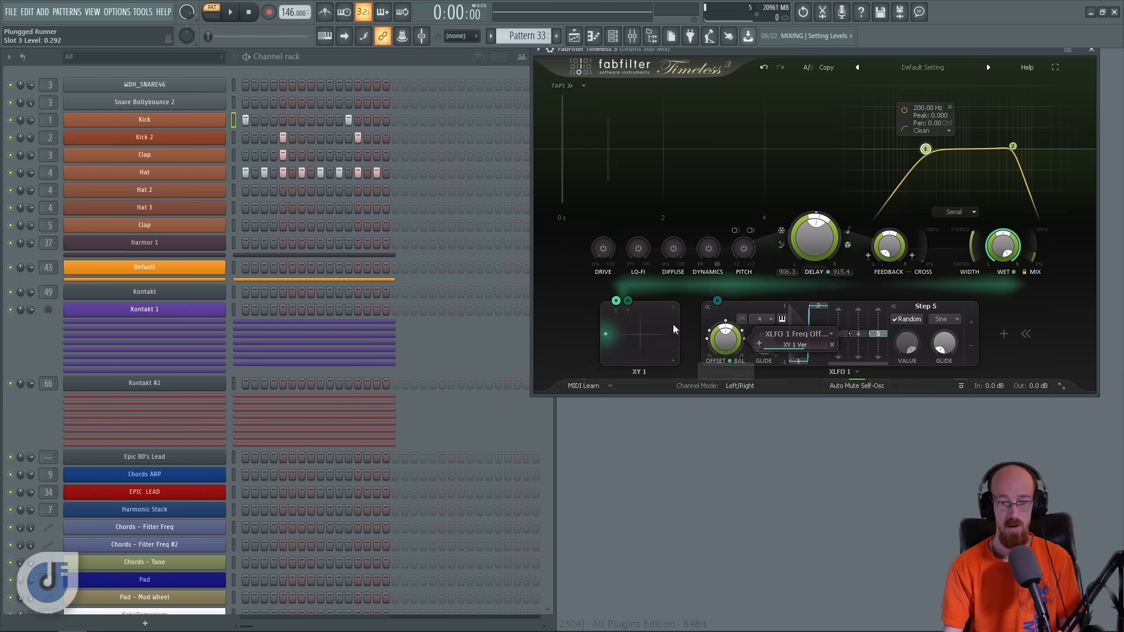
pyautogui.moveTo(627, 300); pyautogui.dragTo(716, 267)
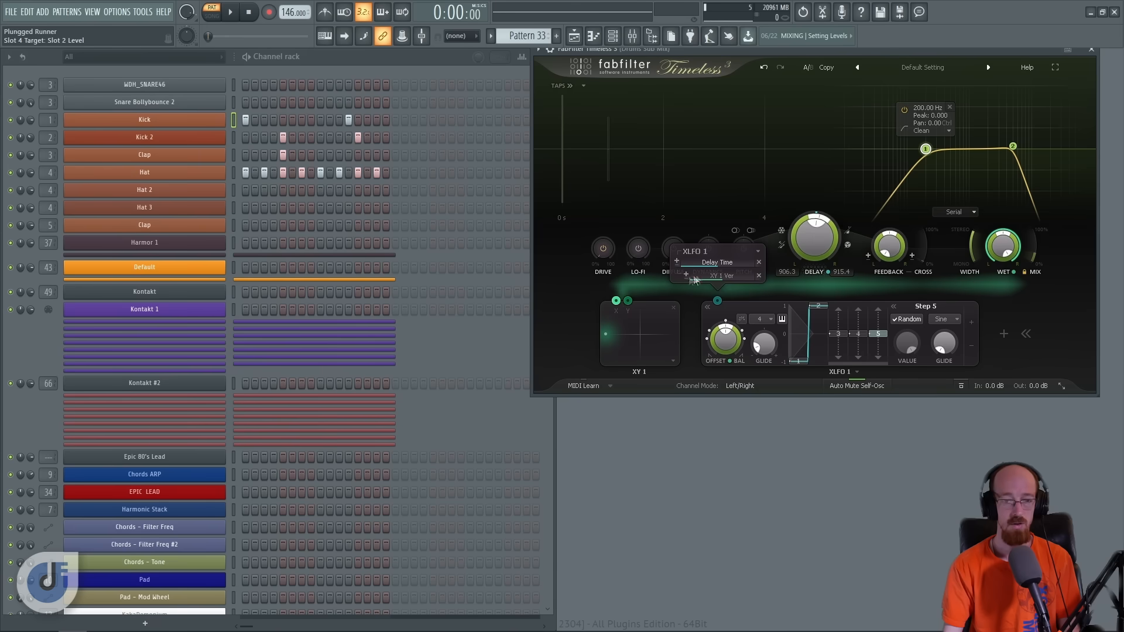
pyautogui.moveTo(722, 282)
pyautogui.moveTo(605, 333); pyautogui.dragTo(605, 363)
pyautogui.moveTo(715, 261)
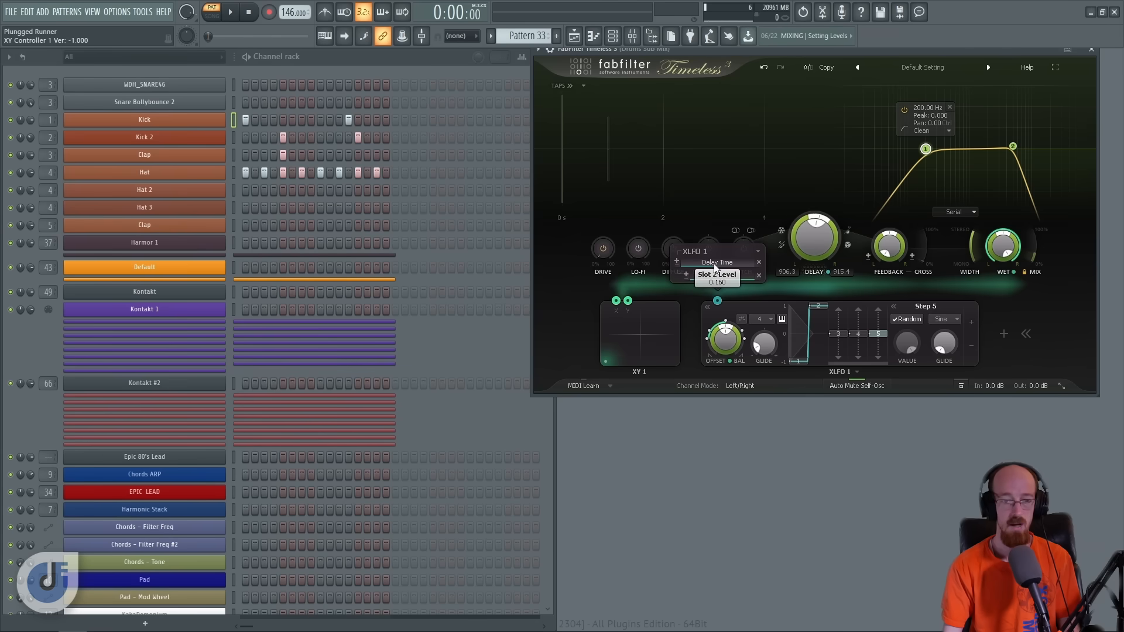
pyautogui.moveTo(605, 362)
pyautogui.mouseDown()
pyautogui.moveTo(602, 296)
pyautogui.moveTo(600, 366)
pyautogui.mouseUp()
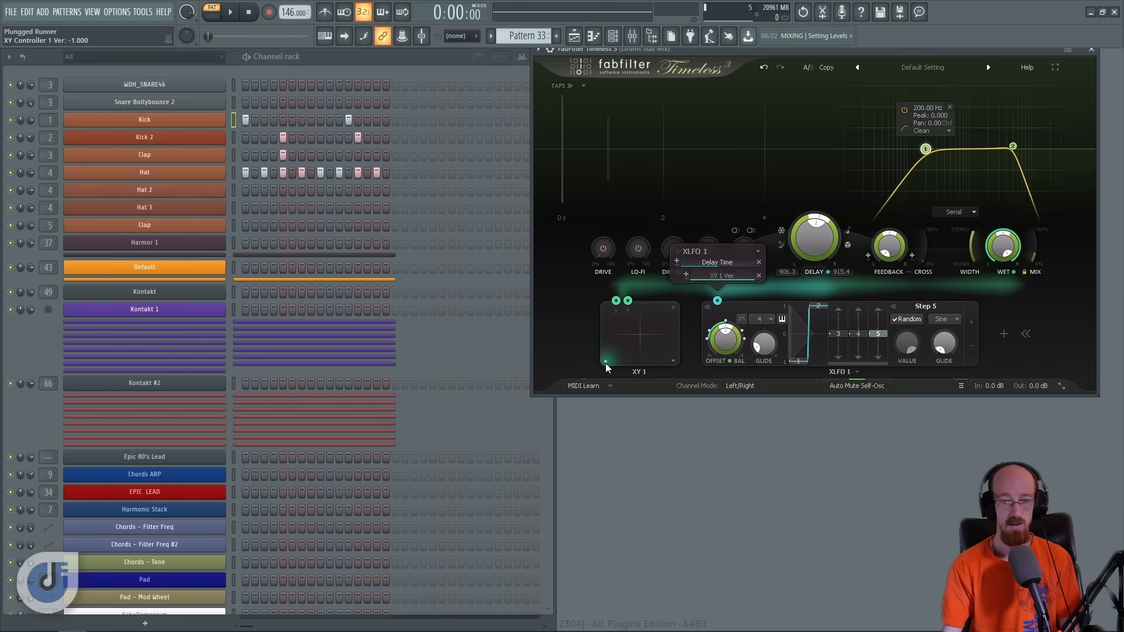
# Step: Try the XY point at its horizontal maximum, check the controller's mode and range options, and audition moving the point over the drum loop
pyautogui.moveTo(604, 361); pyautogui.dragTo(676, 344)
pyautogui.click(675, 363)
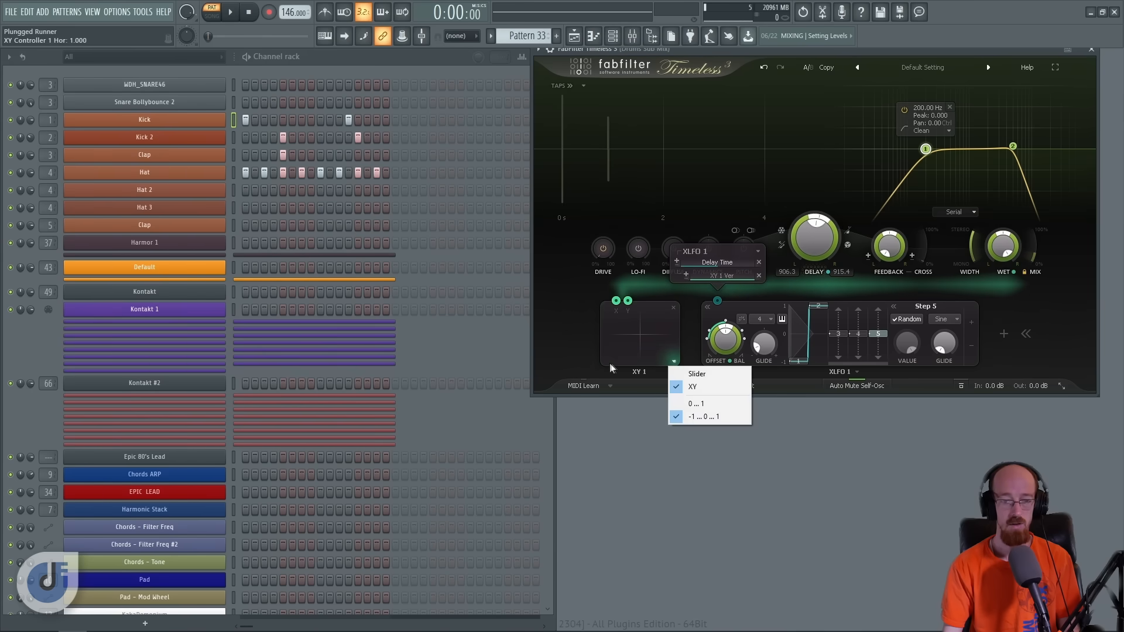
pyautogui.click(653, 360)
pyautogui.click(674, 361)
pyautogui.click(655, 353)
pyautogui.moveTo(674, 359); pyautogui.dragTo(605, 361)
pyautogui.press('space')
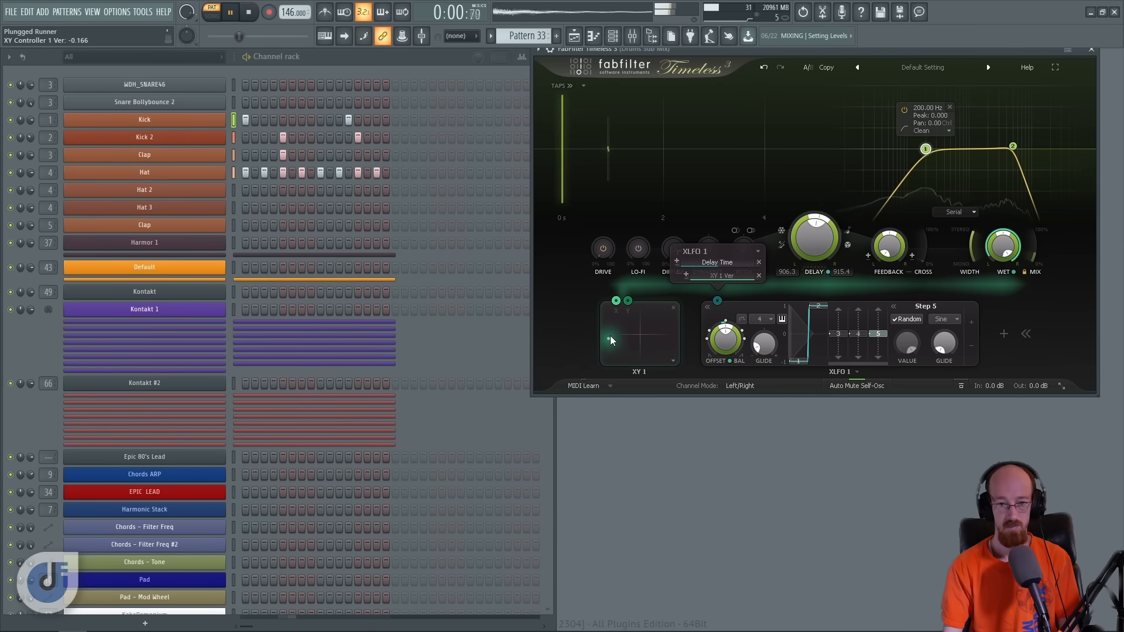
pyautogui.press('space')
# Step: Set the XLFO's Delay Time modulation amount to 1.000 and audition it with the XY point at -1.000 vertically
pyautogui.moveTo(715, 263); pyautogui.dragTo(793, 269)
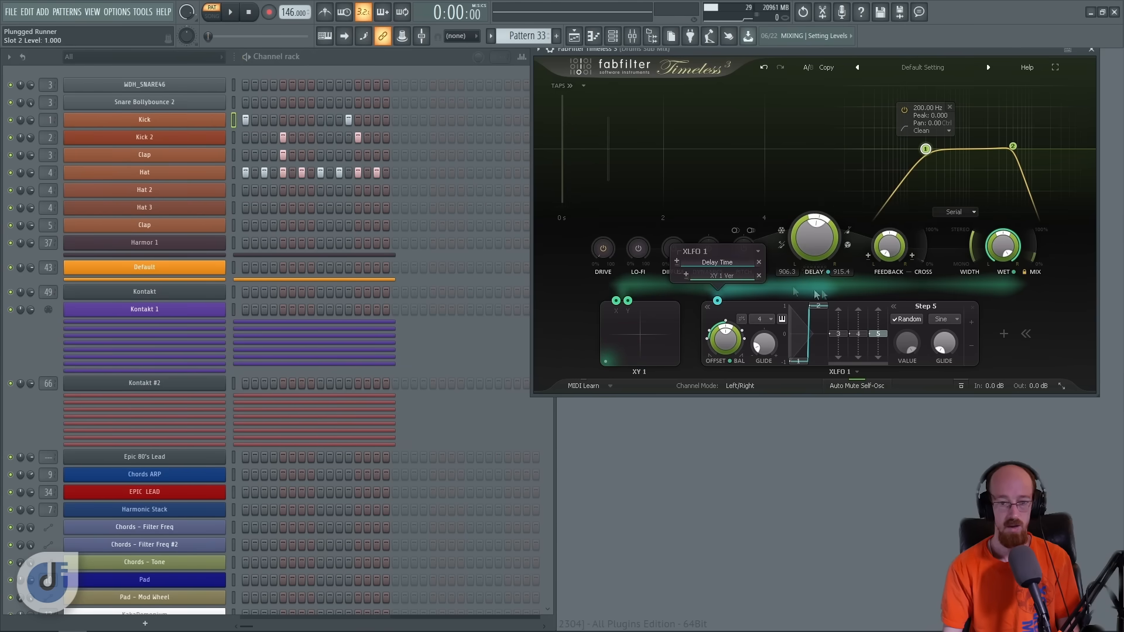
pyautogui.press('space')
pyautogui.moveTo(610, 358)
pyautogui.mouseDown()
pyautogui.moveTo(607, 328)
pyautogui.moveTo(666, 330)
pyautogui.moveTo(601, 326)
pyautogui.moveTo(607, 359)
pyautogui.mouseUp()
pyautogui.press('space')
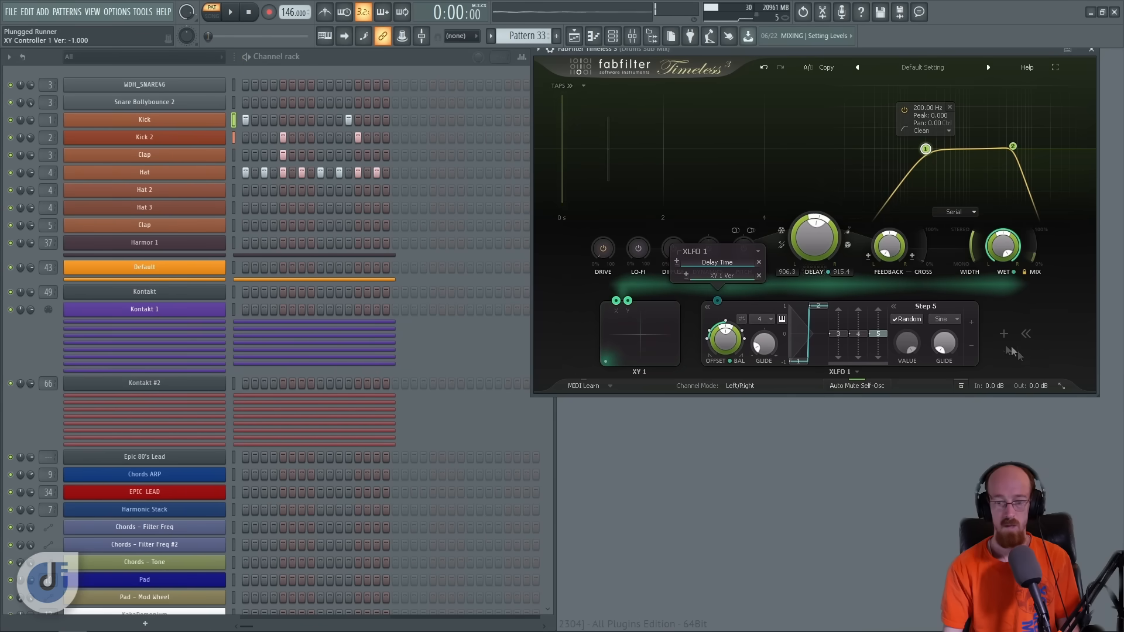
# Step: Reduce the XLFO pattern to two steps and audition the loop with the XY point at -1.000 horizontally
pyautogui.click(971, 347)
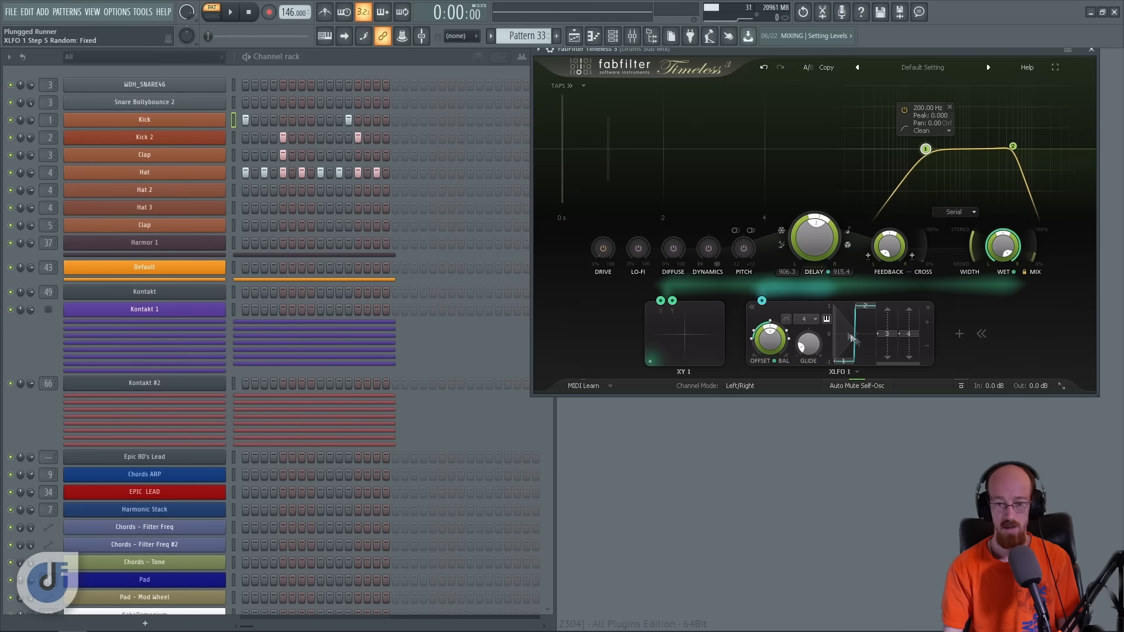
pyautogui.click(926, 352)
pyautogui.click(918, 346)
pyautogui.press('space')
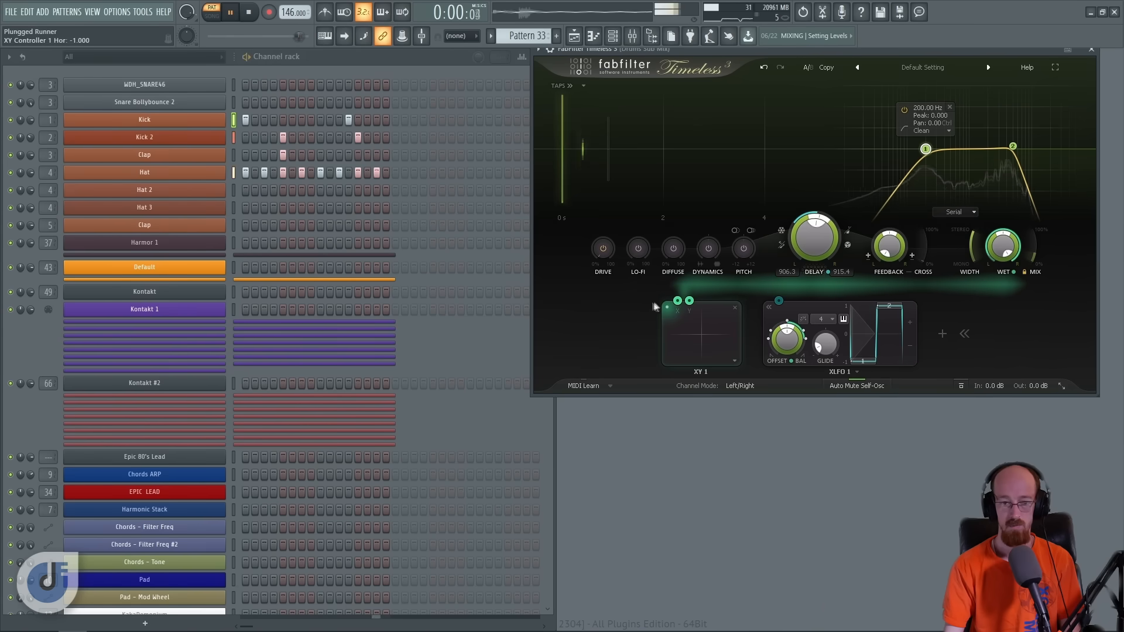
pyautogui.press('space')
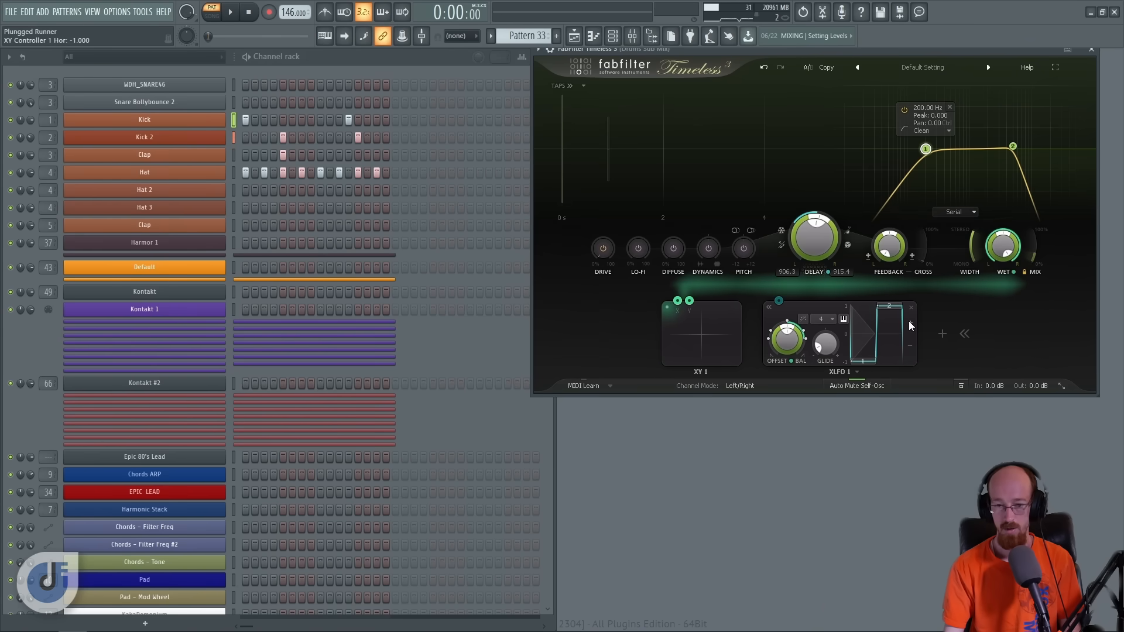
# Step: Add a third step near the middle of the XLFO's range and audition lowering the XY point over the loop
pyautogui.click(911, 324)
pyautogui.moveTo(863, 331); pyautogui.dragTo(863, 340)
pyautogui.press('space')
pyautogui.moveTo(619, 309); pyautogui.dragTo(627, 357)
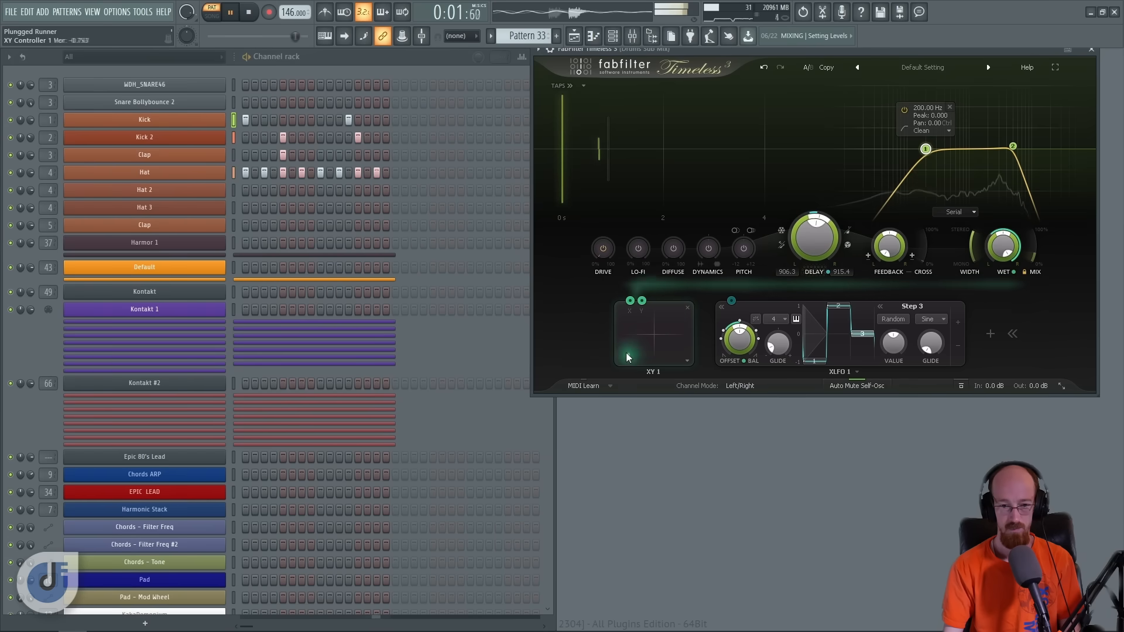
pyautogui.press('space')
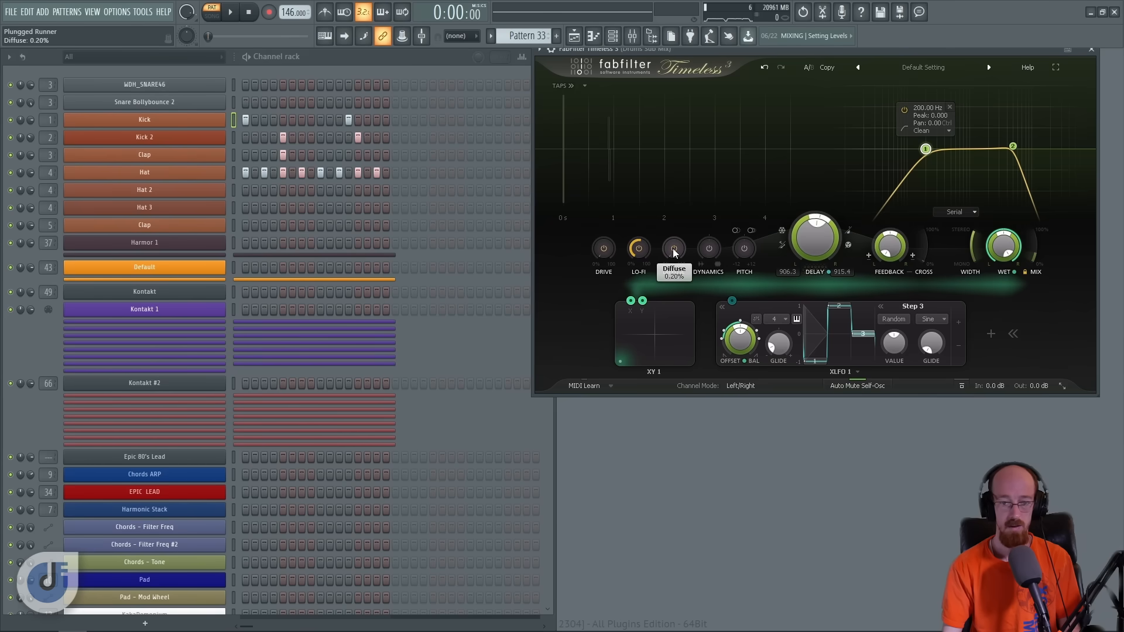
# Step: Audition the loop with Lo-Fi and Diffuse raised, move the XY point to -1.000 vertically, and collapse the XLFO editor
pyautogui.press('space')
pyautogui.moveTo(633, 358)
pyautogui.mouseDown()
pyautogui.moveTo(671, 330)
pyautogui.moveTo(620, 358)
pyautogui.moveTo(682, 317)
pyautogui.moveTo(657, 323)
pyautogui.moveTo(619, 362)
pyautogui.mouseUp()
pyautogui.press('space')
pyautogui.click(569, 329)
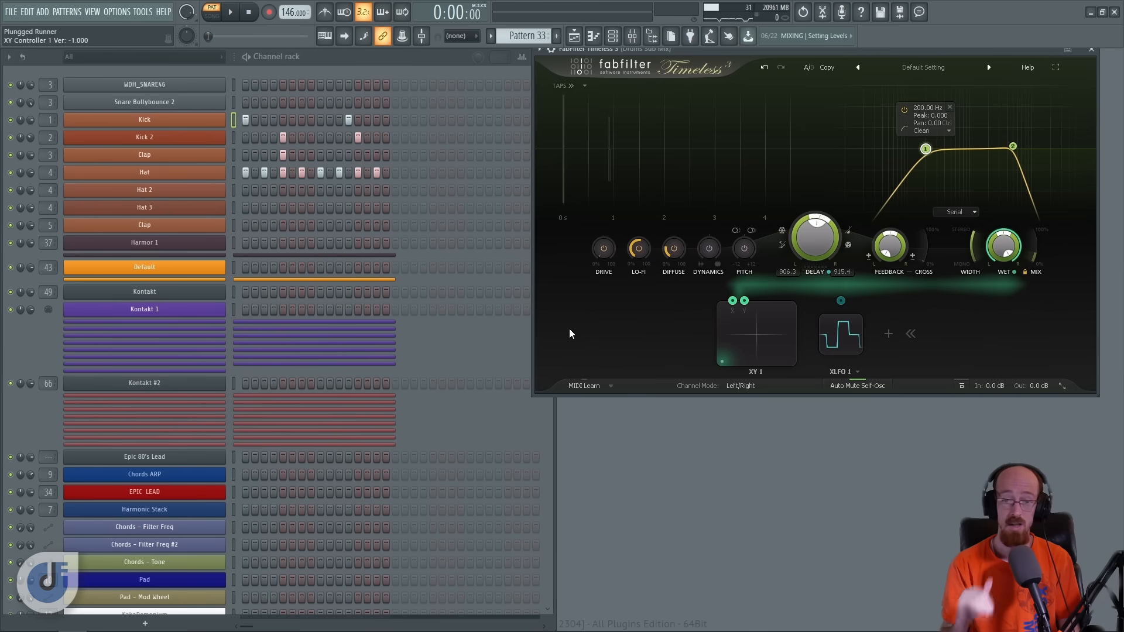
pyautogui.moveTo(839, 343)
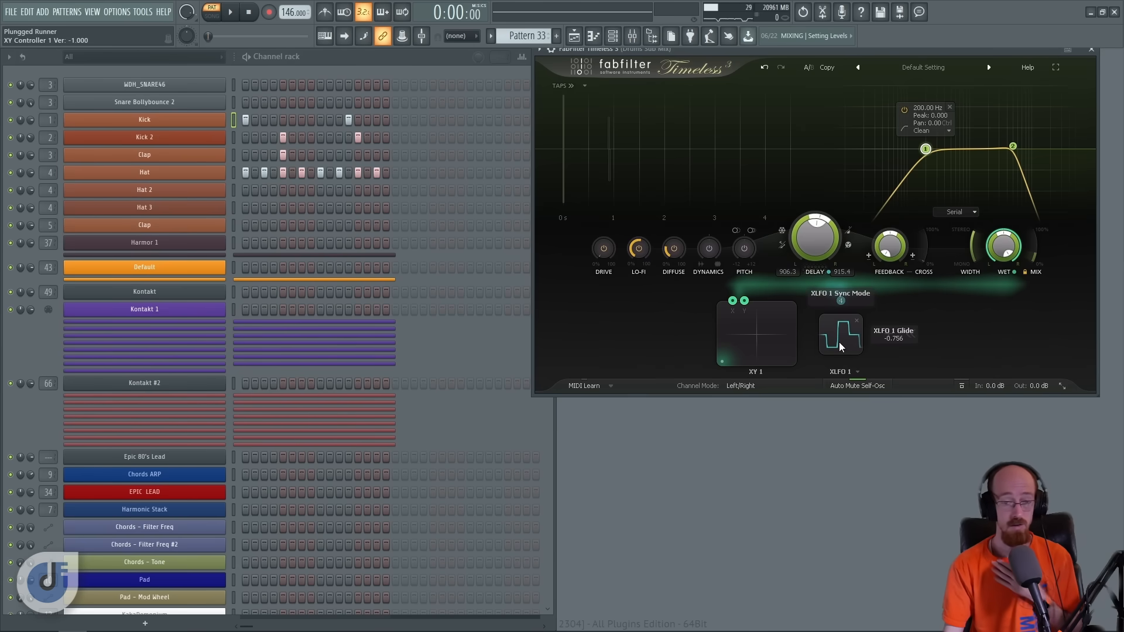